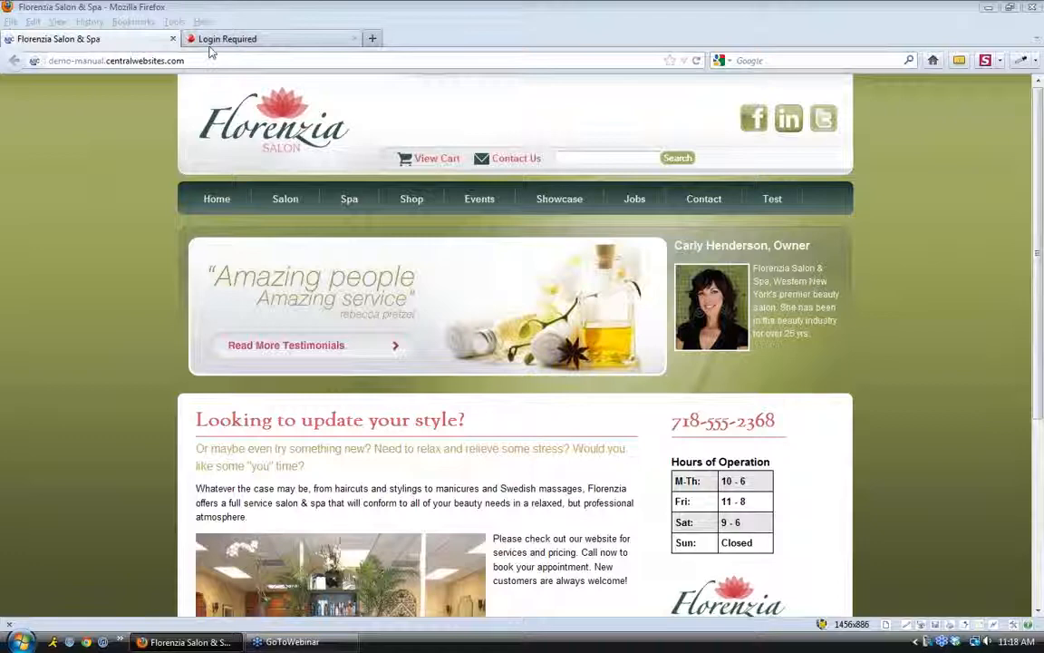
On the Login Required tab, sign in to the admin area with the account username and password
click(222, 39)
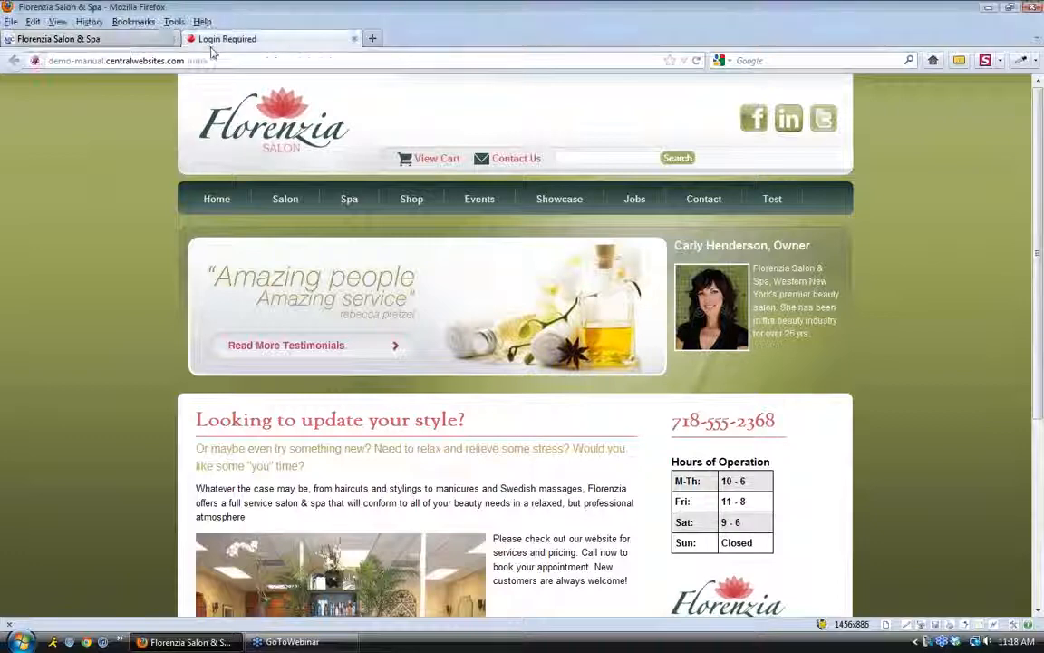
double_click(191, 61)
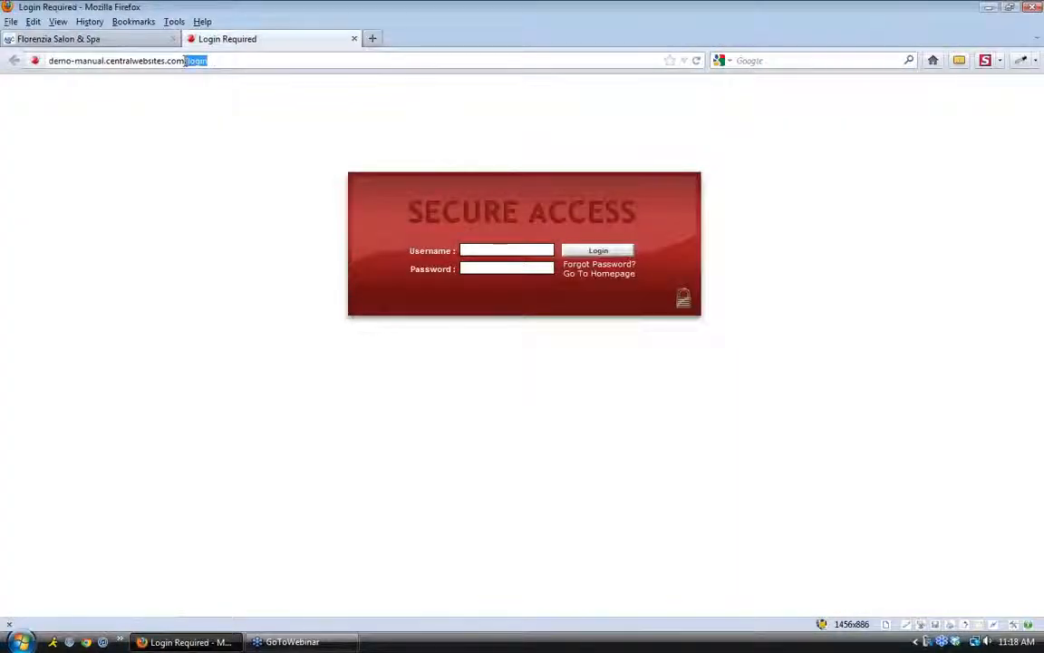
click(497, 250)
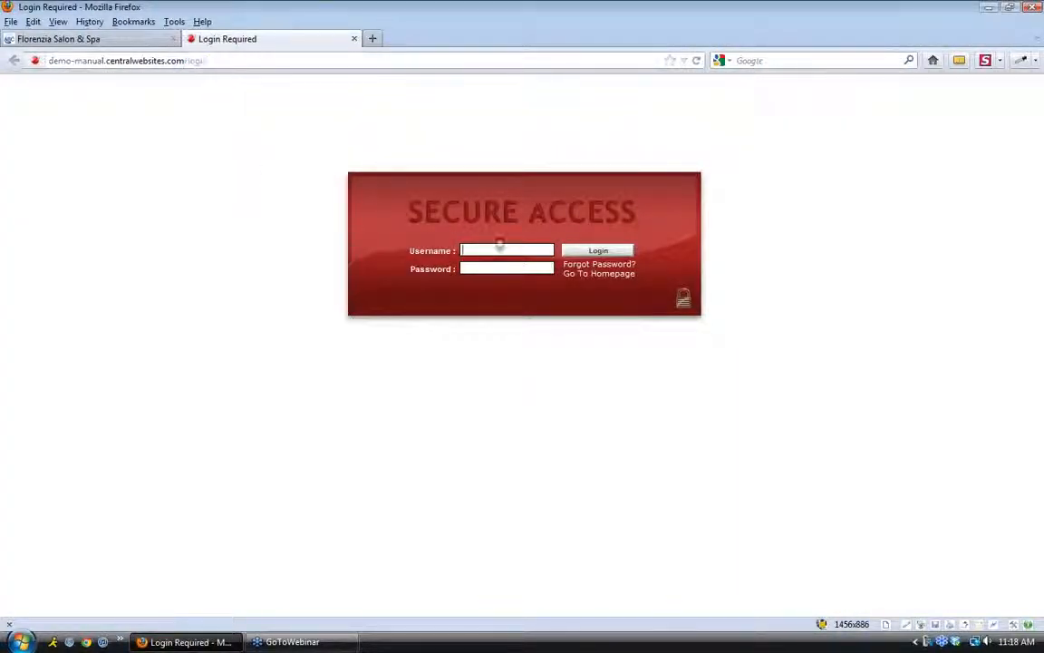
key(Tab)
text(••••••••••)
key(Tab)
key(Return)
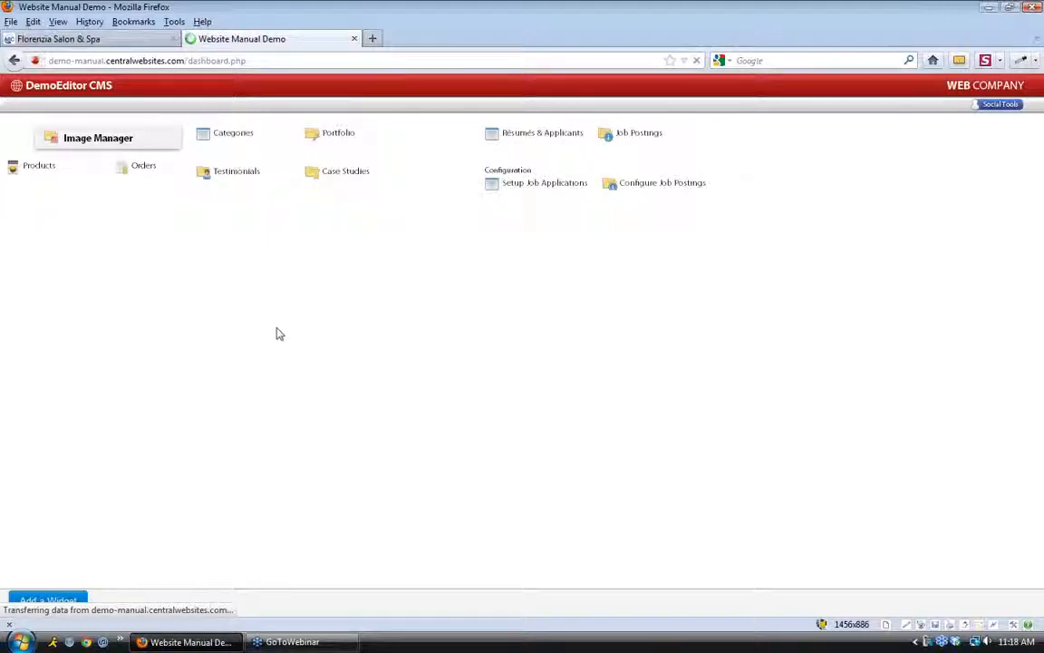
Move the Recent User Activity panel to the right column, then open the Page Manager list
drag(204, 320, 706, 133)
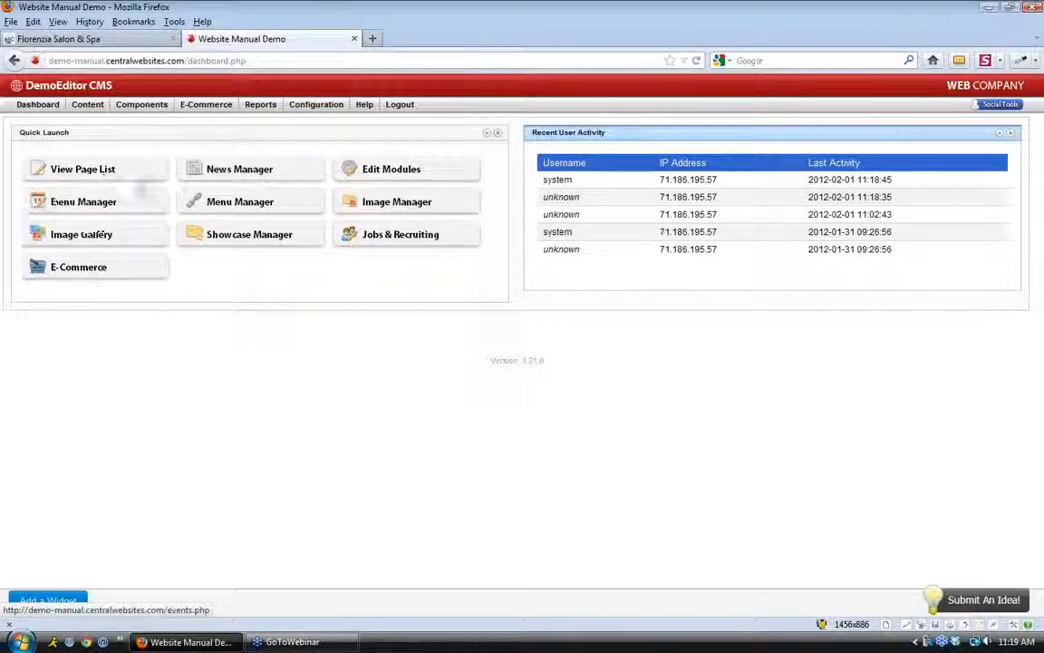
click(138, 172)
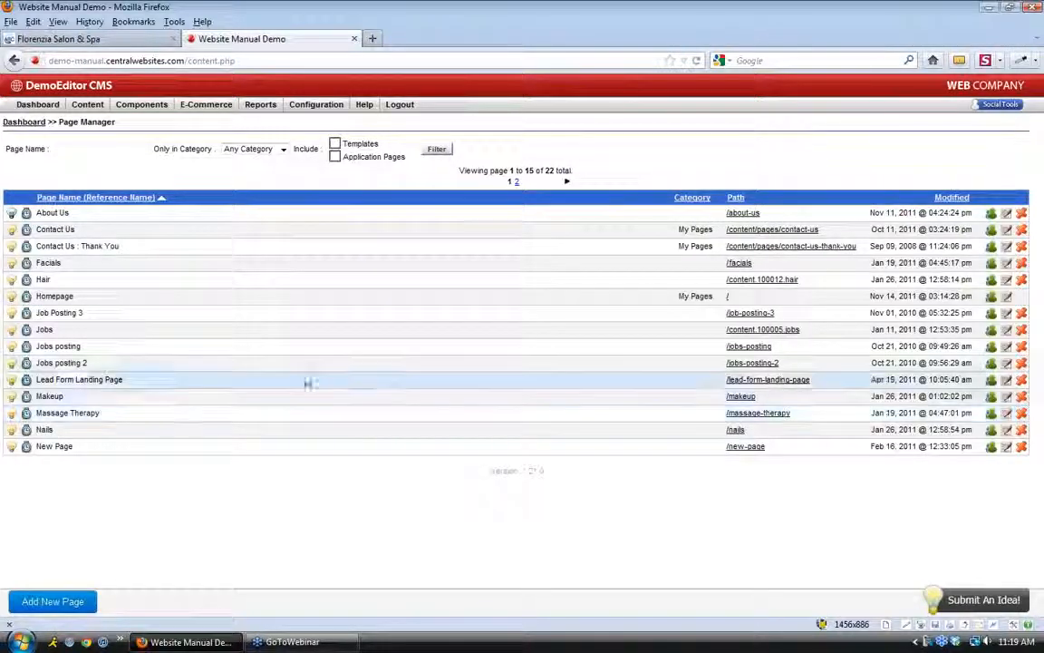
Browse to page 2 of the Page Manager list and request deletion of the Waxing page
drag(69, 213, 39, 217)
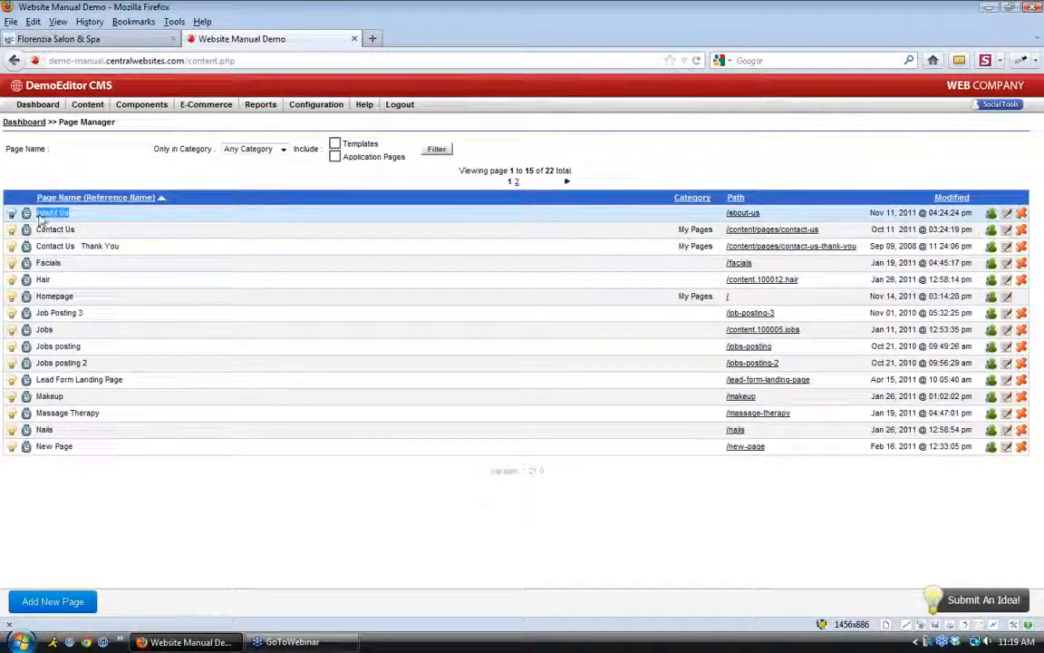
click(40, 217)
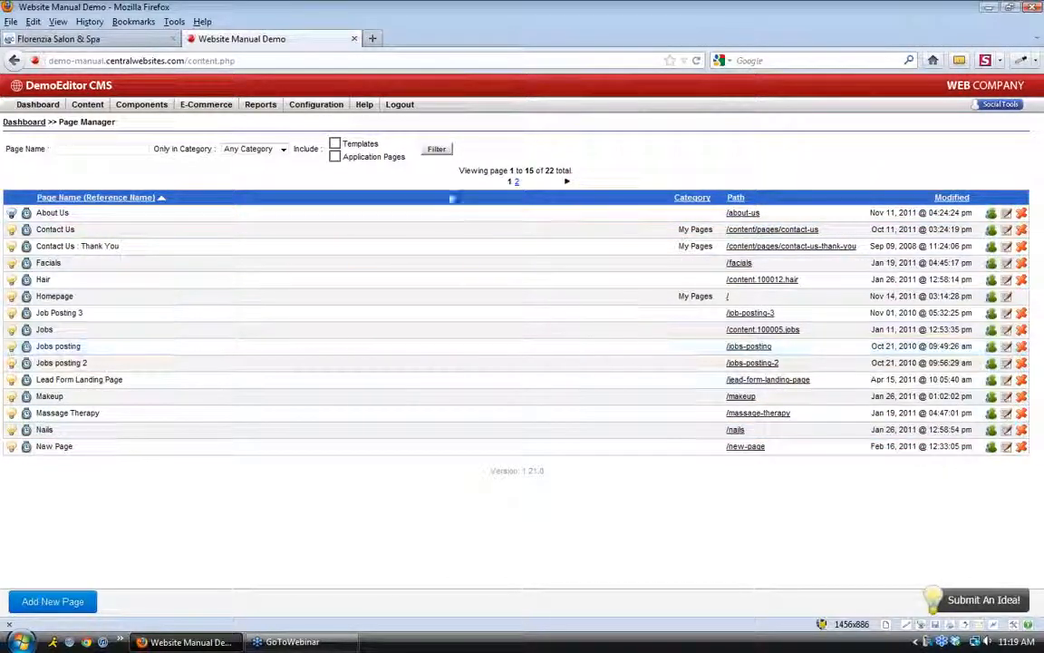
drag(458, 171, 566, 175)
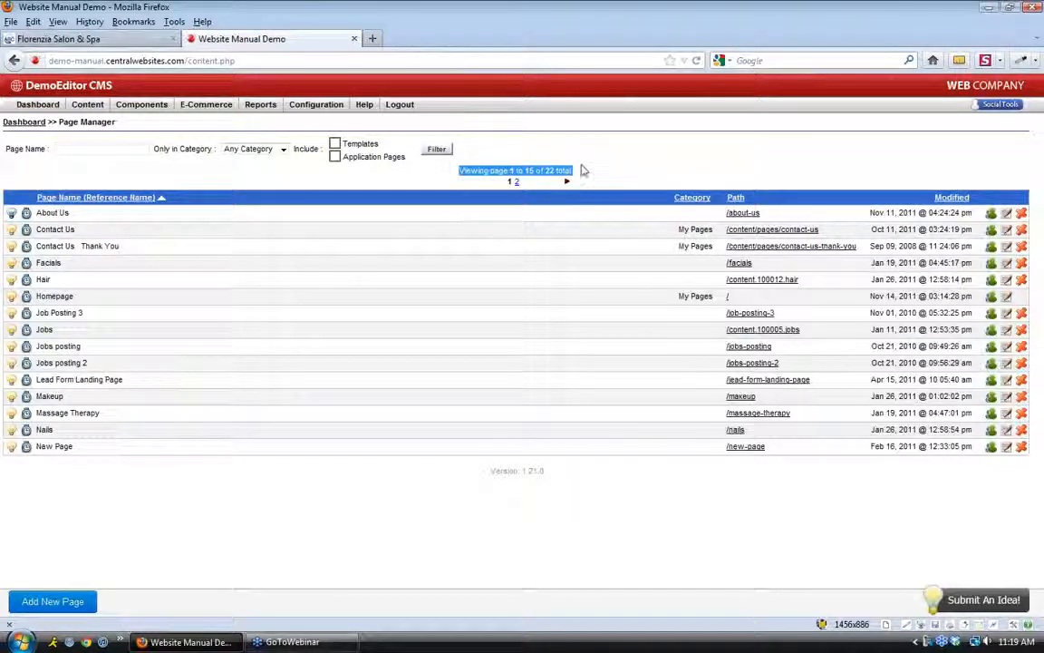
click(534, 184)
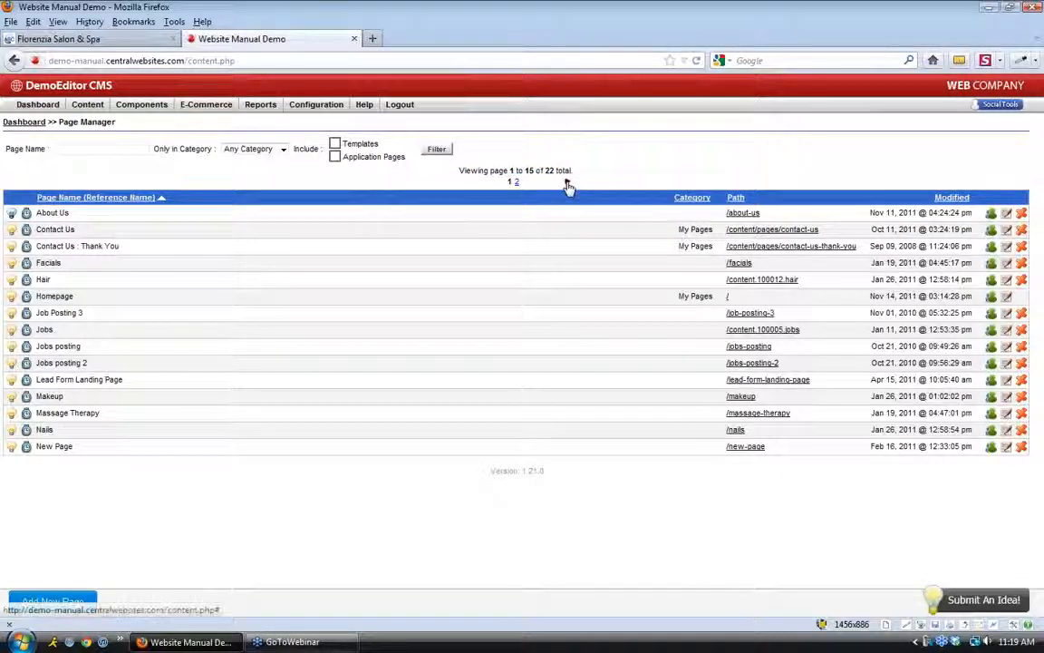
click(567, 184)
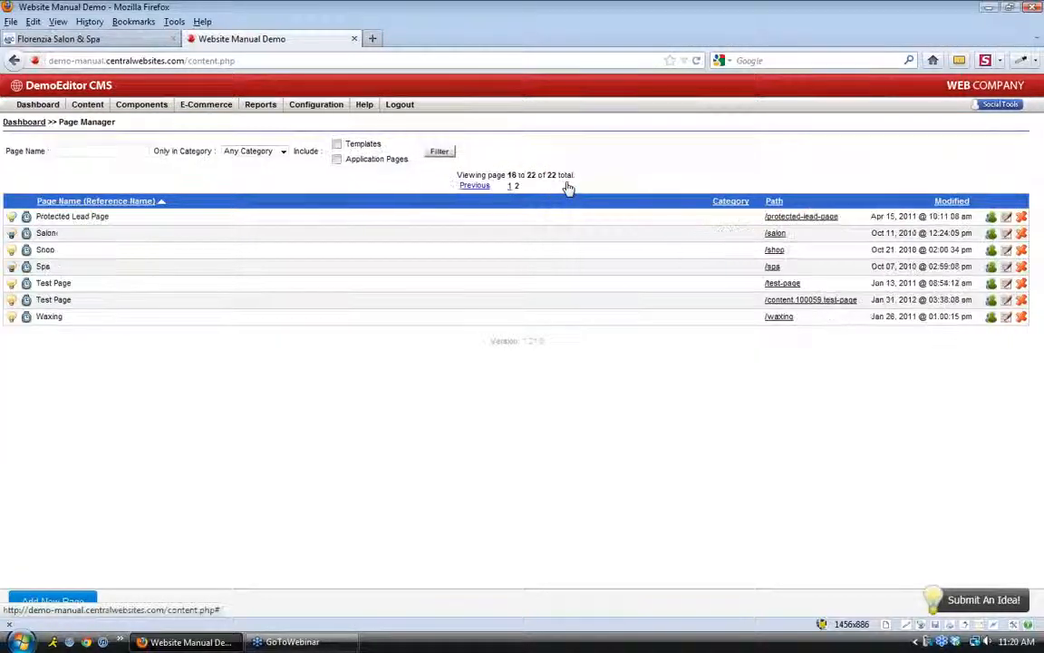
click(510, 182)
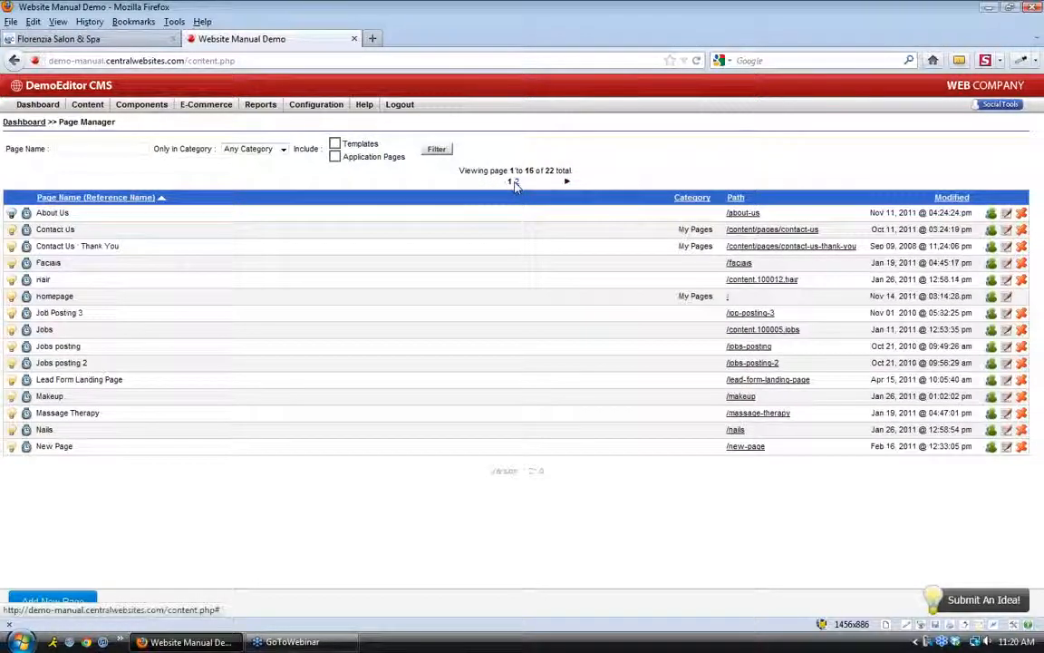
click(566, 182)
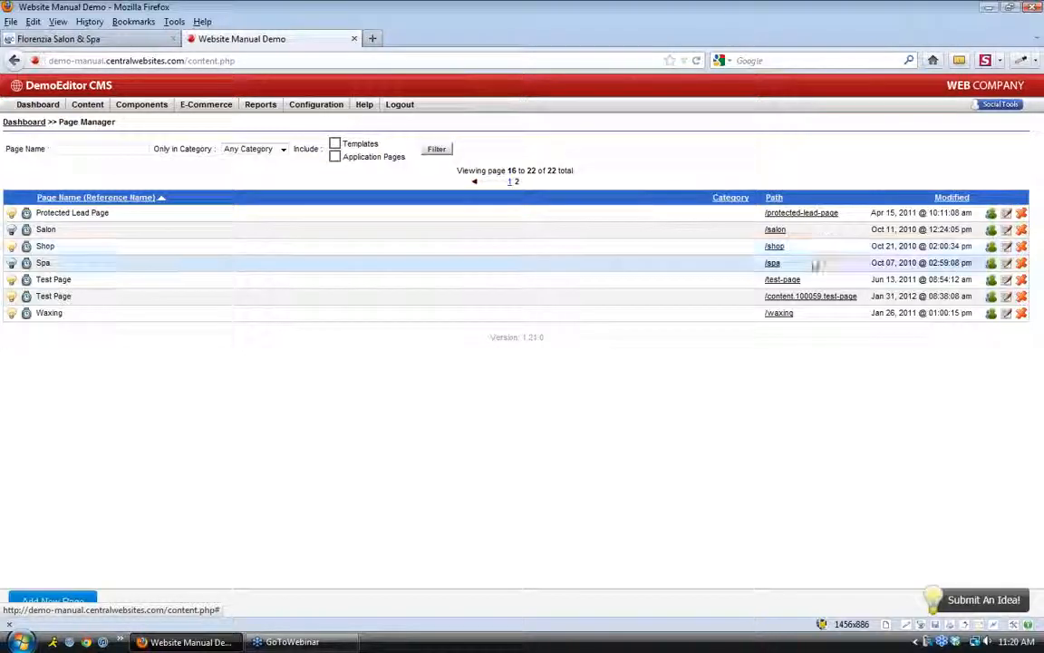
click(1021, 314)
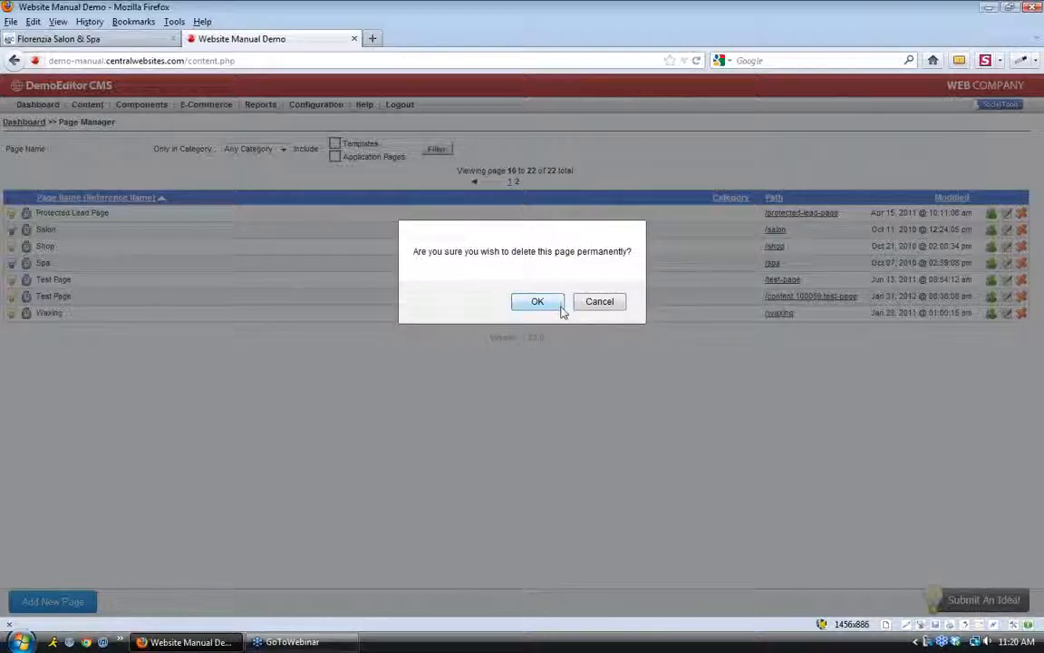
Cancel the Waxing deletion so the page stays in the list
click(593, 303)
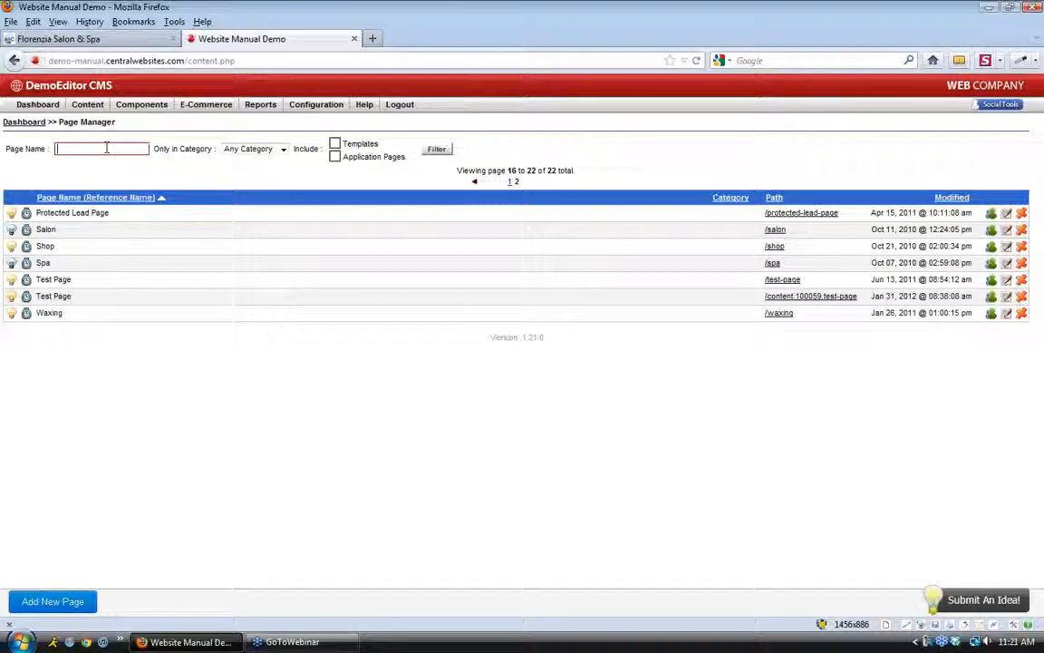
Filter the page list by 'home', then clear the filter to show all pages
click(107, 148)
text(home)
click(439, 151)
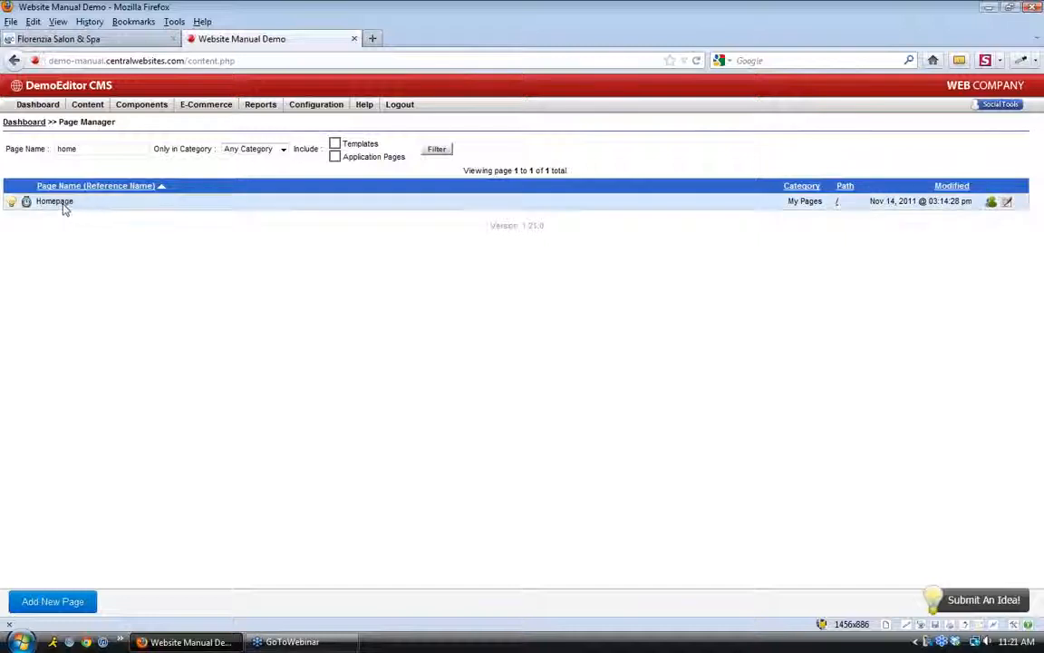
double_click(73, 148)
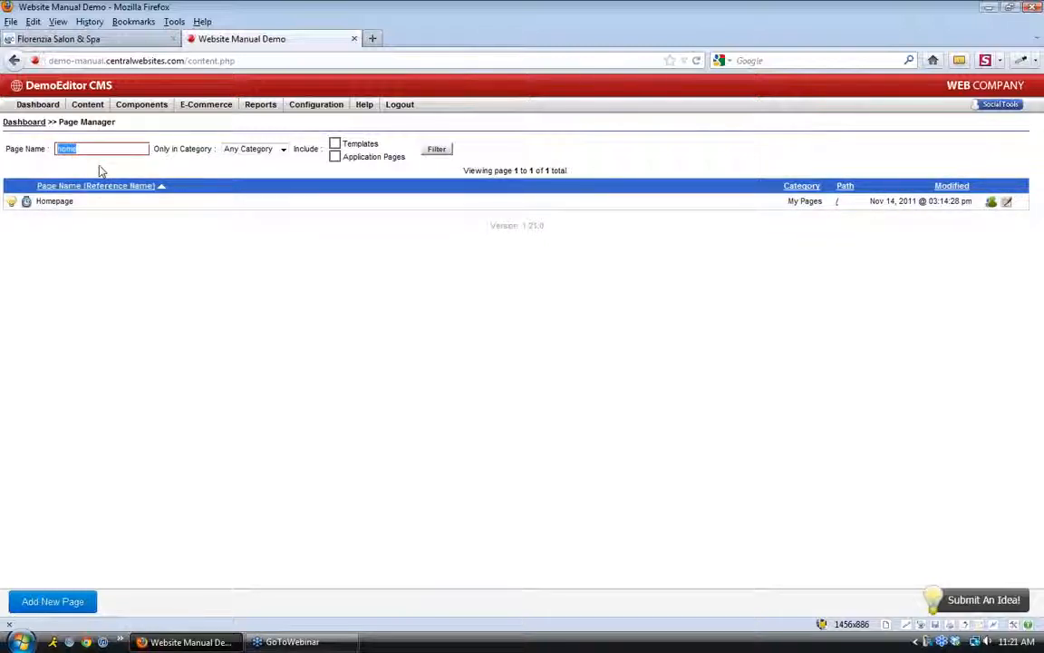
key(BackSpace)
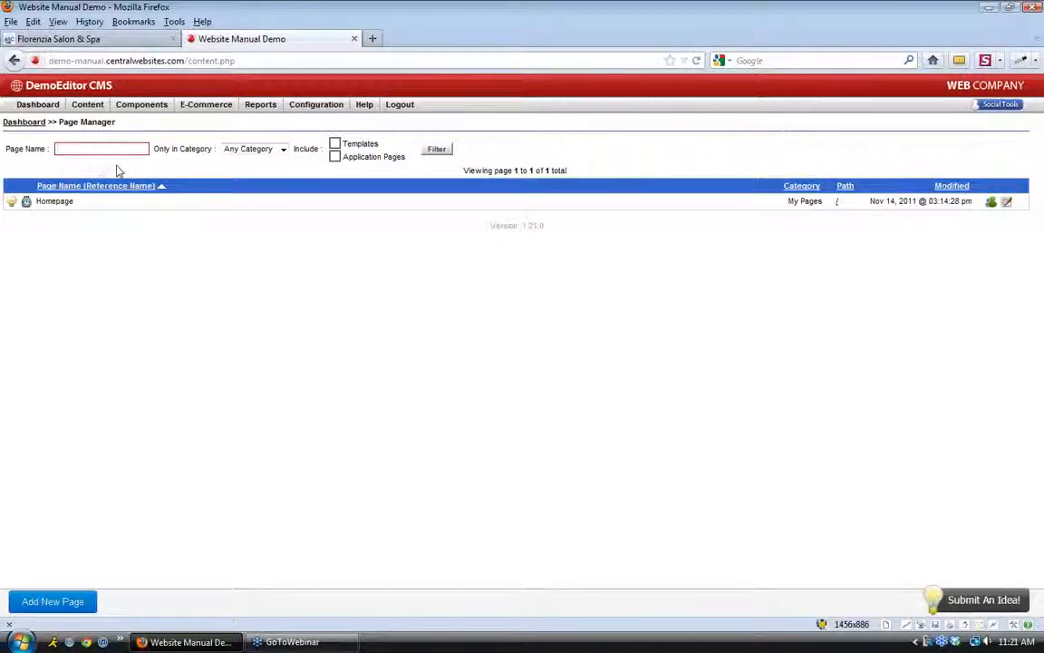
click(436, 151)
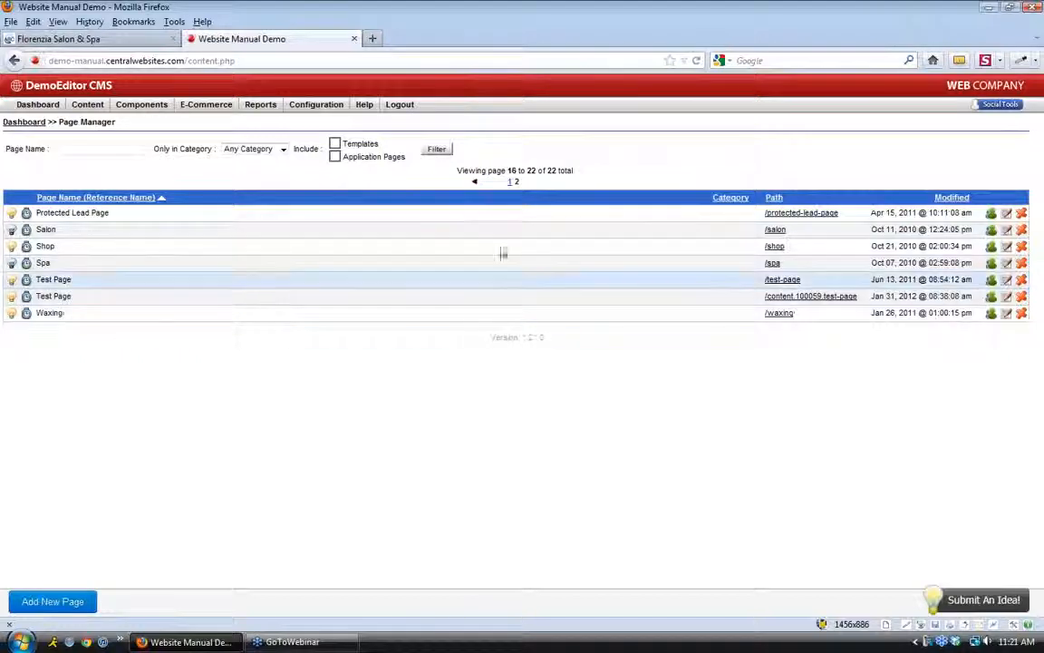
On page 2 of the list, delete both Test Page entries, confirming each deletion
click(474, 182)
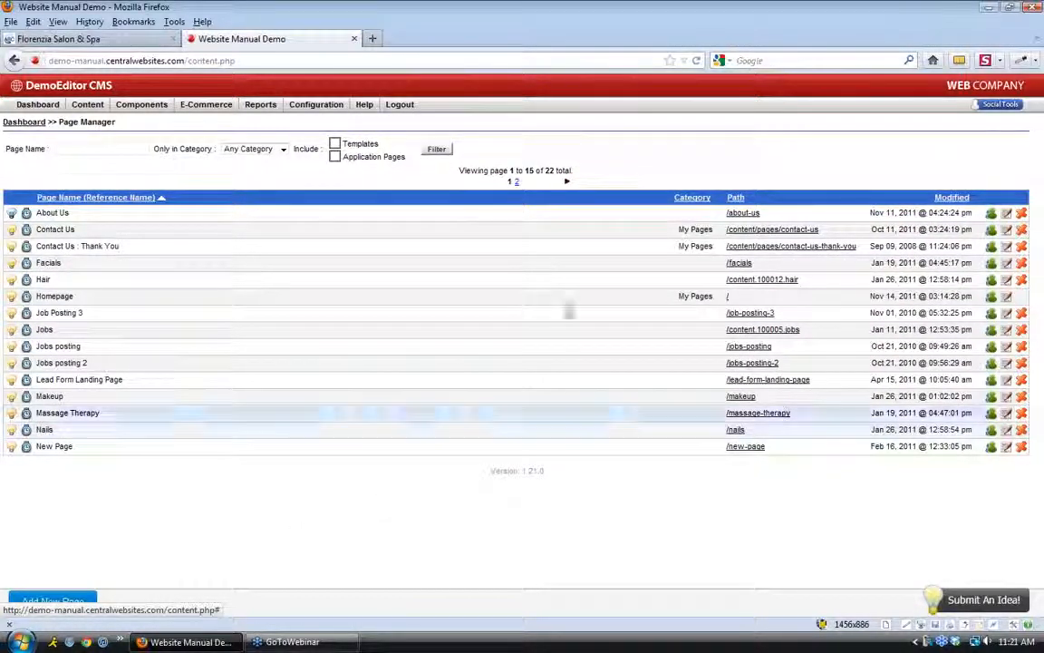
click(566, 182)
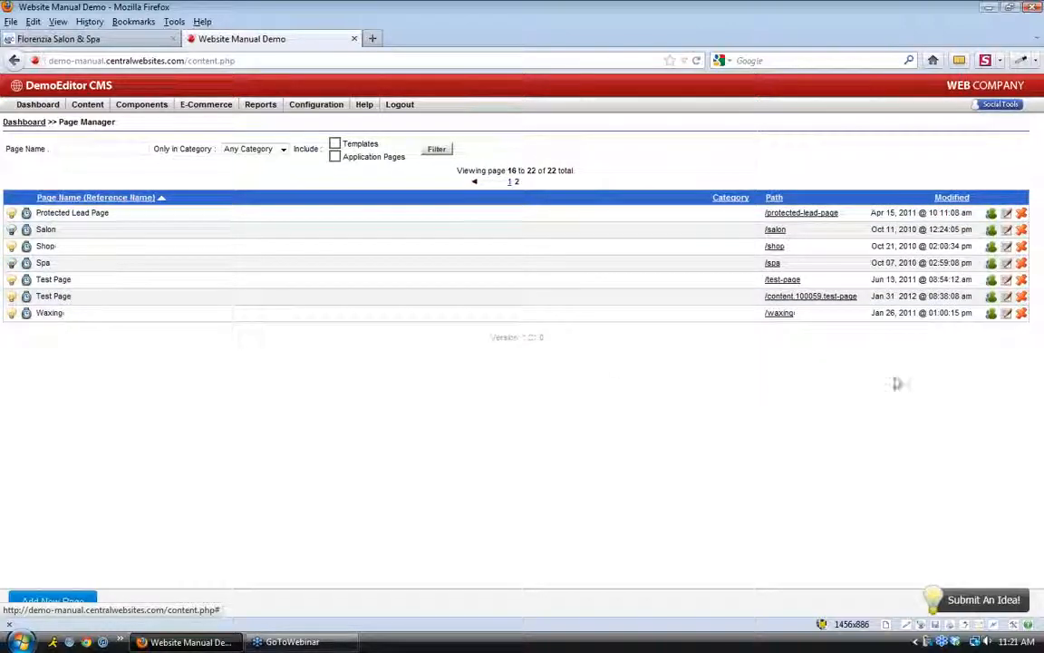
click(1022, 295)
click(522, 301)
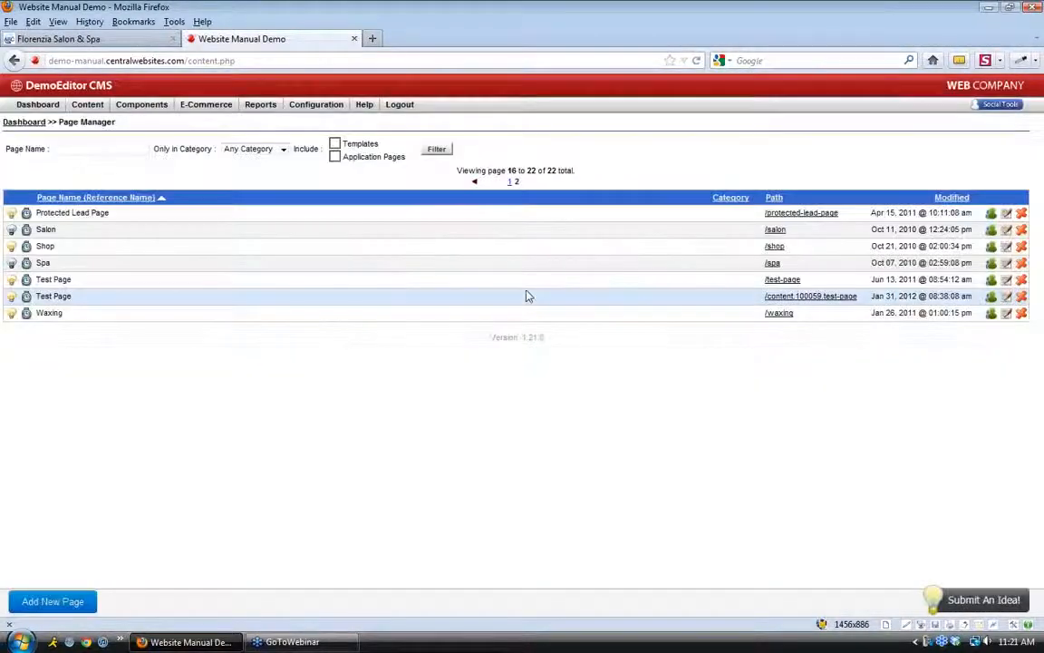
click(1022, 281)
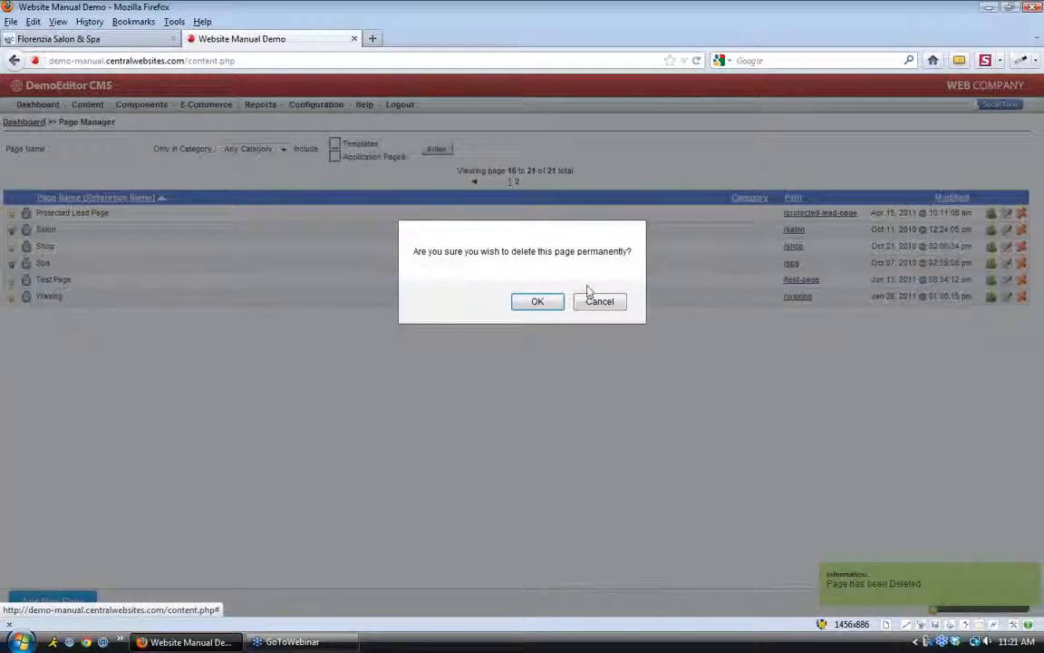
click(549, 302)
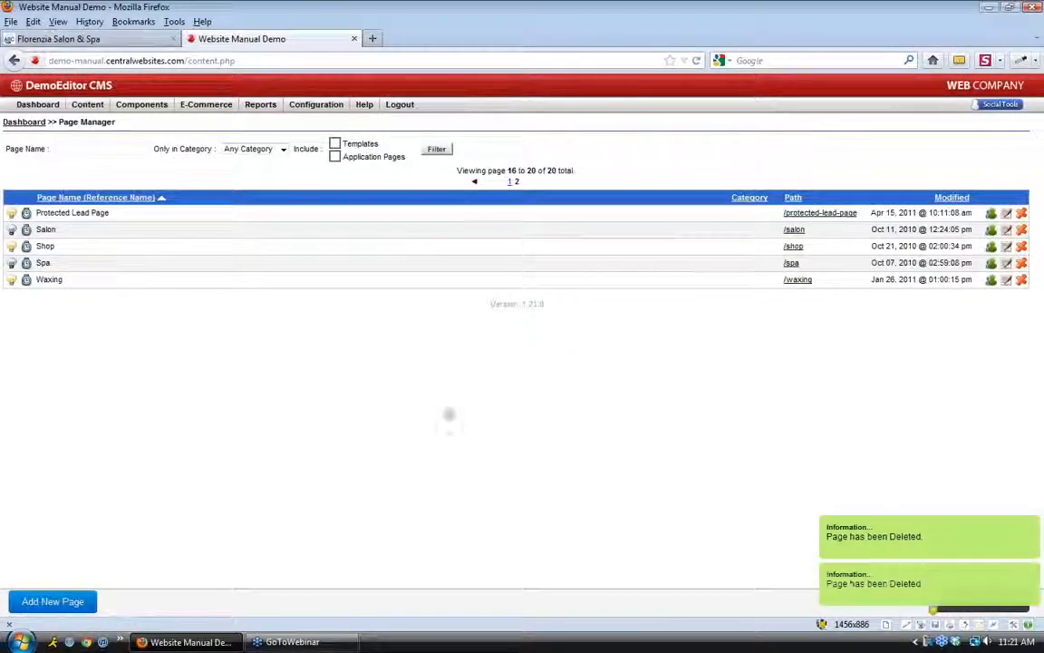
Create a new page 'Test Page 1' and type 'You can type content in this window.' as its content
click(77, 606)
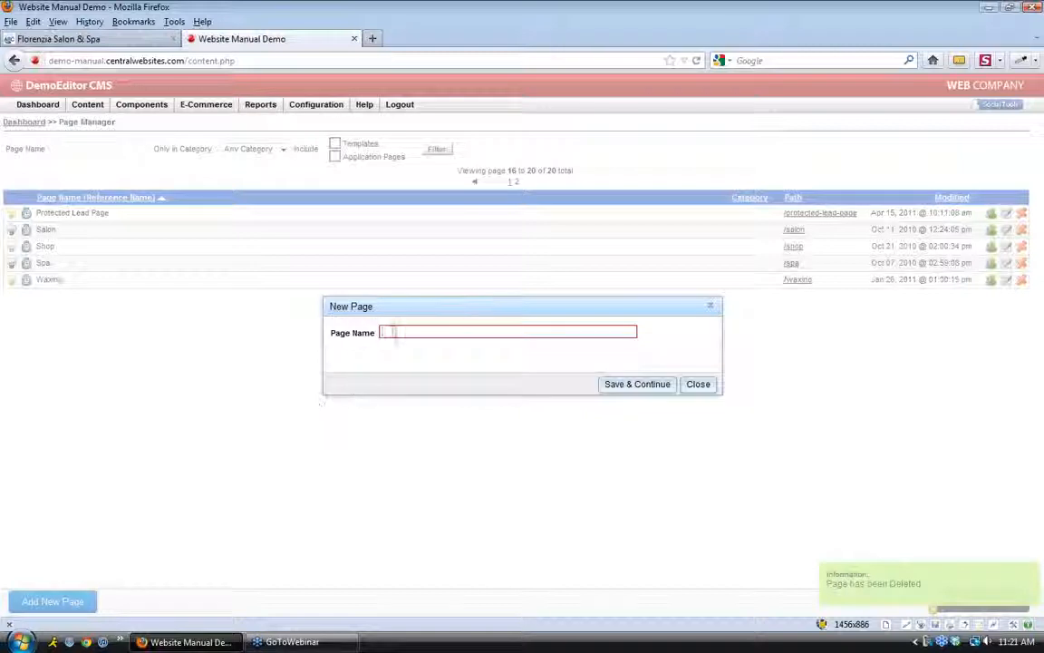
text(Tes)
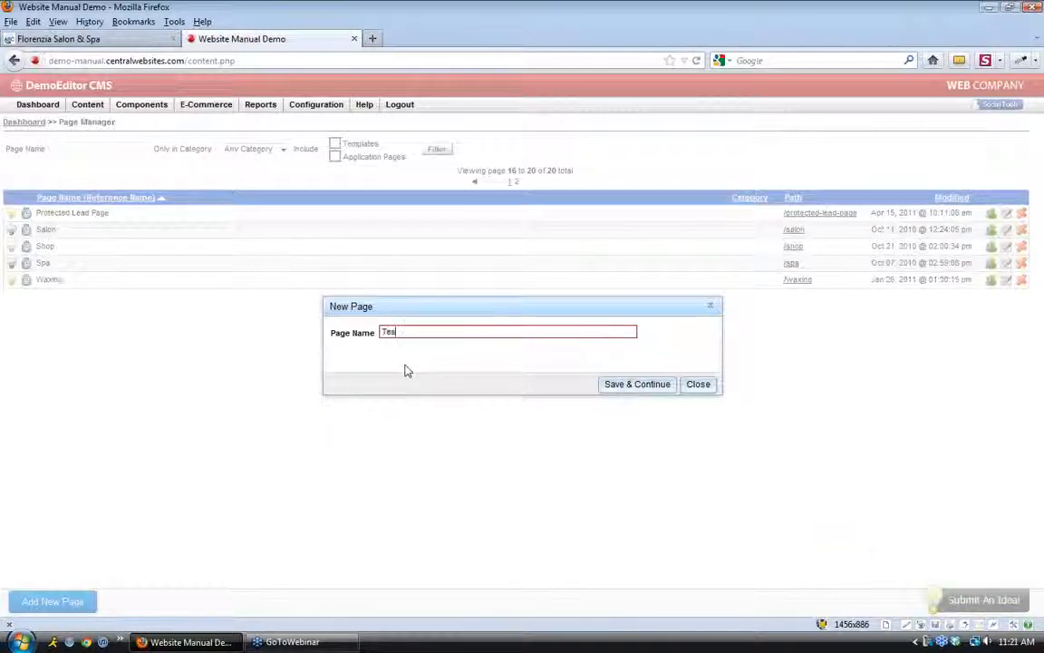
text(t Page 1)
click(664, 388)
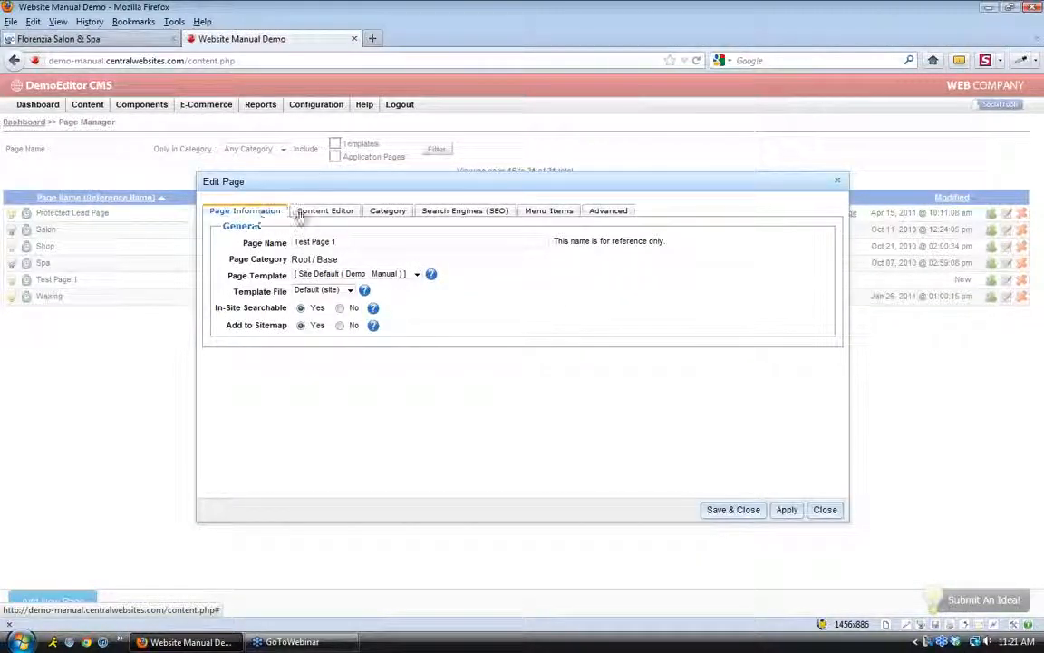
click(349, 214)
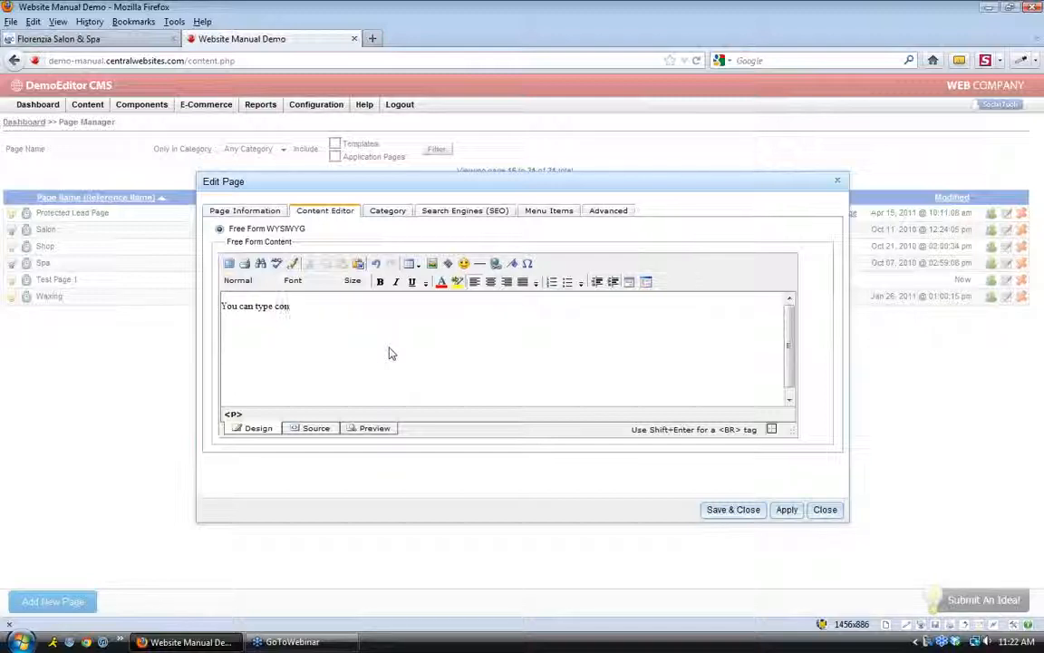
text(tent in th)
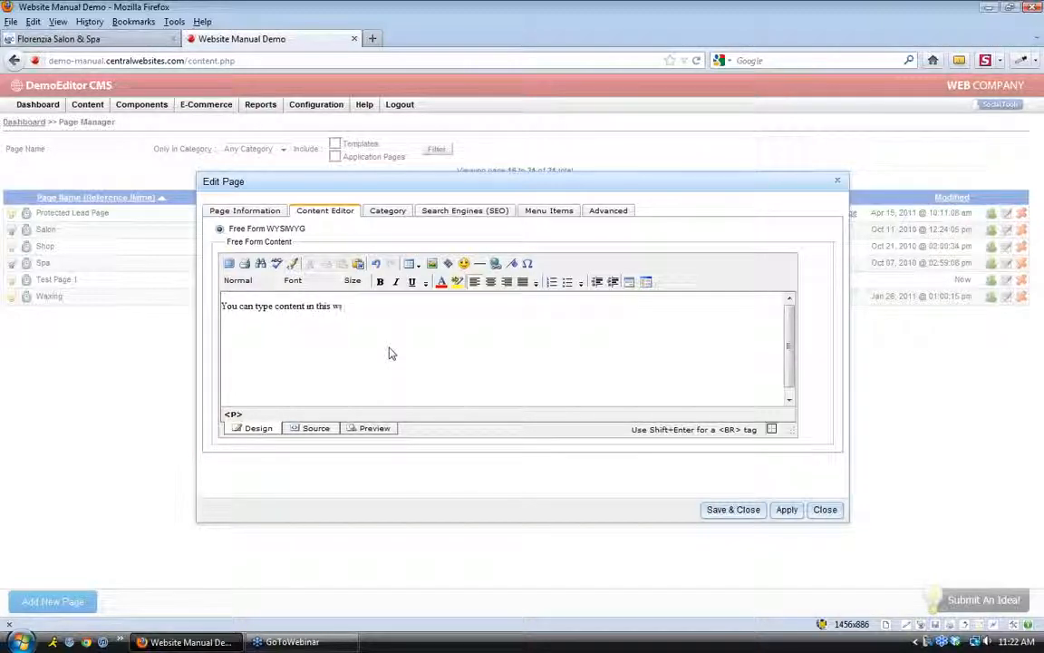
text(is window.)
Copy the booking paragraph from the Florenzia salon site and insert several pasted copies into Test Page 1
click(100, 39)
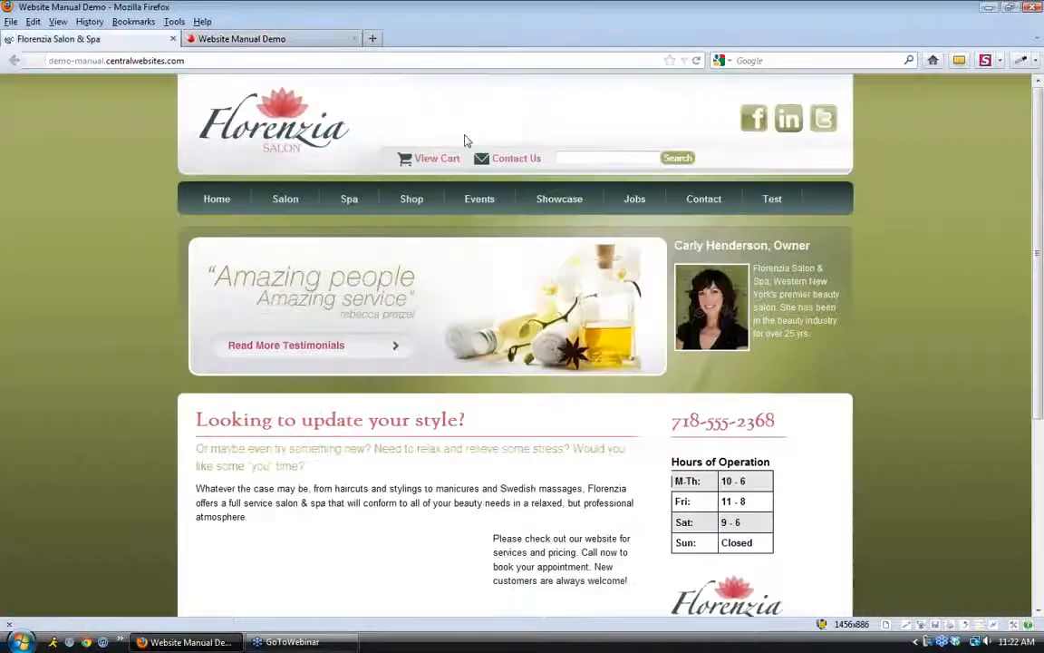
scroll(424, 404, down, 3)
drag(627, 416, 496, 372)
key(ctrl+c)
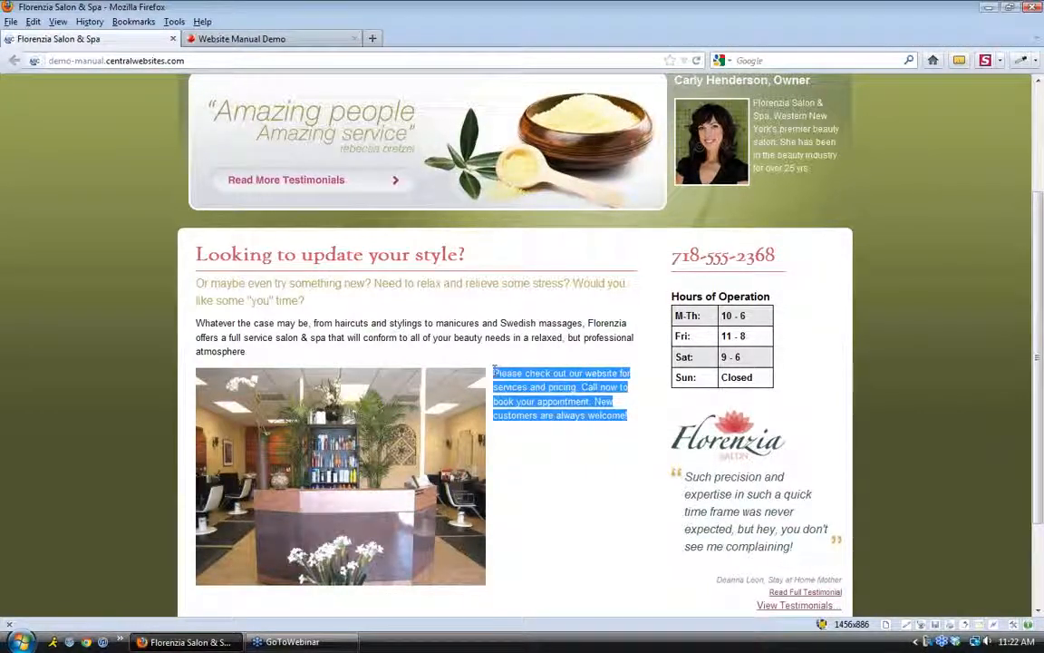
click(242, 39)
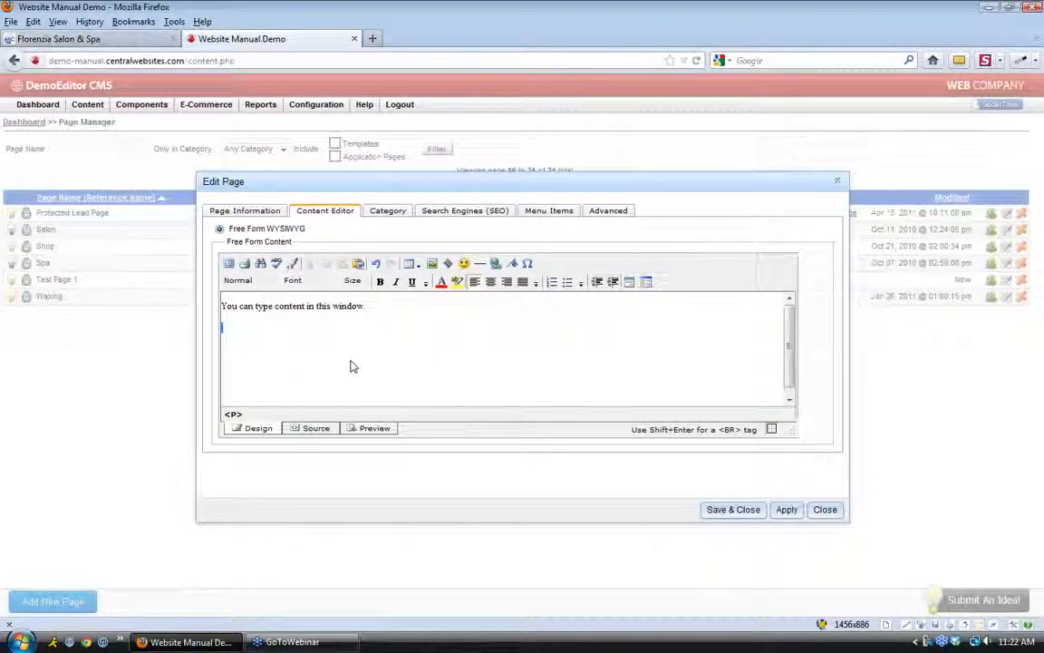
key(ctrl+v)
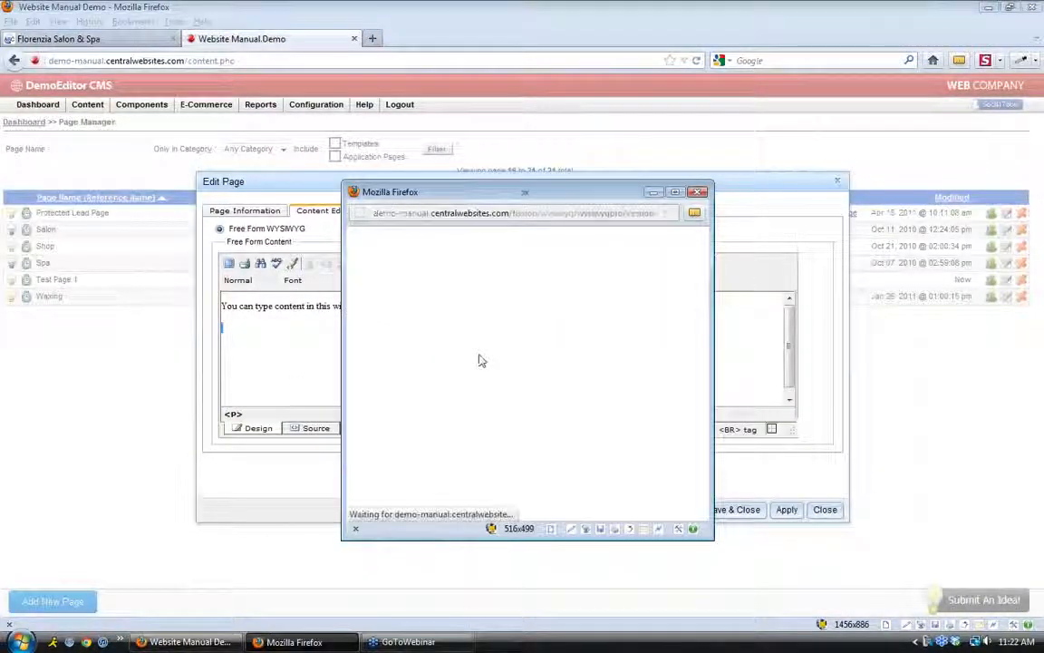
key(ctrl+v)
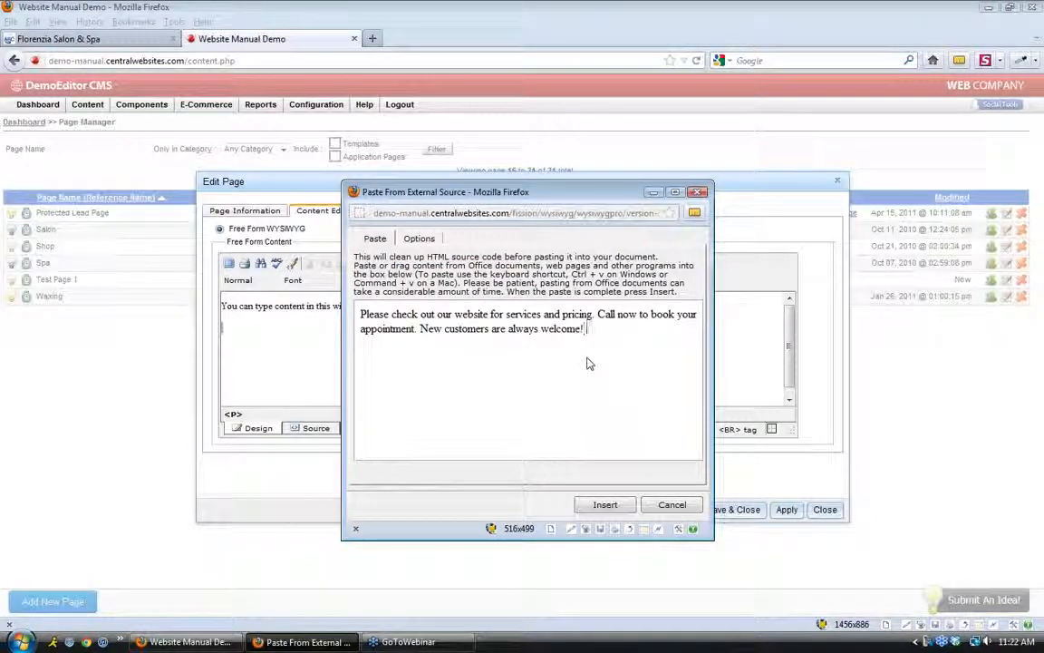
key(ctrl+v)
key(ctrl+v)
key(ctrl+v)
key(ctrl+v)
key(ctrl+v)
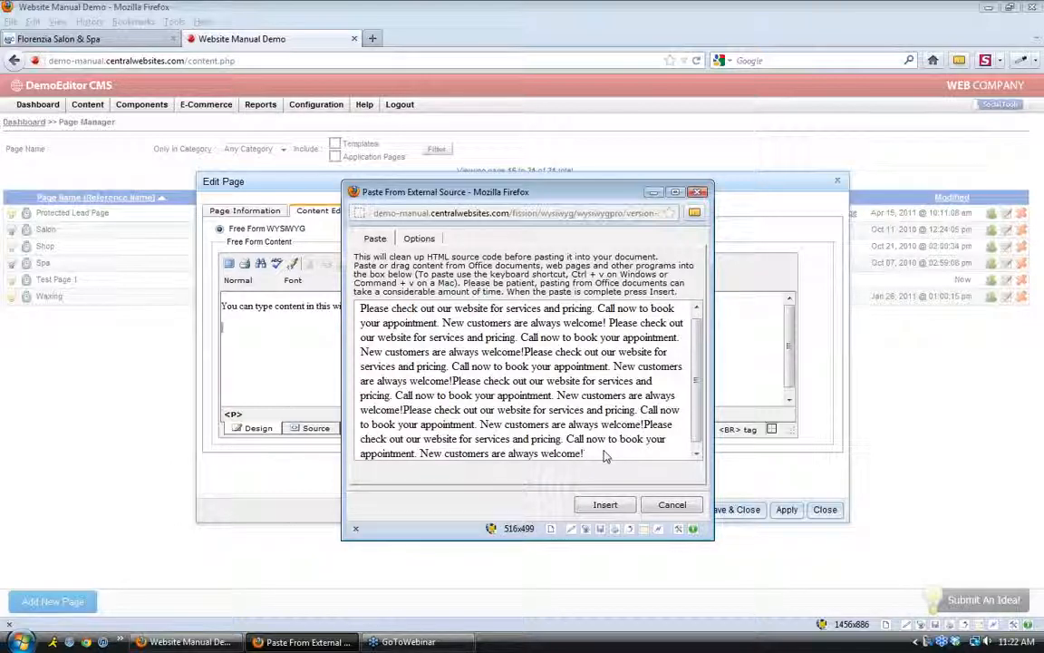
click(605, 504)
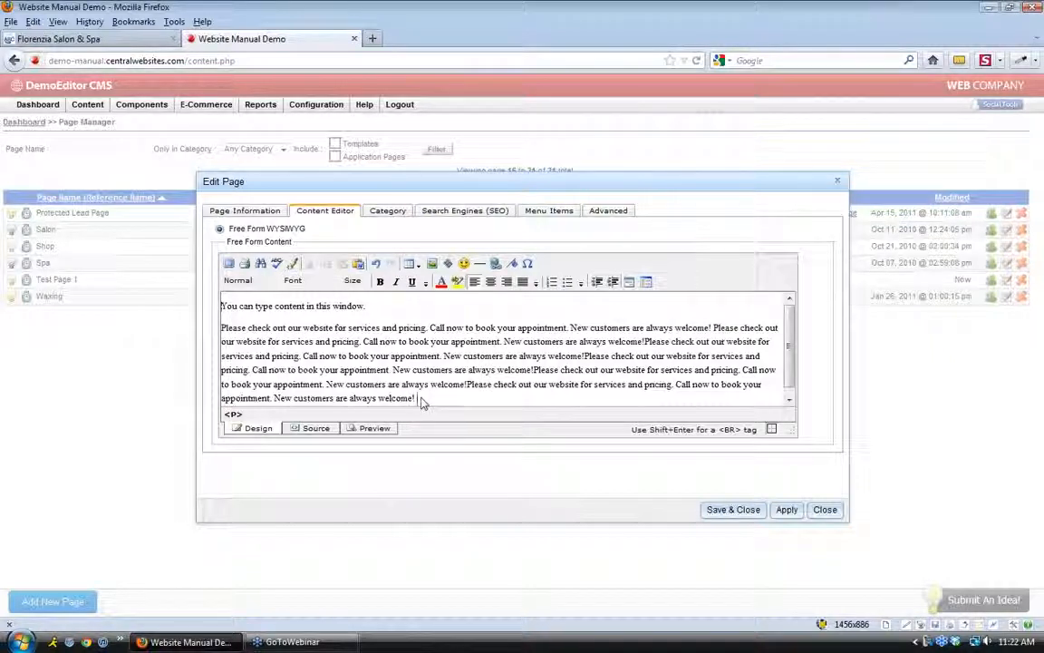
Make 'New customers are always welcome!' bold, italic and underlined
drag(415, 400, 276, 399)
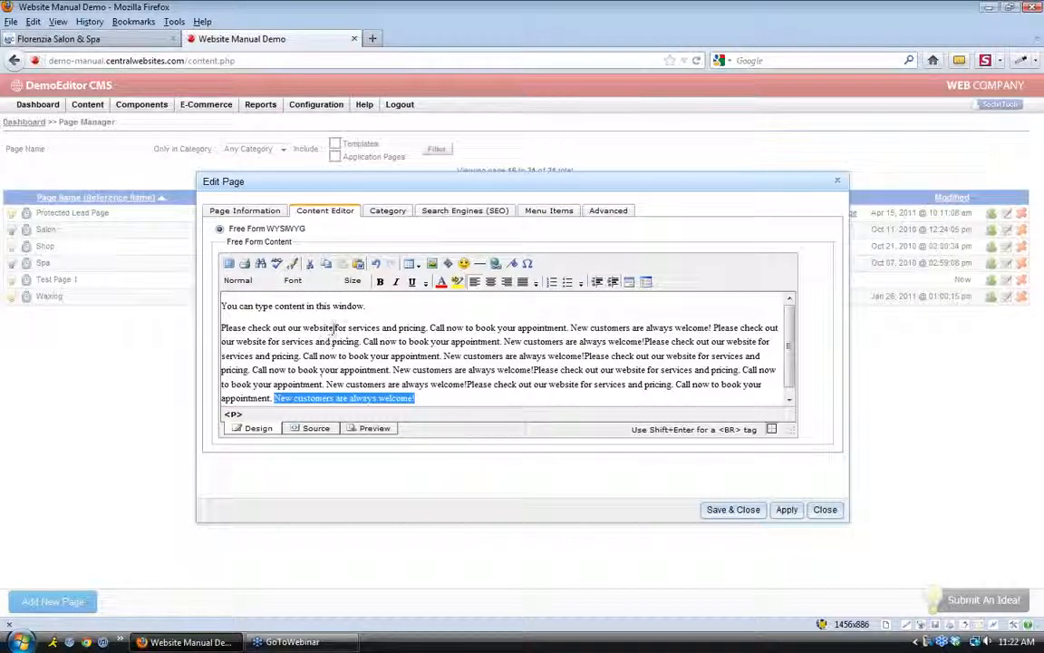
click(379, 282)
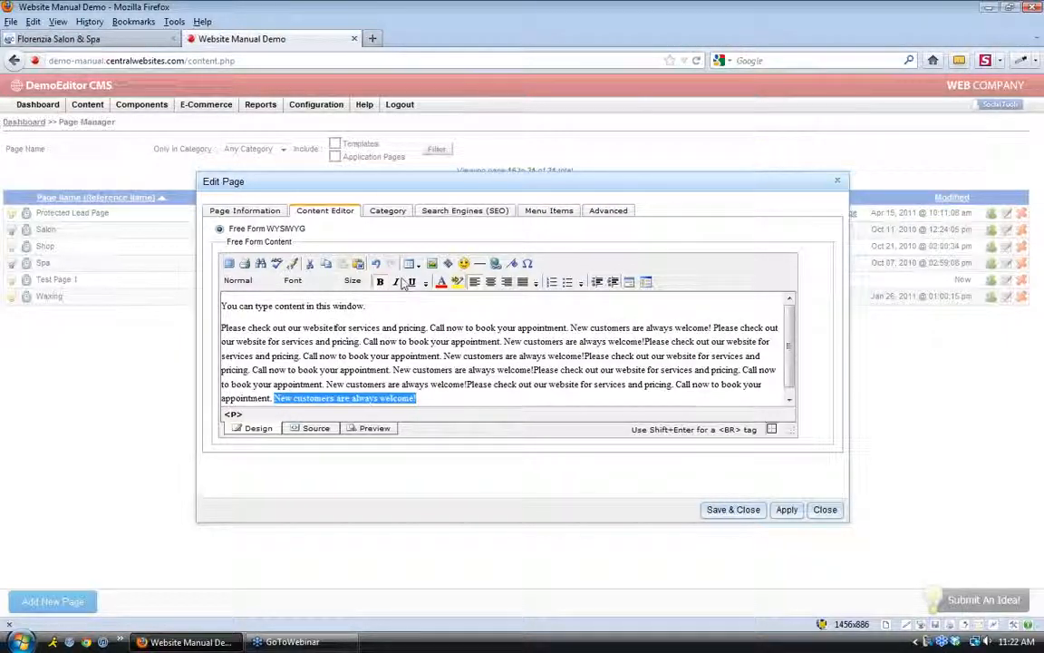
click(396, 281)
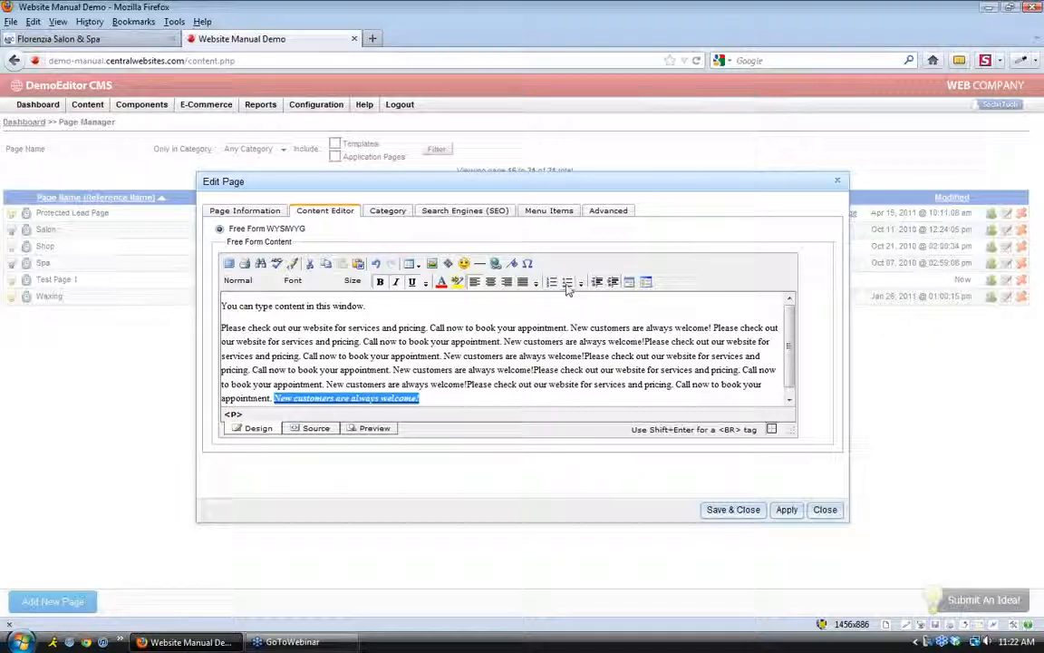
click(443, 403)
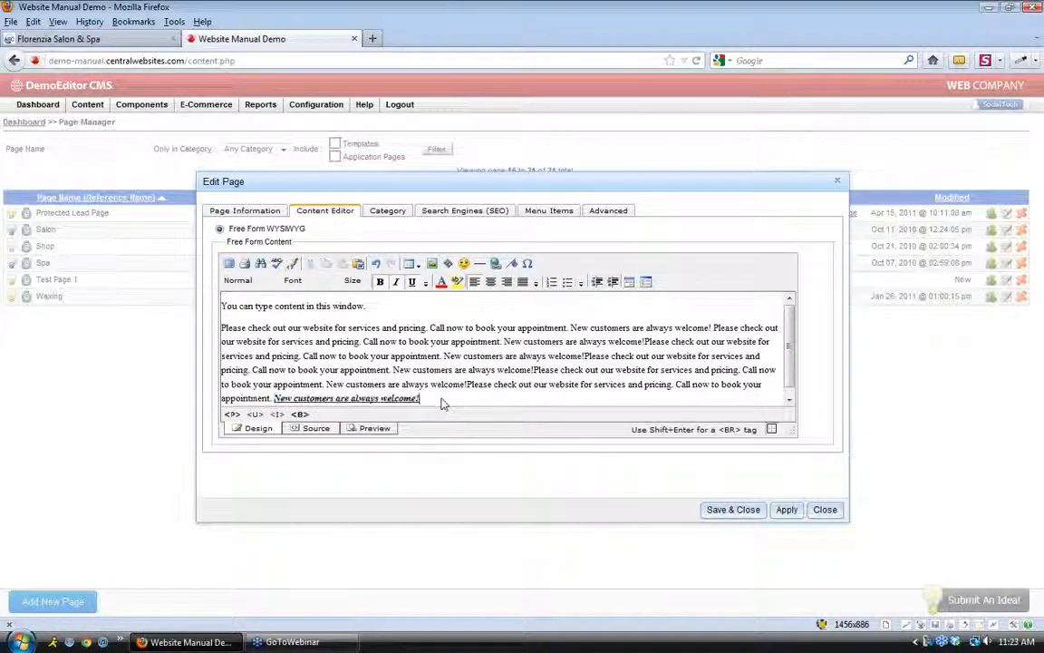
Browse the Size, Font and Styles dropdowns without changing anything
click(354, 281)
scroll(361, 341, down, 2)
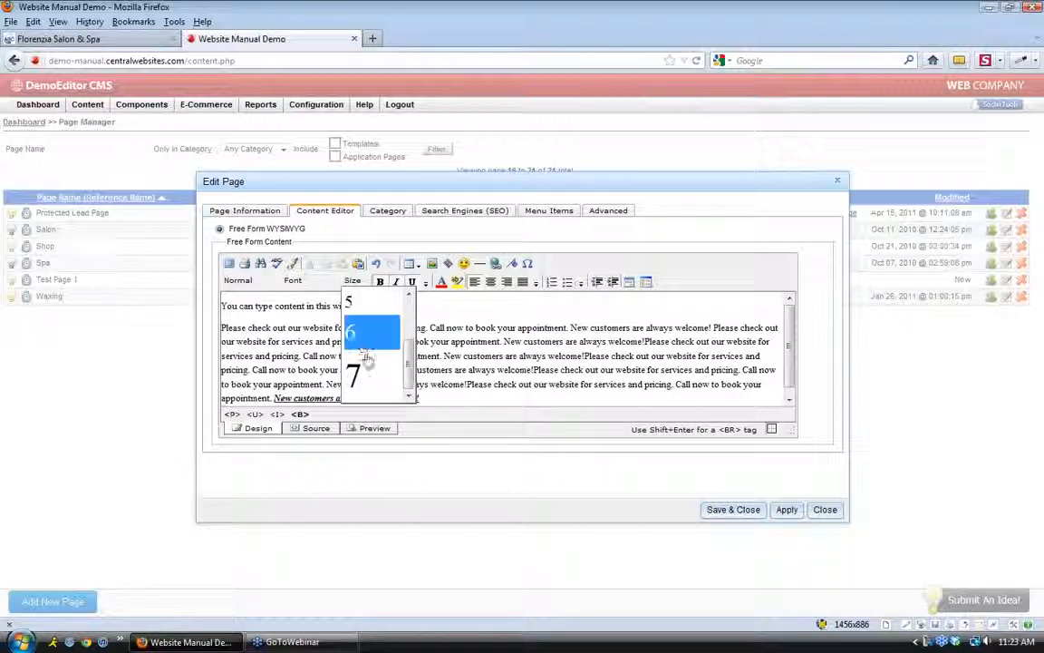
scroll(373, 362, up, 2)
click(299, 281)
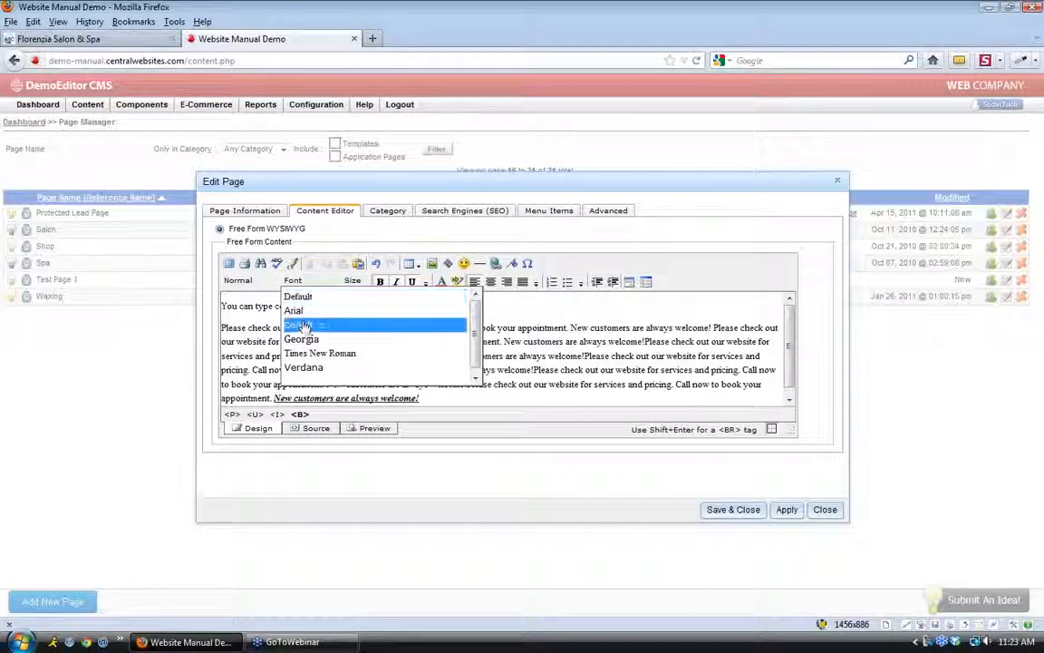
click(297, 283)
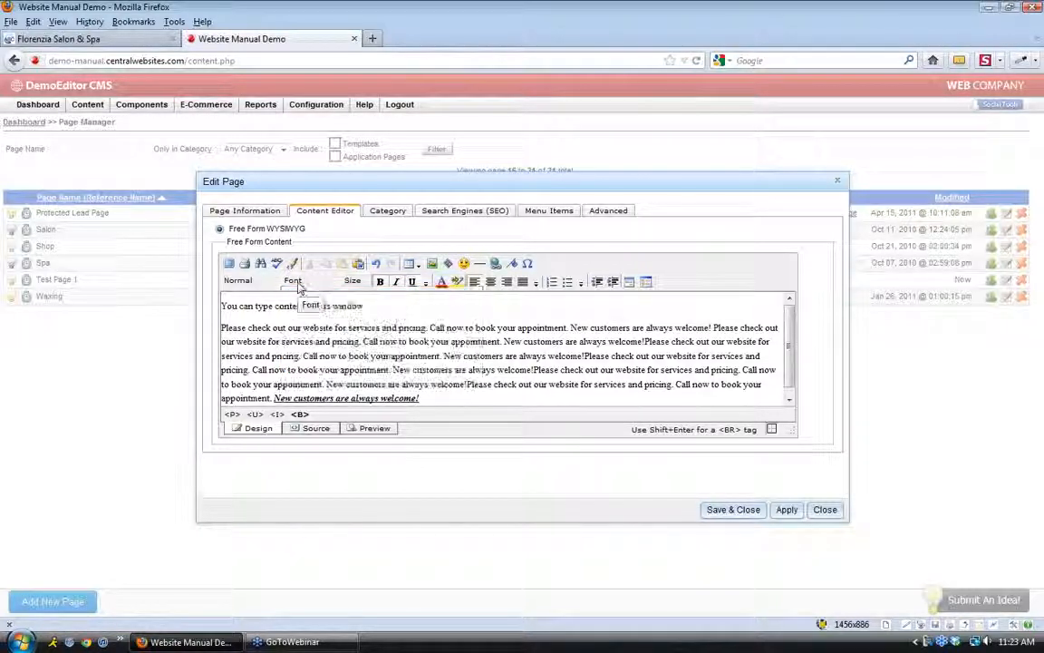
click(246, 284)
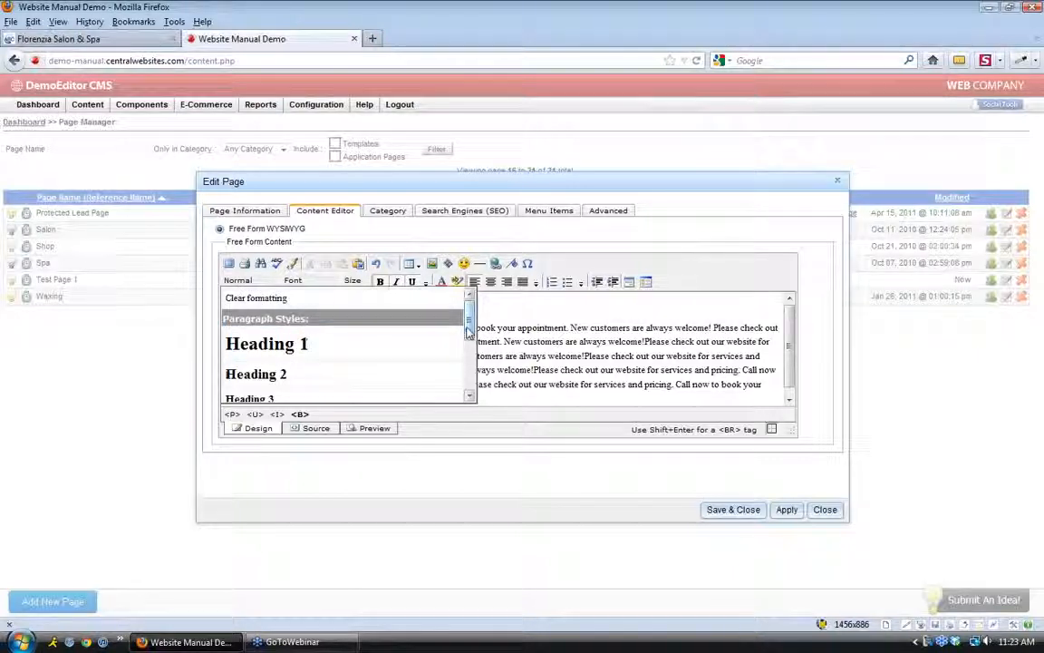
scroll(467, 338, down, 1)
drag(467, 338, 468, 360)
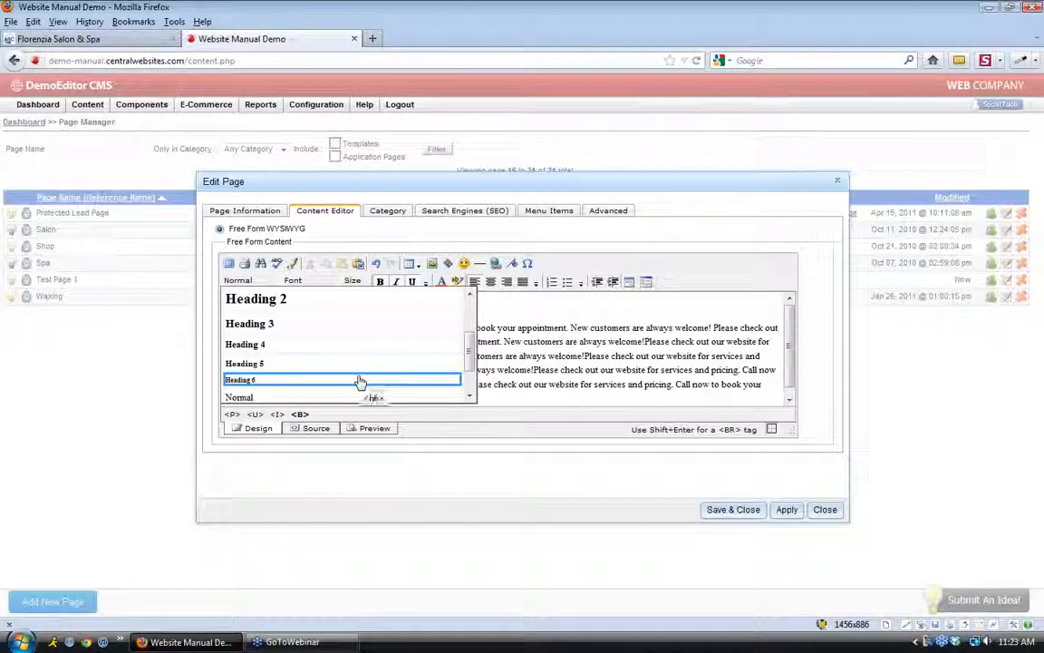
scroll(359, 379, up, 3)
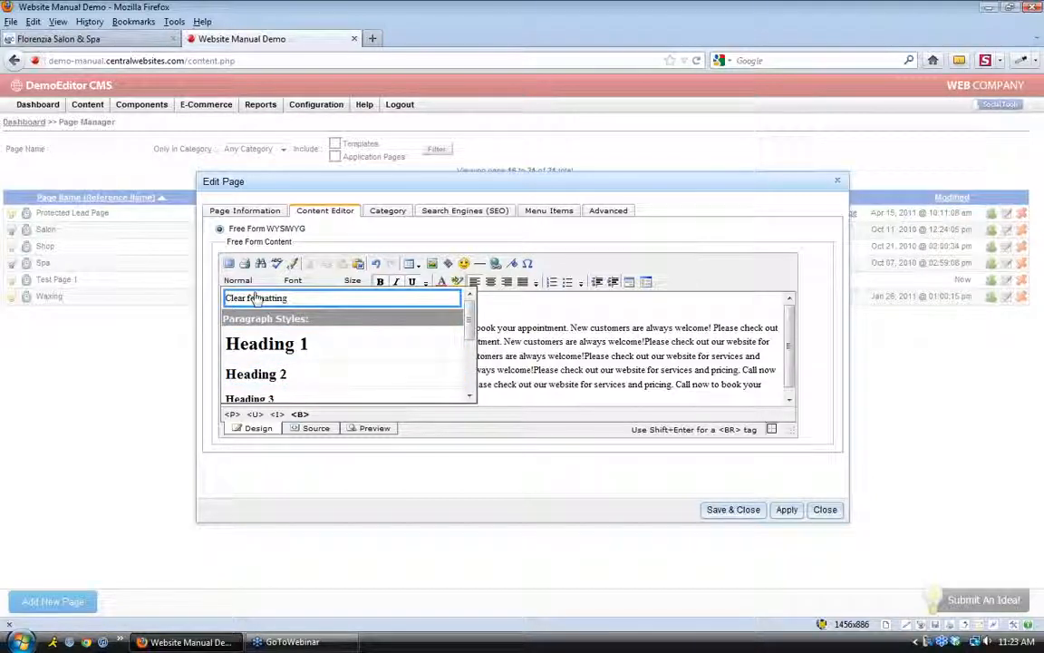
Apply the Heading 1 style to the line 'You can type content in this window.'
click(505, 313)
click(426, 328)
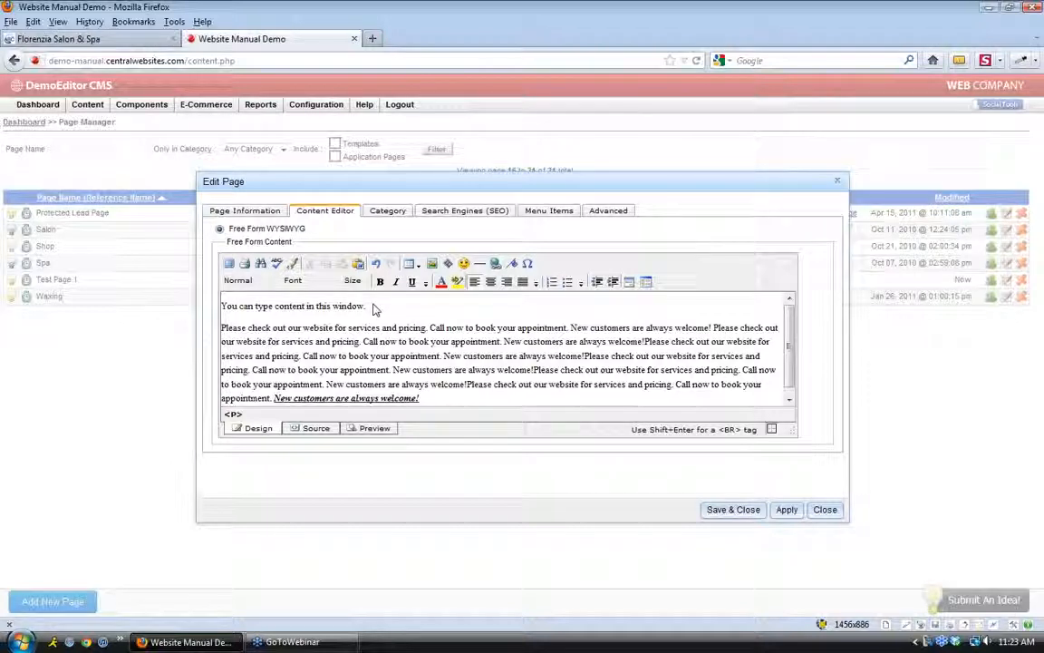
drag(372, 308, 225, 305)
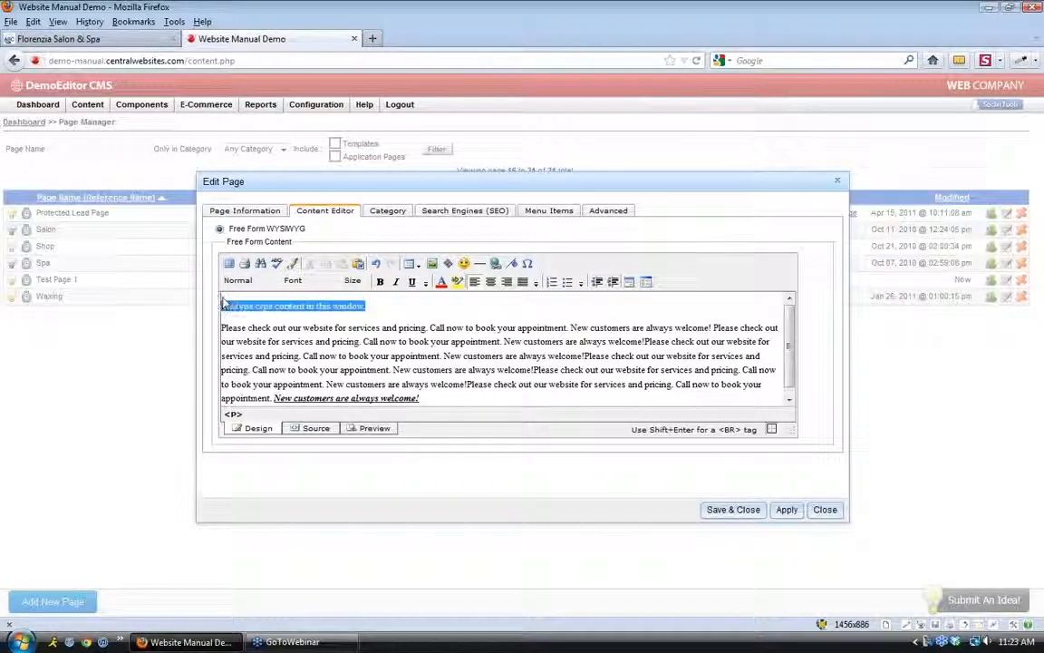
click(243, 282)
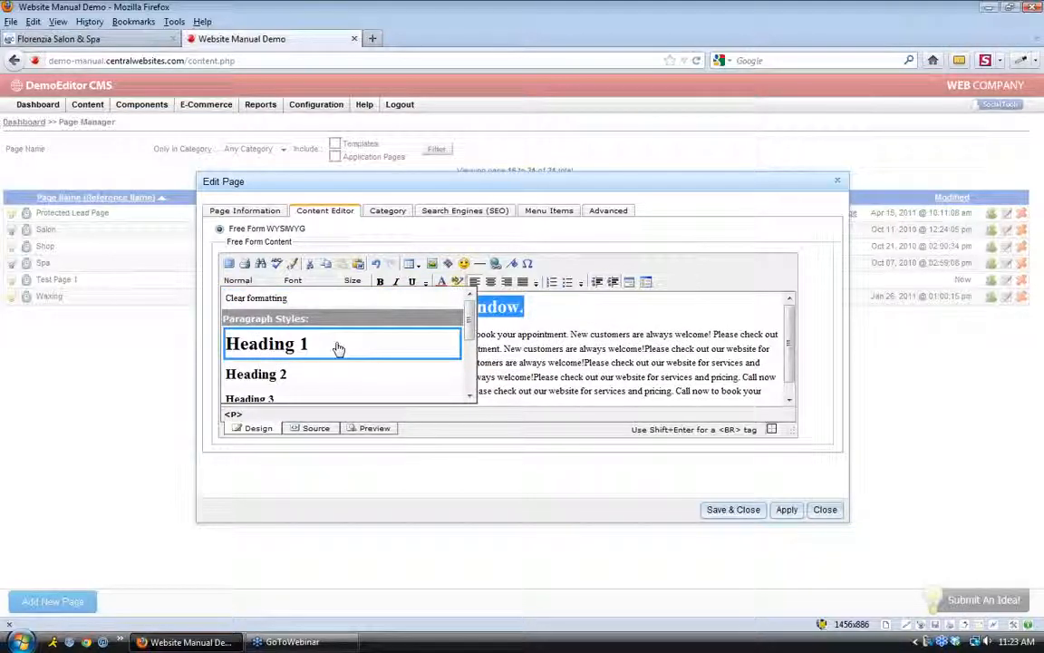
click(338, 350)
click(544, 314)
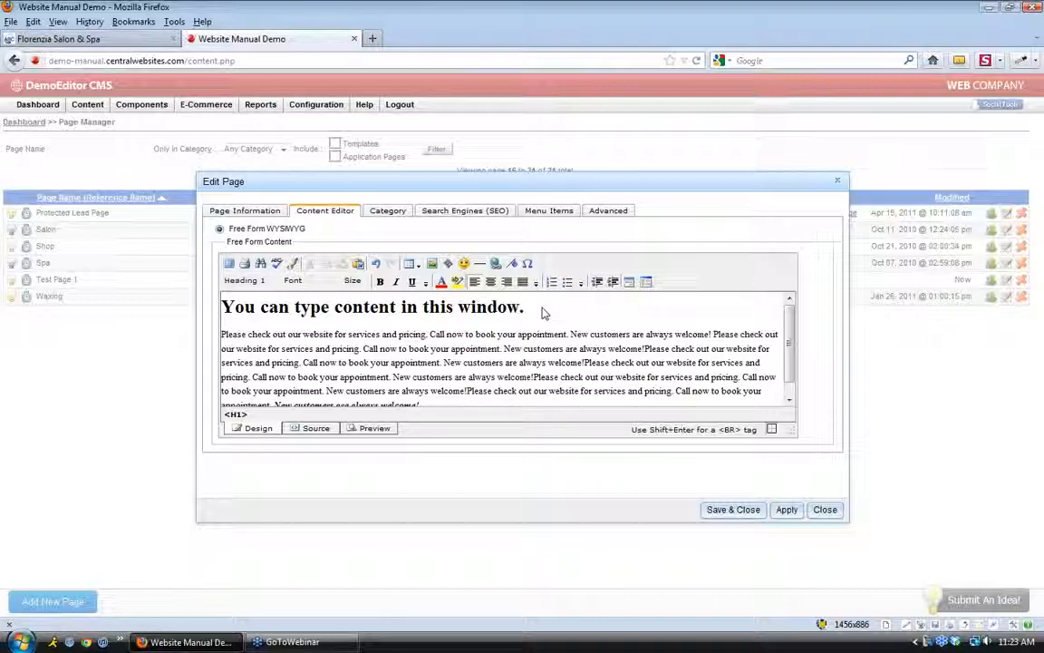
Review the heading's style choices, then place the cursor after 'appointment.' on the third line
drag(526, 308, 221, 310)
click(544, 312)
click(243, 283)
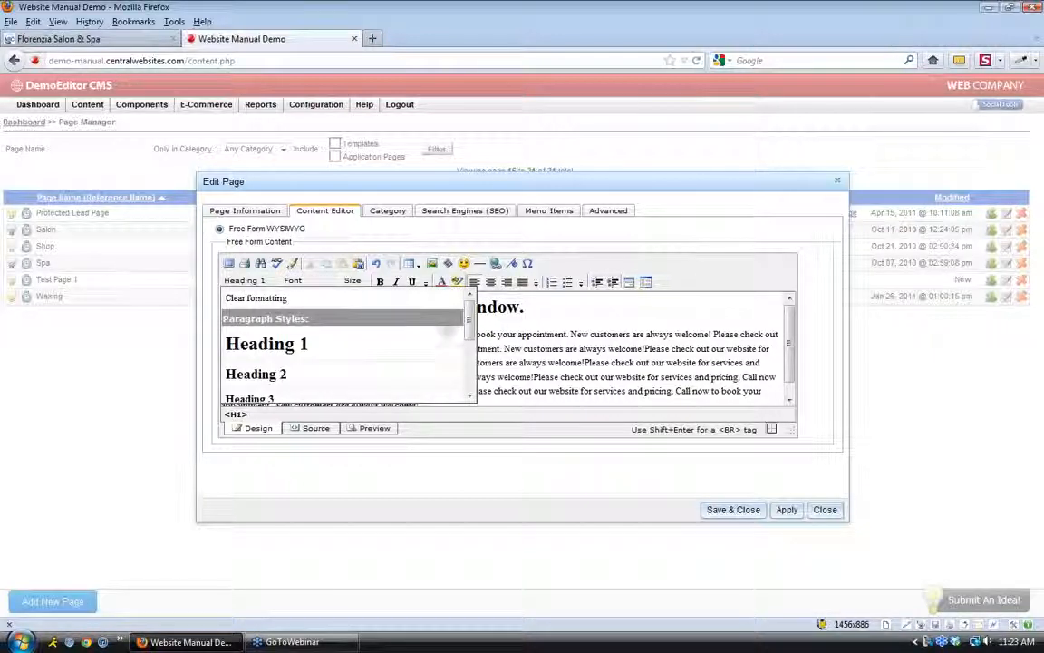
drag(469, 317, 470, 346)
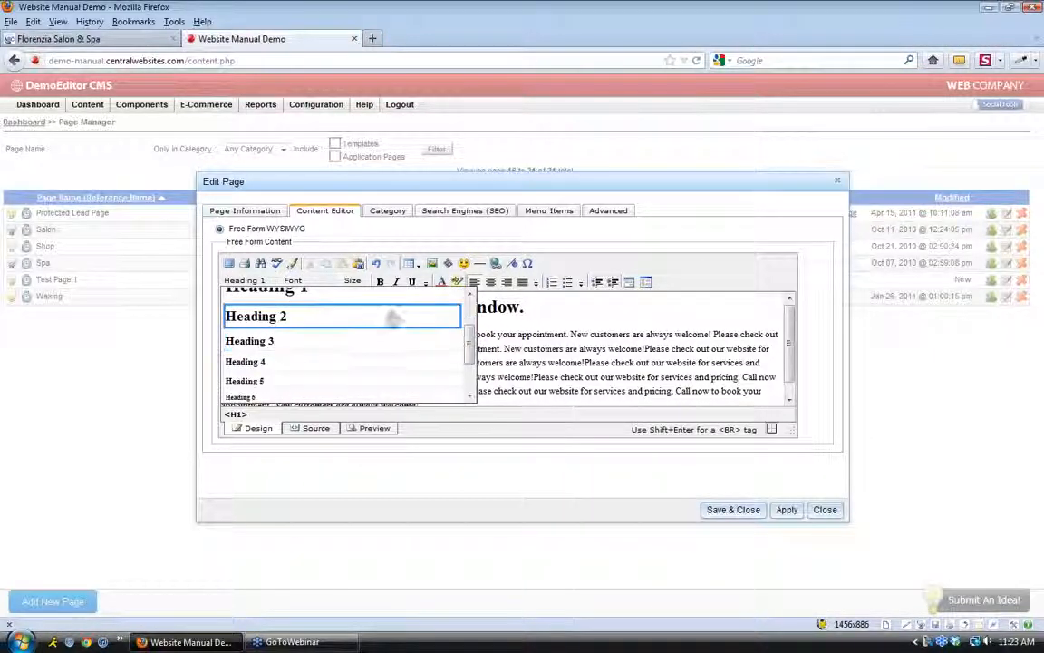
click(544, 317)
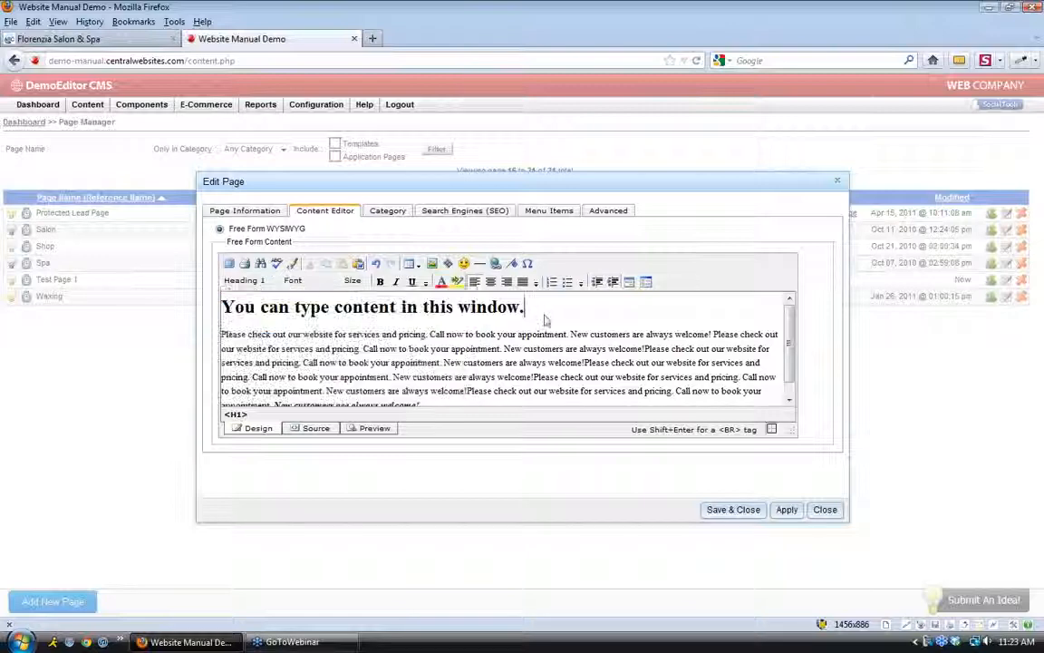
click(441, 363)
Insert a 'Section 2' line after 'appointment.' and make it a Heading 2
key(Return)
key(Return)
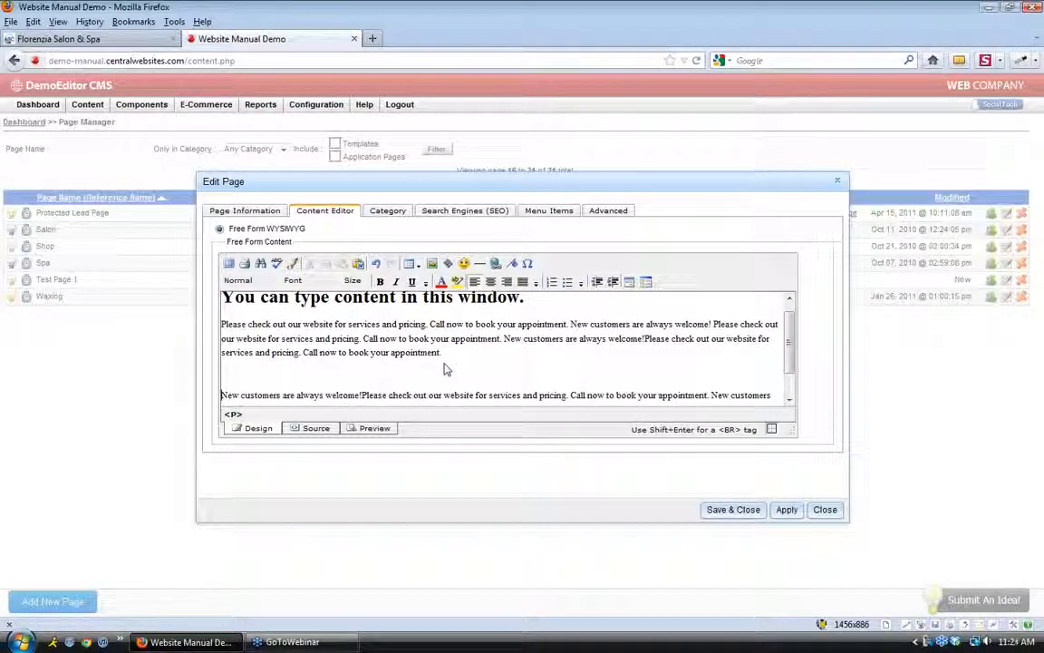
text(Sec)
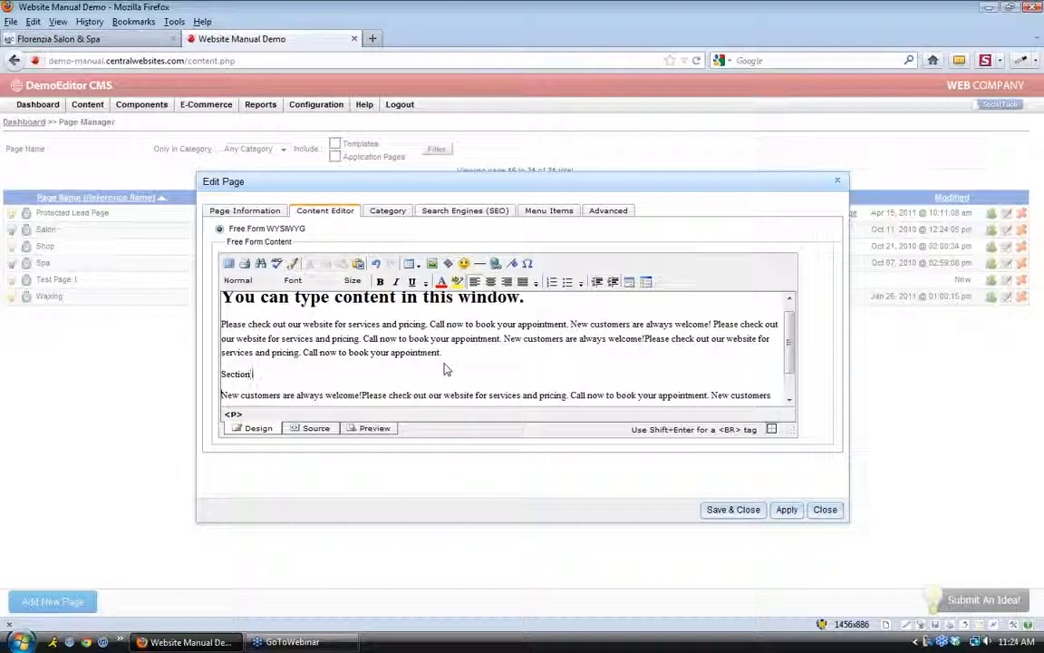
text(tion 2)
drag(259, 373, 217, 385)
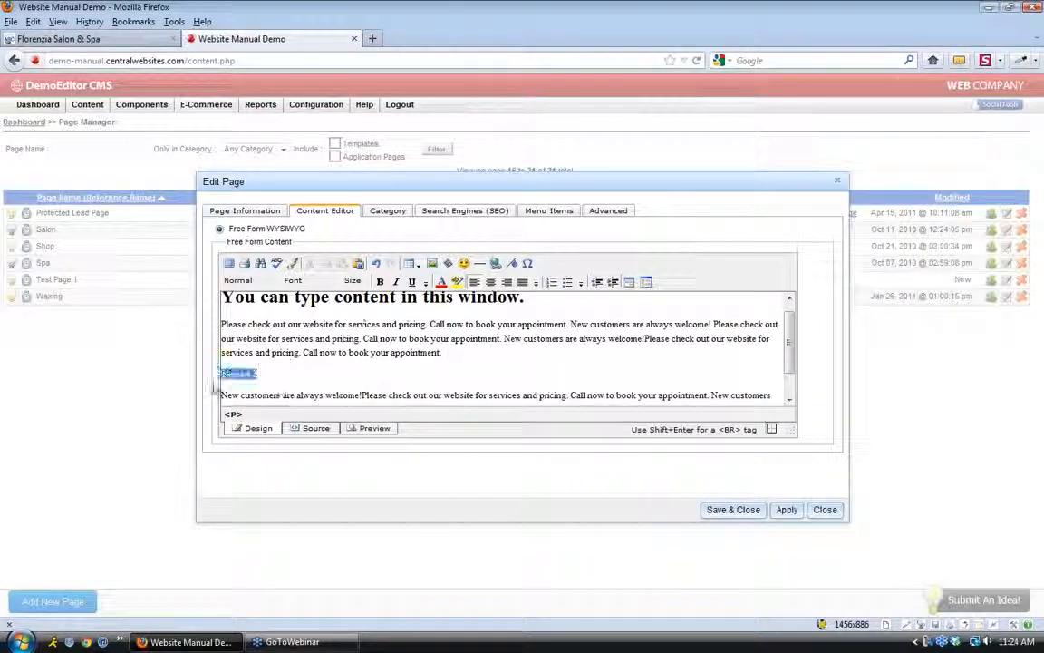
click(240, 280)
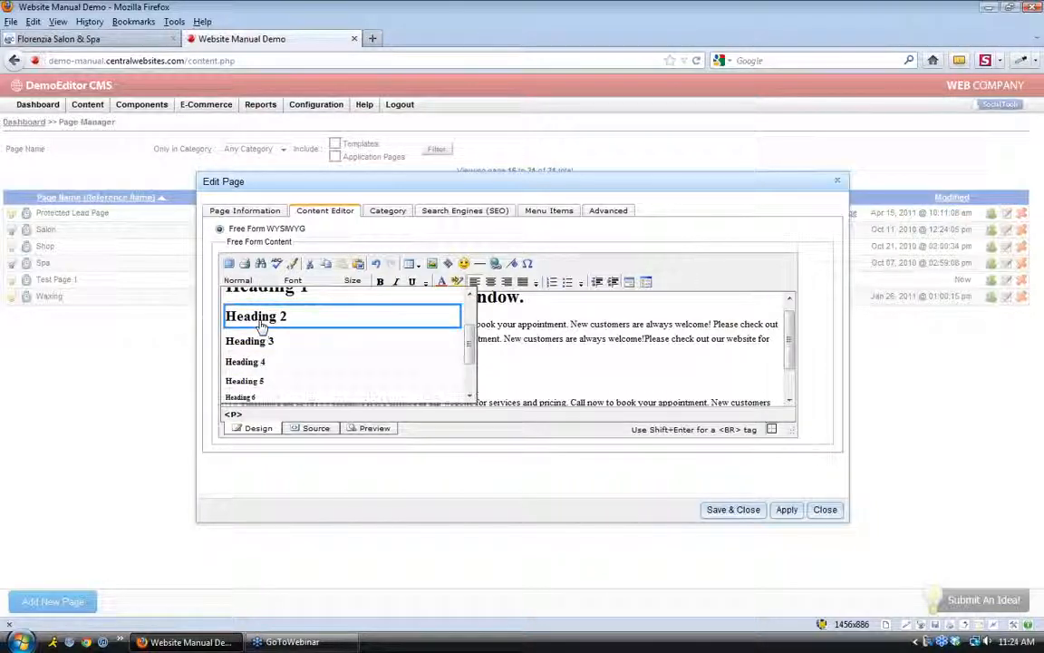
click(254, 315)
Look over the page content and switch the editor to the HTML Source view
scroll(304, 376, down, 2)
scroll(302, 366, up, 3)
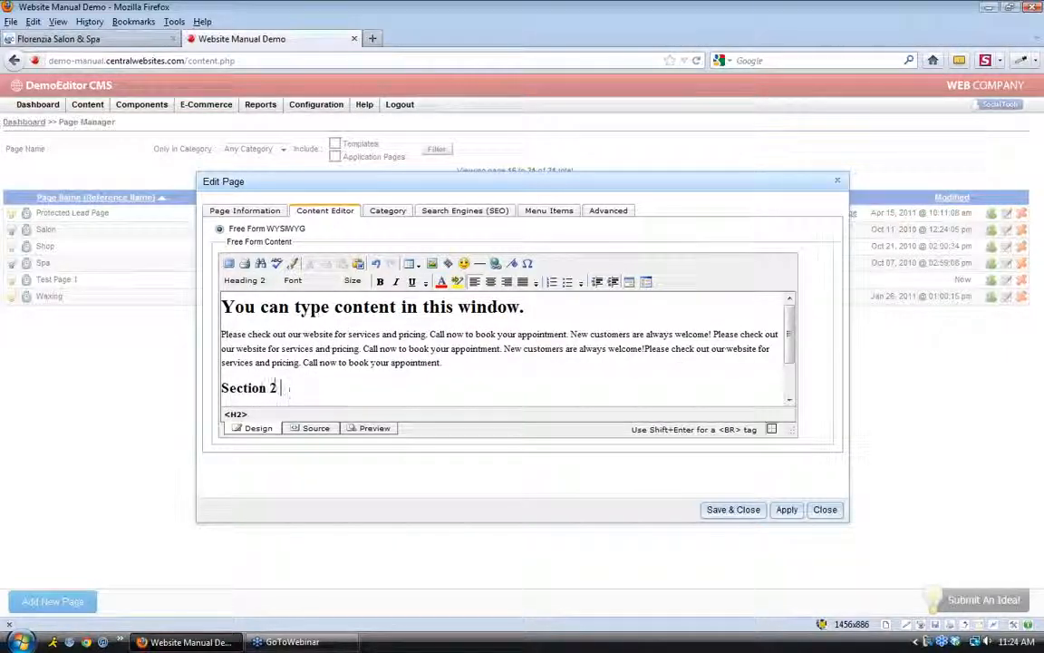
scroll(317, 389, down, 2)
scroll(326, 366, up, 2)
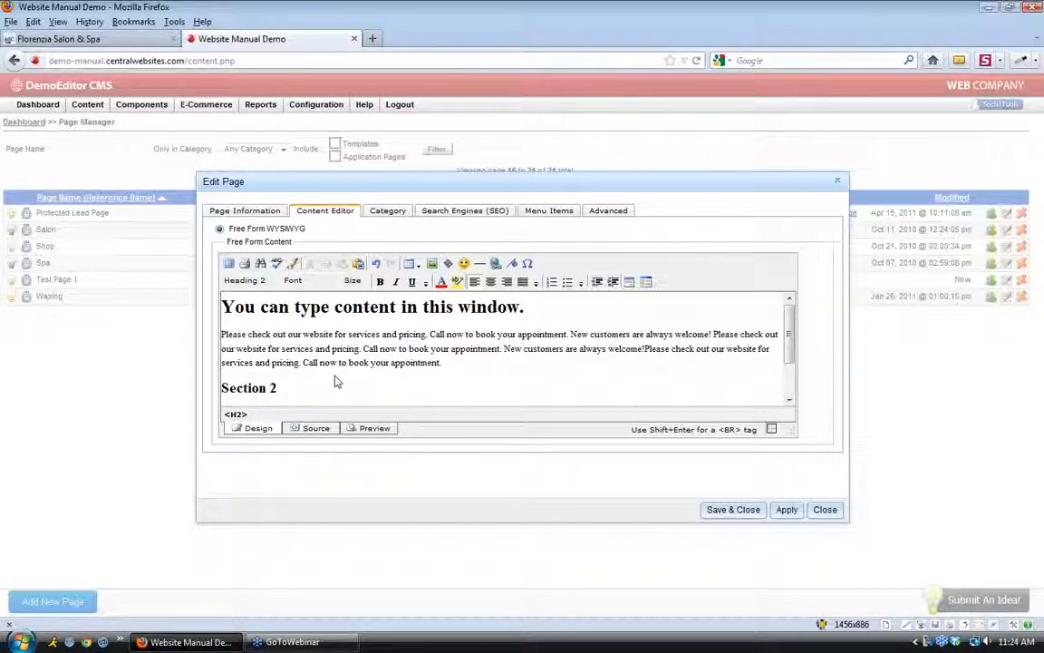
click(320, 428)
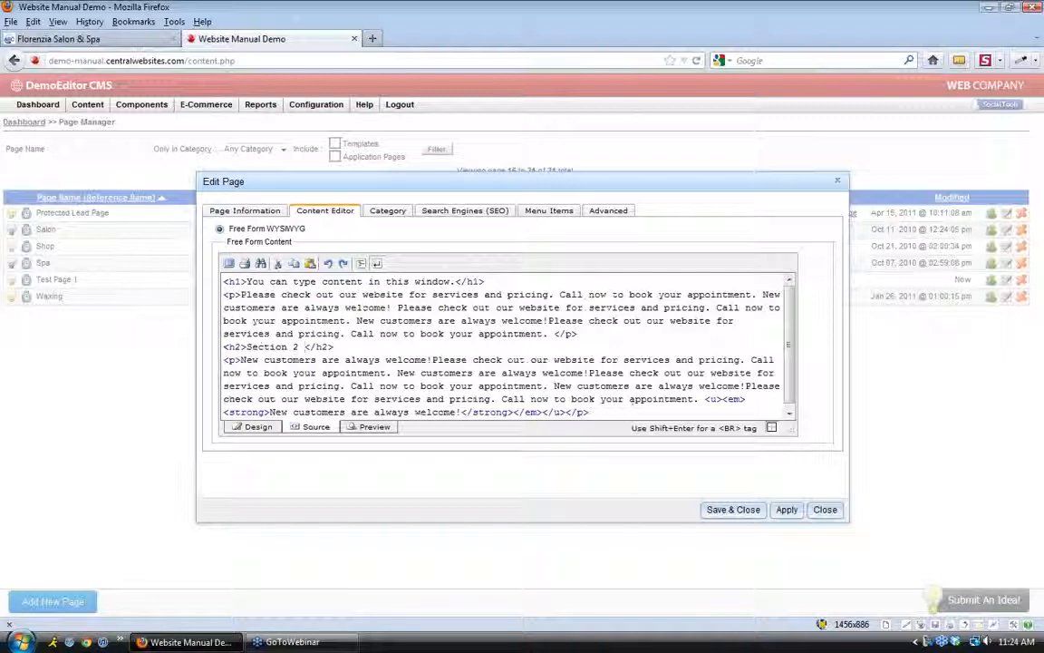
Preview Test Page 1 in the Florenzia site design, enlarged to full window
click(371, 426)
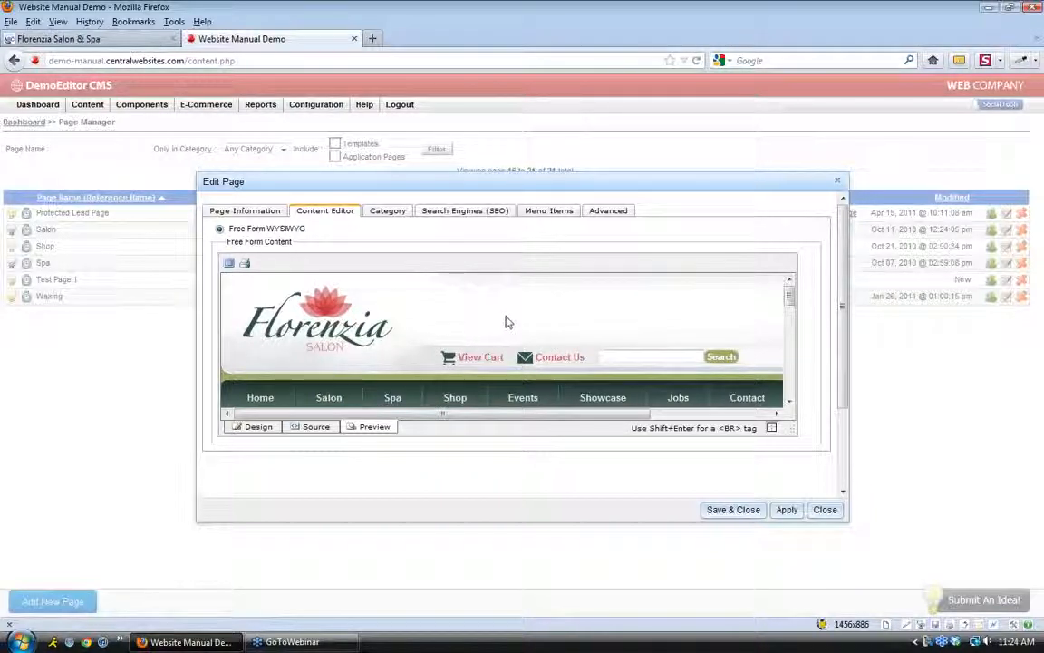
click(229, 263)
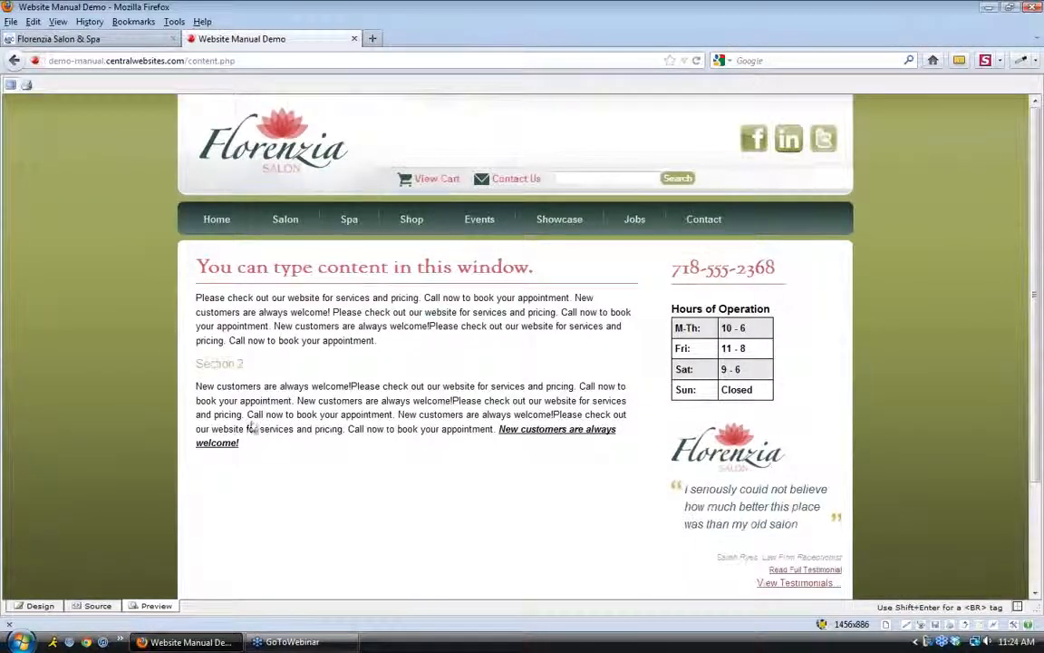
Select and scroll through the preview text up to the heading, then restore the Edit Page dialog
drag(254, 450, 284, 268)
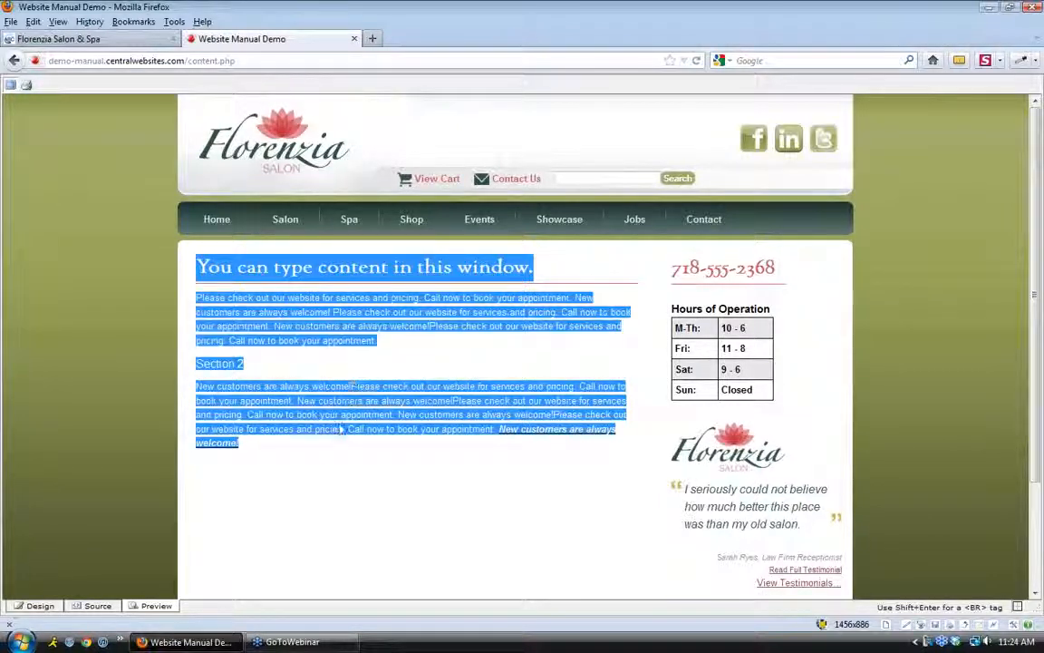
scroll(343, 417, down, 3)
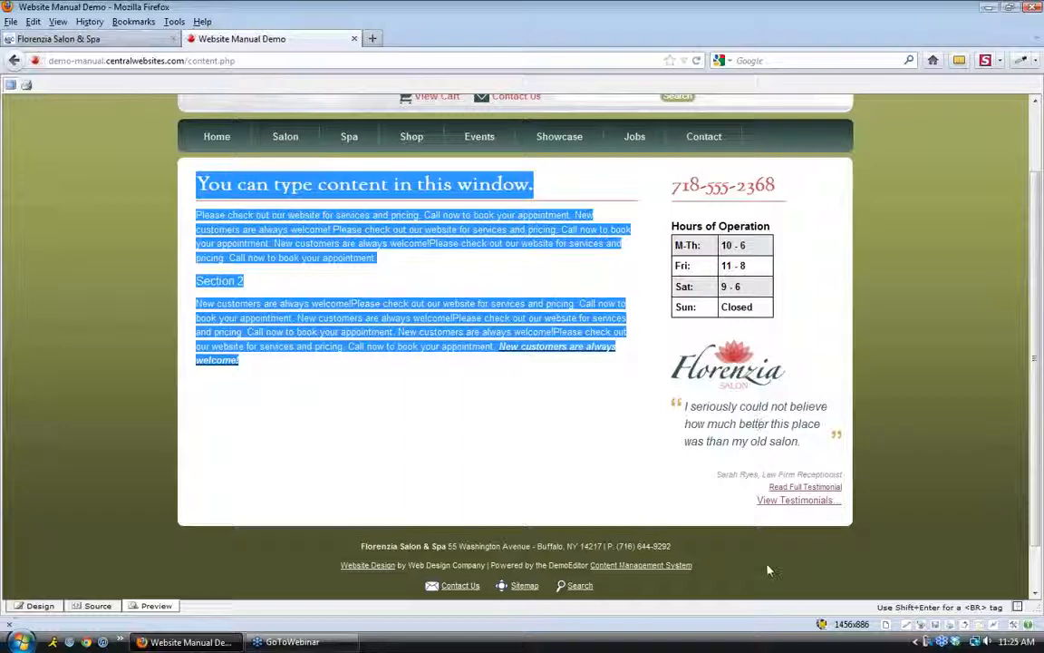
scroll(444, 489, up, 2)
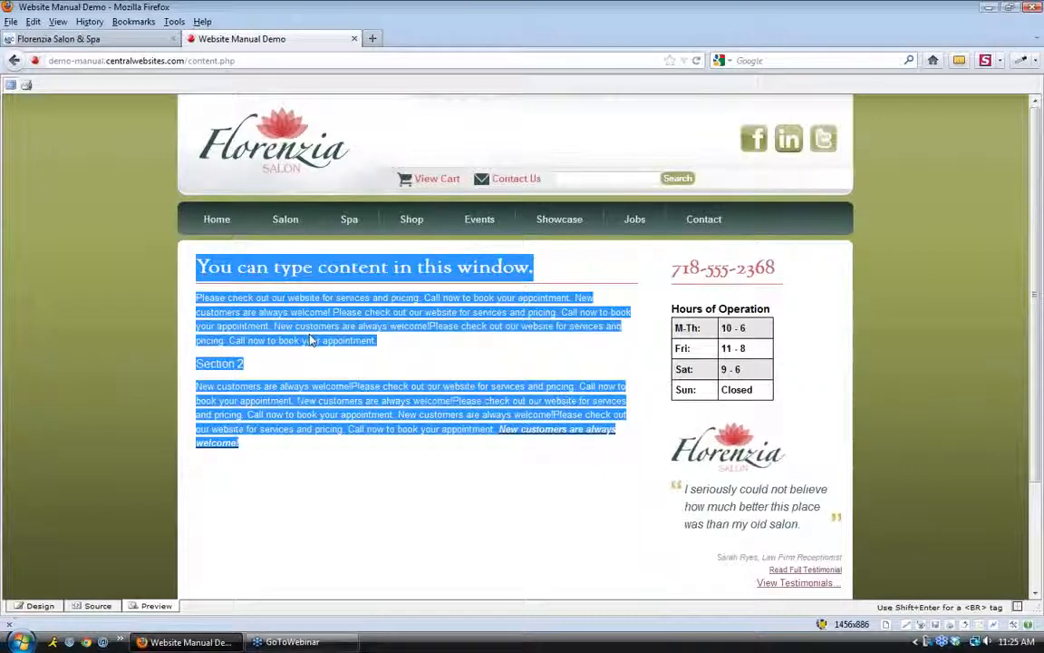
click(304, 465)
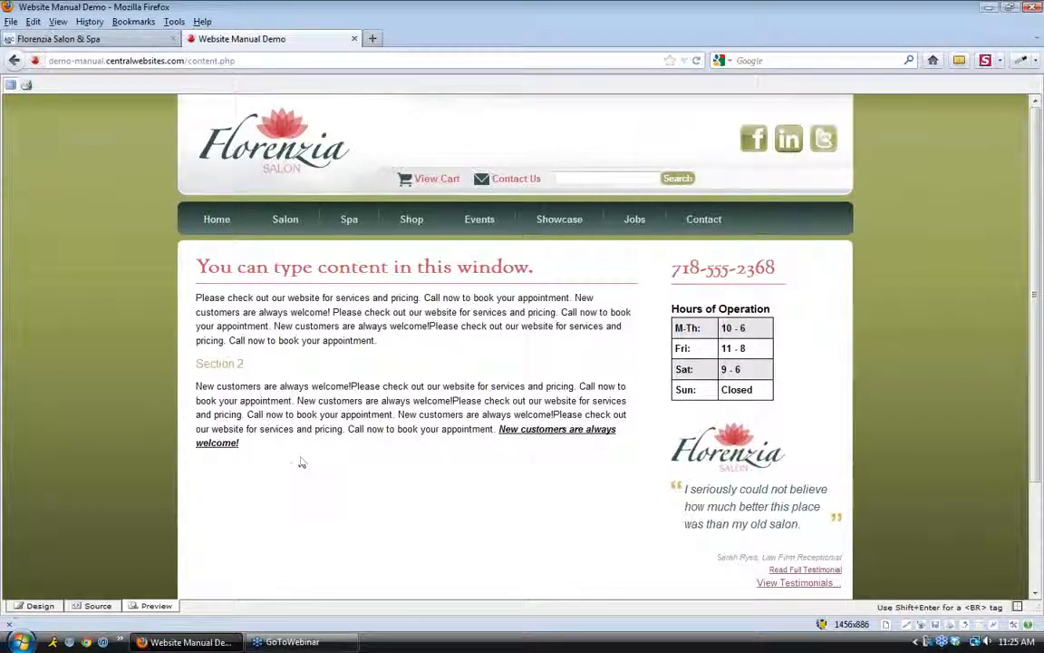
drag(263, 453, 203, 289)
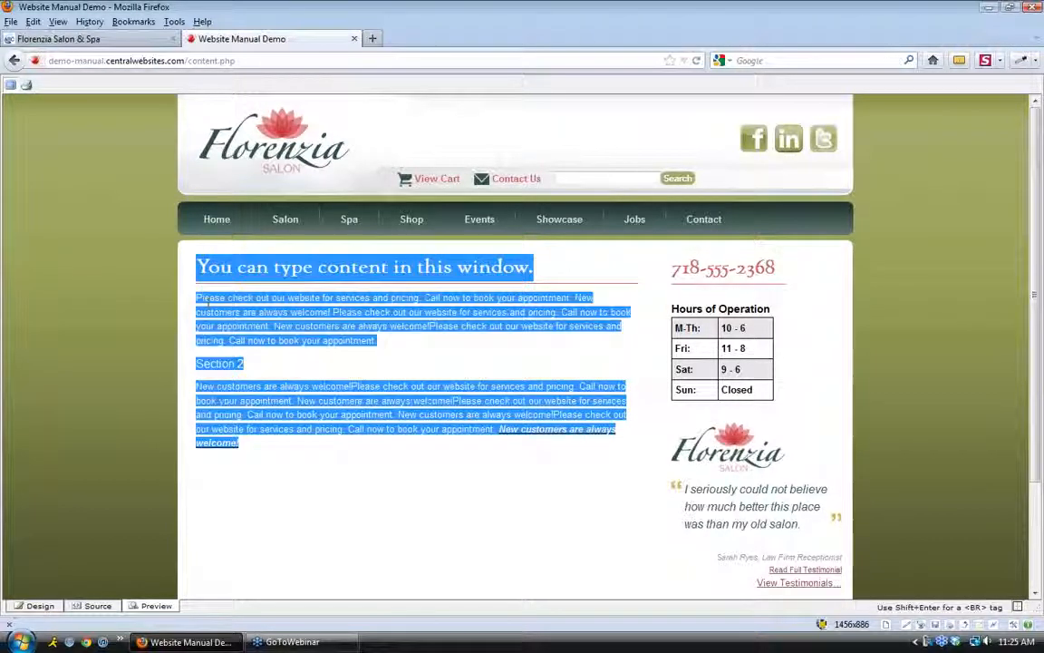
click(329, 463)
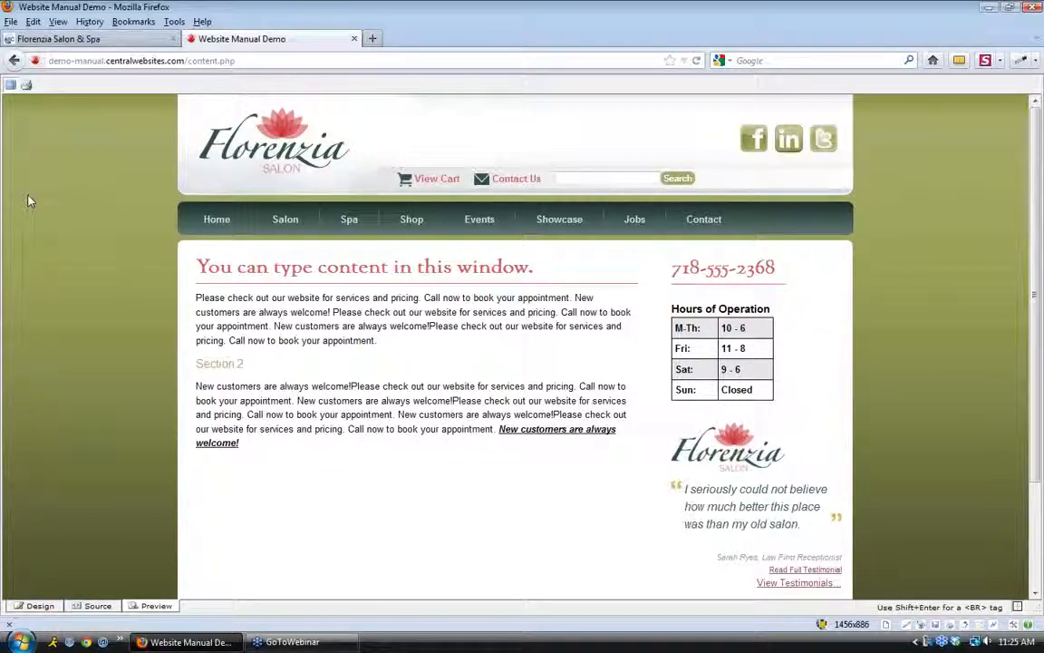
click(14, 84)
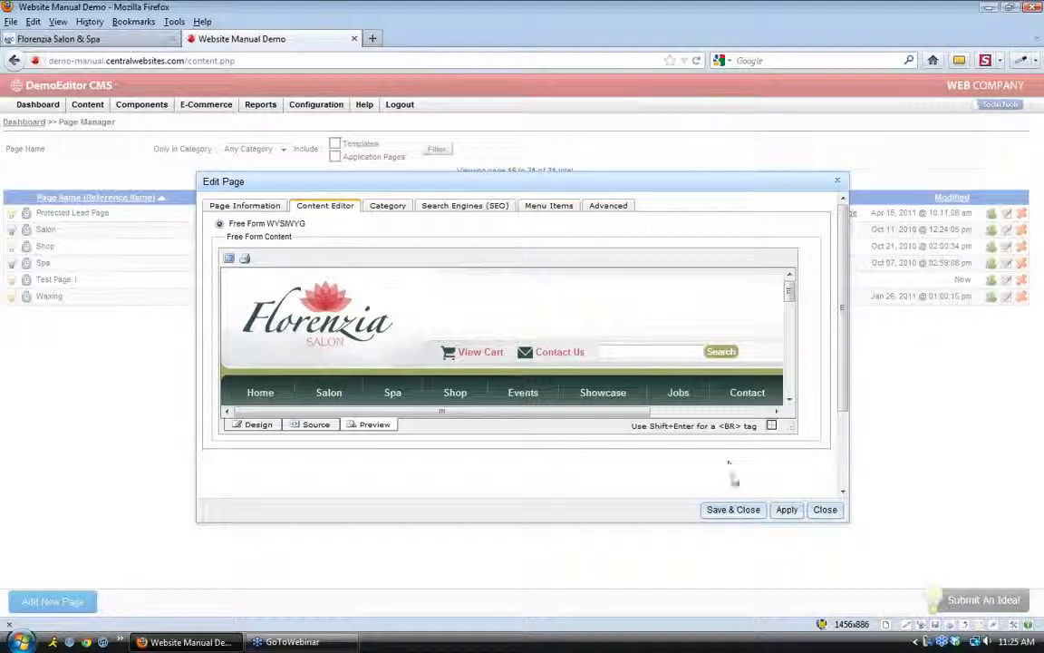
Save Test Page 1, reopen it, and underline 'Call now to book your appointment.', applying the change
click(734, 510)
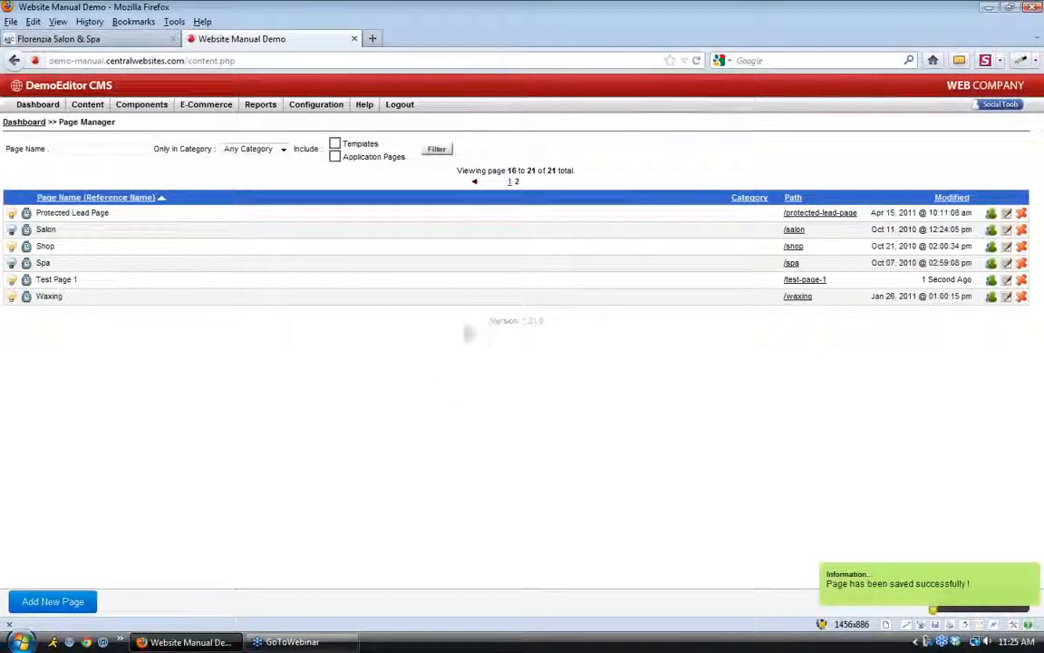
click(1007, 280)
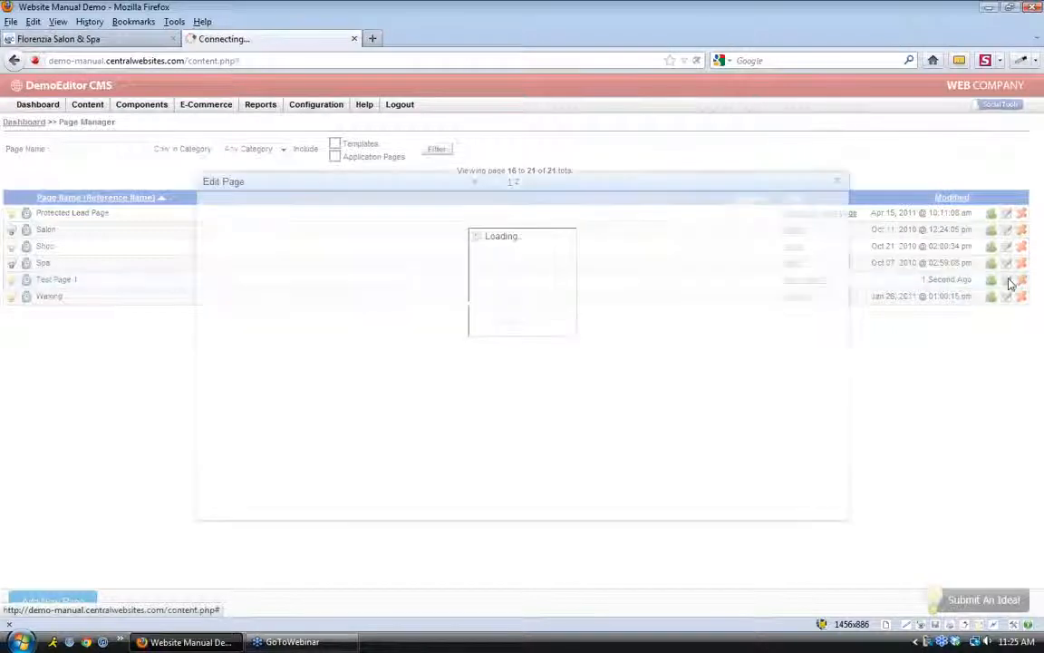
click(305, 216)
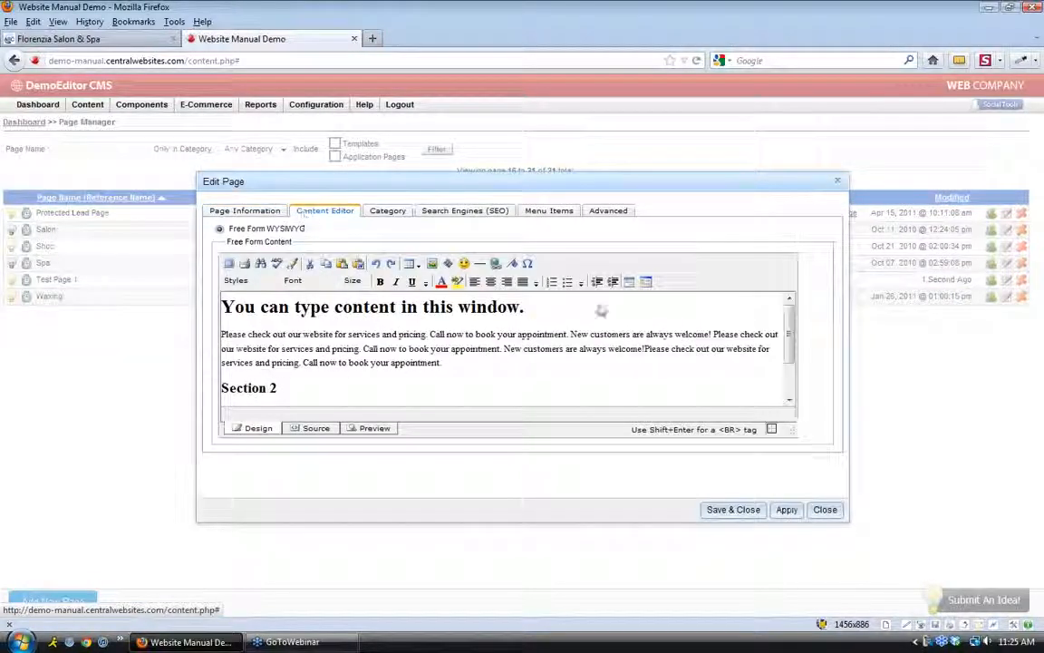
click(465, 369)
scroll(465, 369, down, 1)
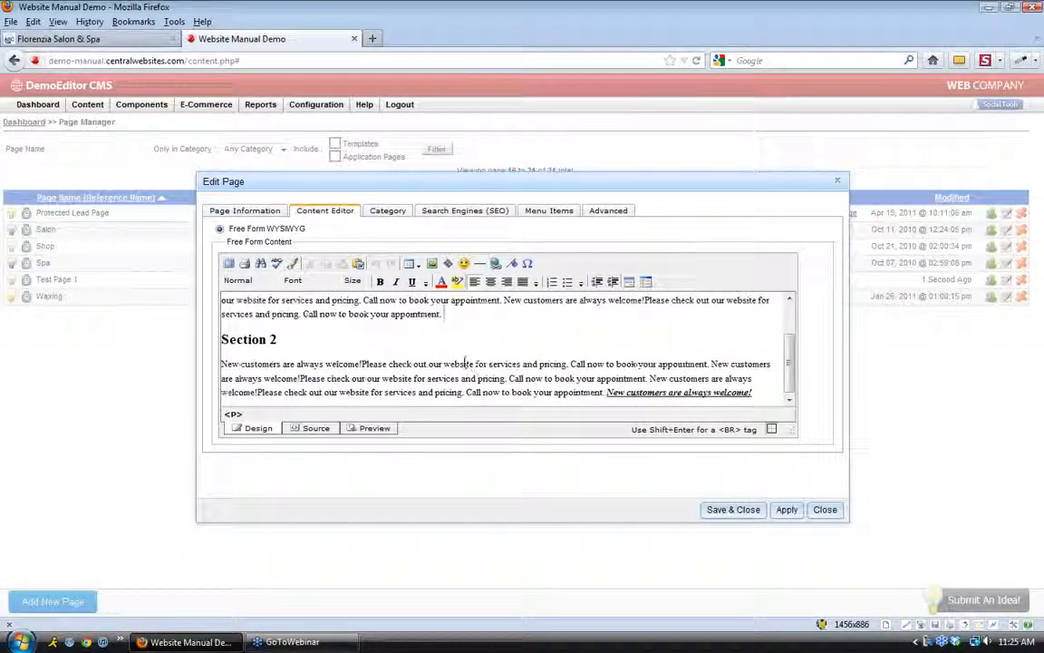
scroll(465, 369, up, 1)
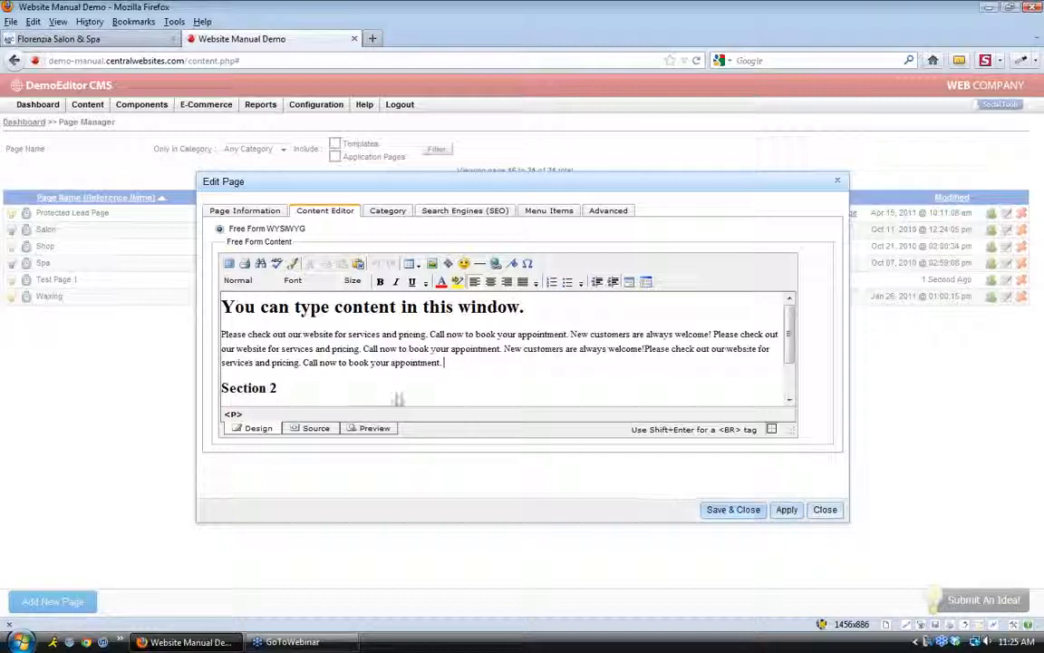
drag(442, 363, 303, 363)
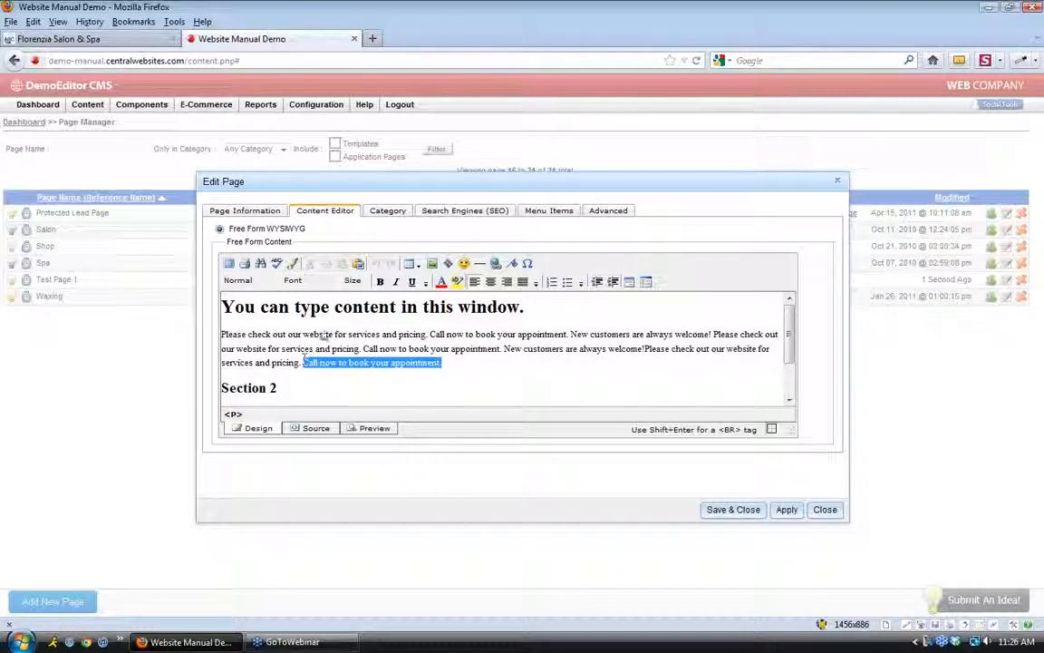
click(411, 281)
click(786, 510)
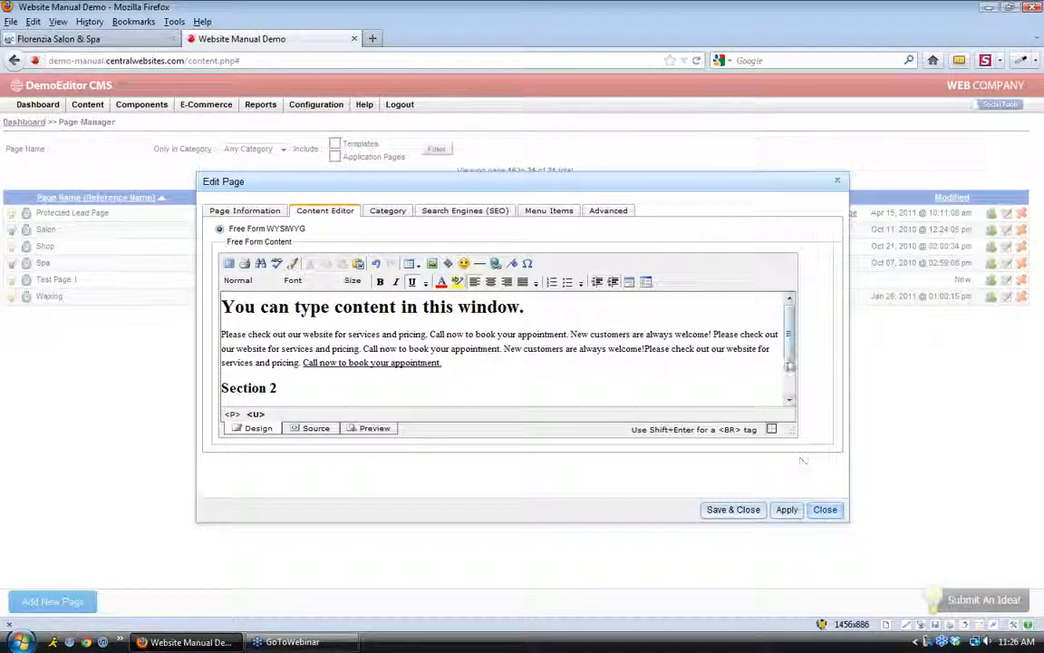
Trial-delete the Section 2 heading and paragraph, then close the dialog without saving
scroll(711, 272, down, 2)
drag(752, 395, 224, 333)
key(Delete)
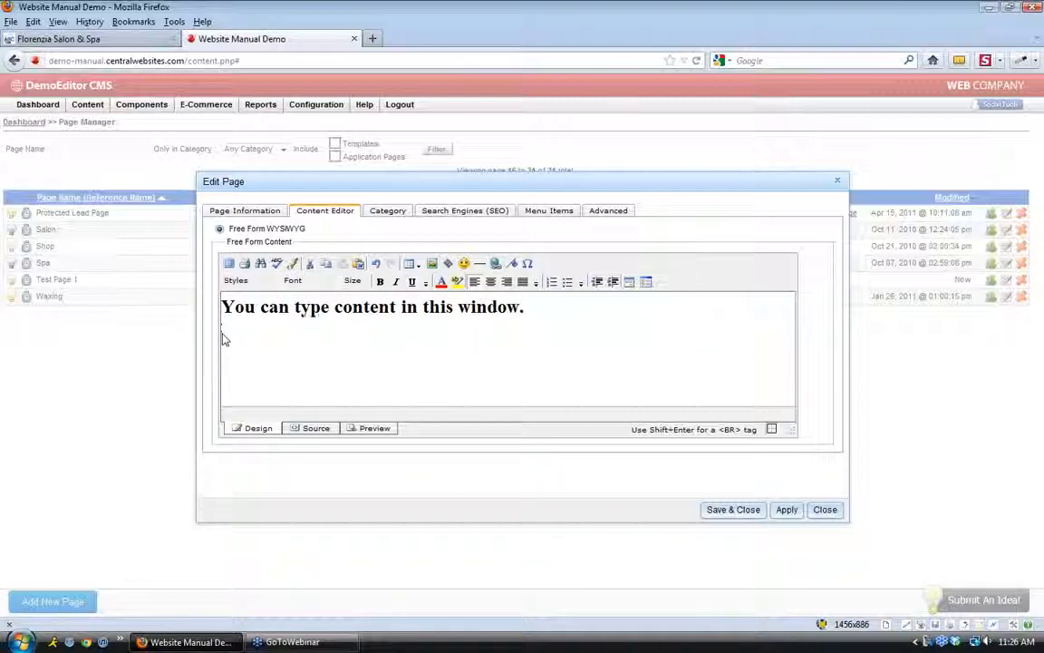
click(824, 510)
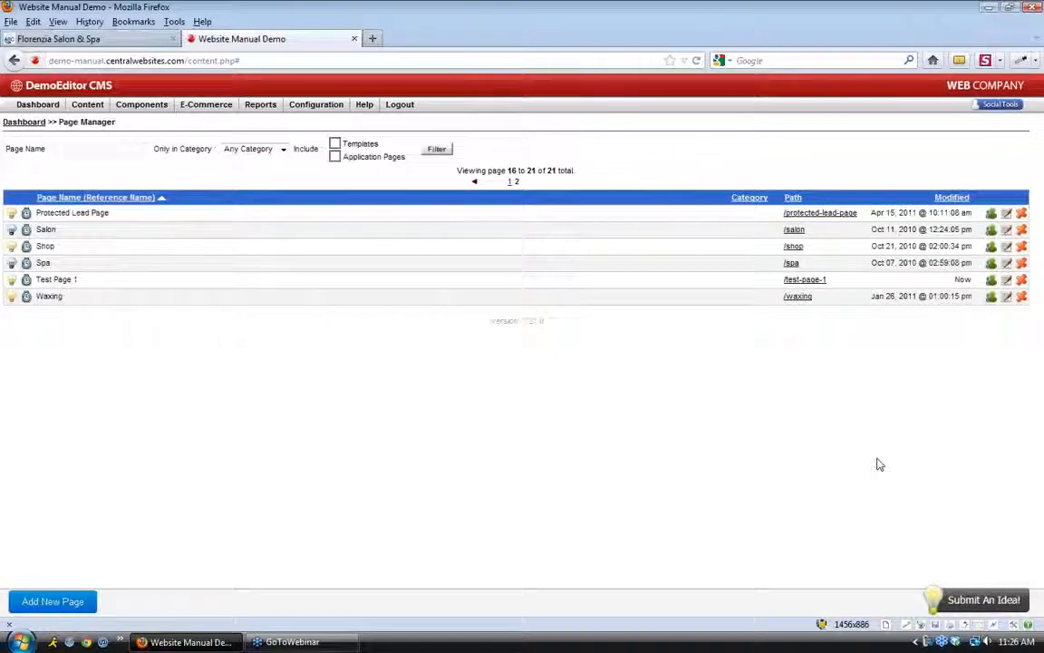
Reopen Test Page 1's content editor in full-window mode, cursor after the last paragraph
click(1007, 281)
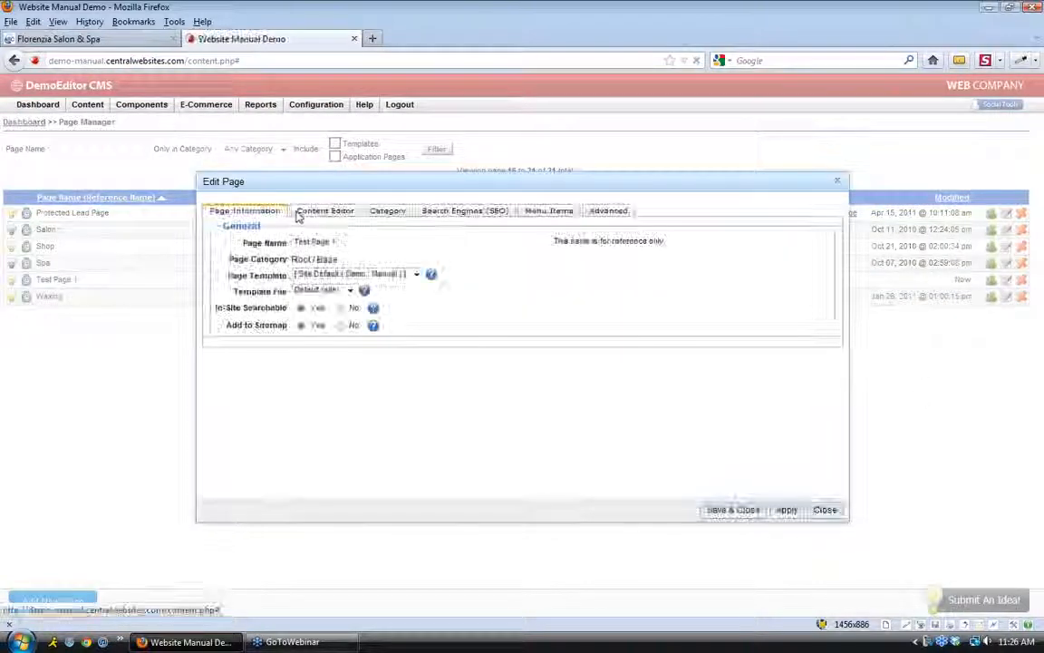
click(312, 212)
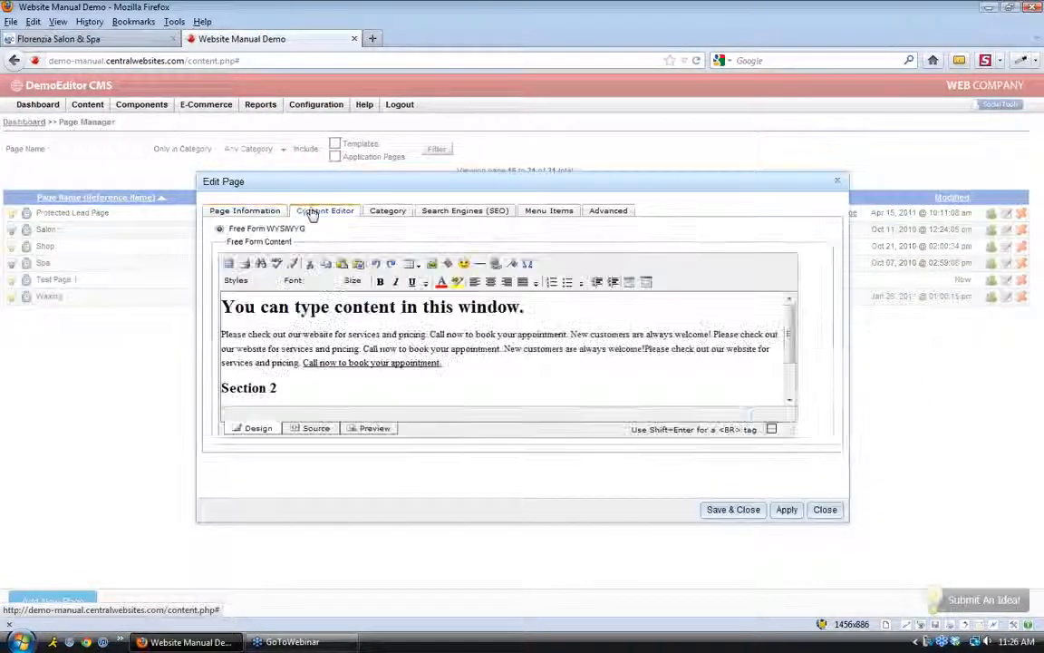
click(484, 367)
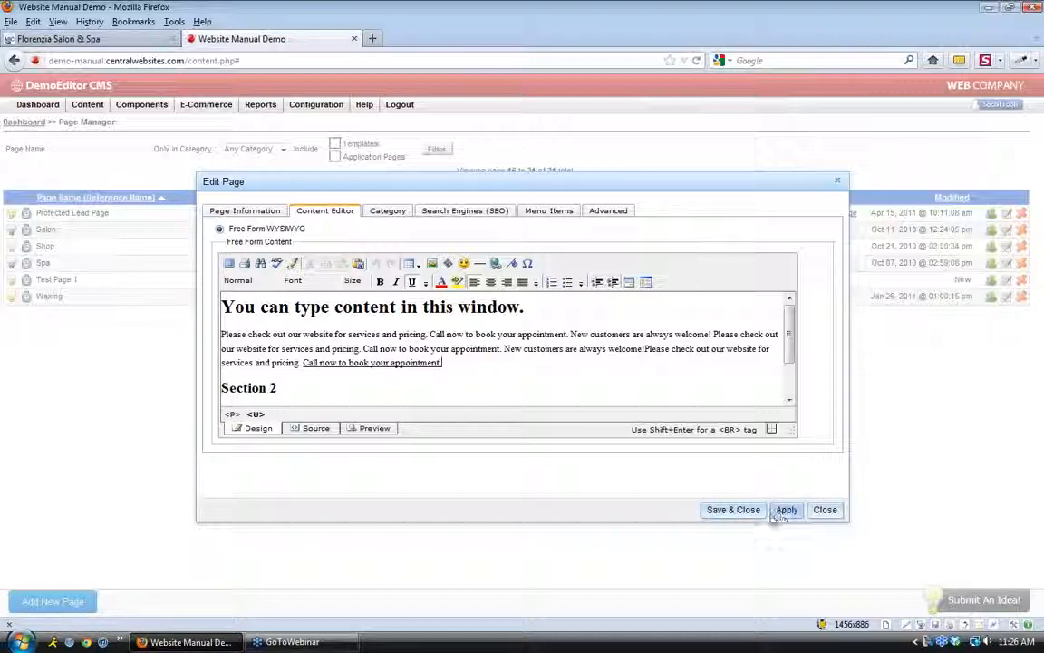
click(559, 391)
scroll(502, 380, down, 1)
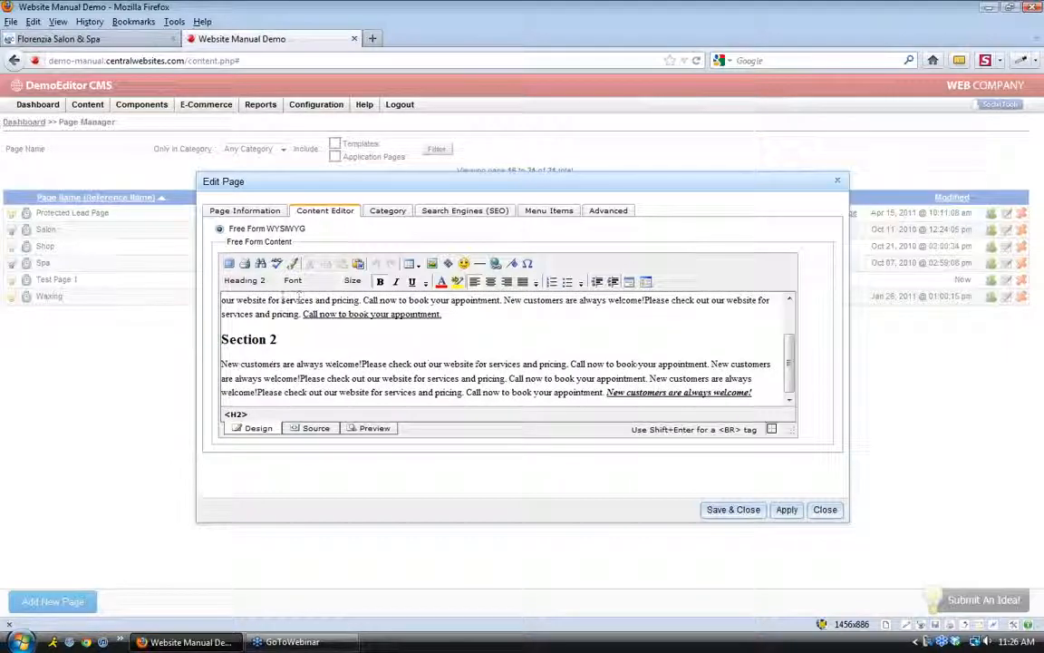
click(229, 264)
click(650, 237)
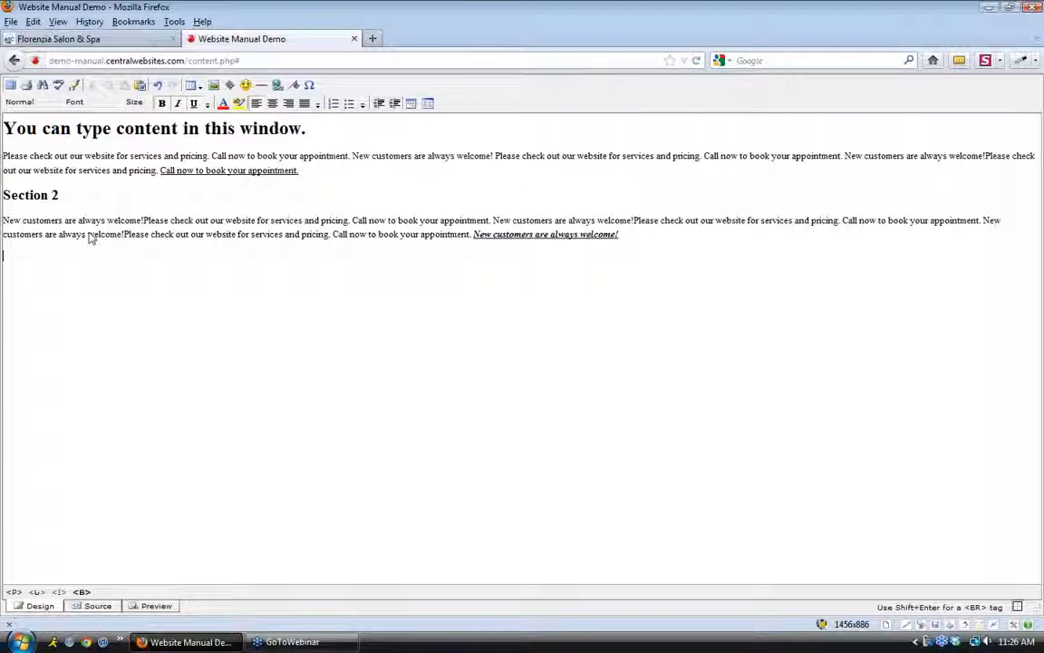
Turn off bold, italic and underline for the new line
click(193, 105)
click(178, 104)
click(162, 105)
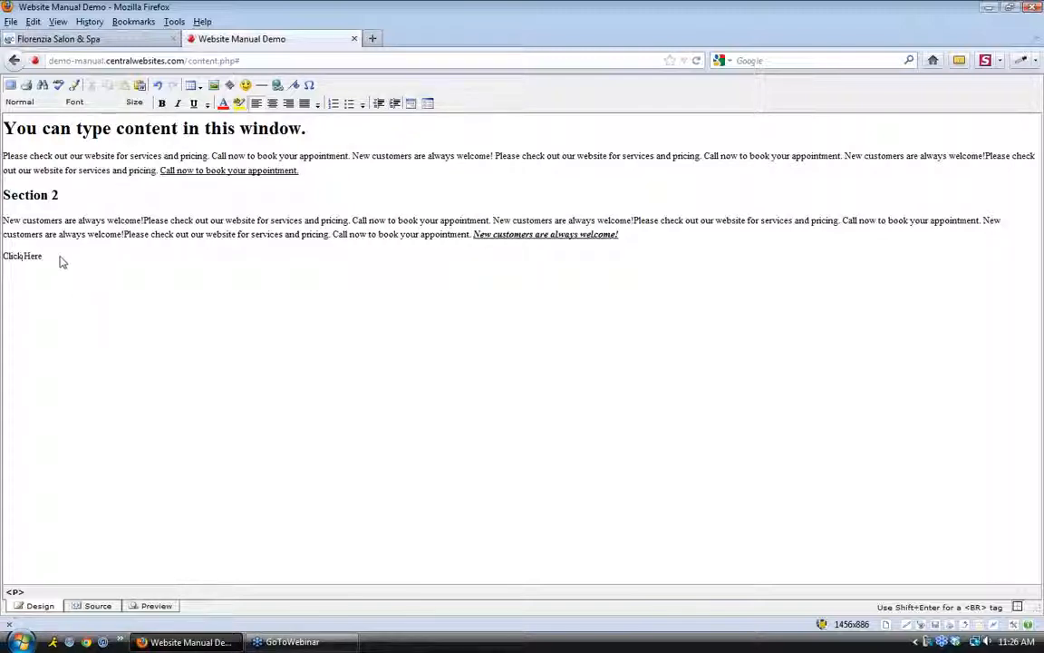
Select the Click Here line and bring up the Insert/Edit Hyperlink dialog
drag(42, 256, 4, 261)
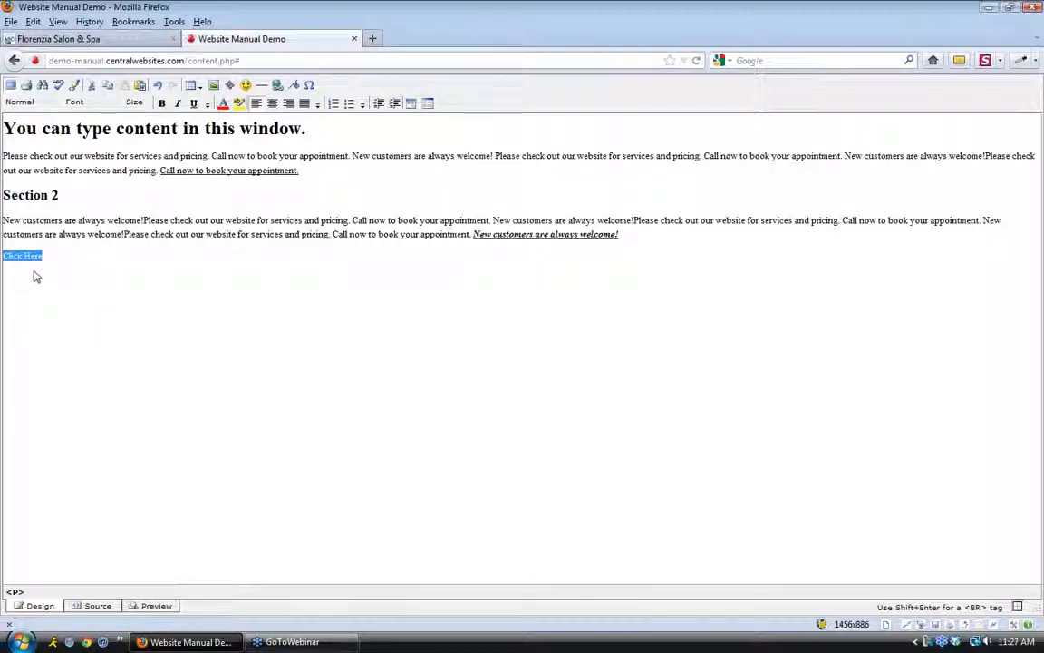
click(51, 263)
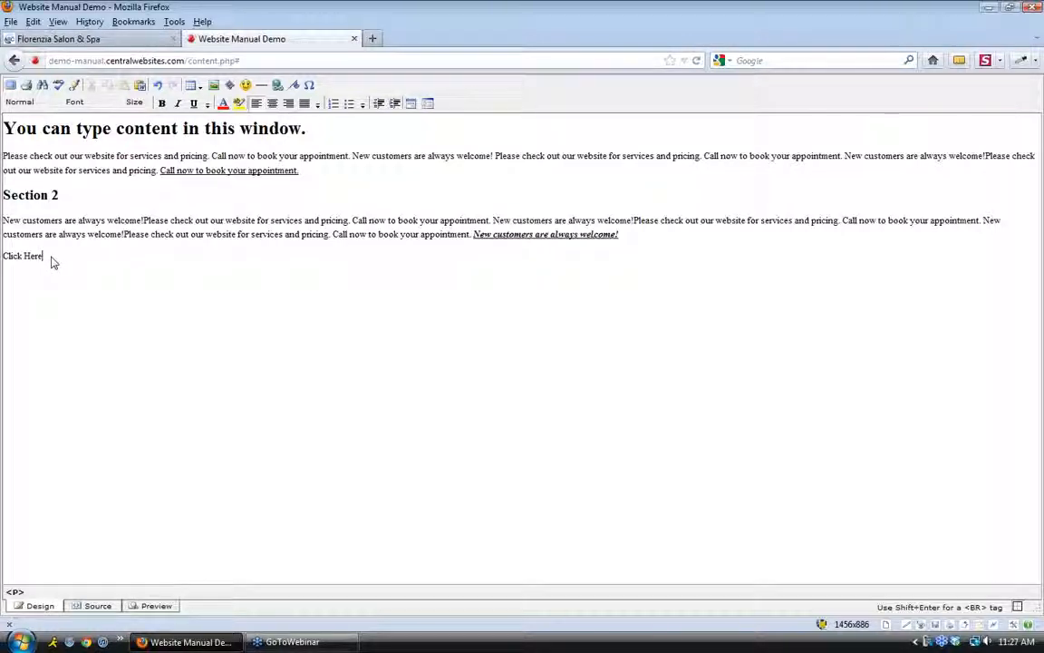
drag(52, 262, 11, 271)
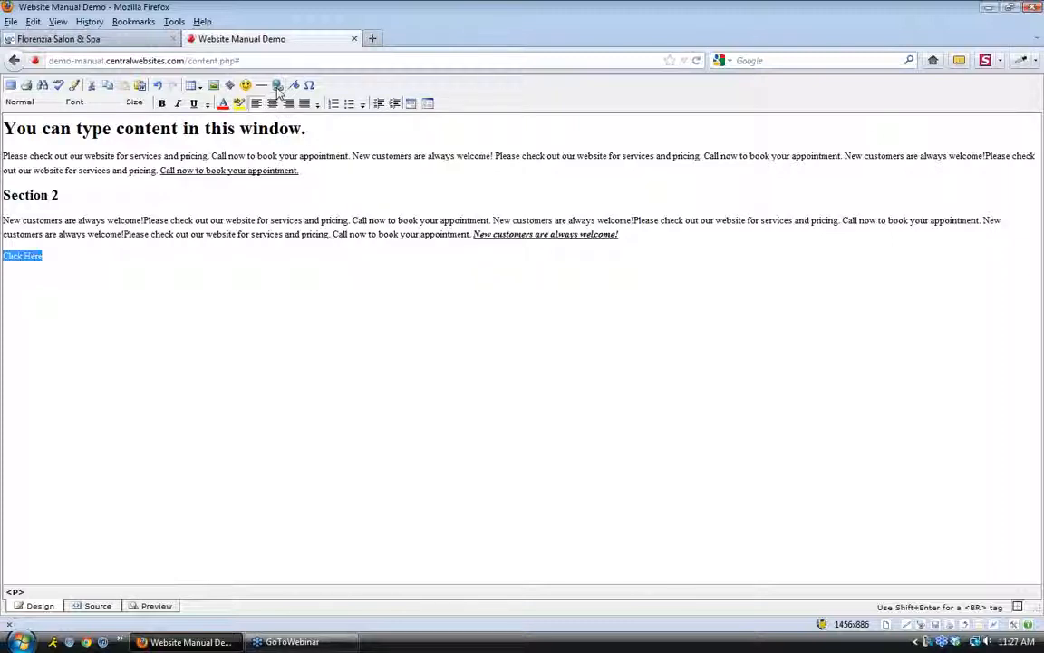
click(279, 86)
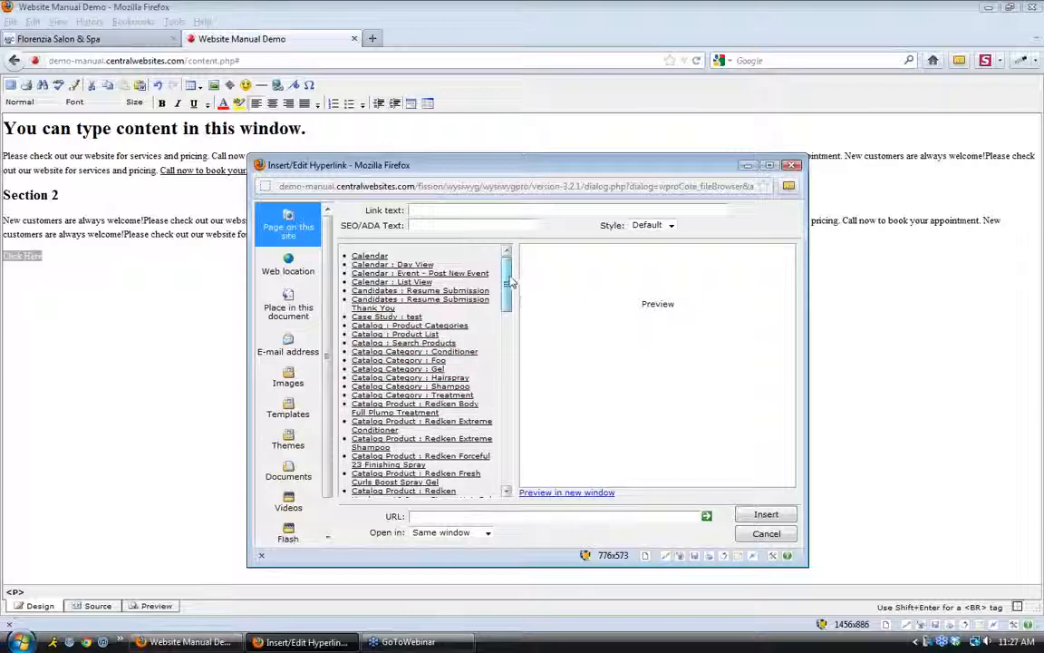
Link Click Here to the Content : Contact Us page with SEO/ADA text 'Contact Us'
drag(509, 274, 508, 313)
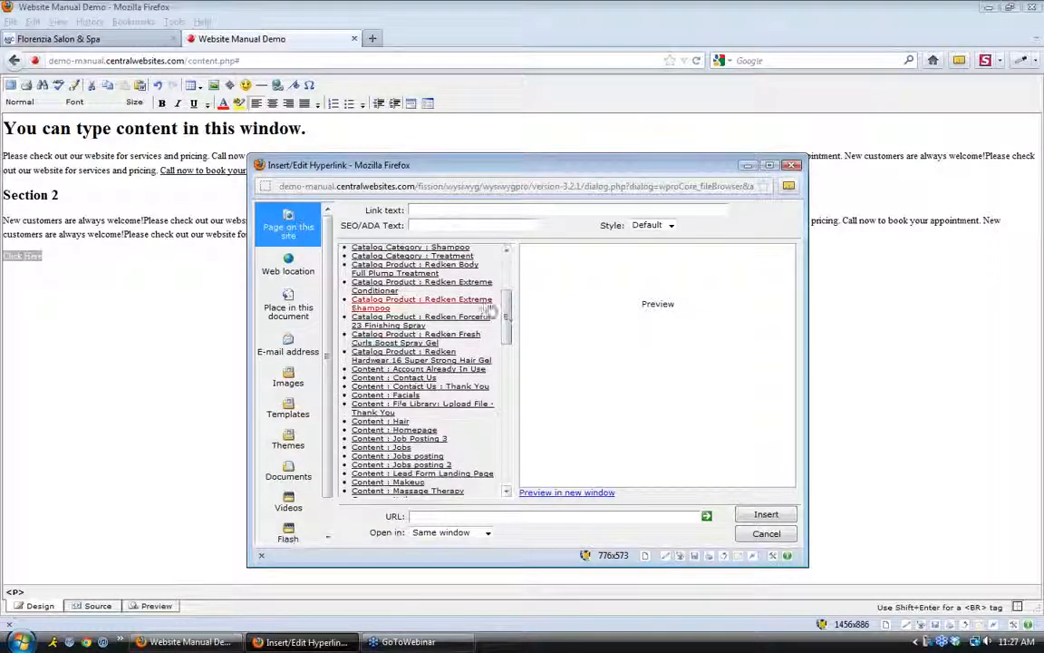
click(410, 378)
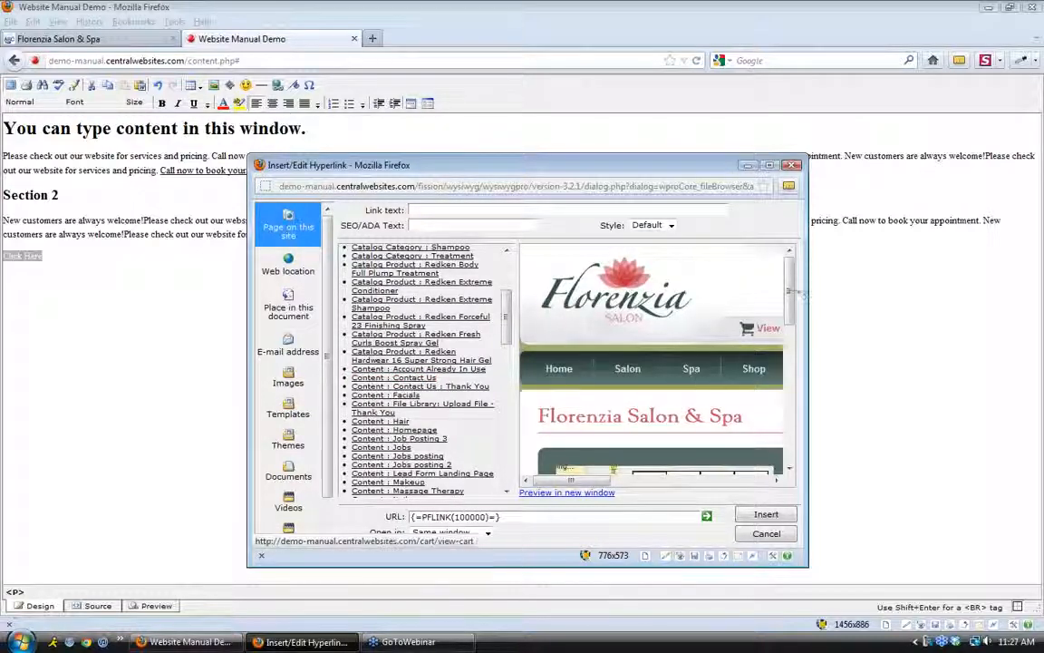
drag(792, 297, 790, 344)
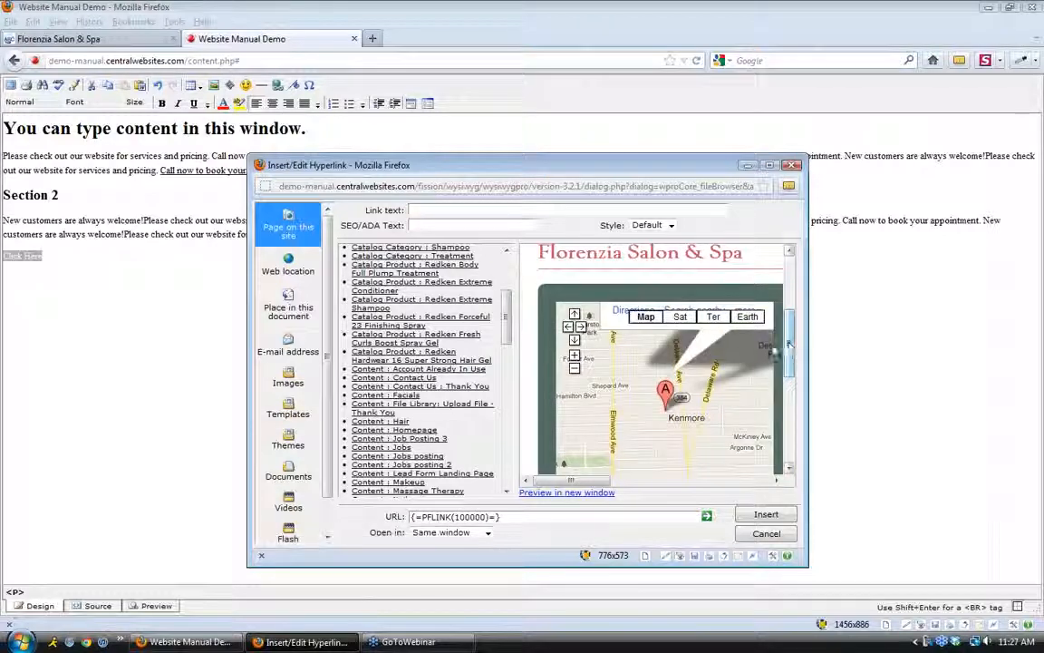
click(435, 225)
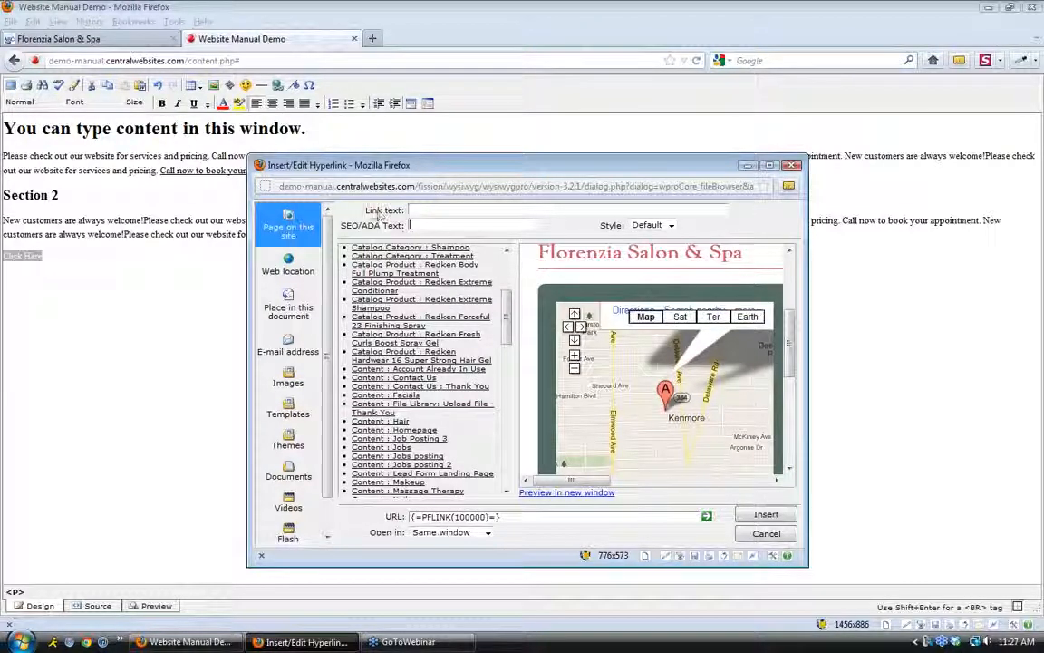
text(Contac)
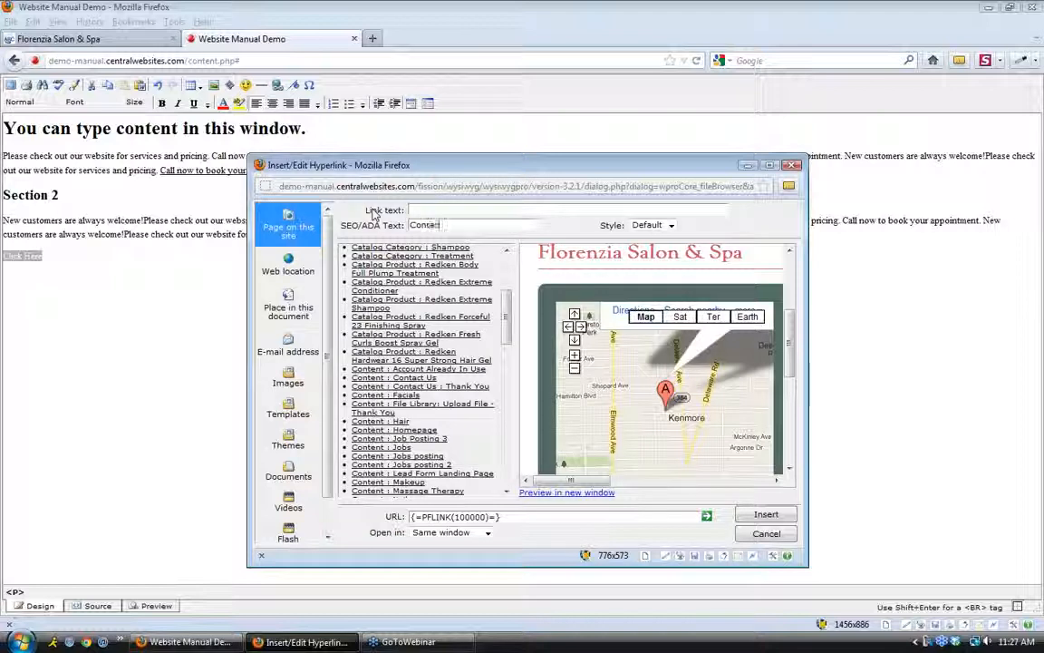
text(t Us)
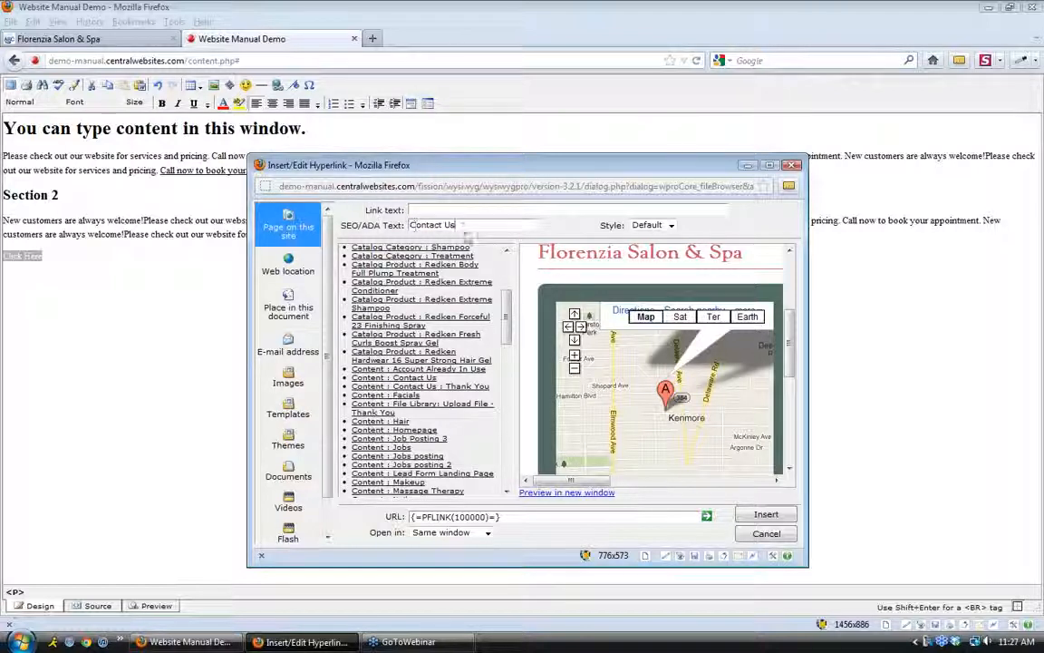
drag(460, 226, 409, 224)
click(488, 225)
click(766, 516)
click(252, 309)
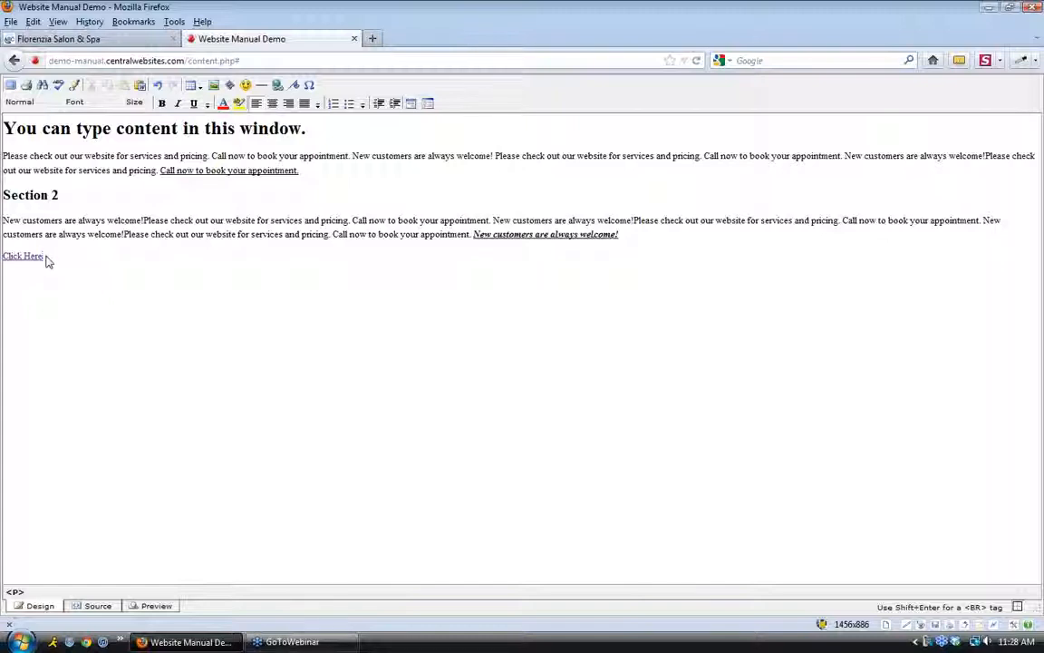
drag(42, 256, 3, 256)
click(278, 86)
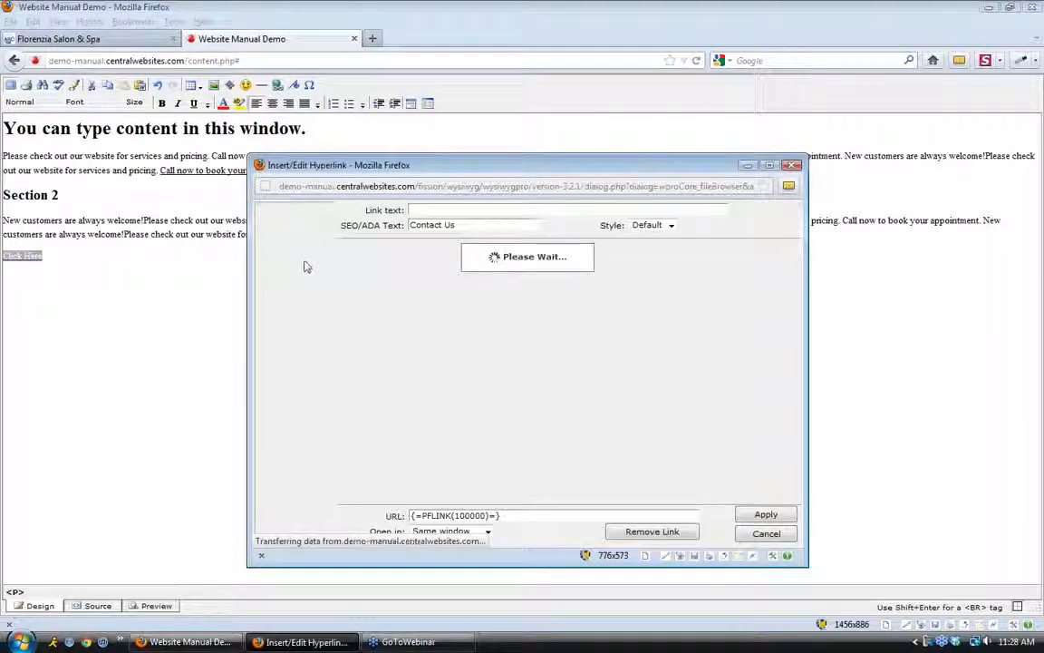
click(289, 270)
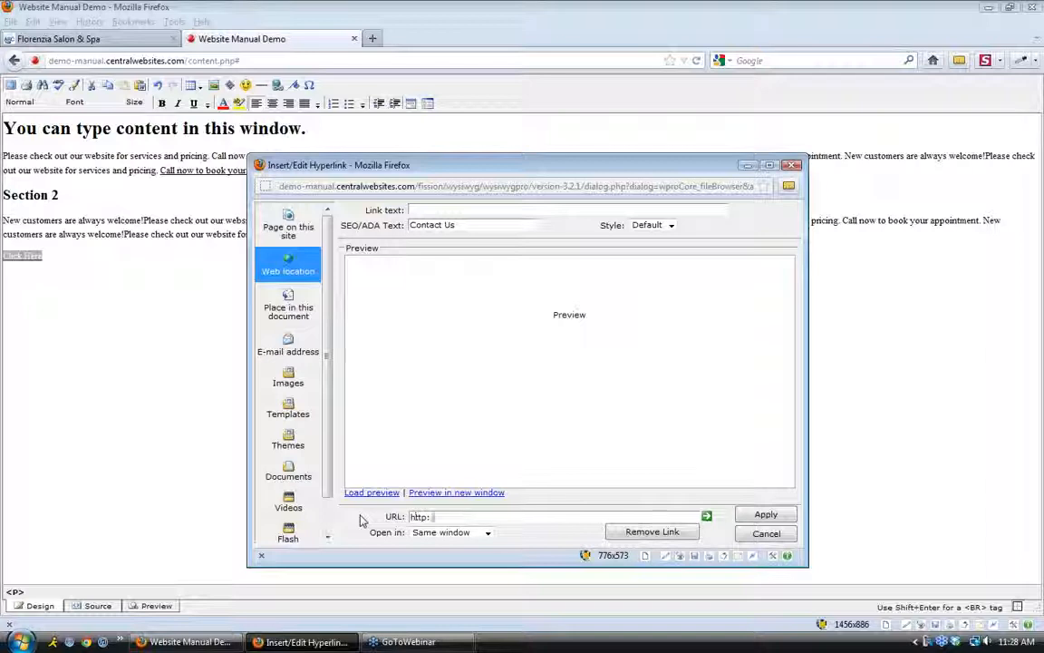
text(.website.com)
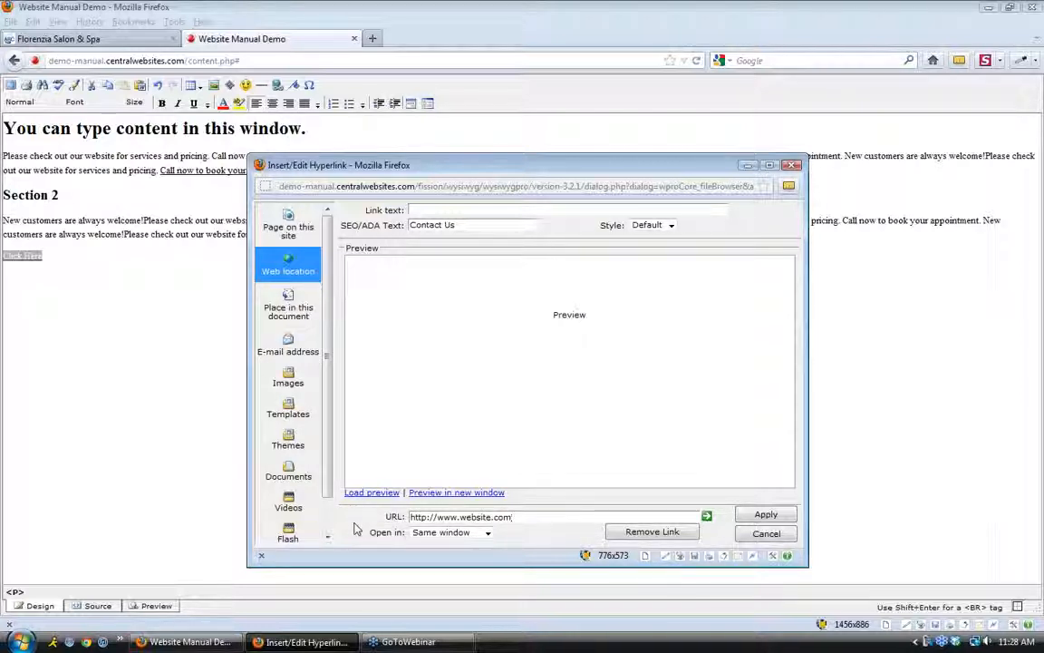
click(487, 533)
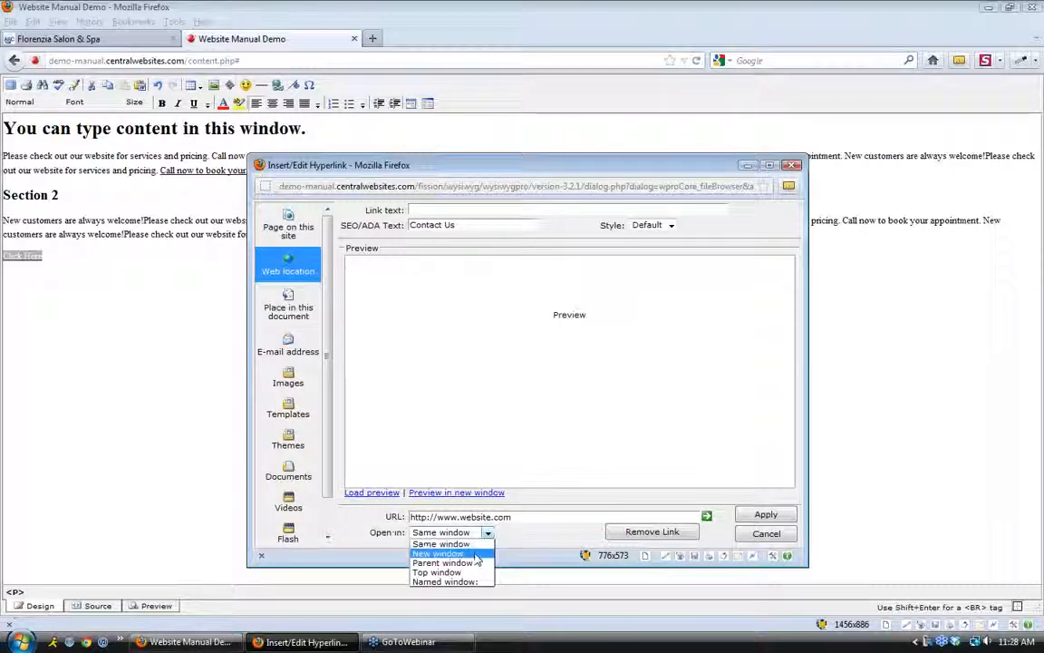
click(477, 554)
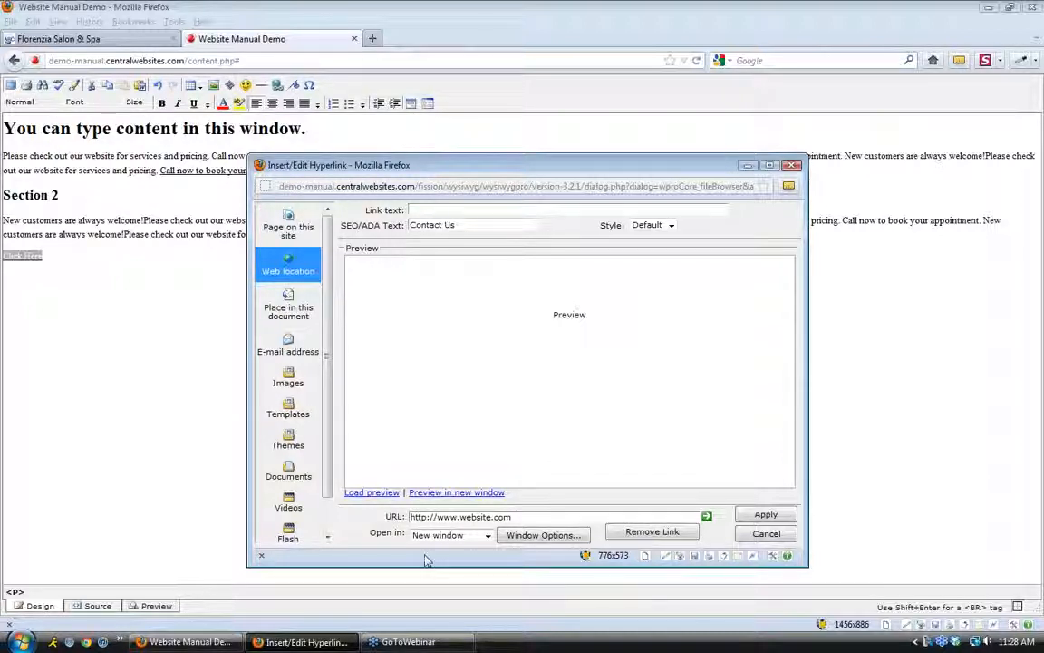
drag(458, 224, 406, 225)
key(BackSpace)
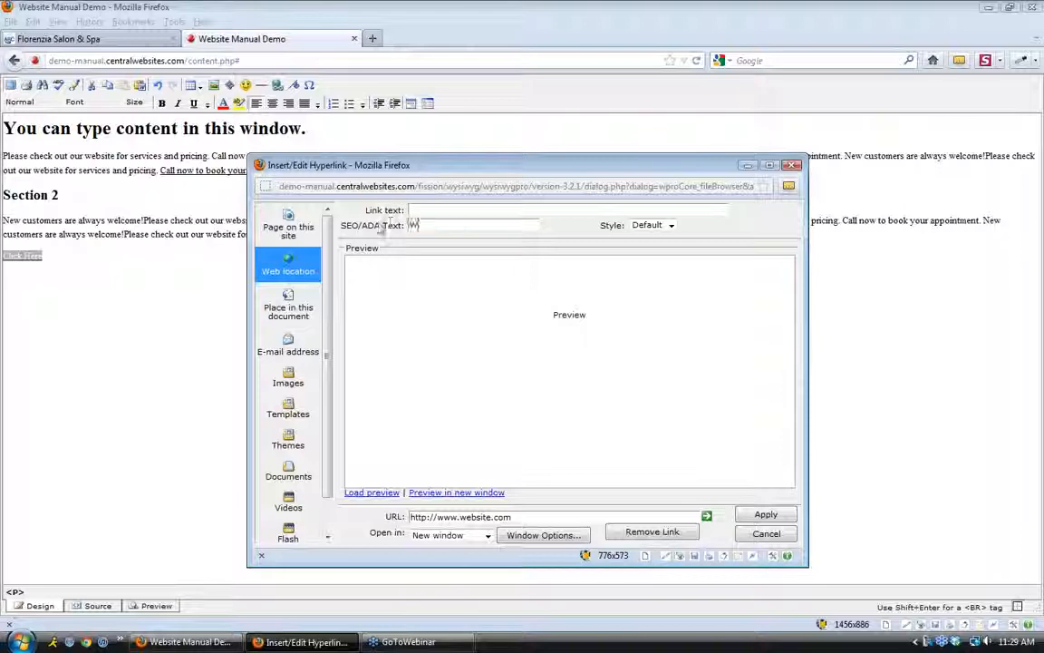
text(Website Address)
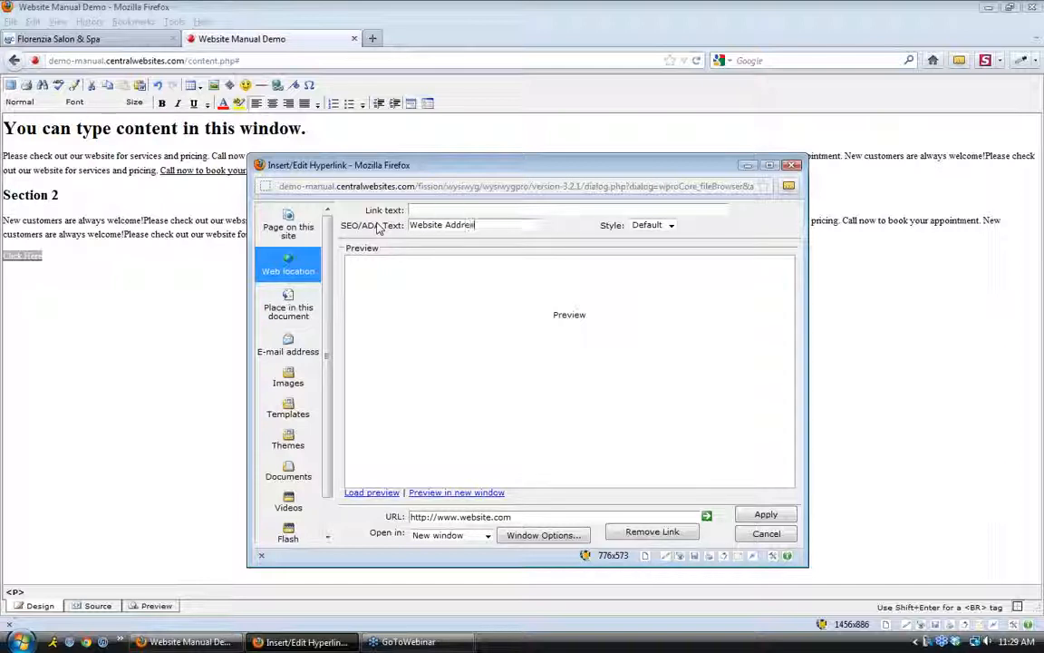
click(766, 515)
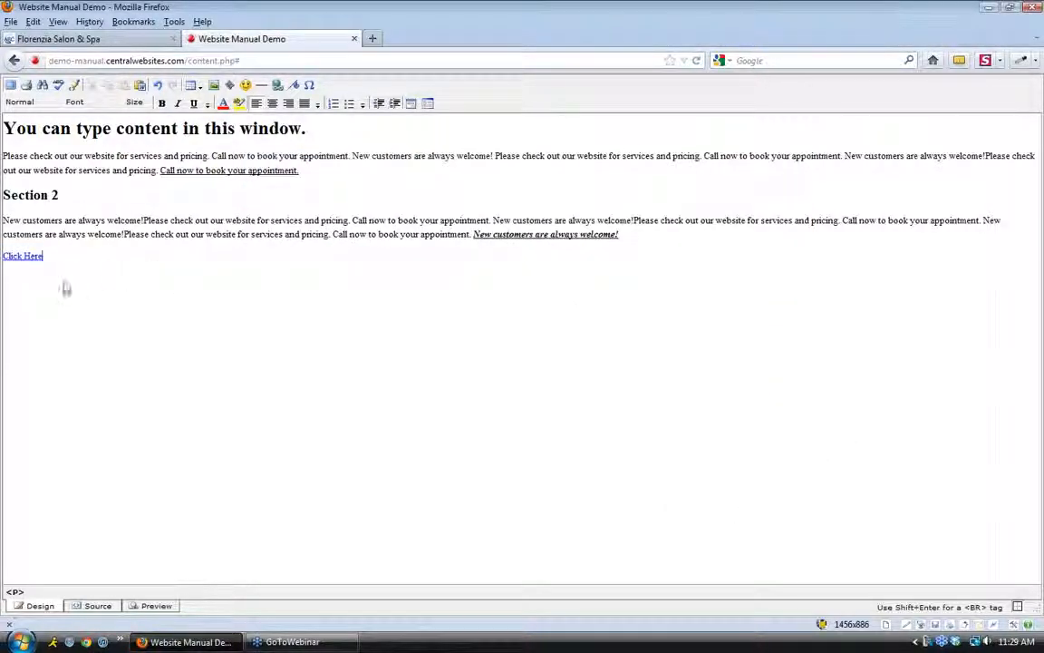
From Click Here's link settings, delete test.docx from Documents, leaving Product_Catalog.pdf, and open Upload
mouse_move(28, 253)
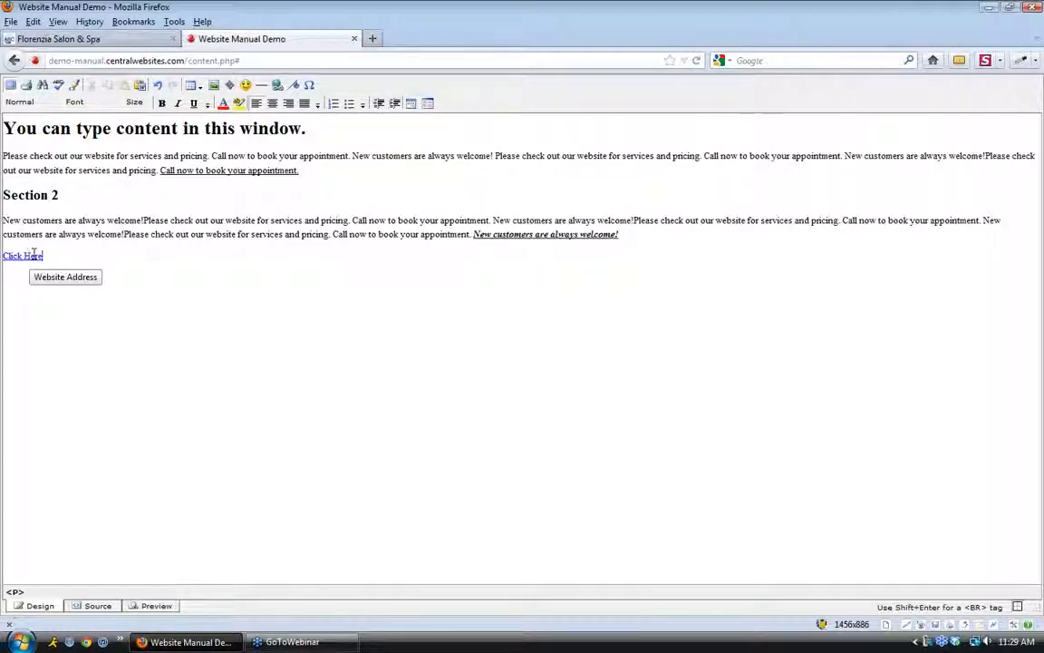
drag(42, 256, 3, 257)
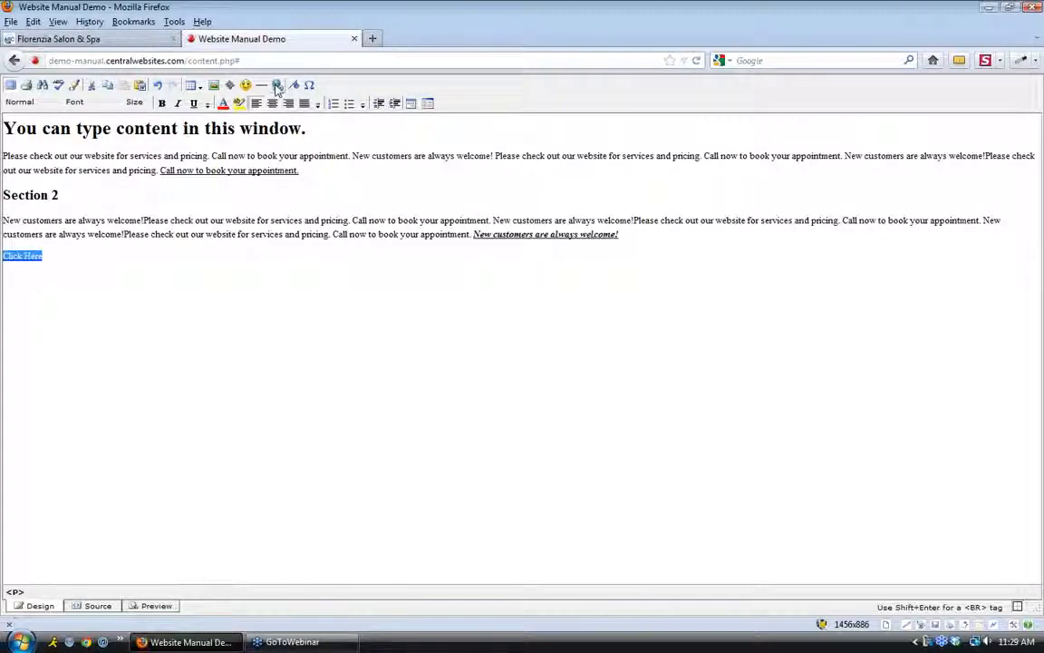
click(279, 86)
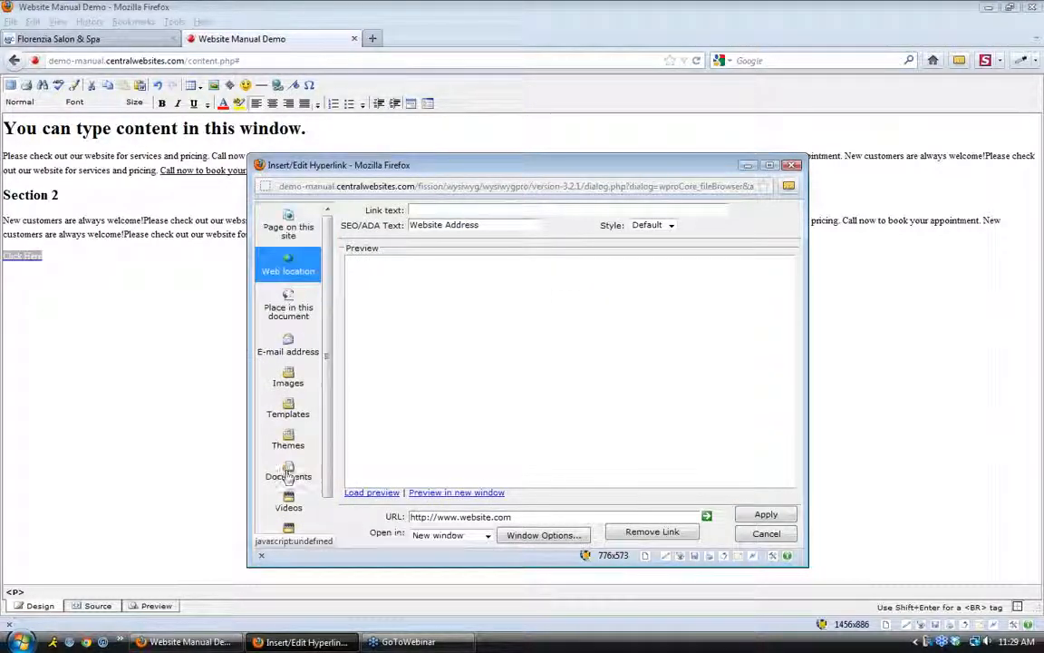
click(287, 475)
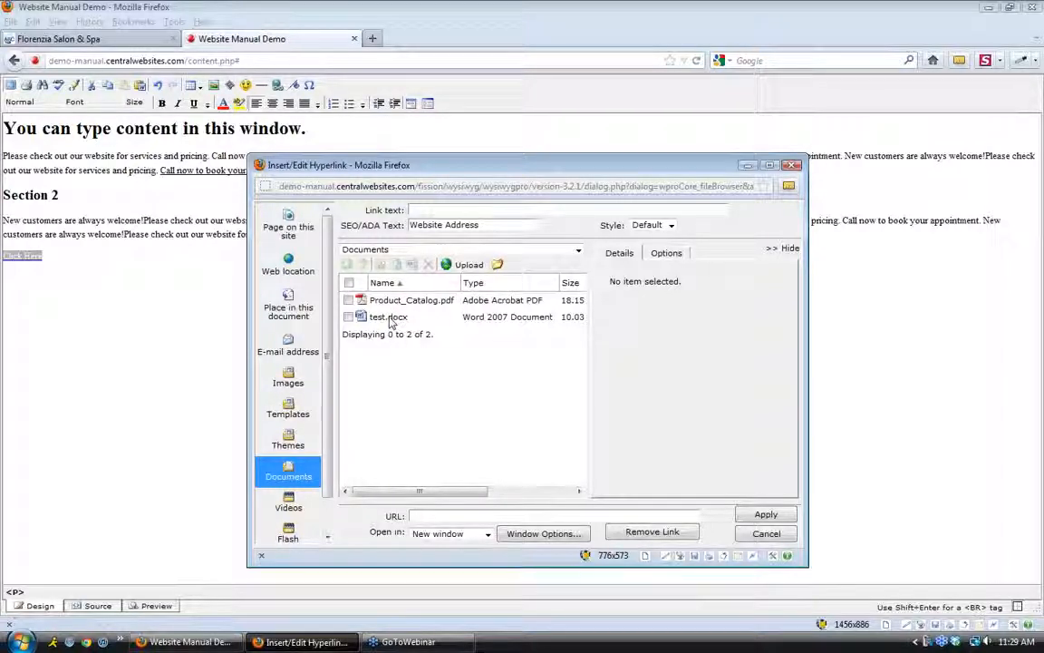
click(349, 316)
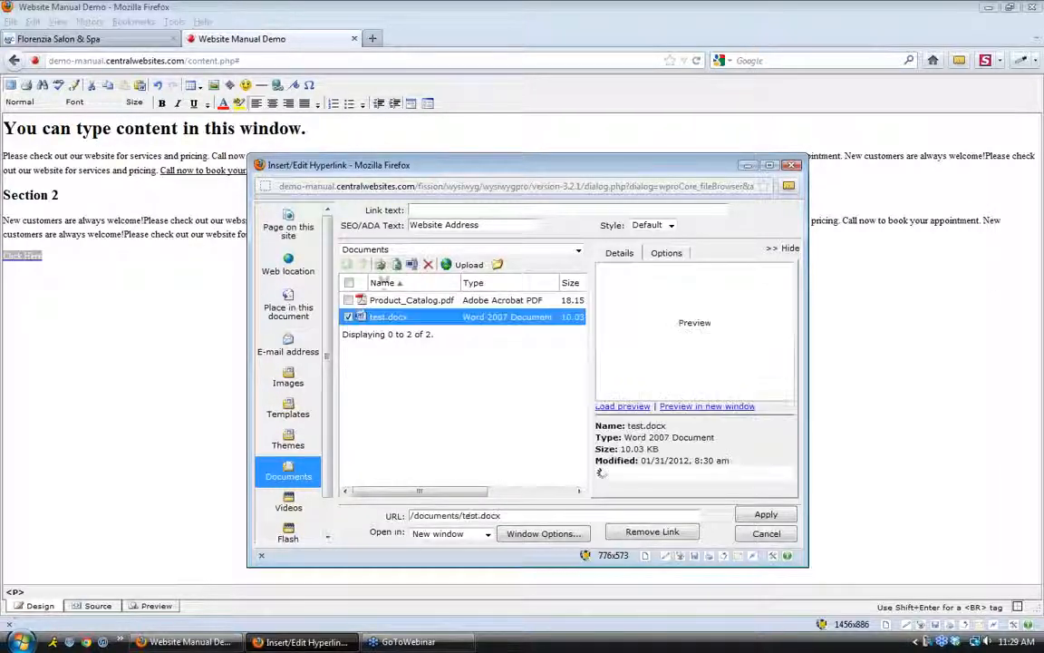
click(429, 266)
click(585, 362)
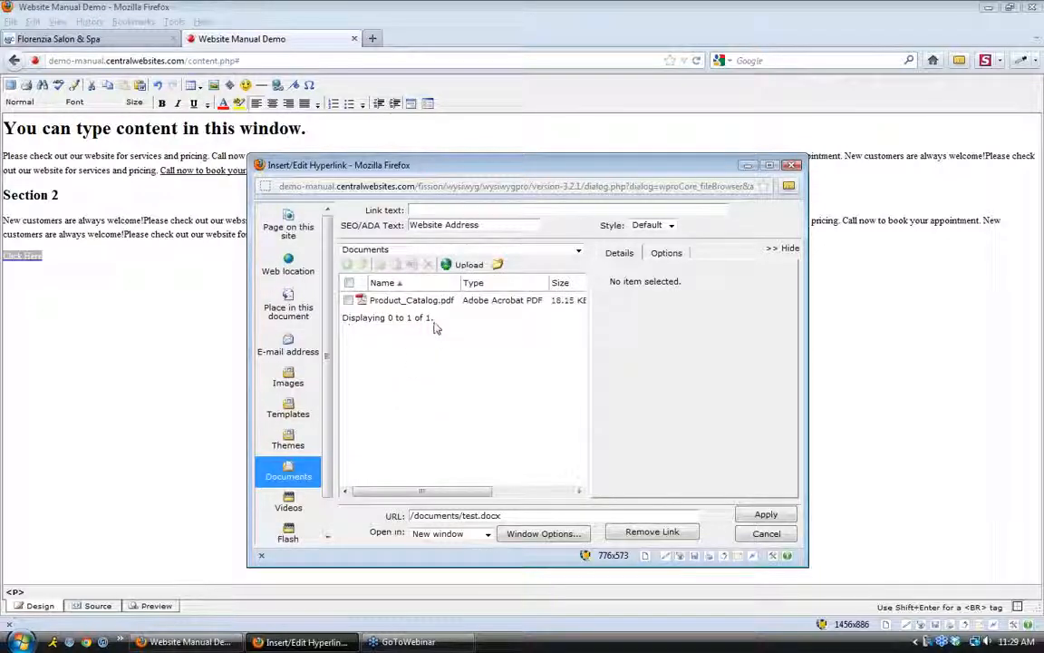
click(464, 265)
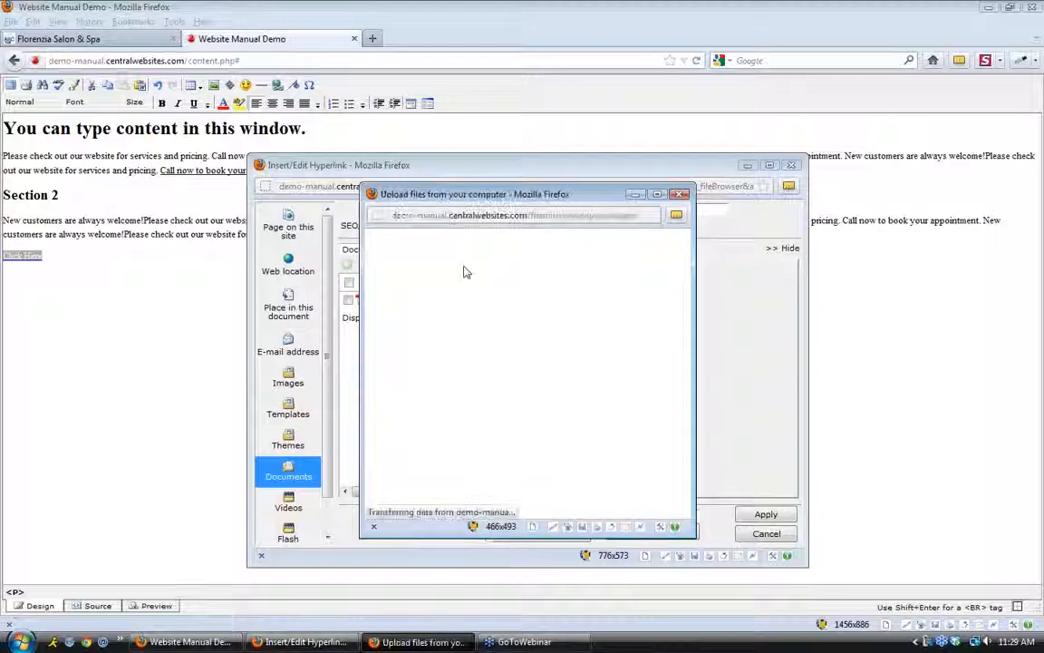
Set the upload window to allow up to 20 files per upload
click(510, 294)
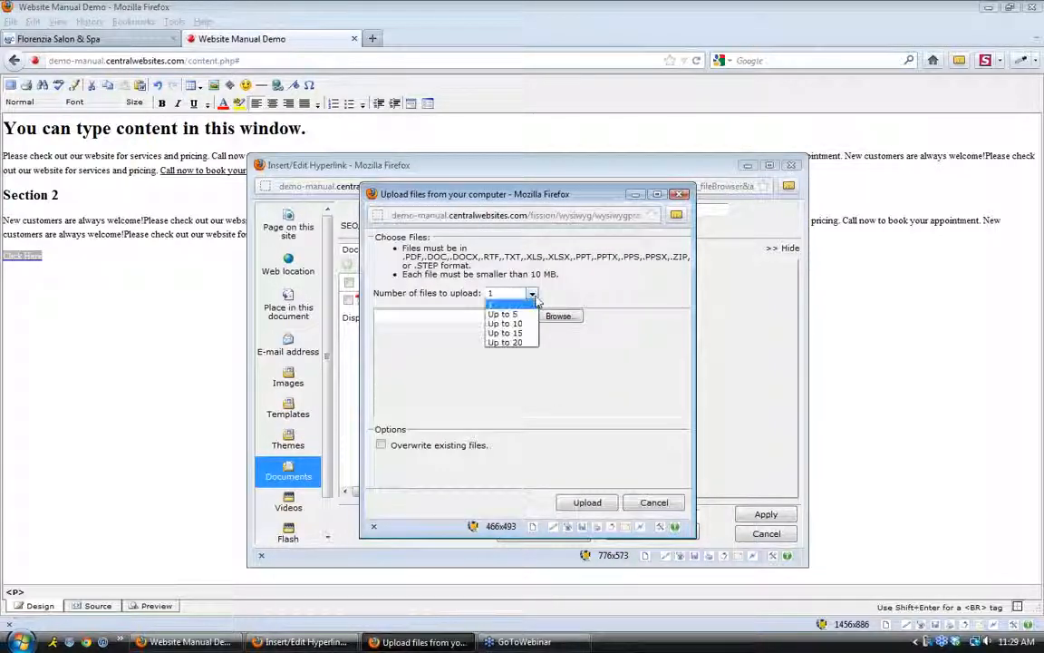
click(506, 343)
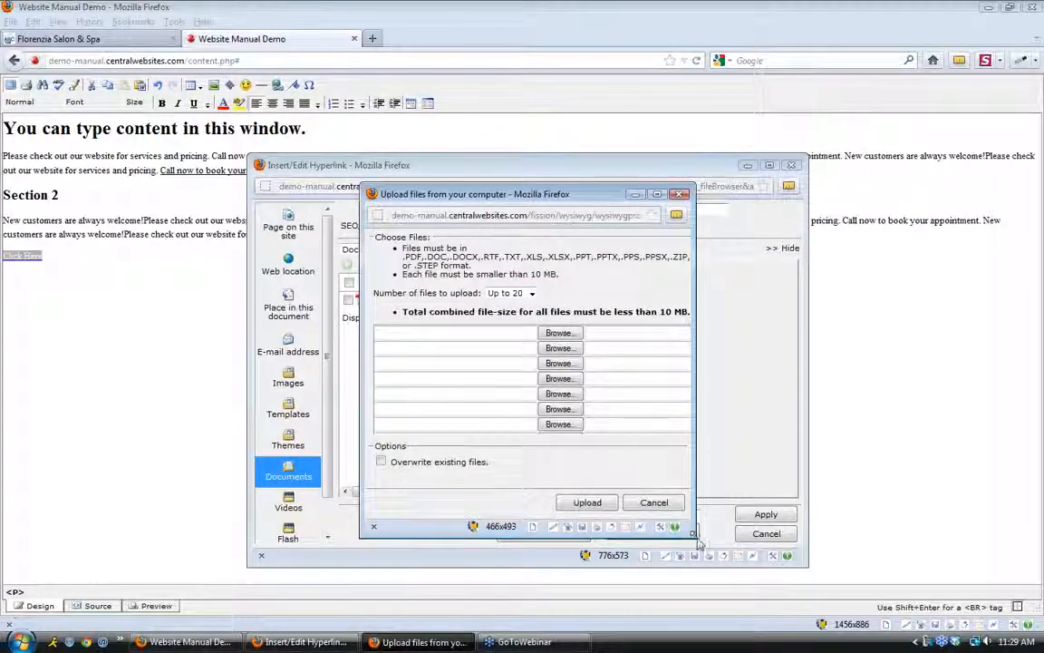
click(654, 502)
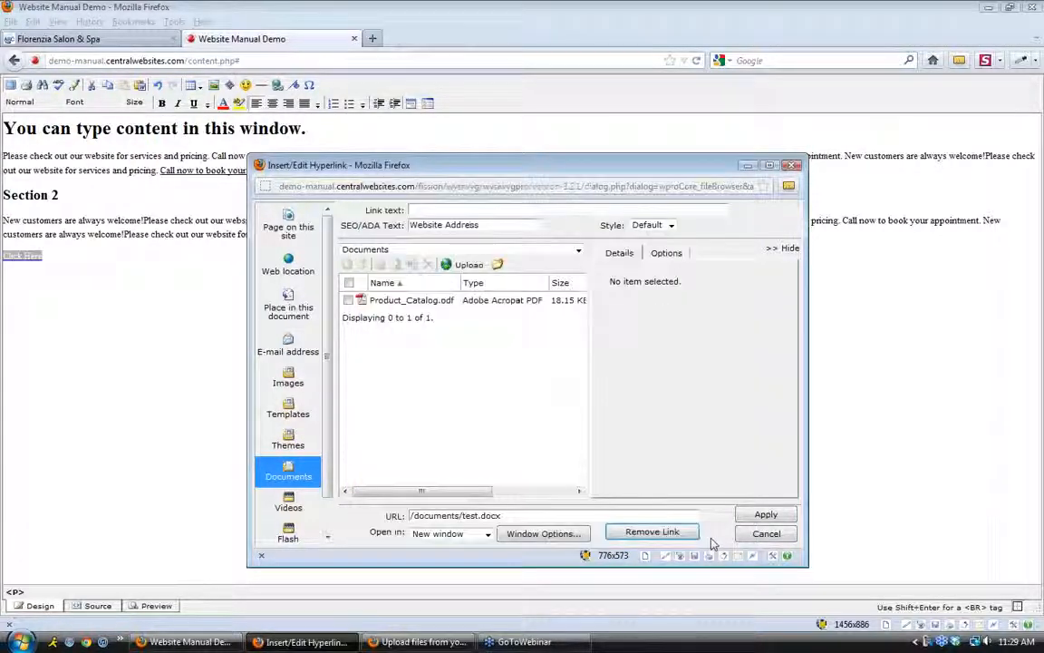
click(460, 265)
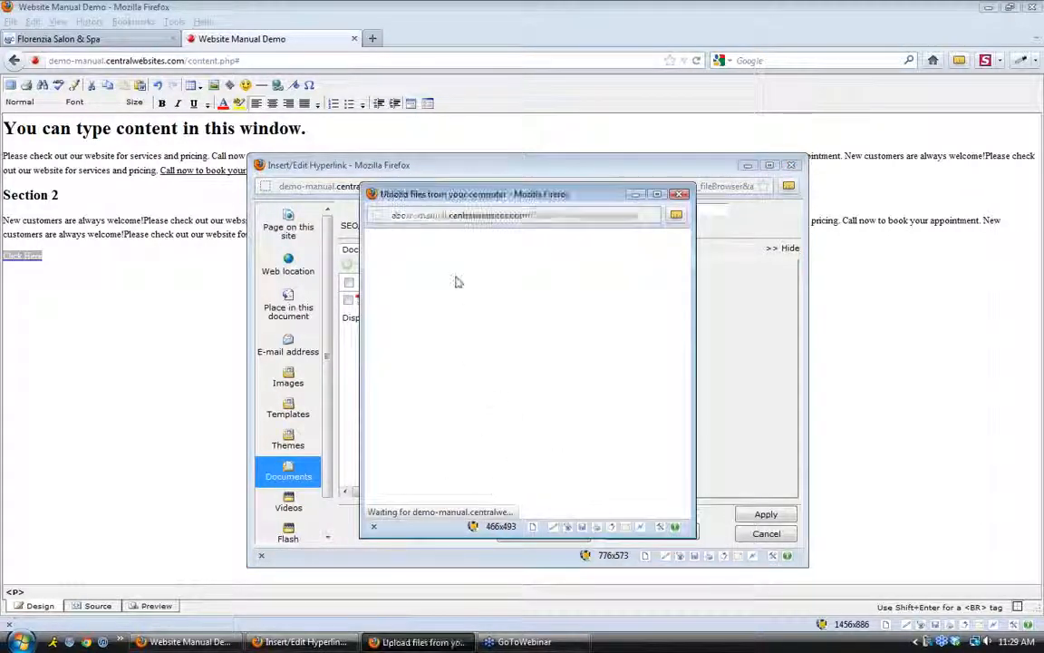
click(529, 294)
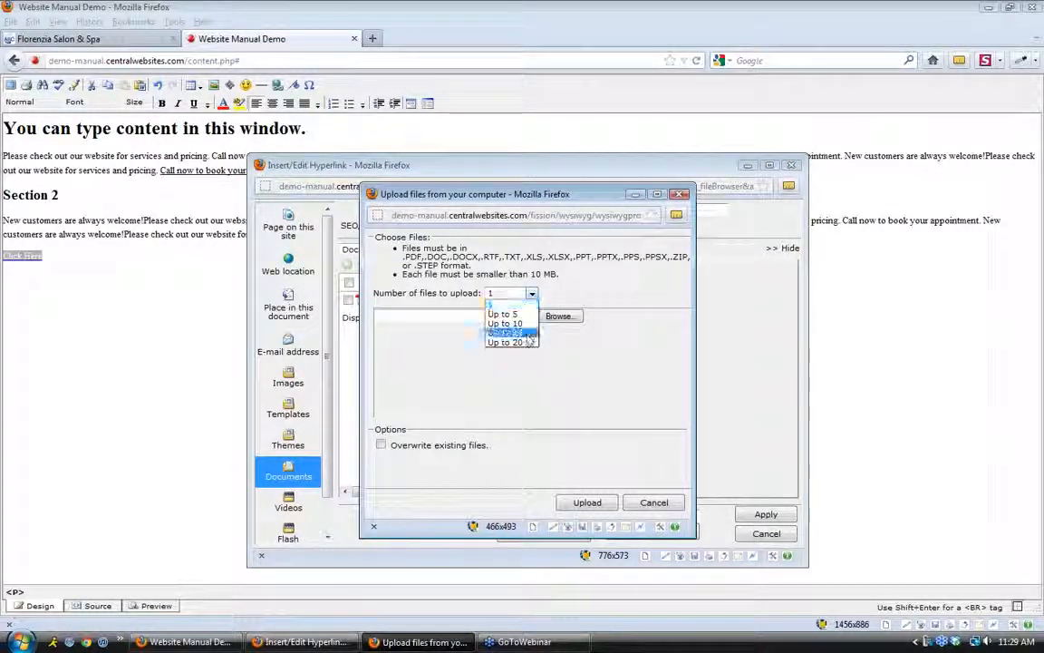
click(505, 343)
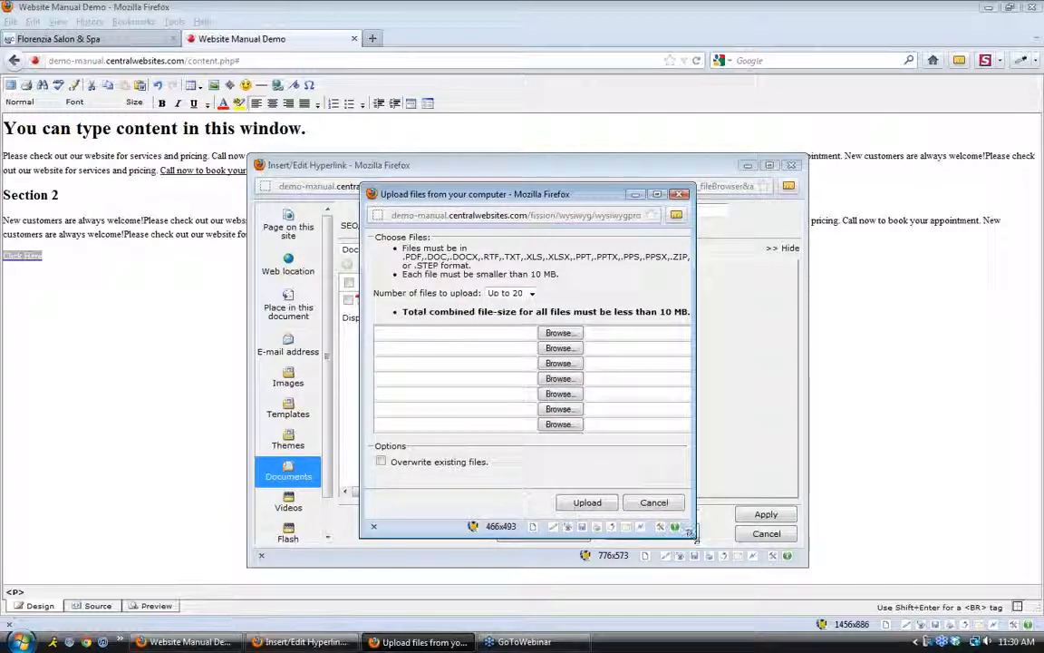
Choose test.docx from the Desktop and upload it to the Documents library
click(559, 333)
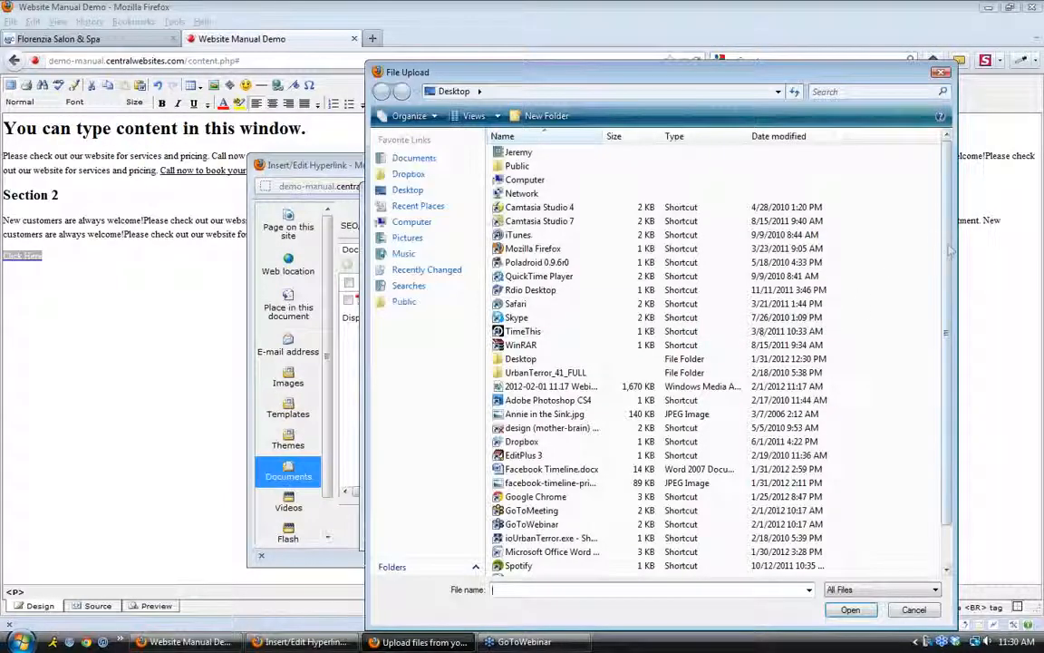
scroll(949, 252, down, 1)
click(522, 537)
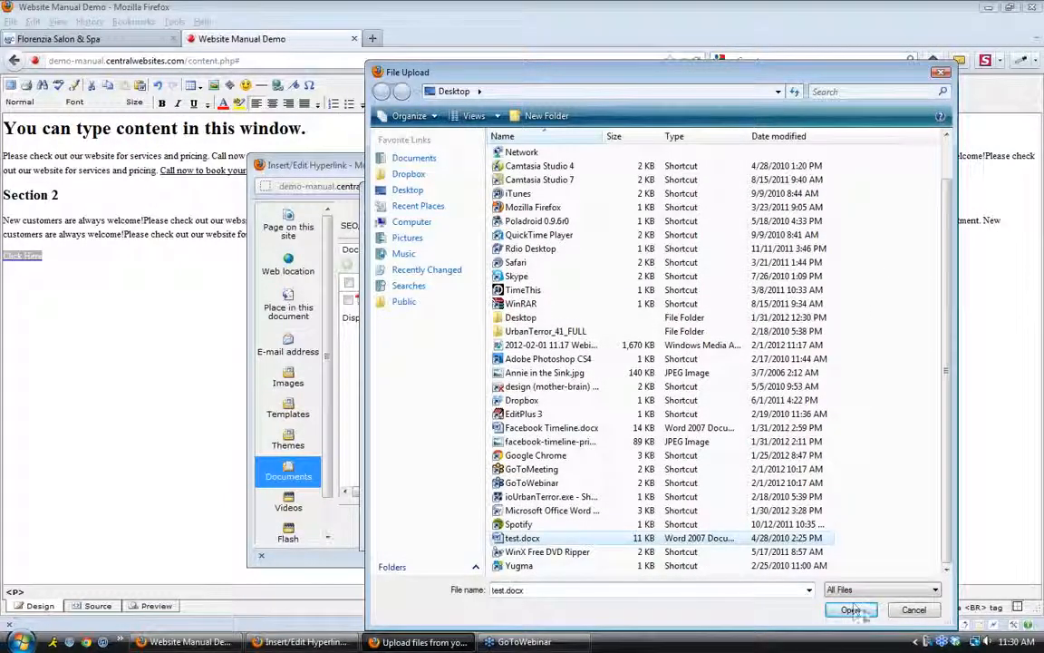
click(850, 609)
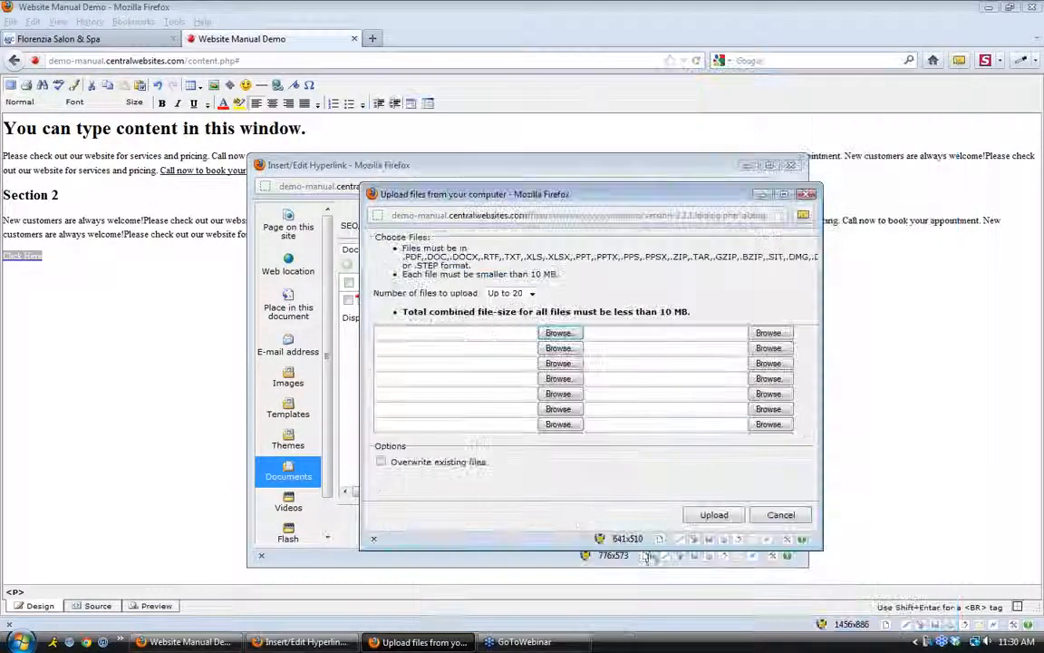
click(714, 523)
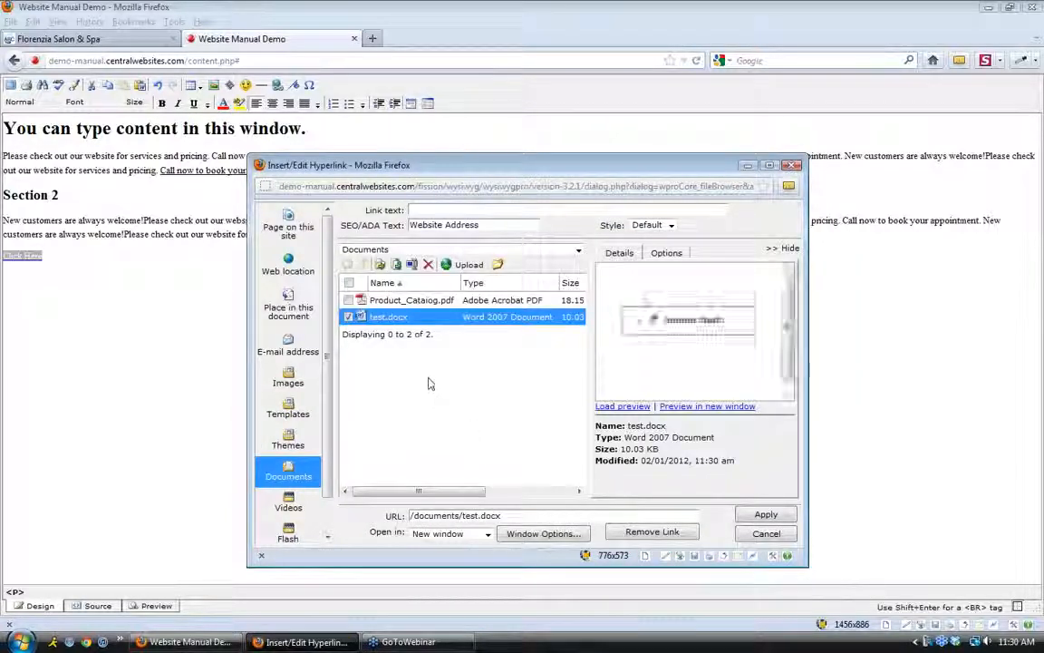
click(348, 316)
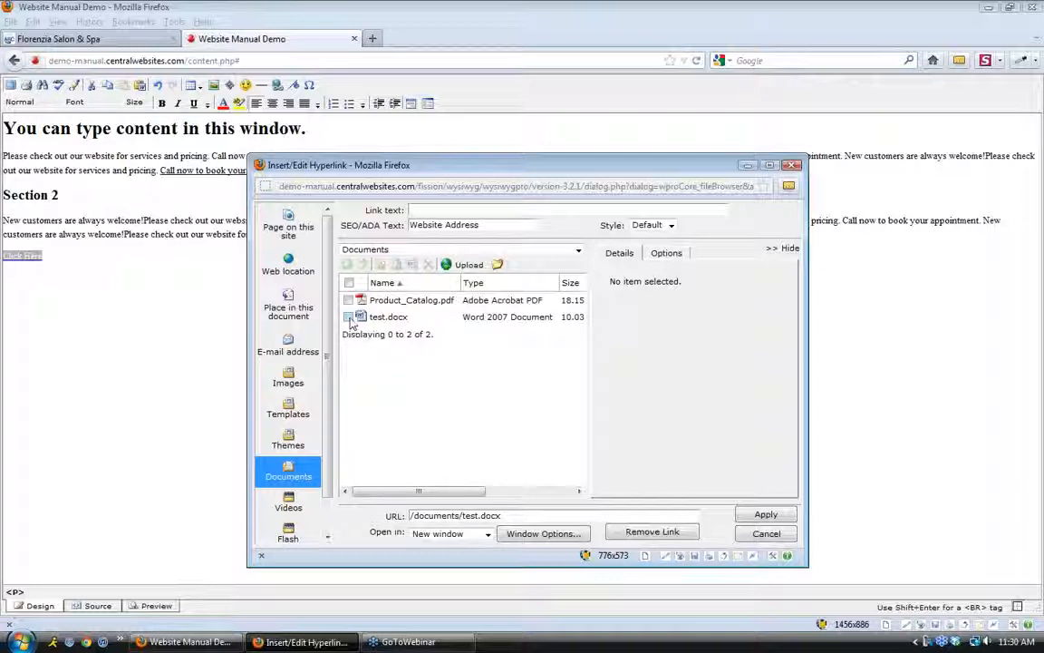
Link Click Here to test.docx, opening in a new window, with SEO/ADA text 'Test Doc'
click(349, 317)
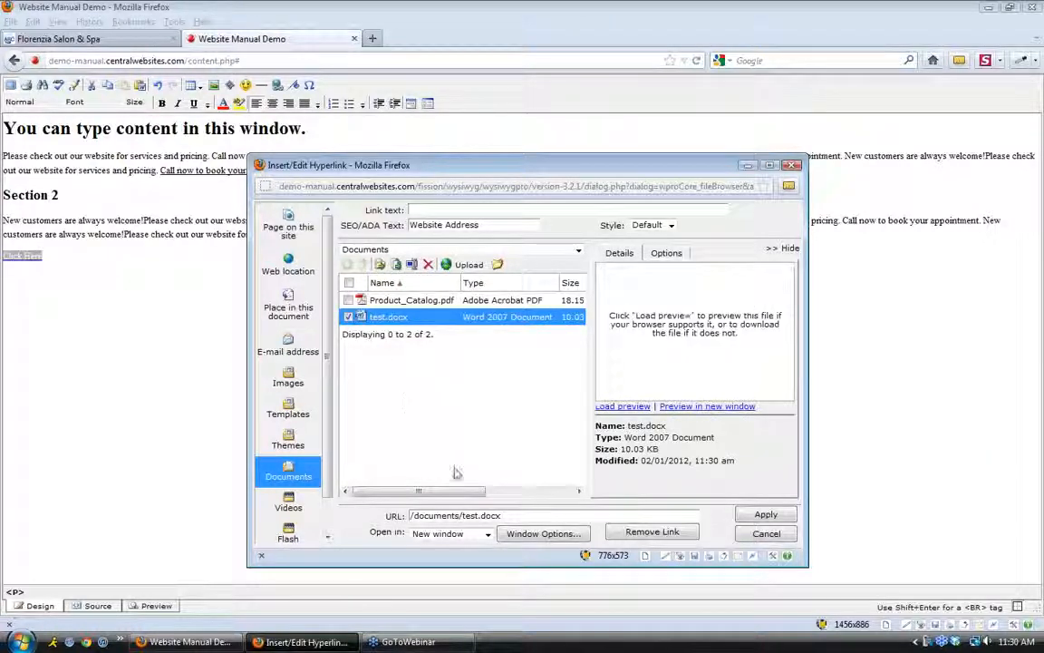
click(488, 533)
click(478, 555)
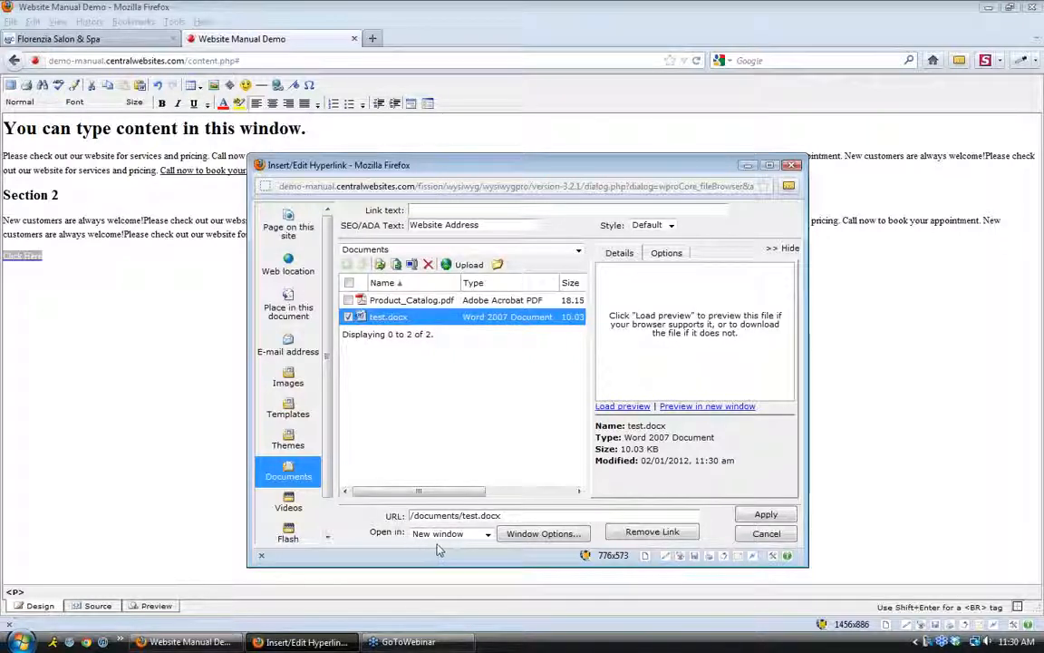
drag(485, 226, 398, 202)
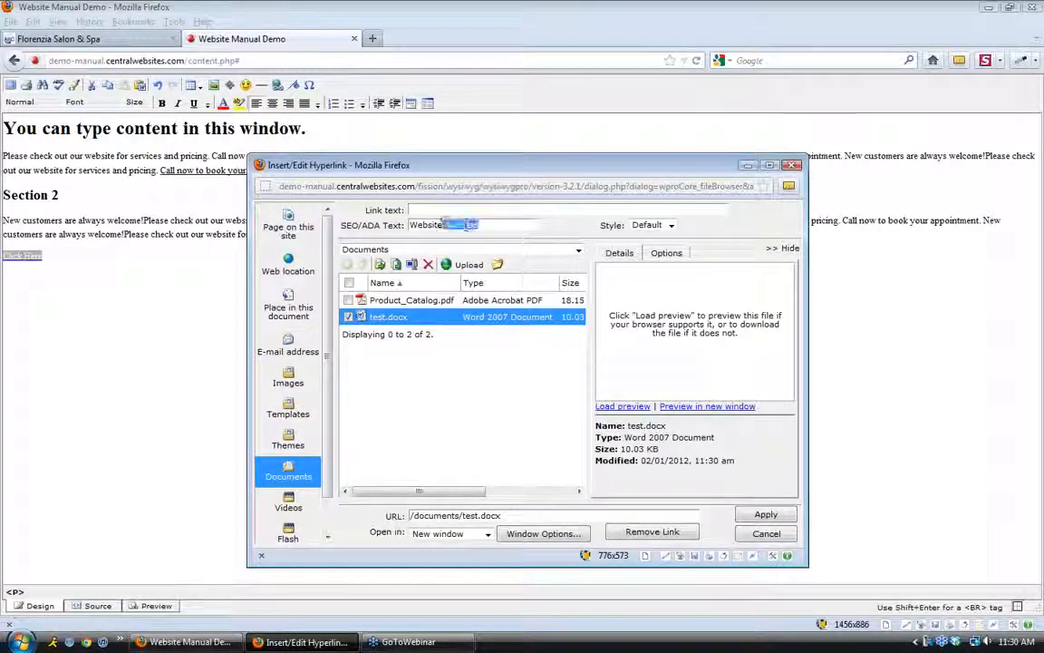
text(Tes)
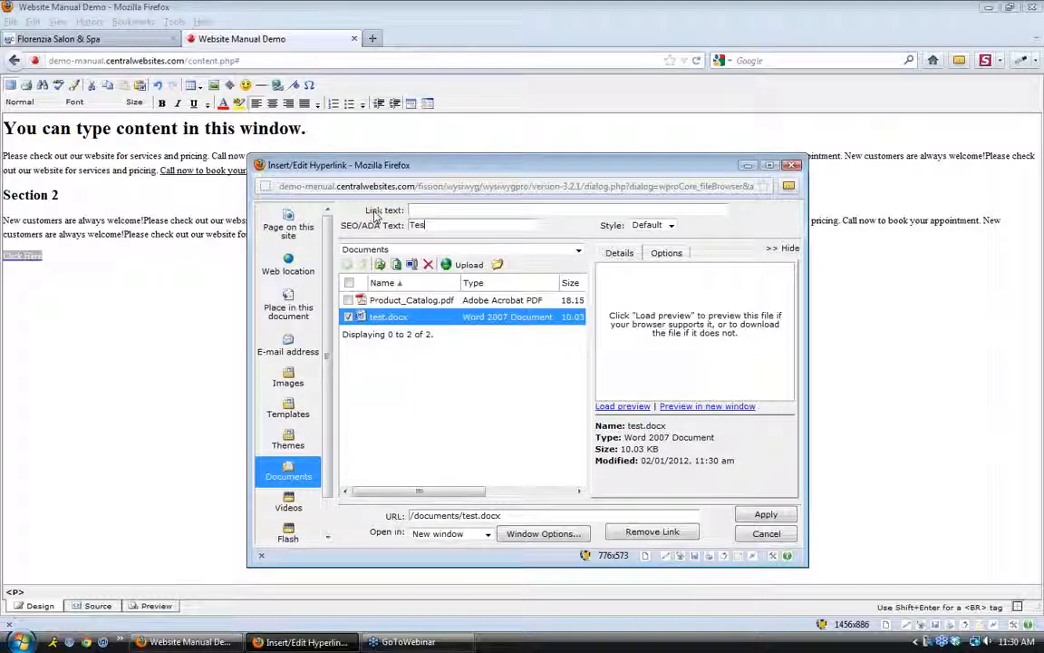
text(t Doc)
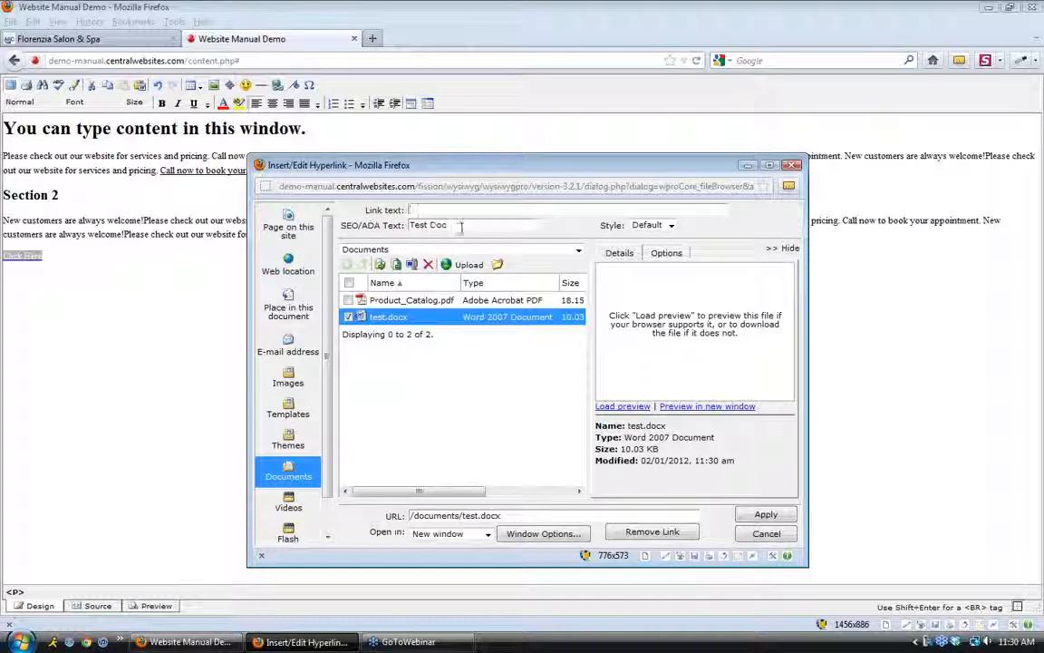
click(766, 514)
mouse_move(18, 256)
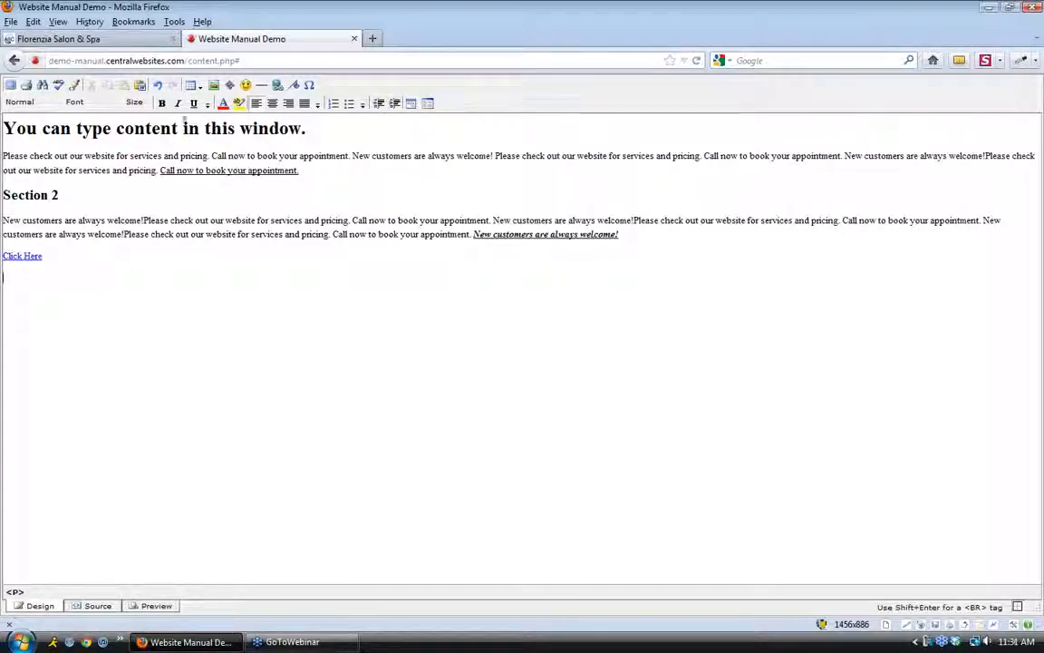
Delete Annie_in_the_Sink.jpg from the image library and begin creating a new image folder
click(215, 87)
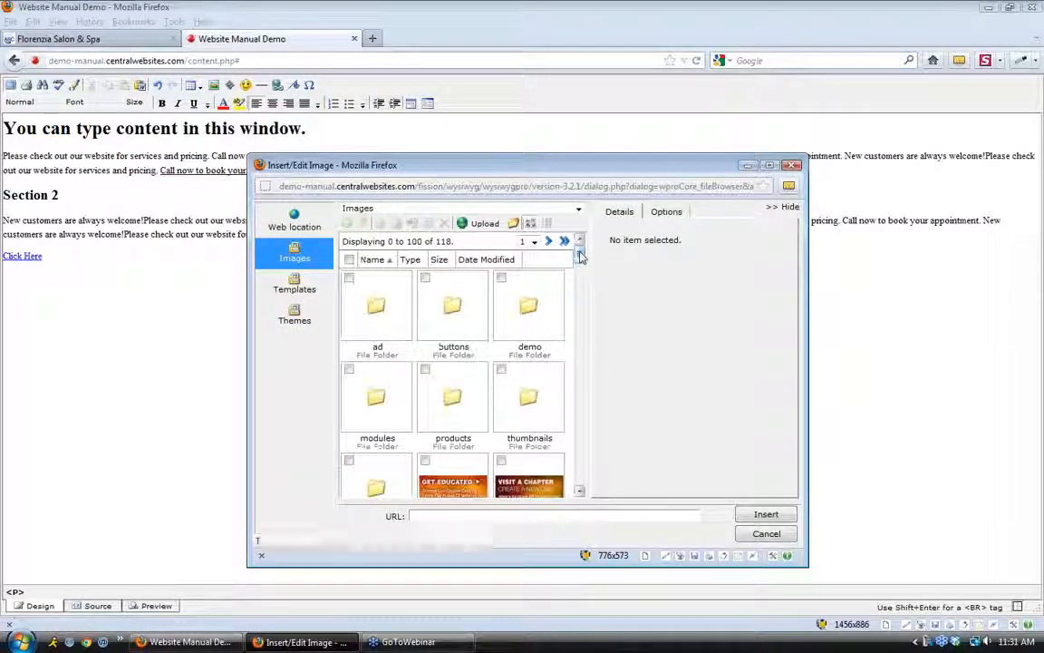
mouse_move(580, 256)
mouse_down()
mouse_move(582, 367)
mouse_move(583, 274)
mouse_up()
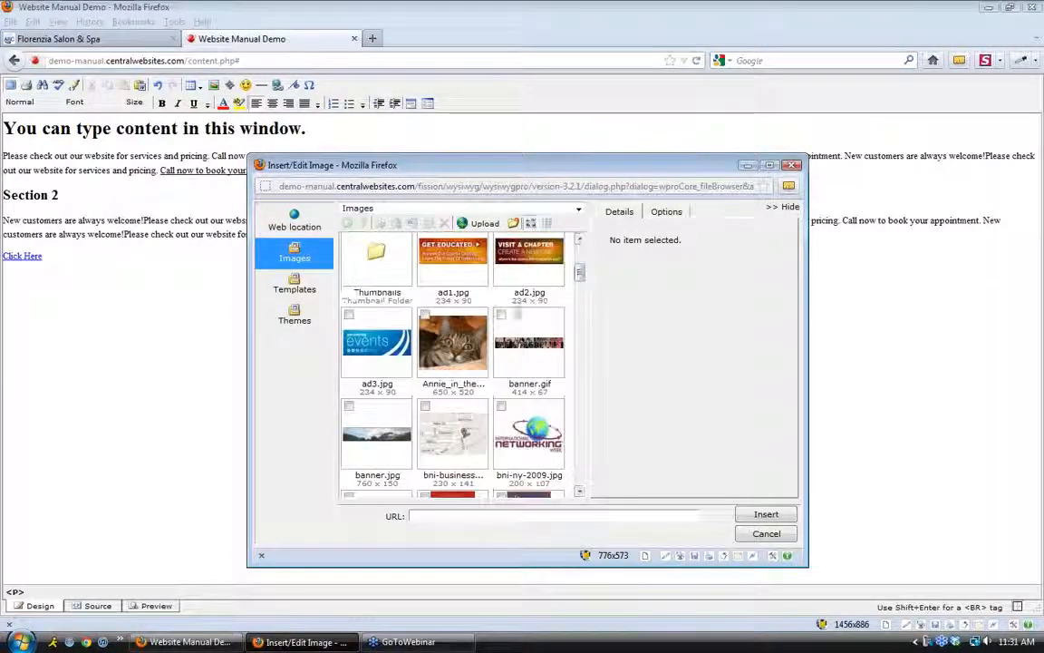
click(453, 343)
click(443, 223)
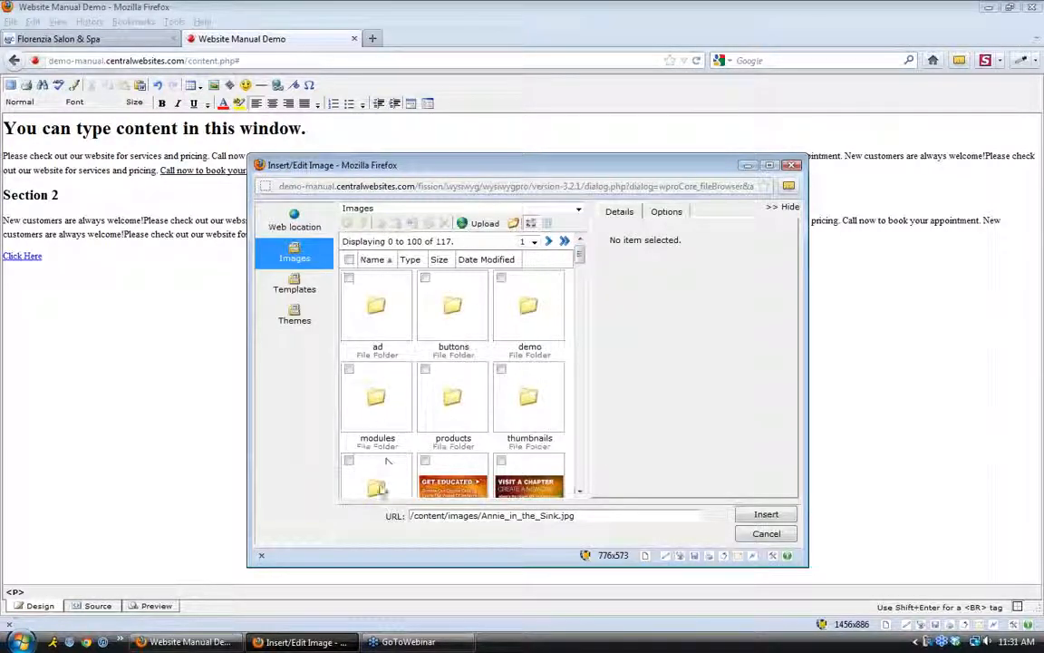
click(514, 223)
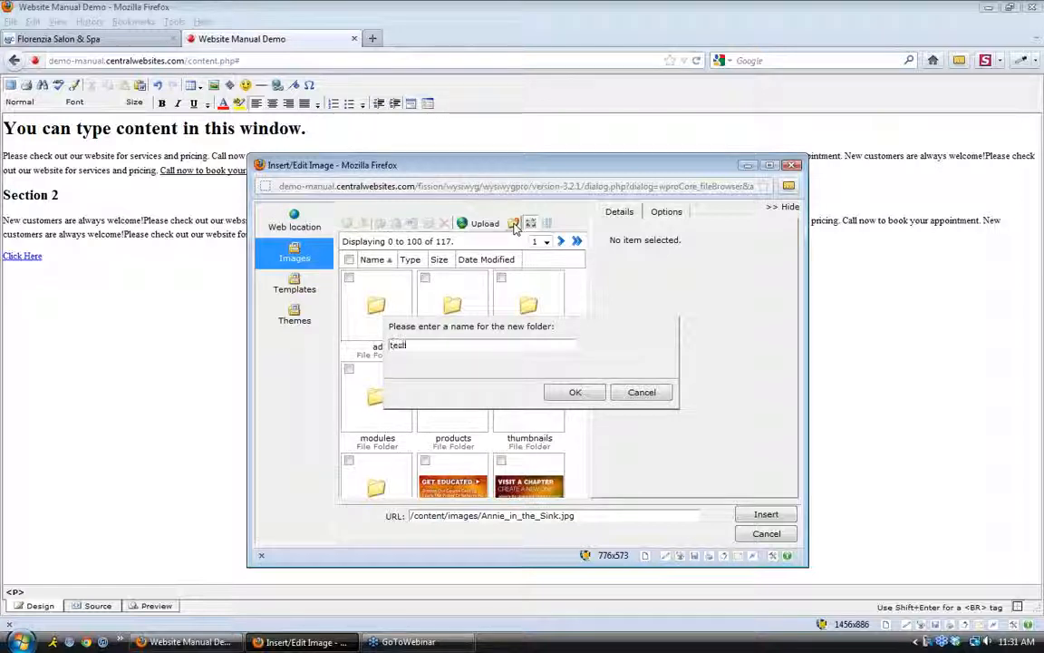
Abandon the new image folder and go back to the Images library
text(-)
key(BackSpace)
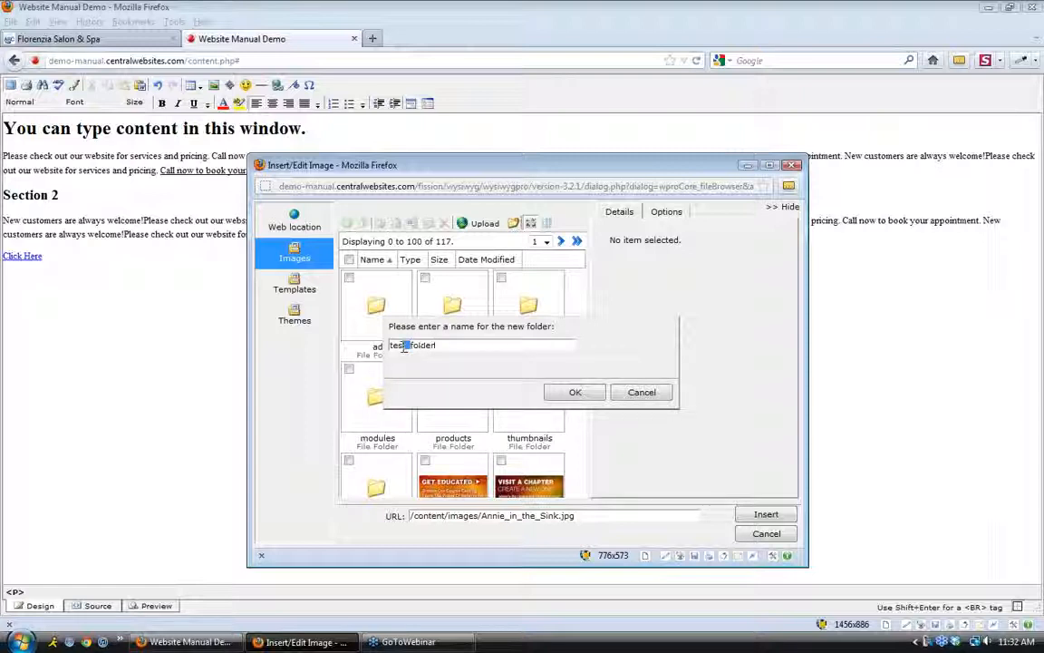
click(445, 346)
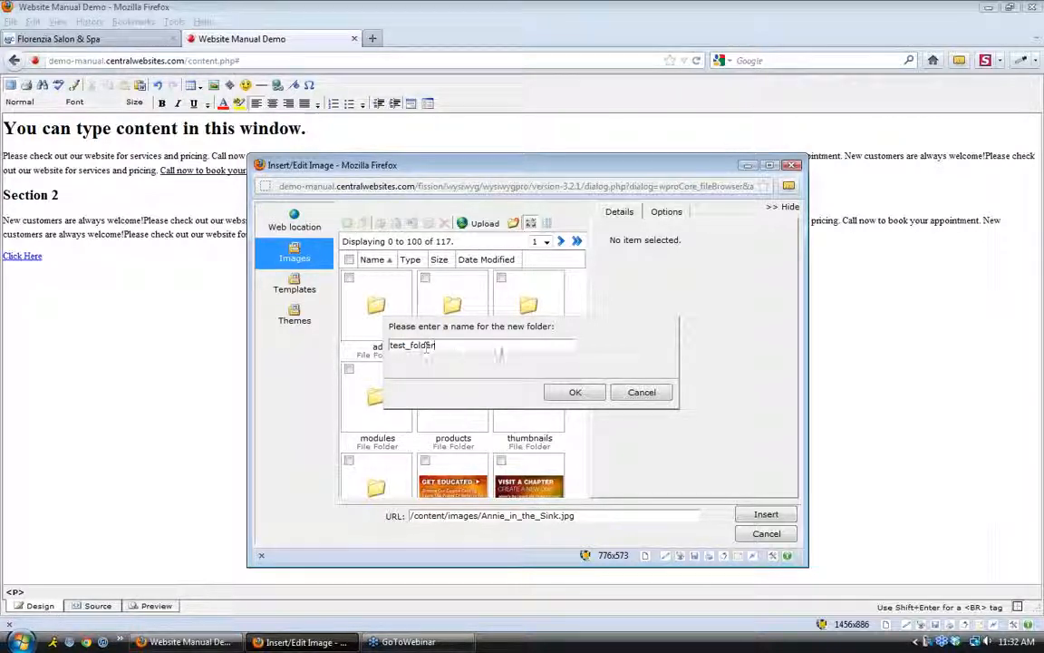
click(638, 391)
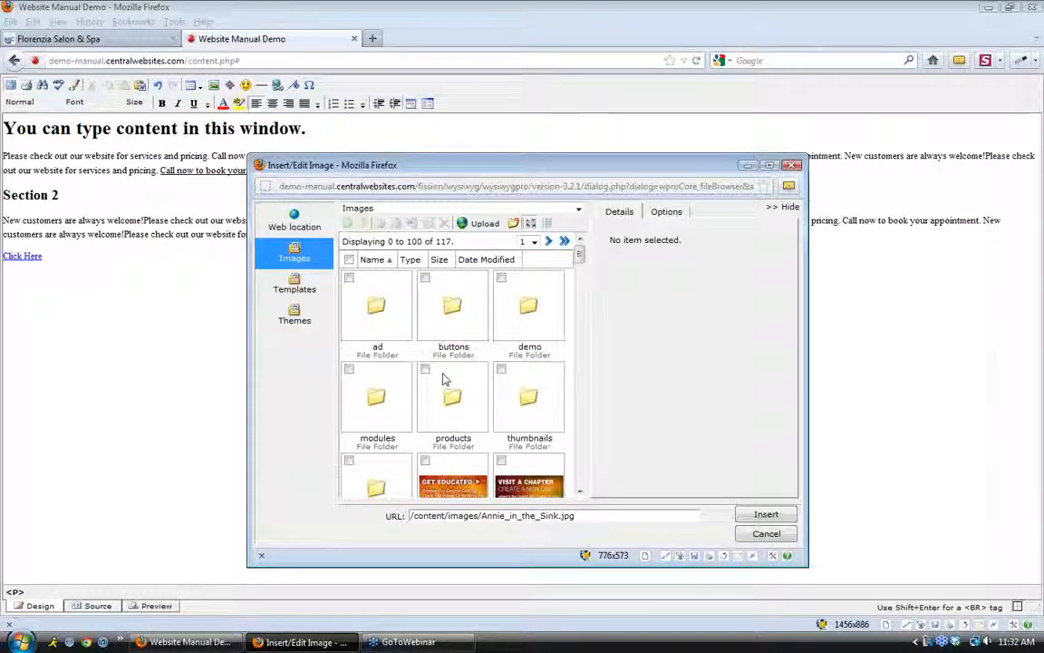
scroll(444, 399, down, 3)
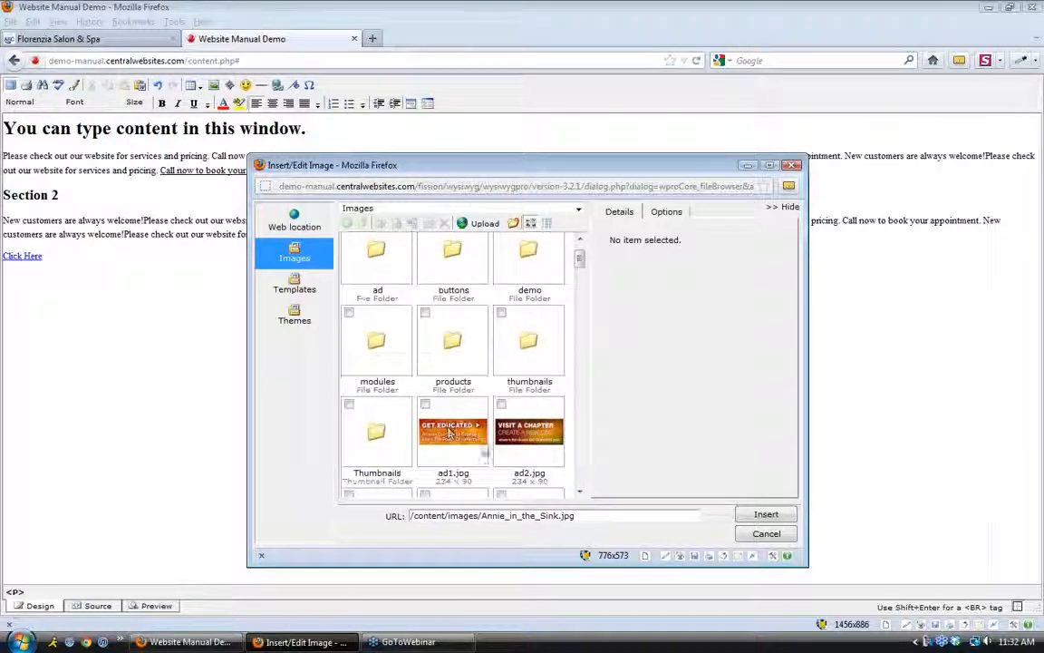
scroll(447, 435, up, 3)
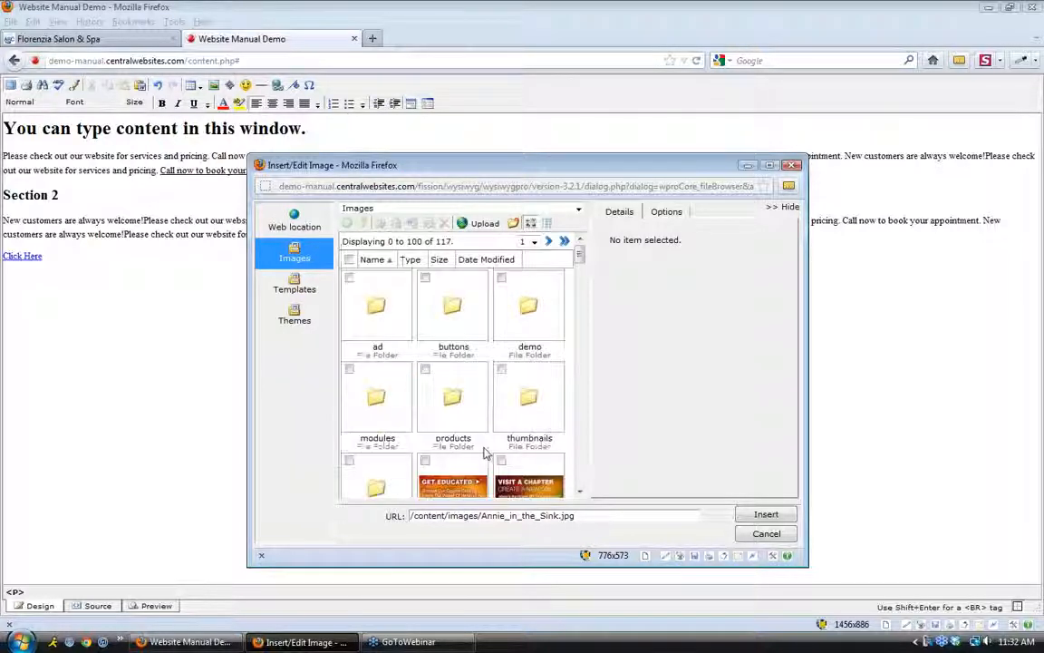
Upload Annie in the Sink.jpg from the desktop, allowing up to 20 files per upload
click(478, 225)
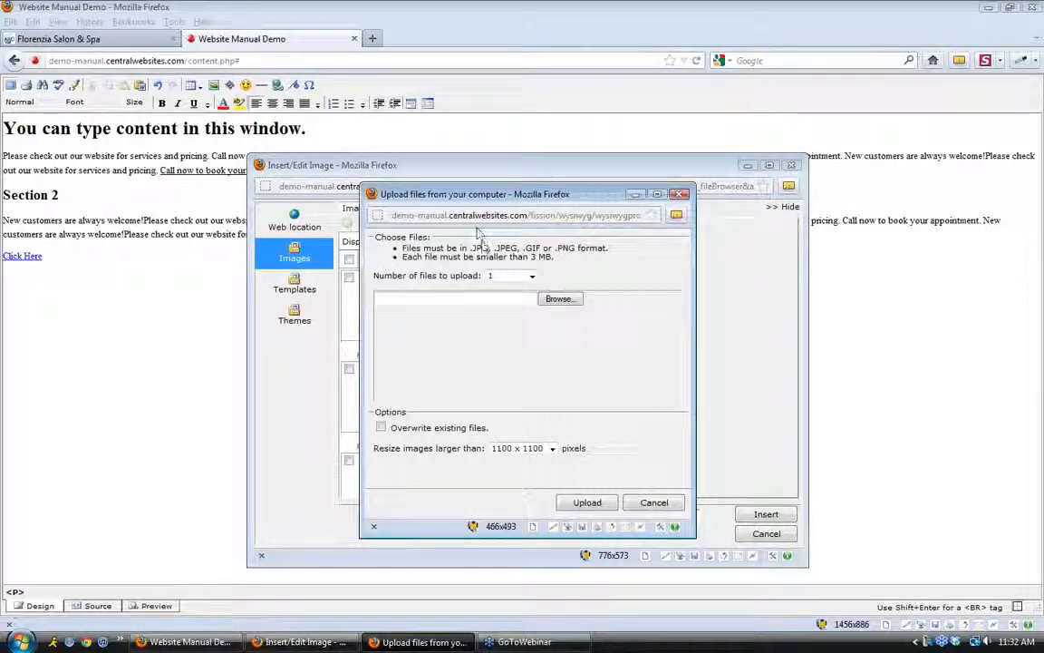
click(524, 276)
click(518, 325)
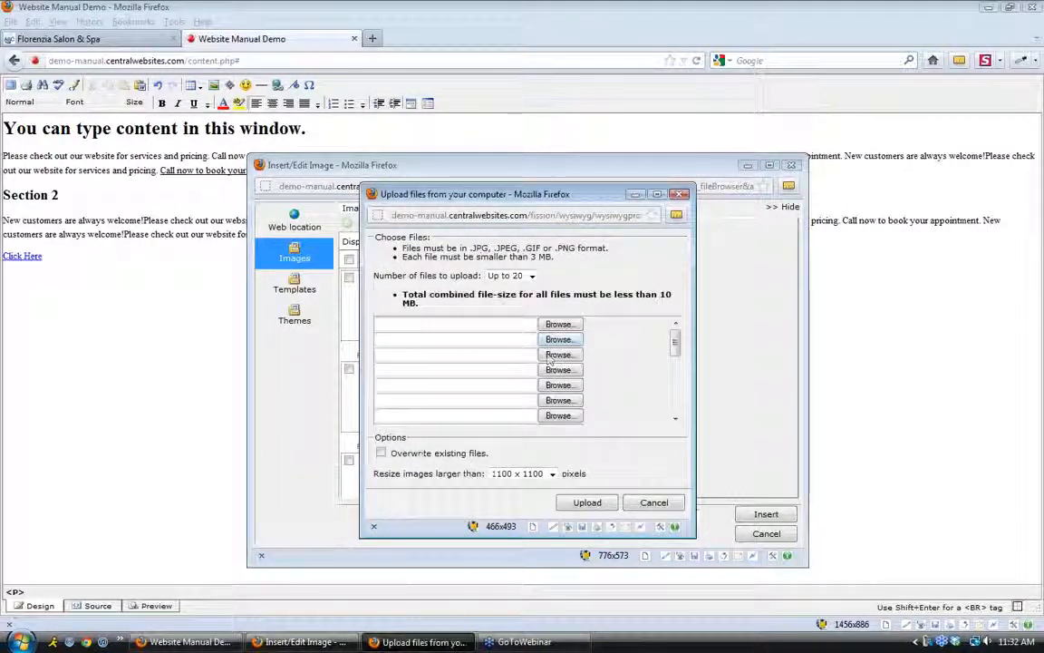
drag(694, 534, 843, 564)
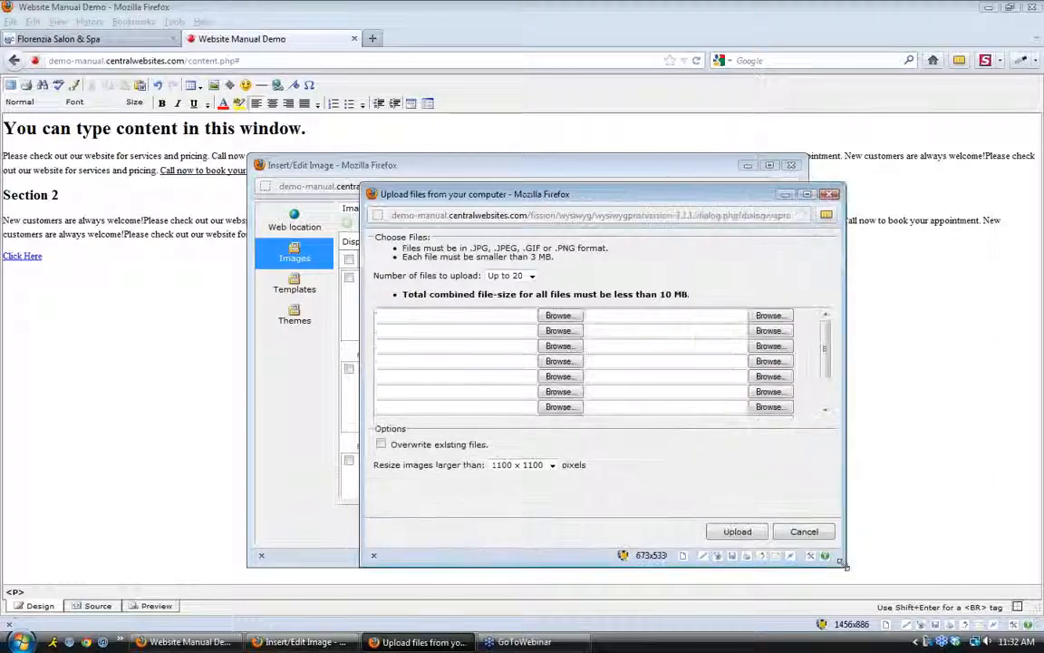
click(560, 316)
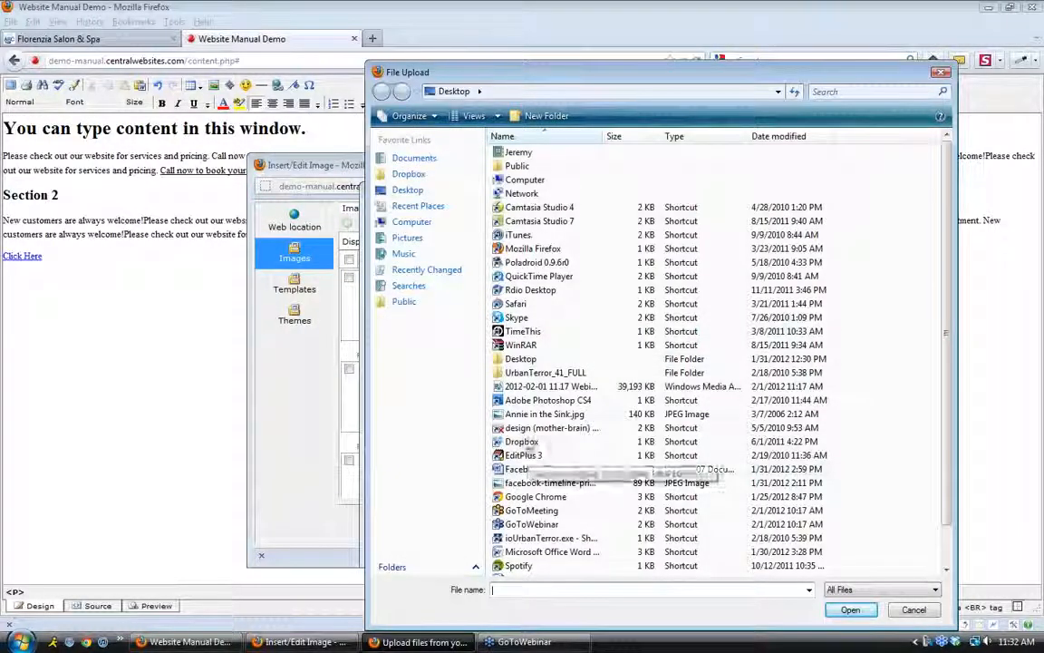
click(525, 413)
click(850, 609)
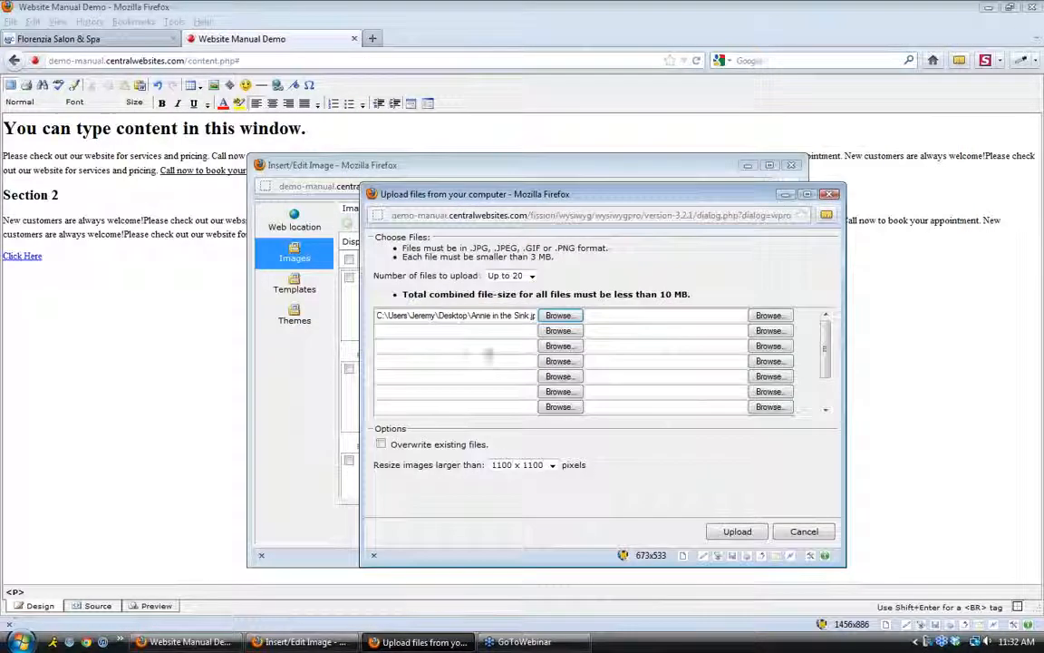
click(725, 535)
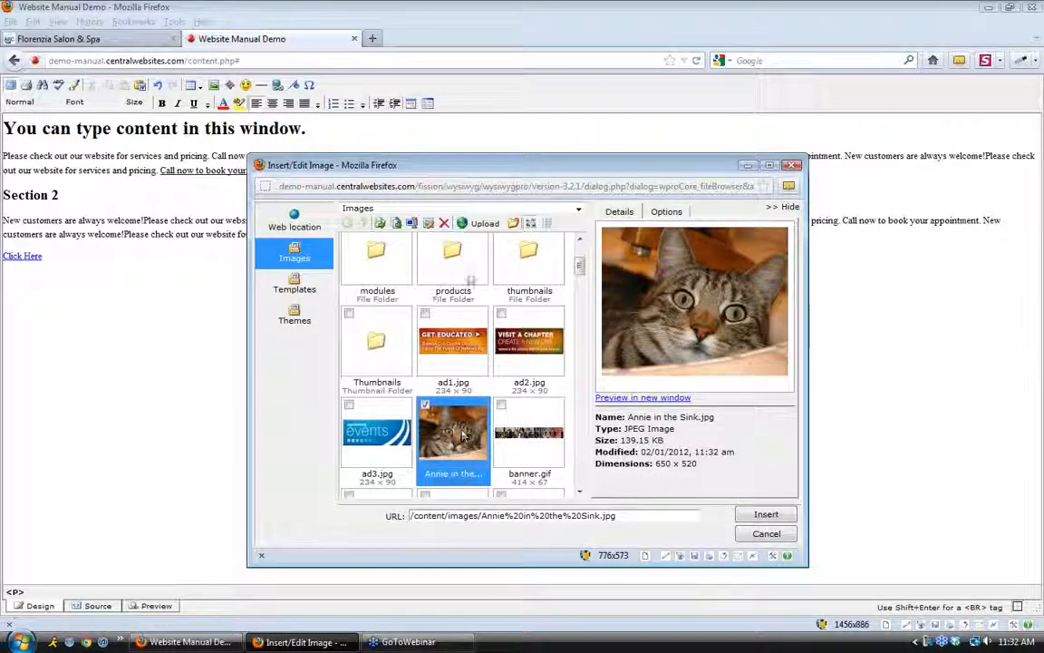
Rename the uploaded image to Annie_in_the_Sink.jpg, replacing each space with an underscore
click(411, 223)
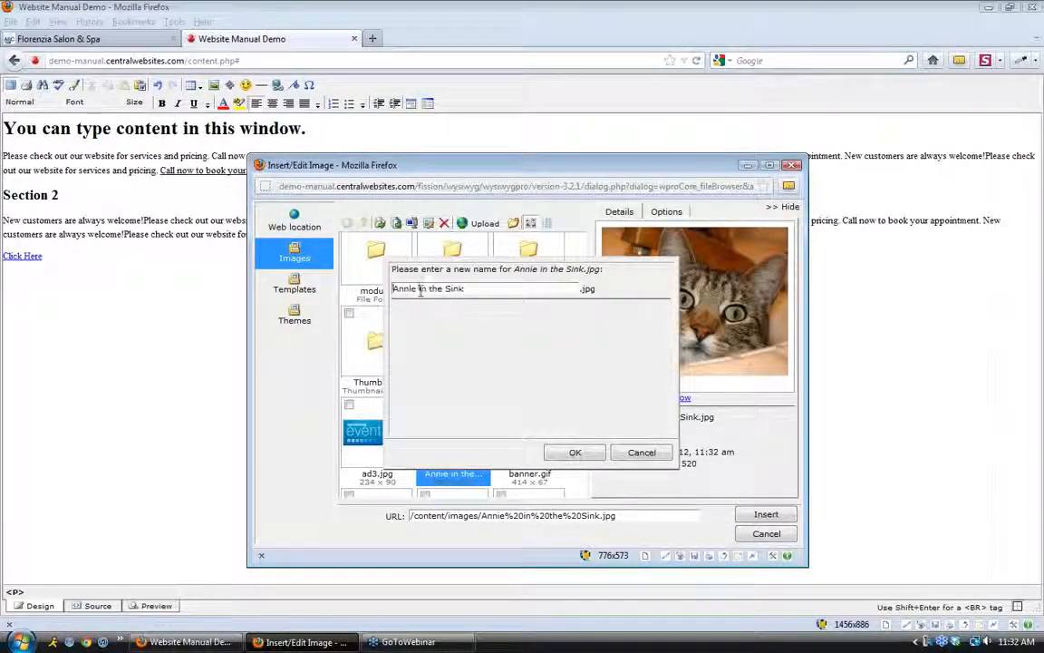
key(BackSpace)
text(_)
key(Right)
key(Right)
key(Right)
key(BackSpace)
text(_)
key(Right)
key(BackSpace)
text(_)
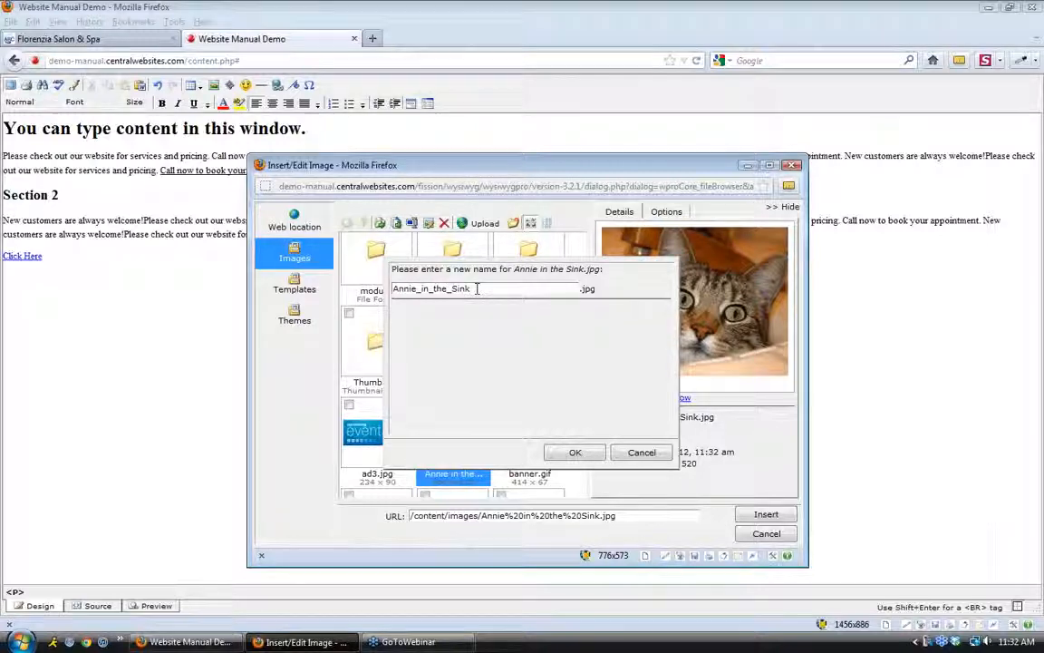
click(573, 455)
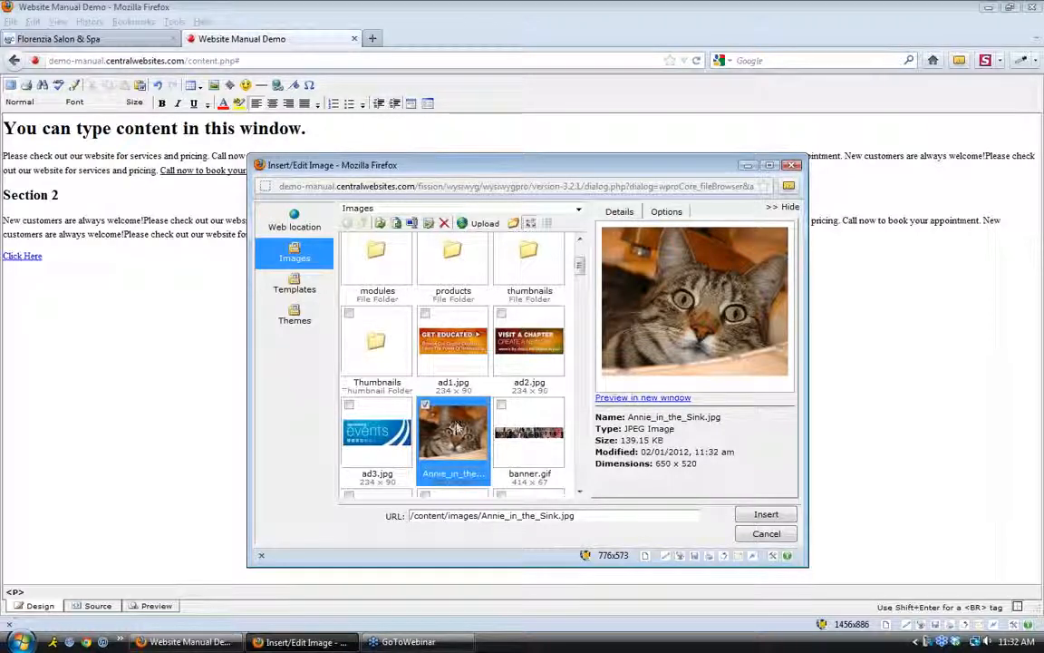
Insert the cat photo into Test Page 1 and drag its corner twice to make it small
click(767, 515)
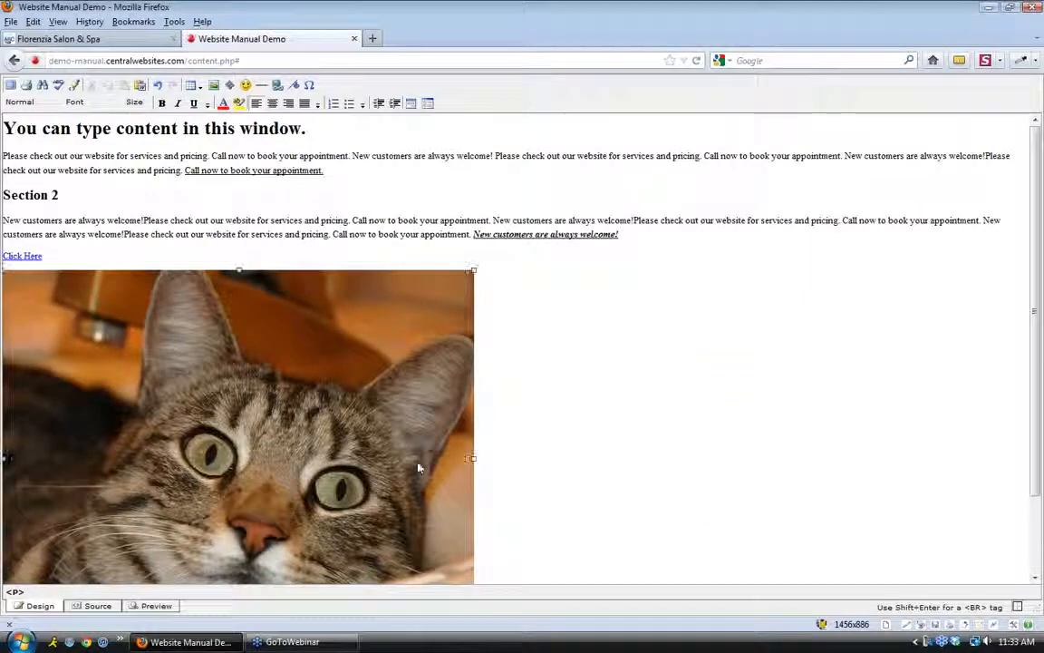
scroll(426, 408, down, 2)
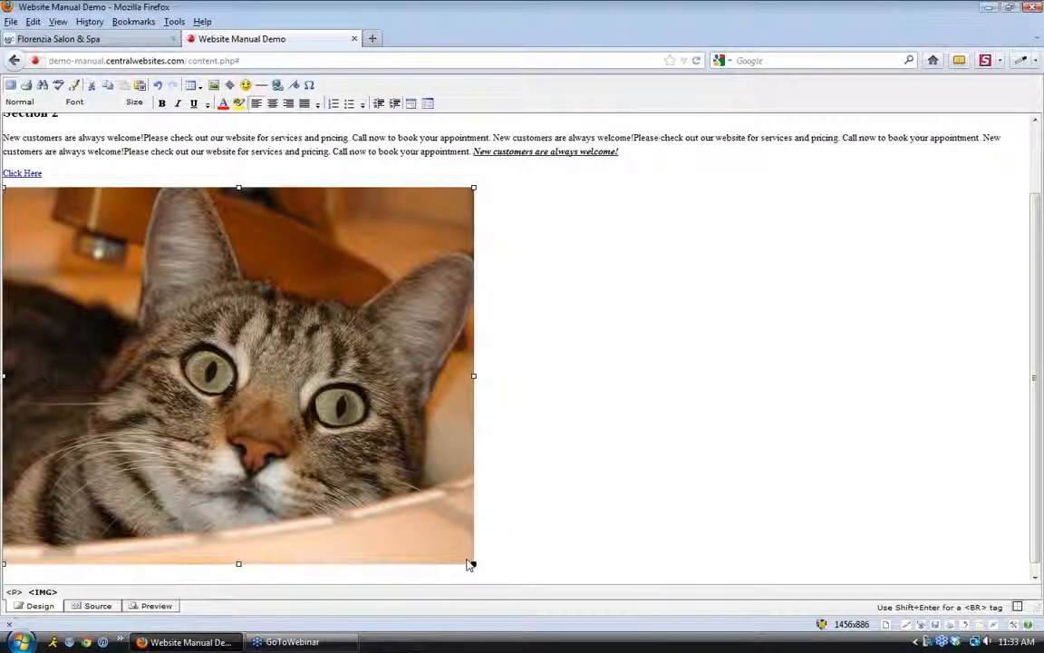
drag(472, 562, 249, 384)
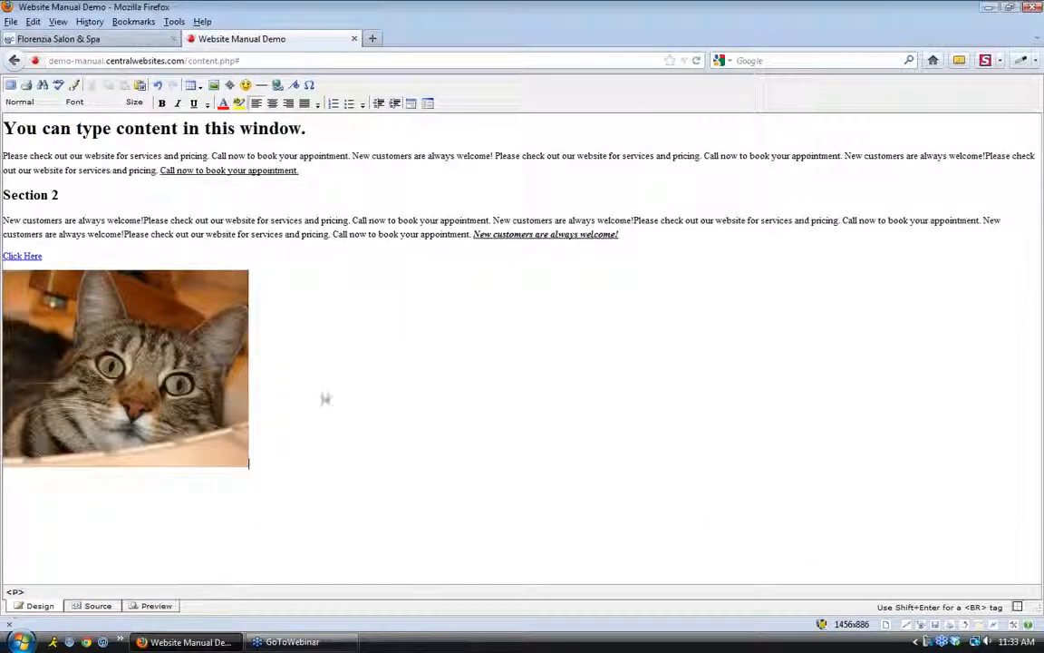
click(246, 465)
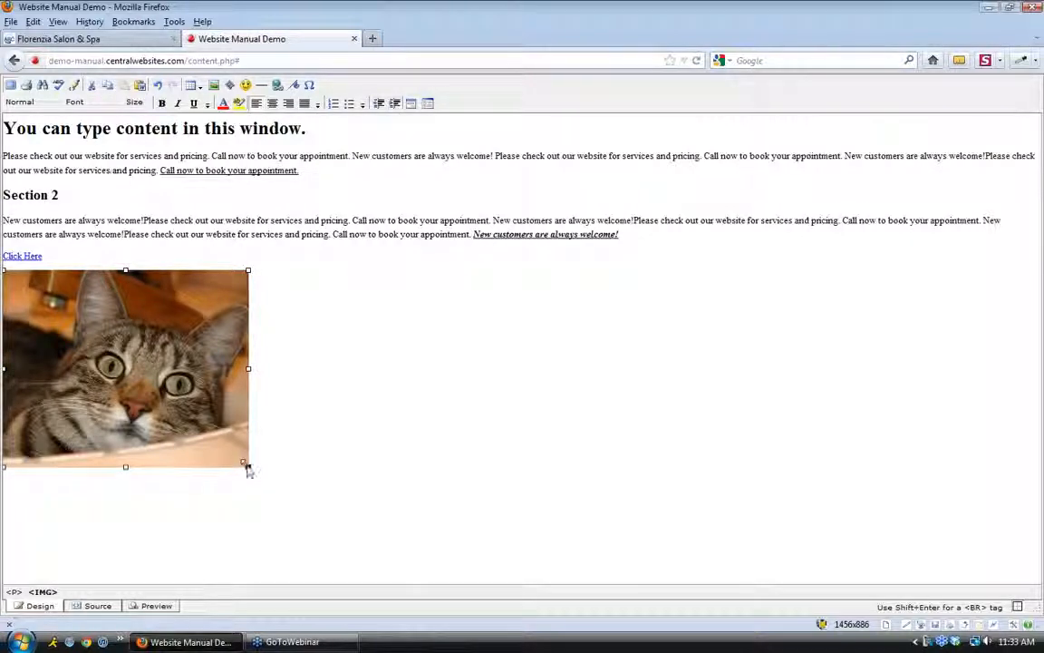
drag(249, 466, 7, 156)
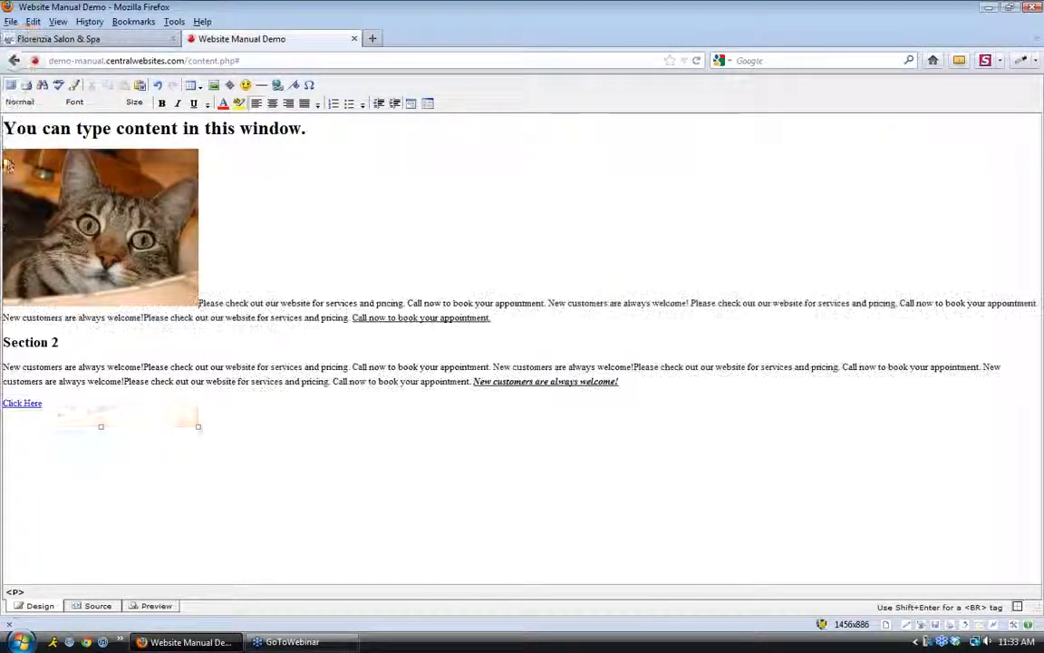
click(123, 223)
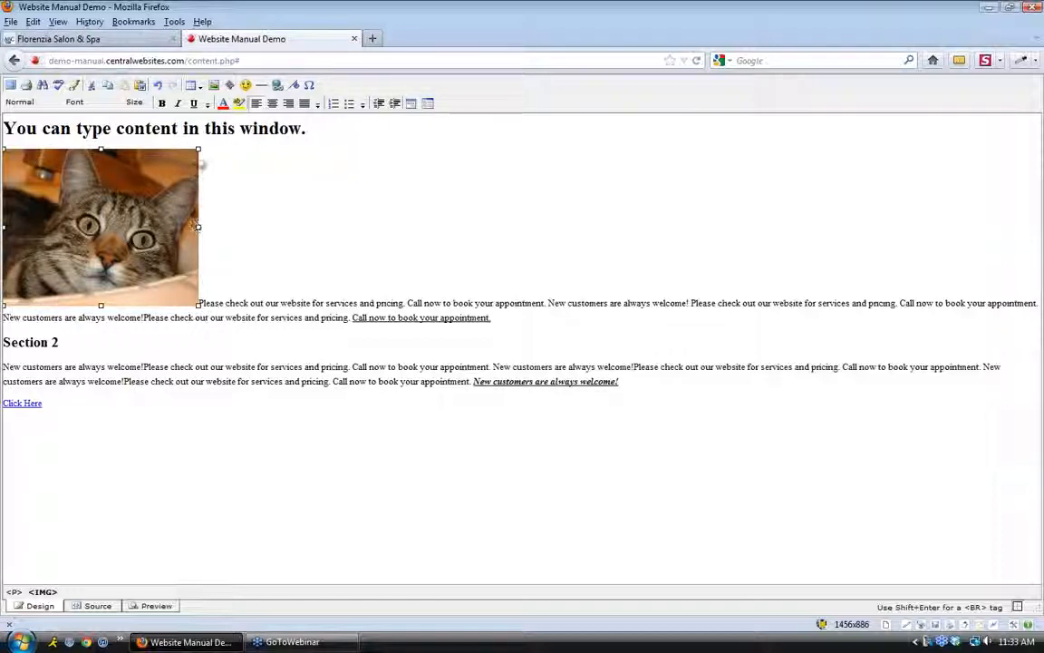
Set the cat image's text flow to Float left with a 10-pixel right margin
click(214, 85)
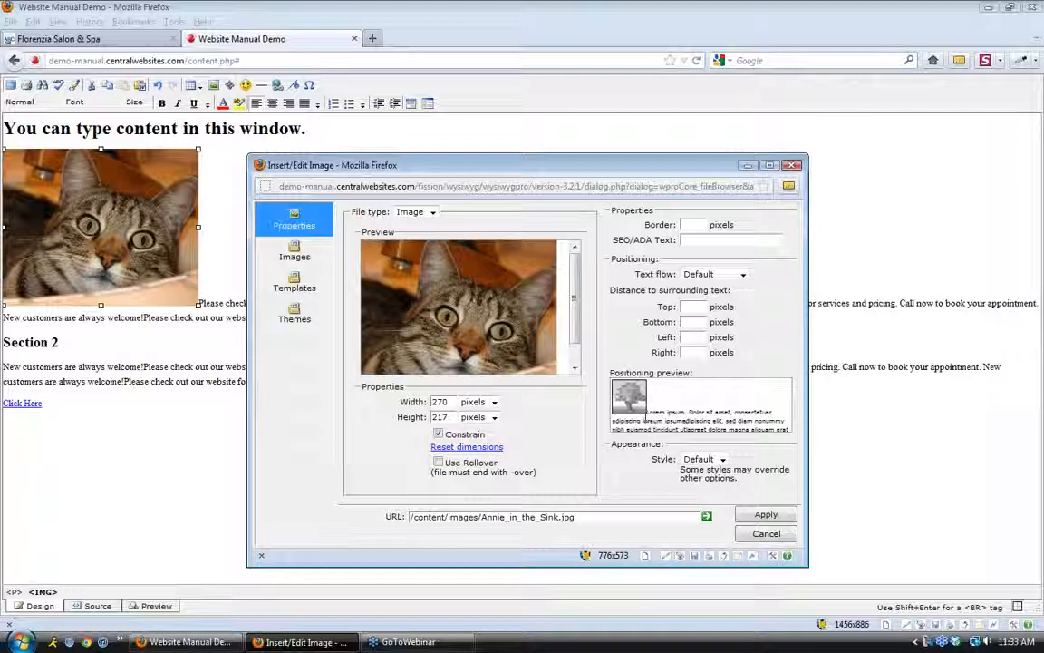
drag(647, 407, 771, 433)
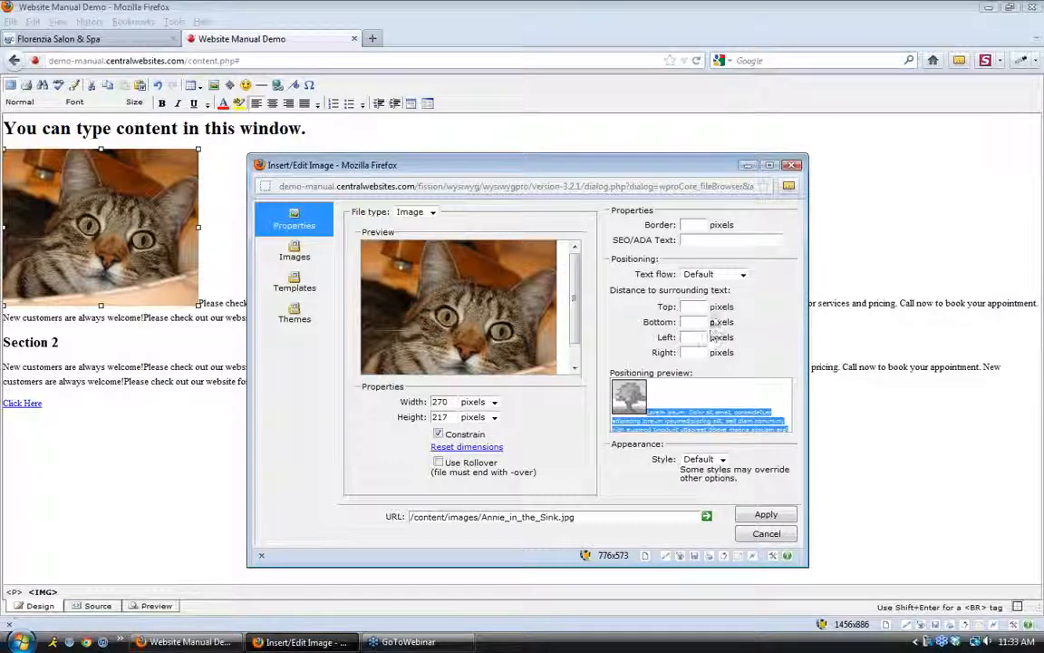
click(742, 275)
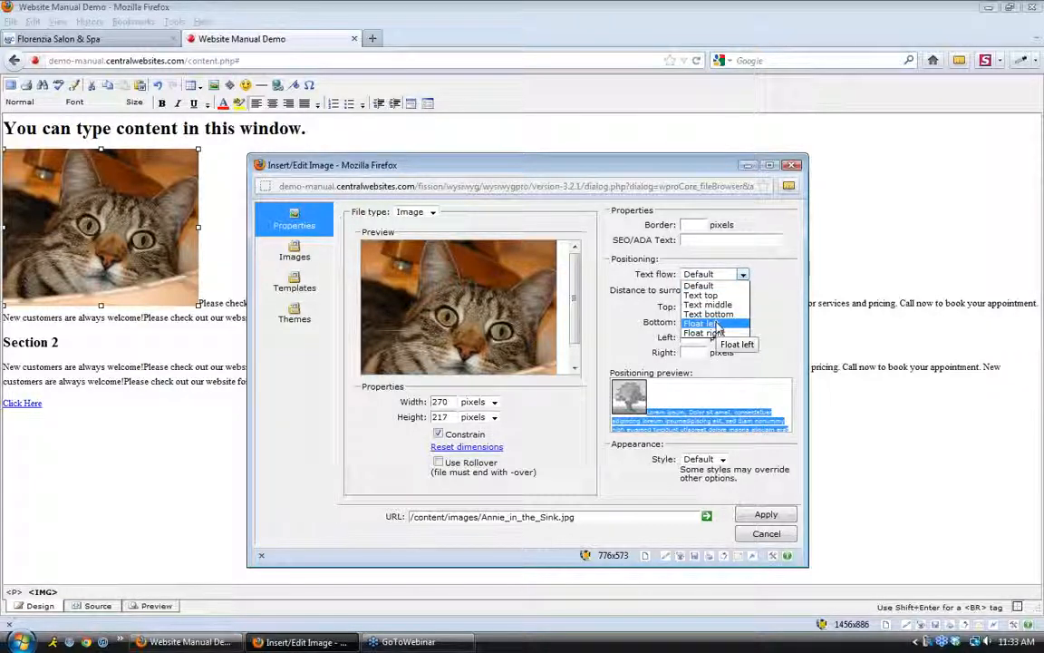
click(716, 321)
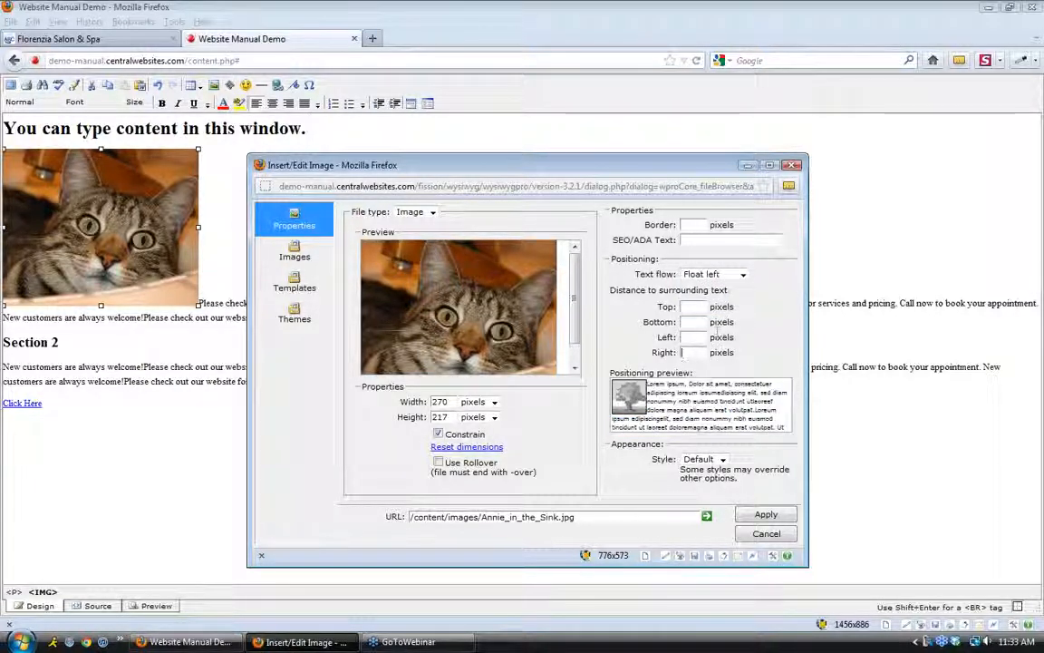
click(758, 339)
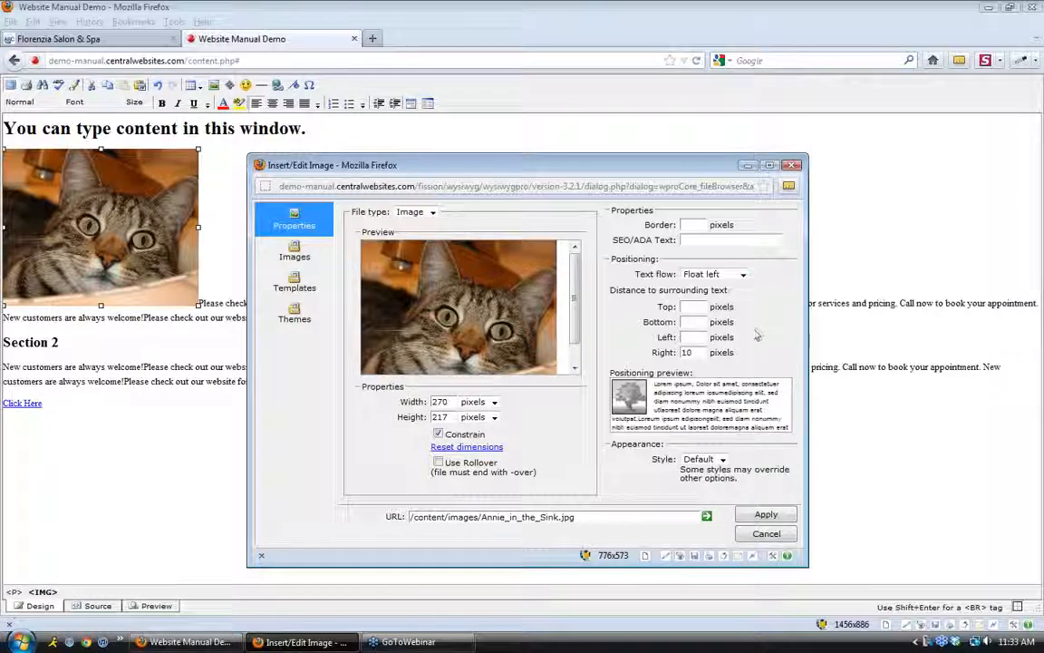
drag(664, 384, 667, 410)
click(665, 410)
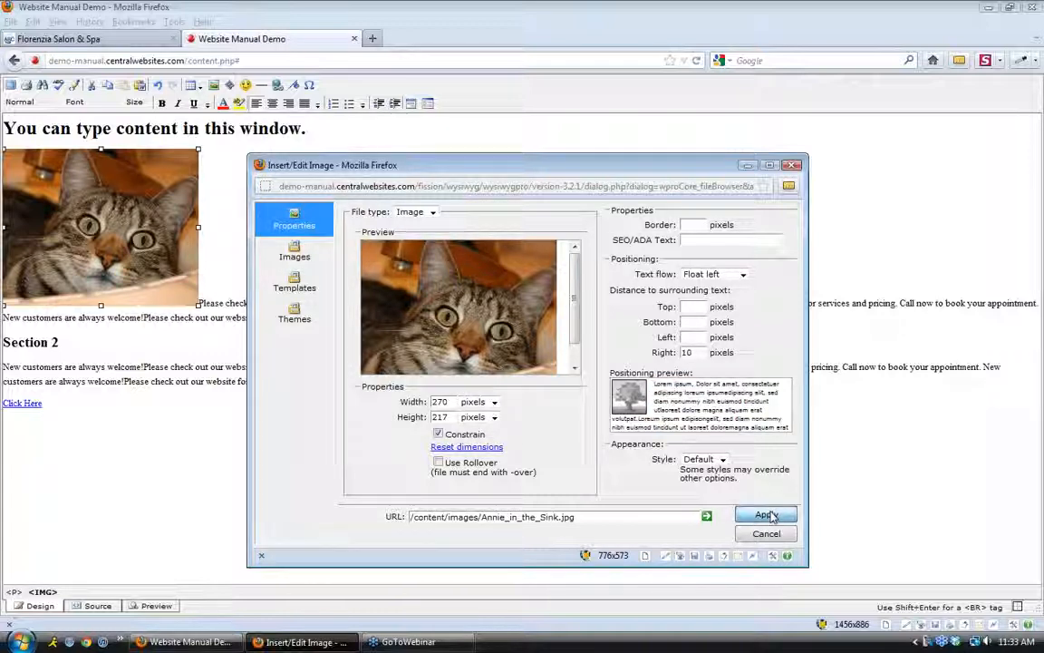
click(767, 515)
click(303, 307)
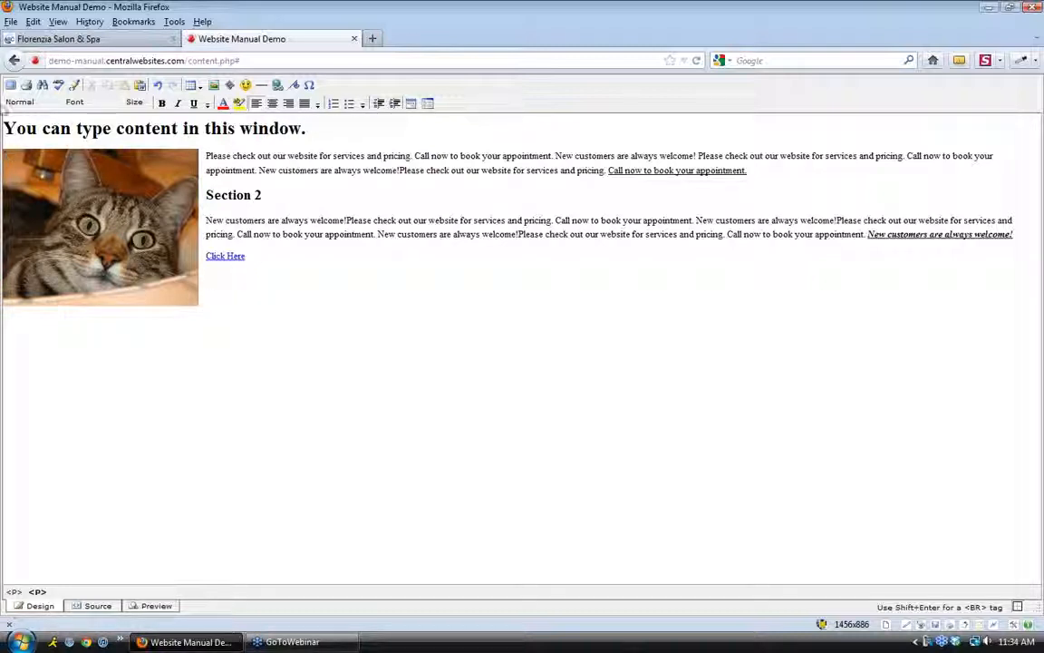
Apply the cat-photo edits to Test Page 1 and show its Search Engines (SEO) tab
click(11, 85)
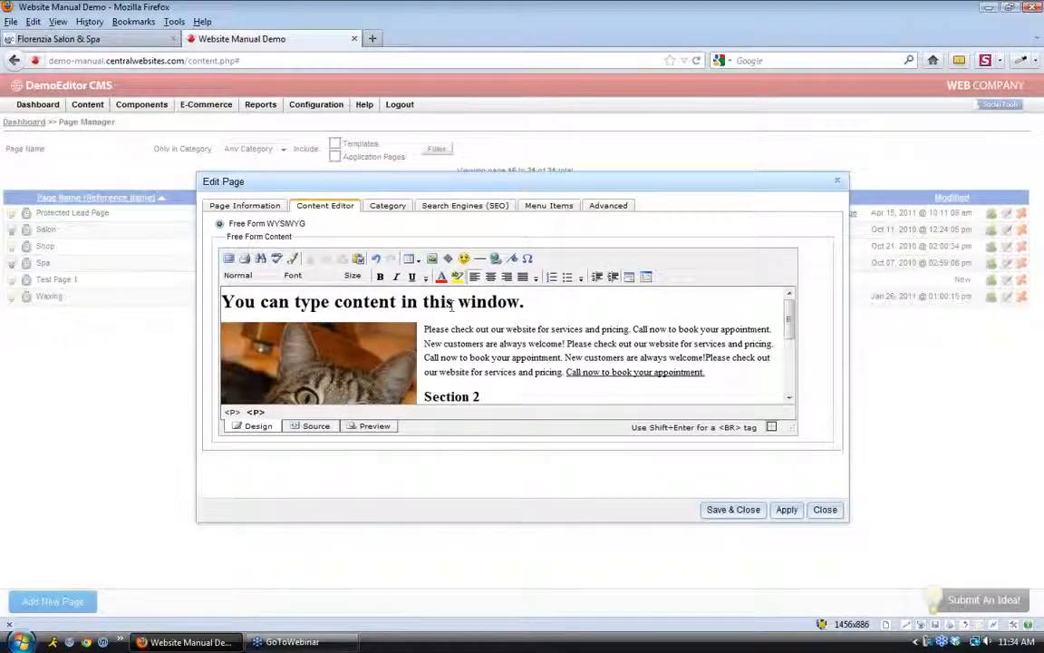
click(786, 511)
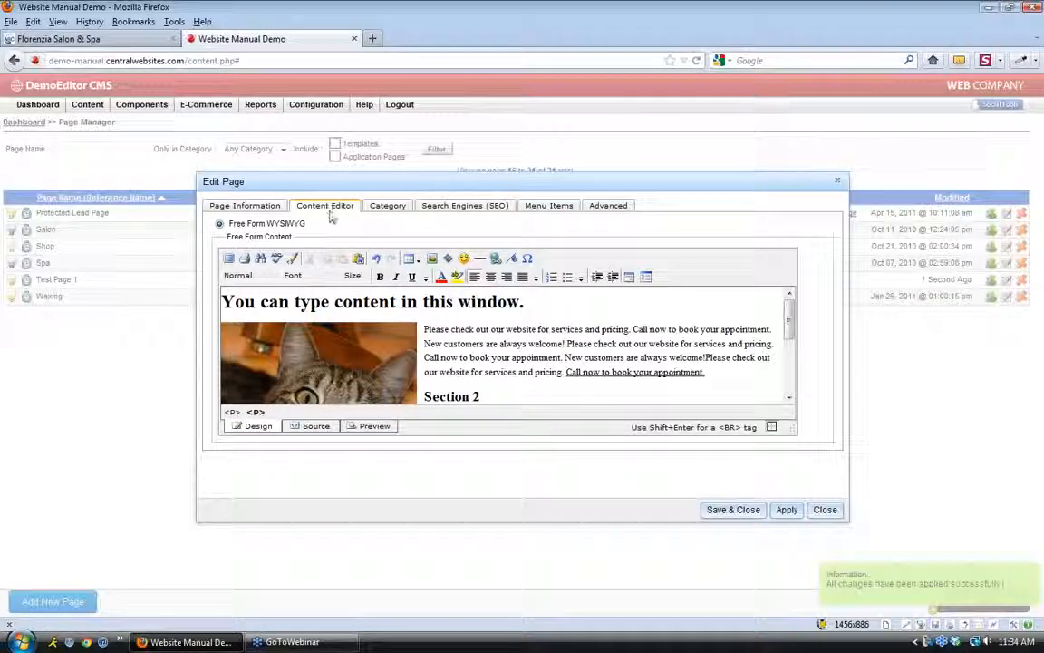
click(462, 207)
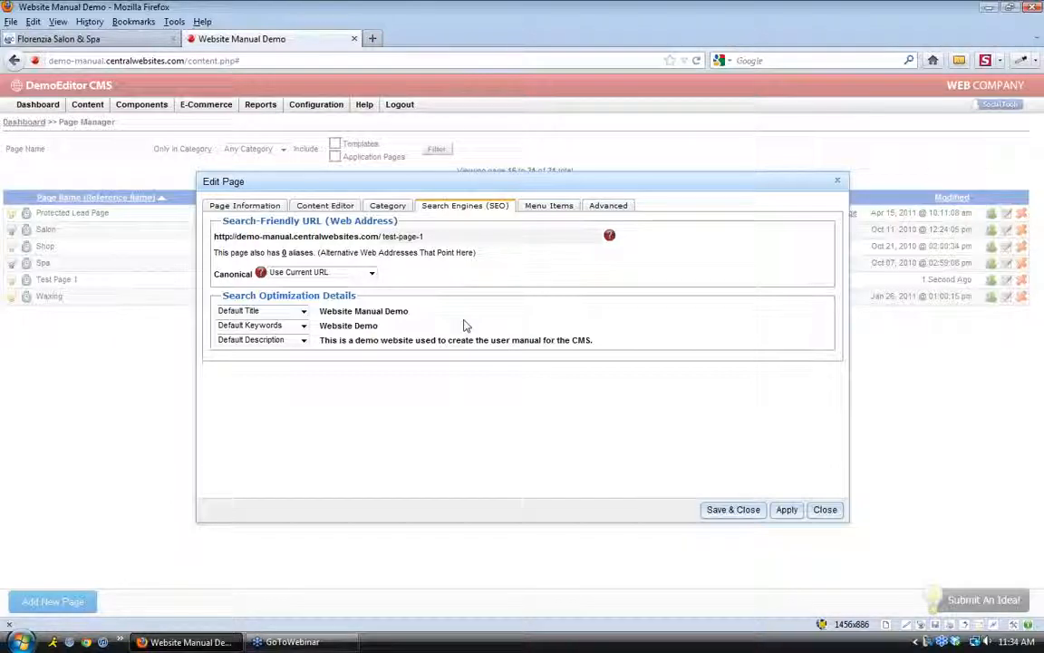
Switch Test Page 1's title setting from Default Title to Custom Title
click(303, 311)
click(270, 328)
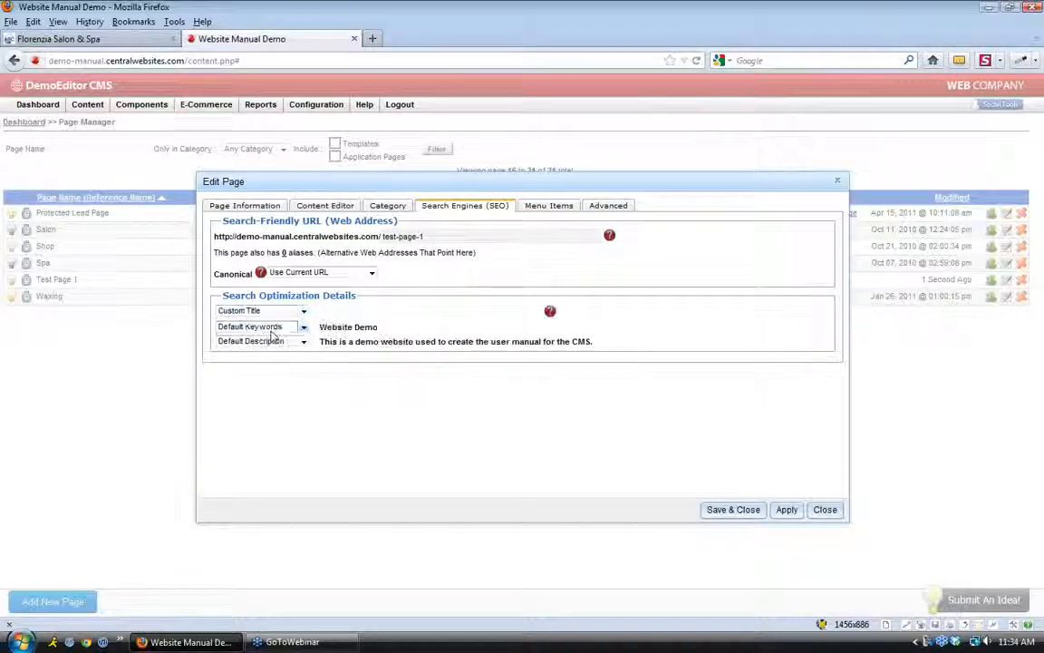
click(357, 313)
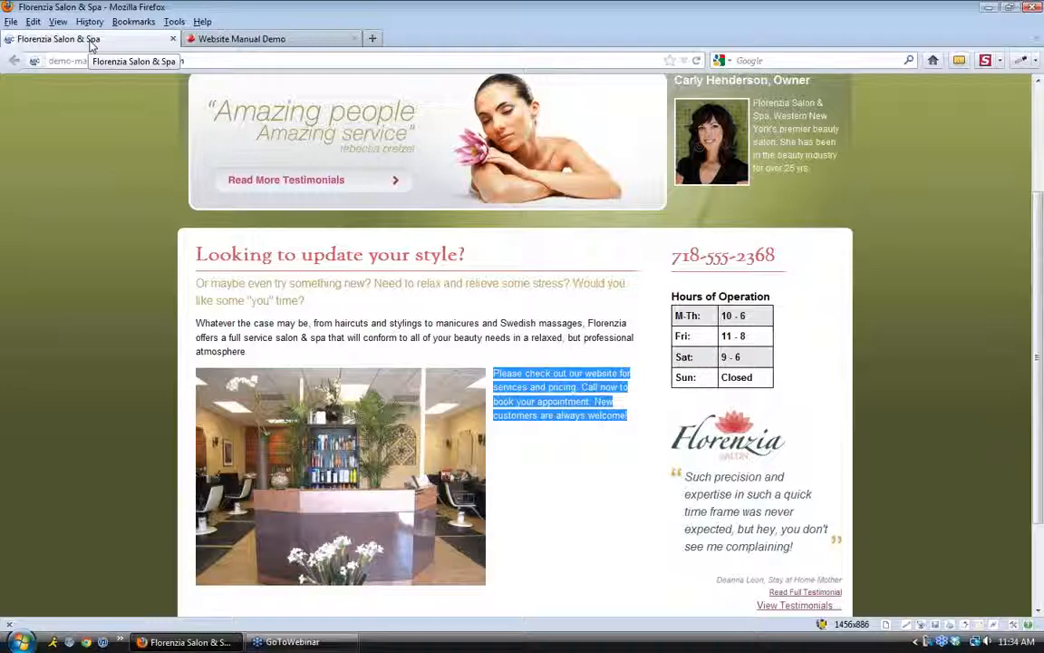
Go back to the Website Manual Demo tab showing Test Page 1's SEO settings
click(199, 39)
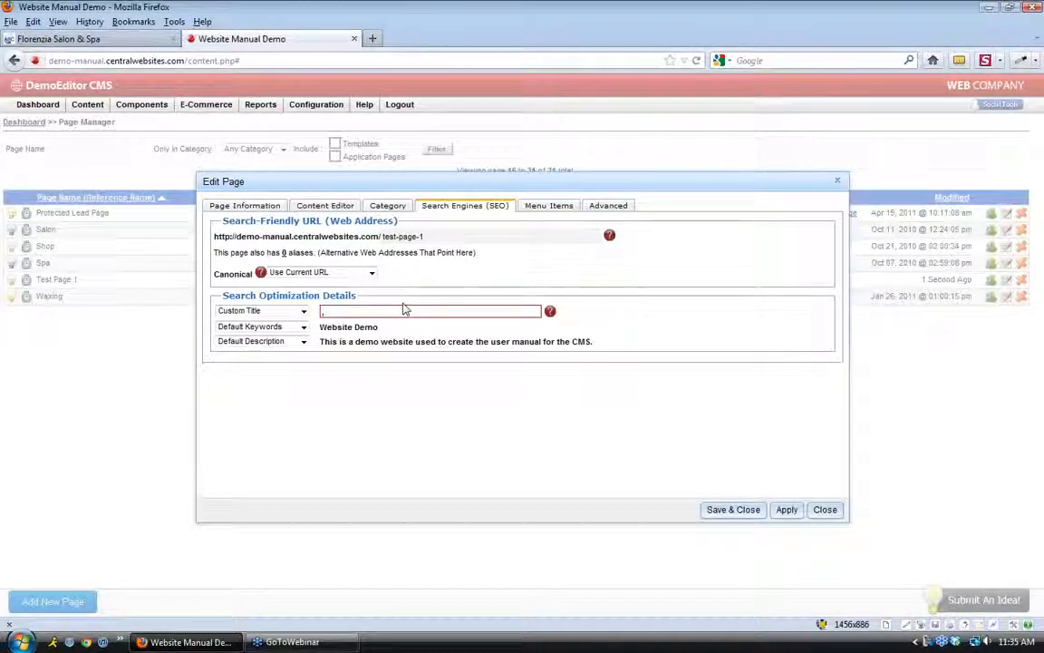
Choose Custom Keywords and enter 'keyword 1, keyword 2' for Test Page 1
click(303, 327)
click(284, 350)
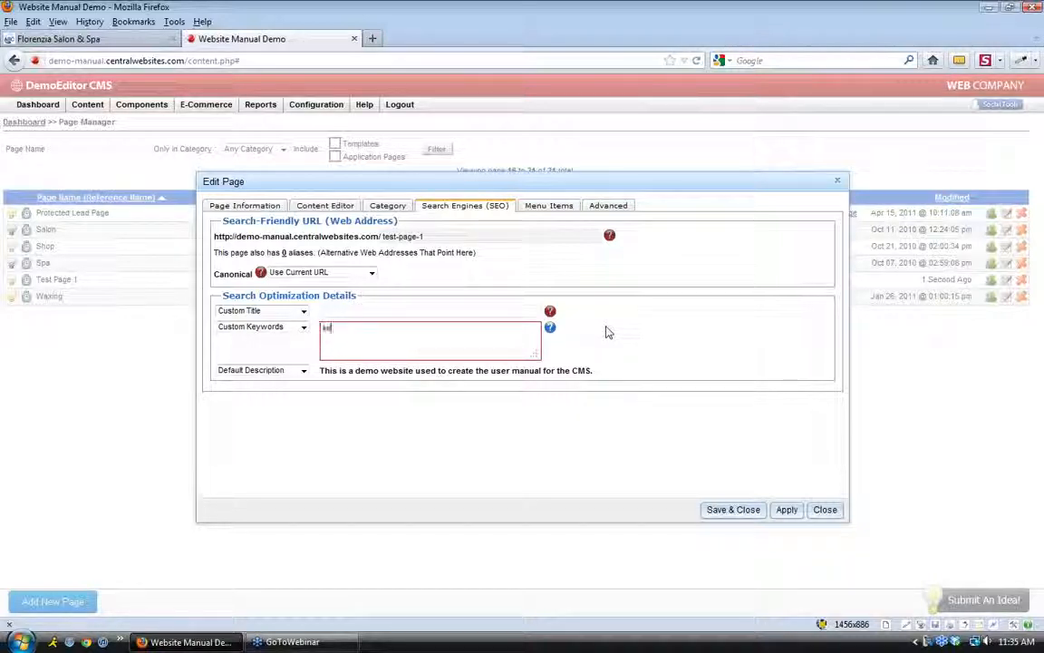
text(yword 1, keyword 2,)
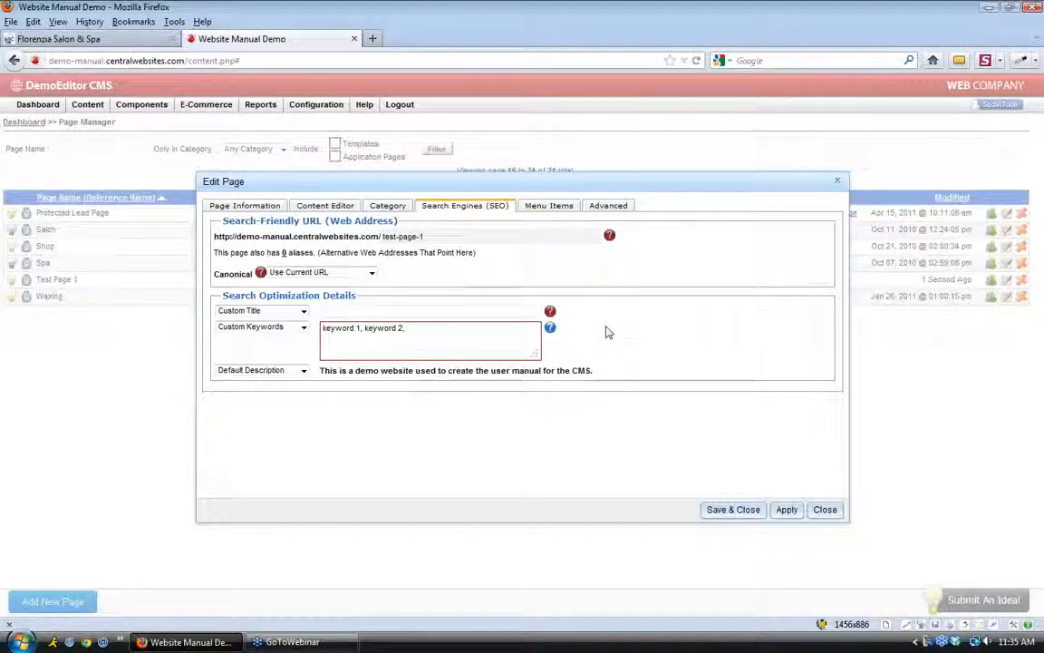
drag(322, 328, 419, 331)
click(419, 332)
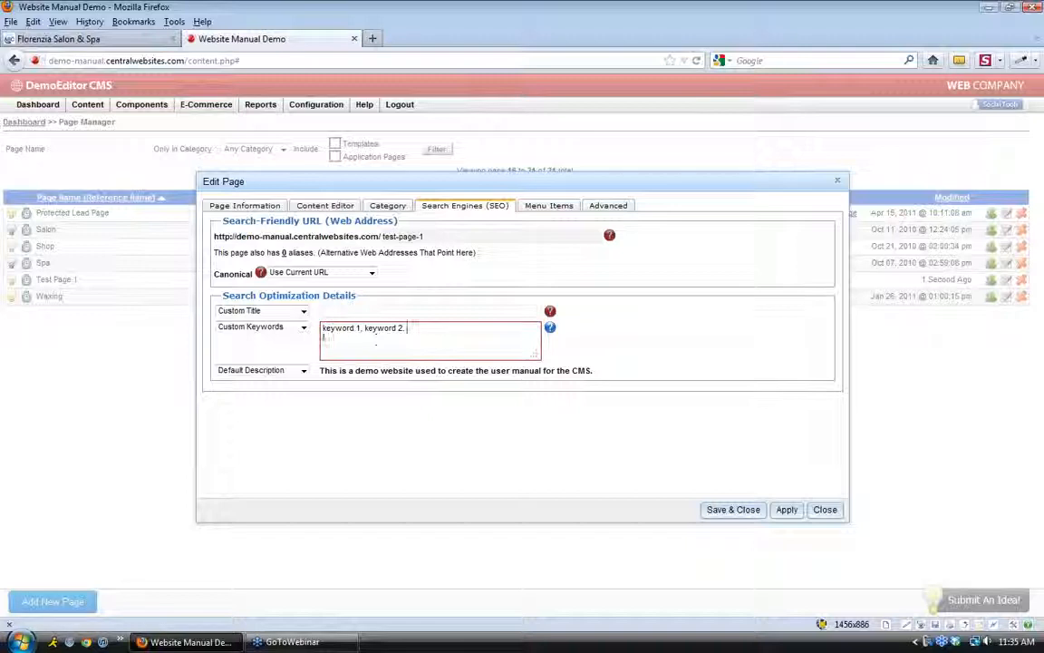
click(319, 207)
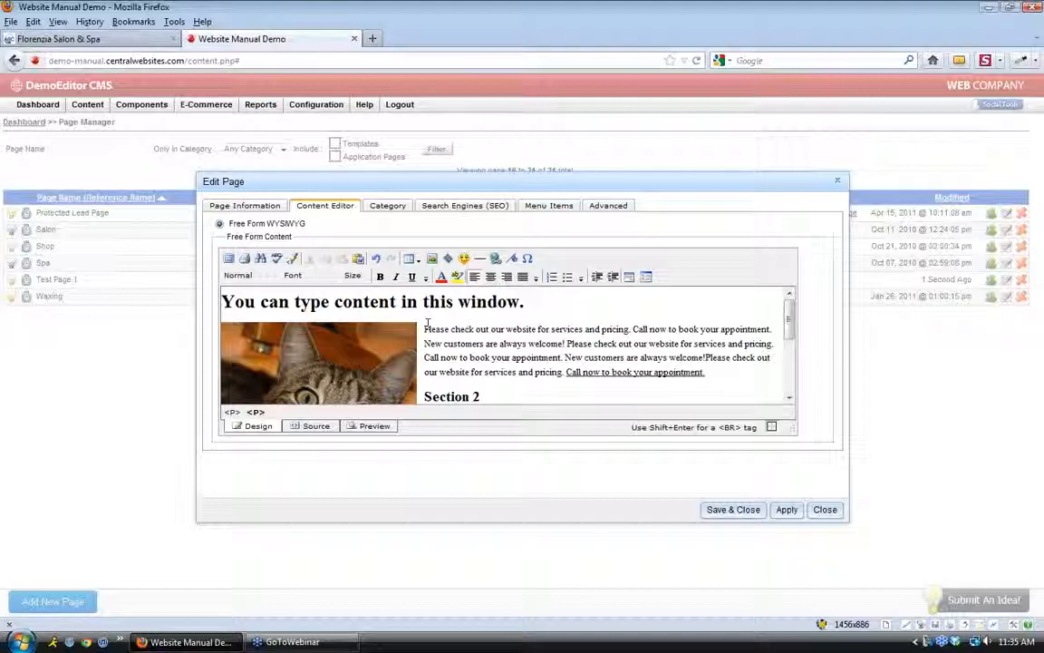
Retype the custom keywords as 'keyword 1, keyword 2' and return to the SEO settings
click(467, 206)
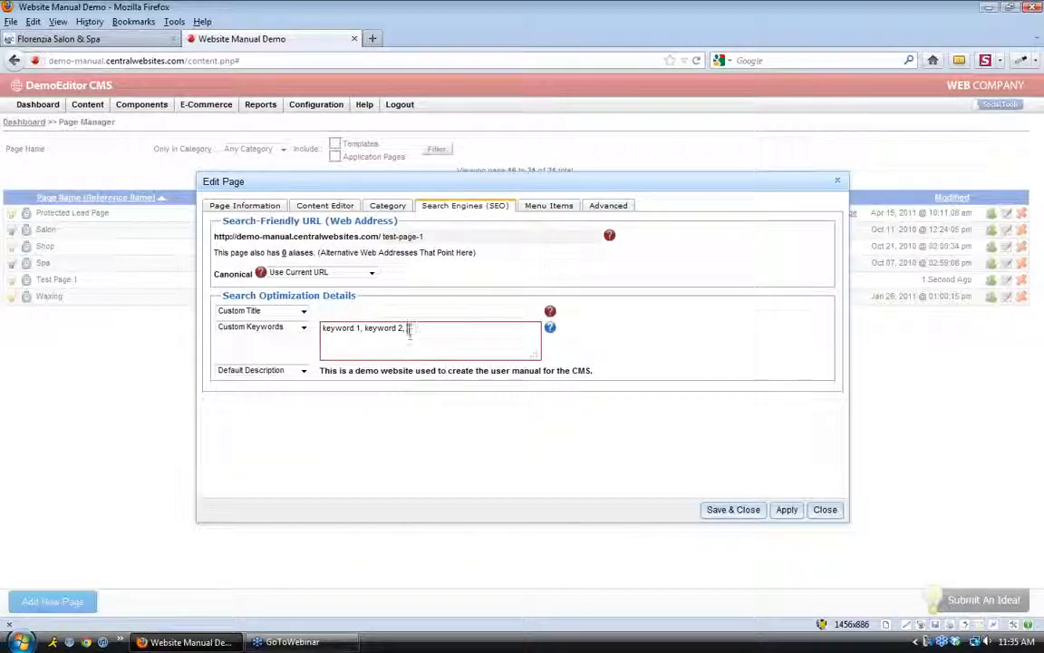
drag(408, 328, 322, 327)
text(keyword 1, keyword 2)
click(325, 206)
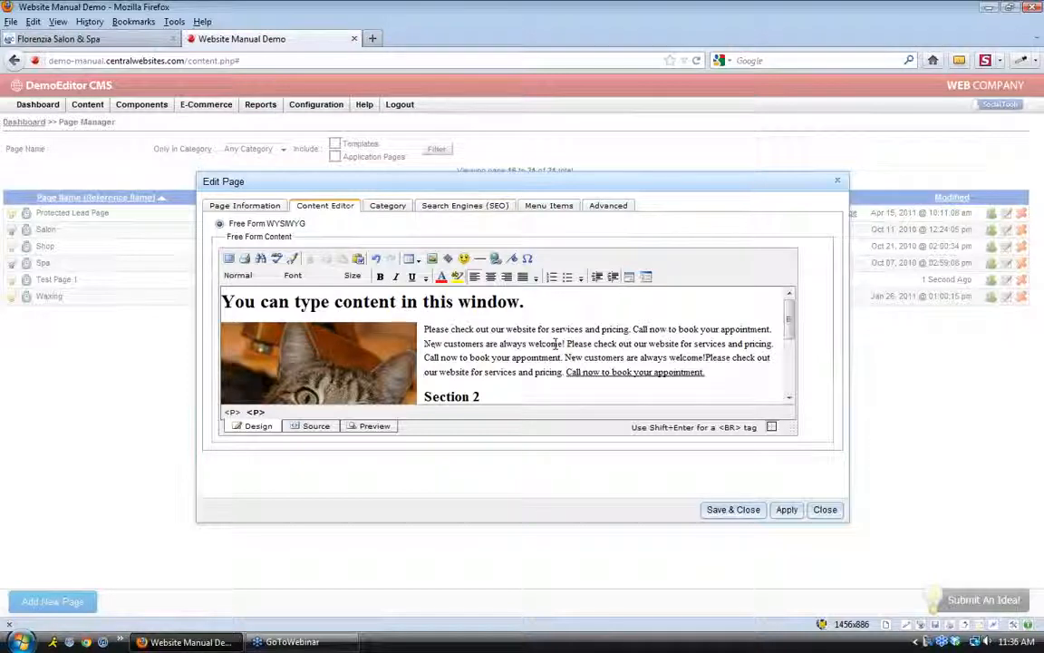
click(741, 374)
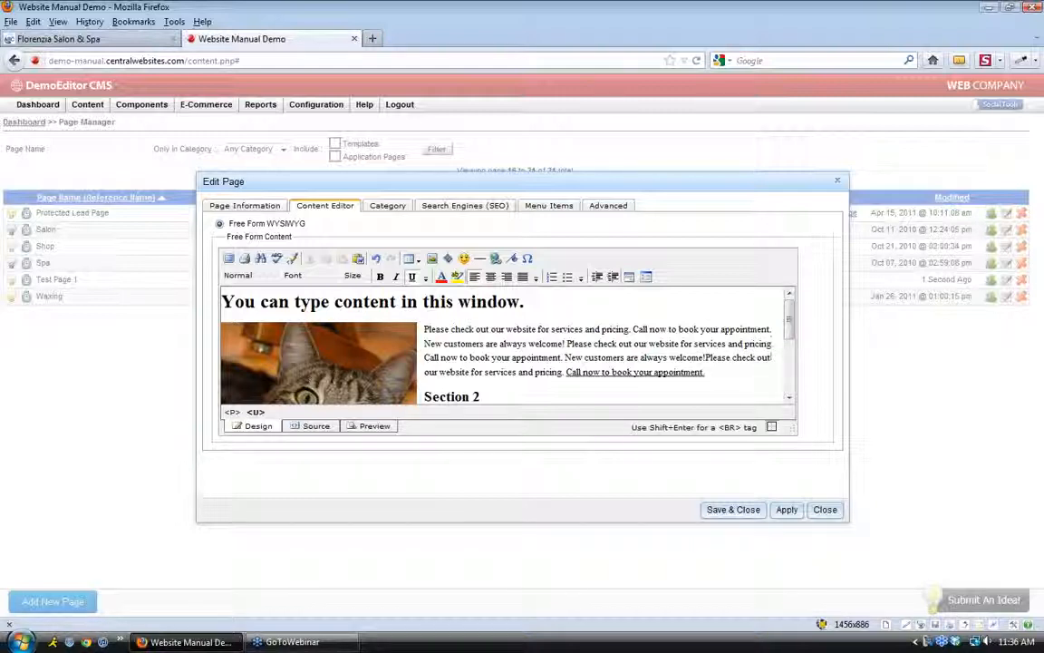
click(458, 206)
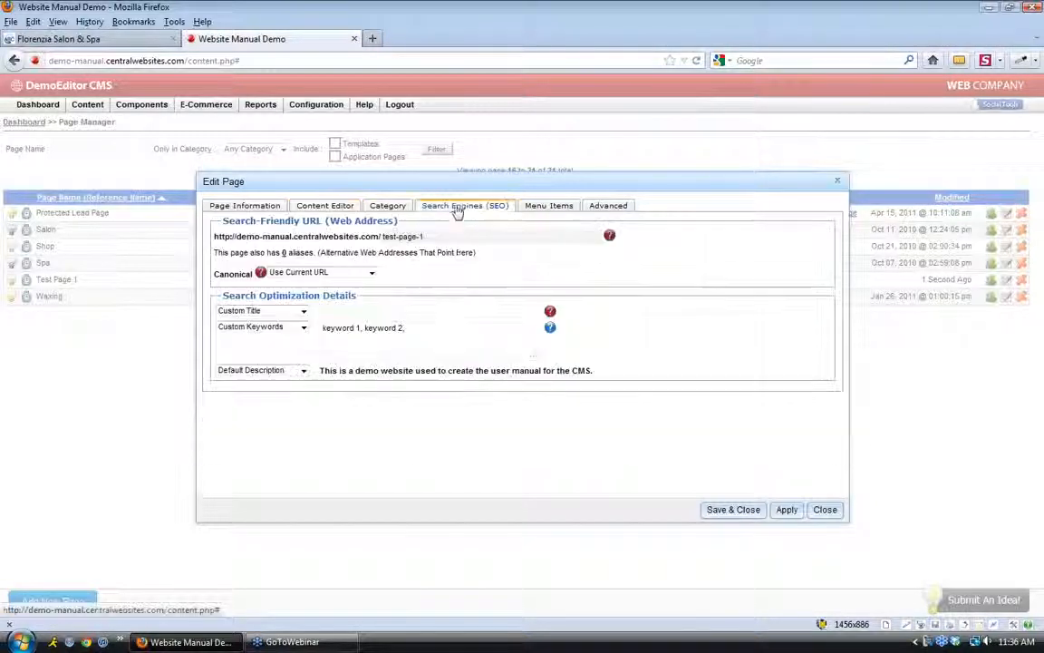
click(432, 324)
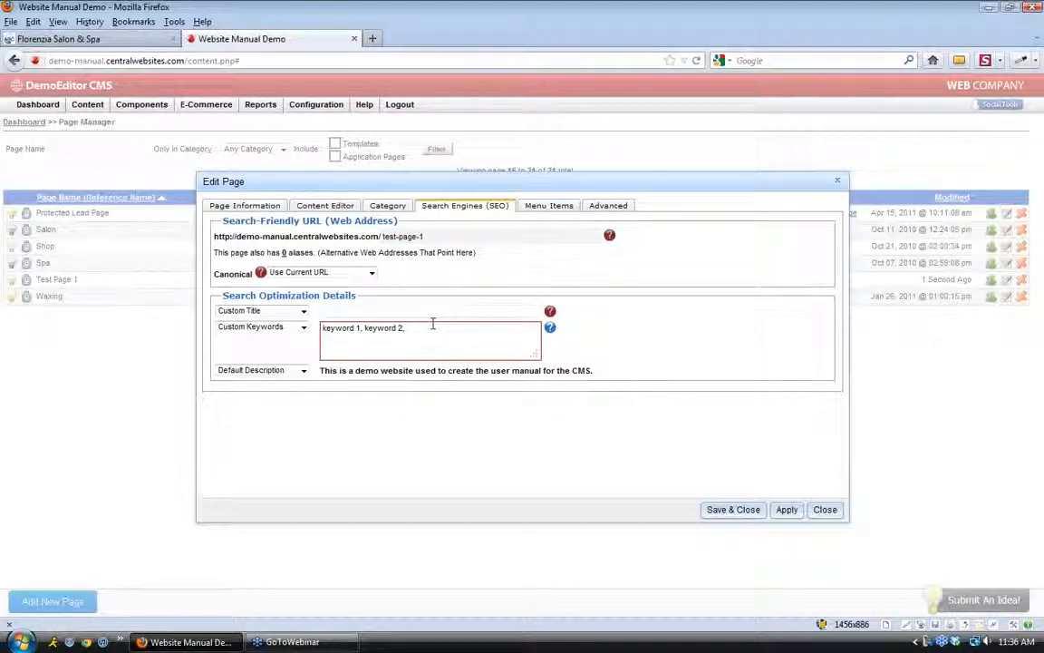
Change Test Page 1's description option to Custom Description
click(304, 372)
click(267, 384)
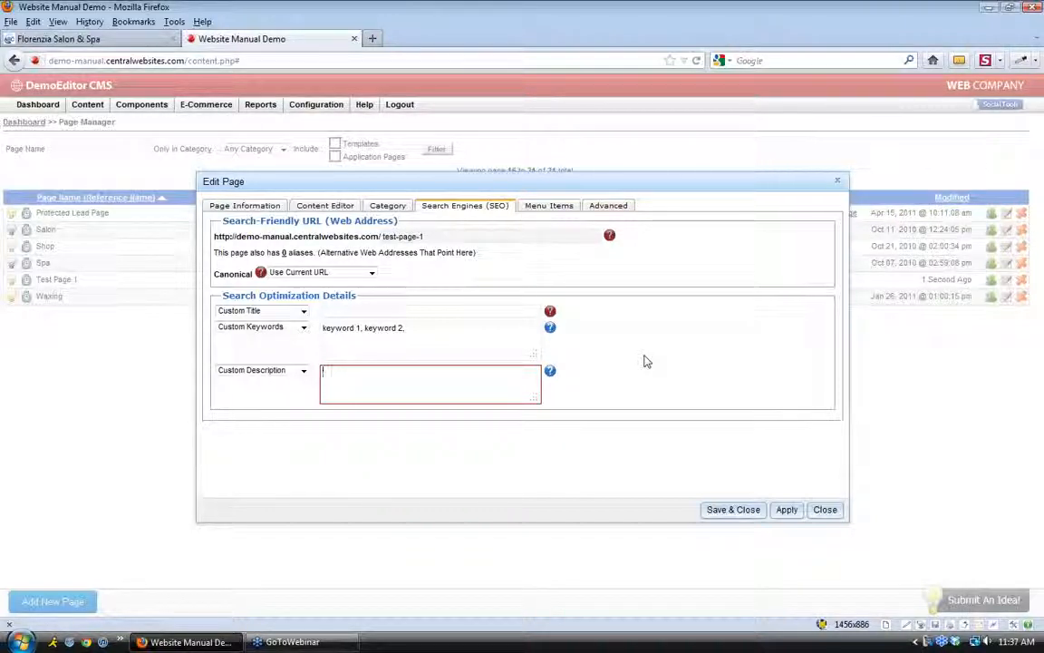
Save Test Page 1's SEO settings, then delete the old Test item from the Main Menu
click(717, 518)
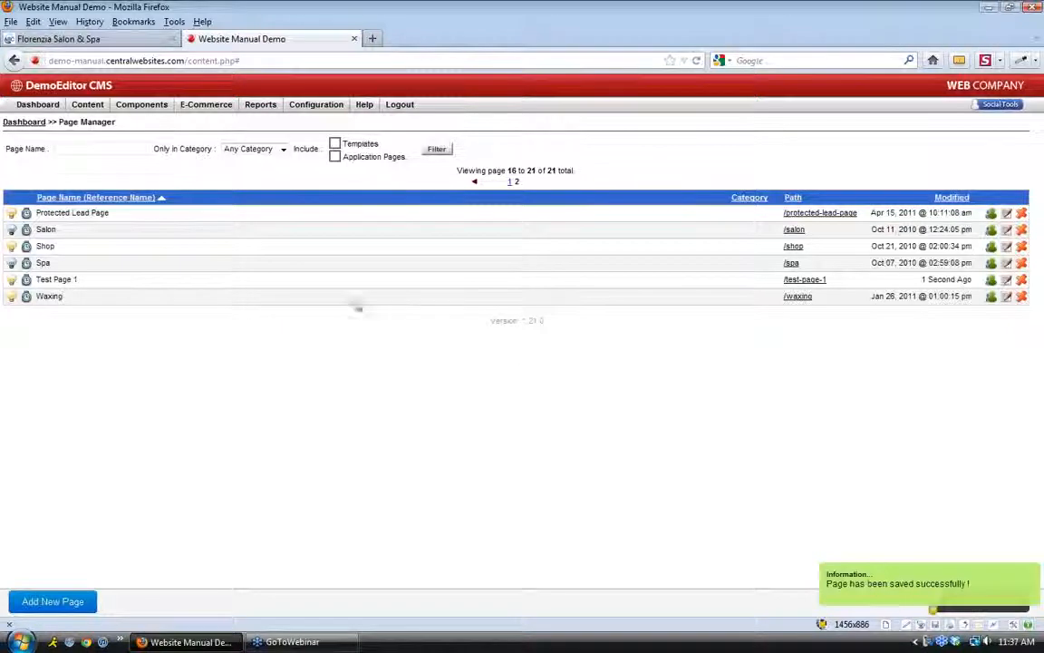
click(37, 105)
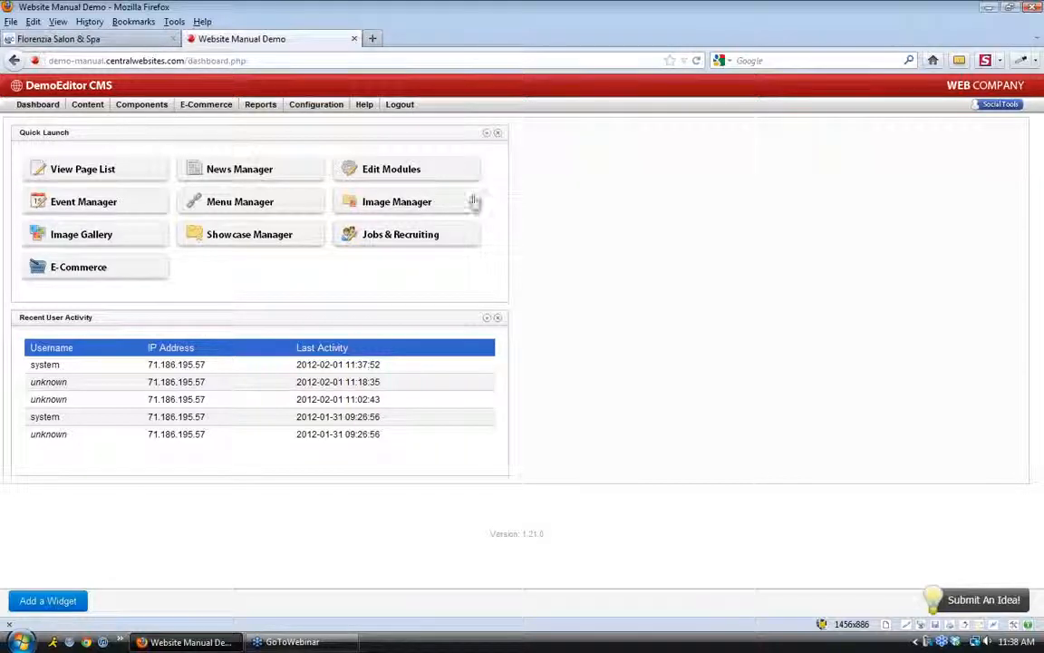
click(288, 209)
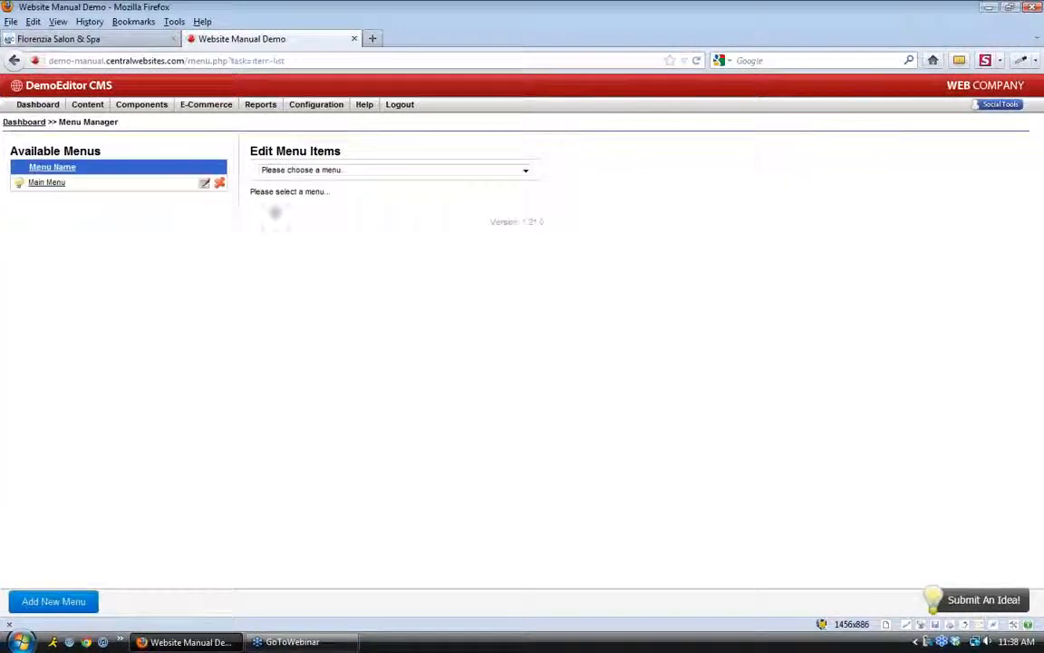
click(47, 184)
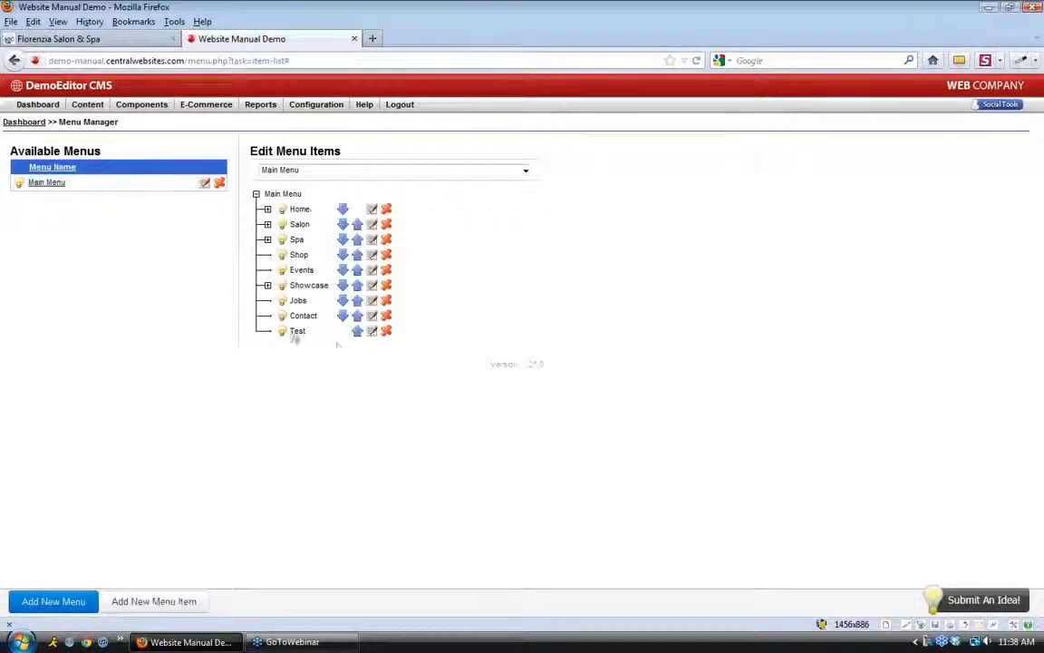
click(386, 333)
click(507, 301)
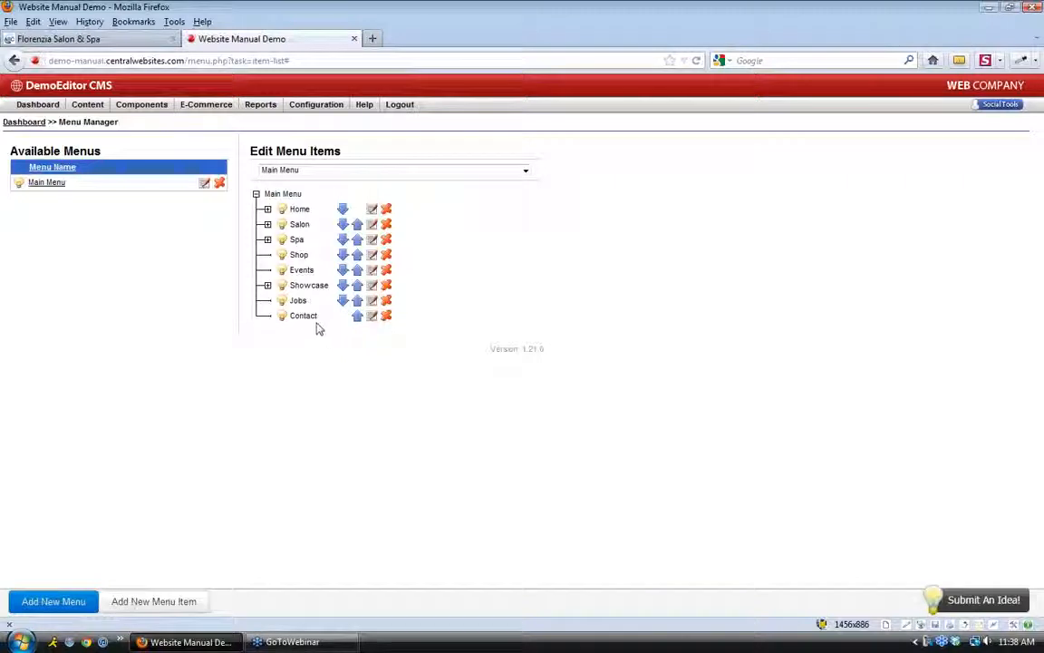
Move Contact up one place in the Main Menu so it sits above Jobs
drag(318, 314, 292, 304)
click(357, 315)
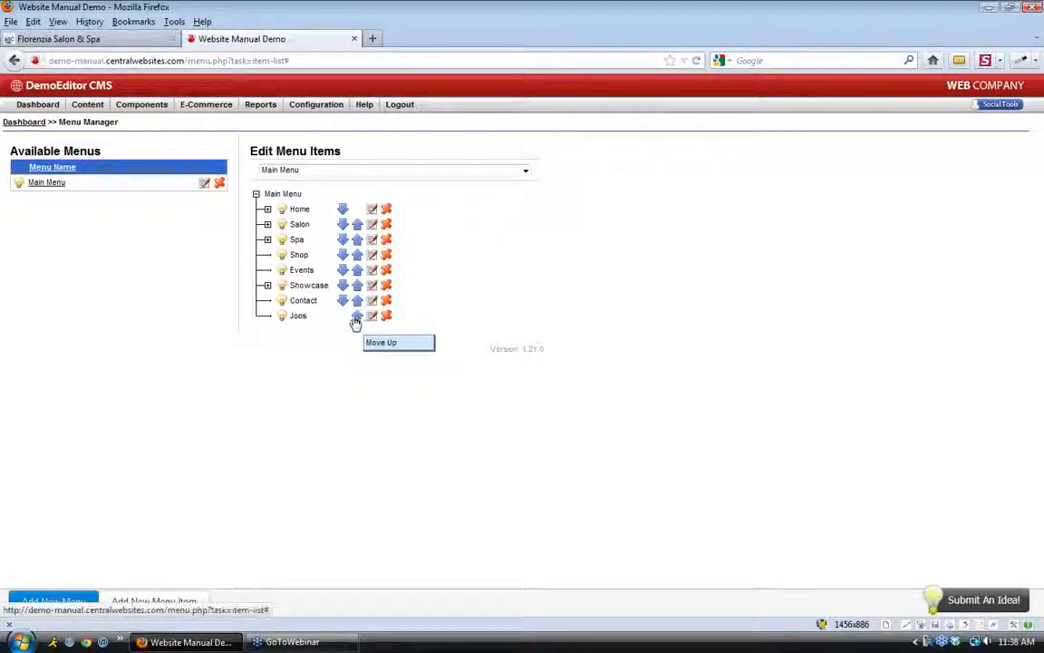
Reload the live salon site to check its menu order against the Menu Manager
click(113, 41)
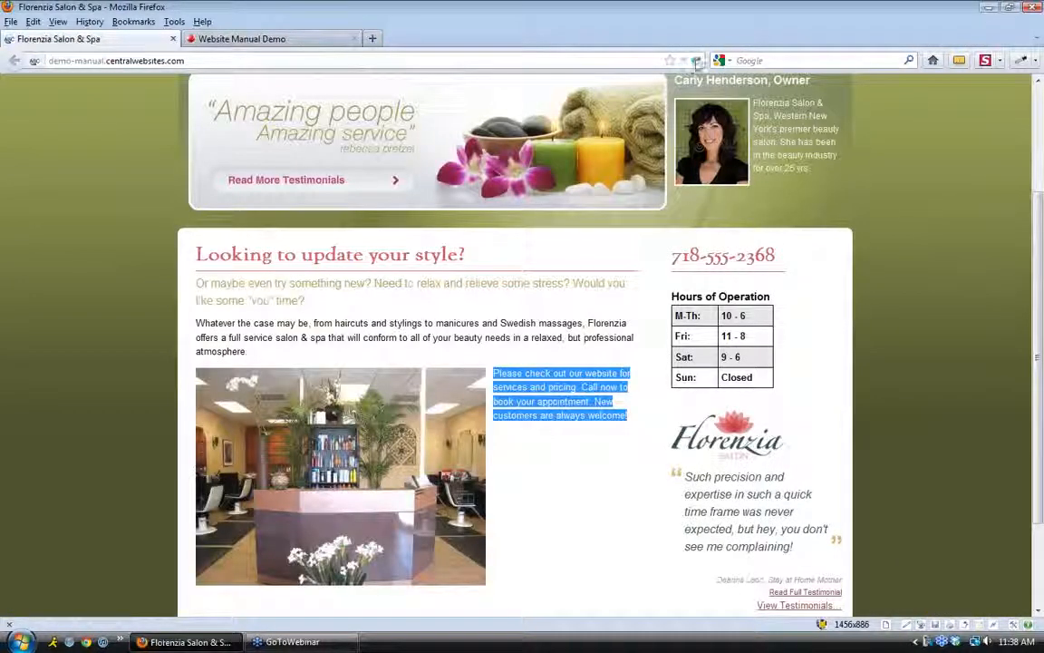
click(695, 60)
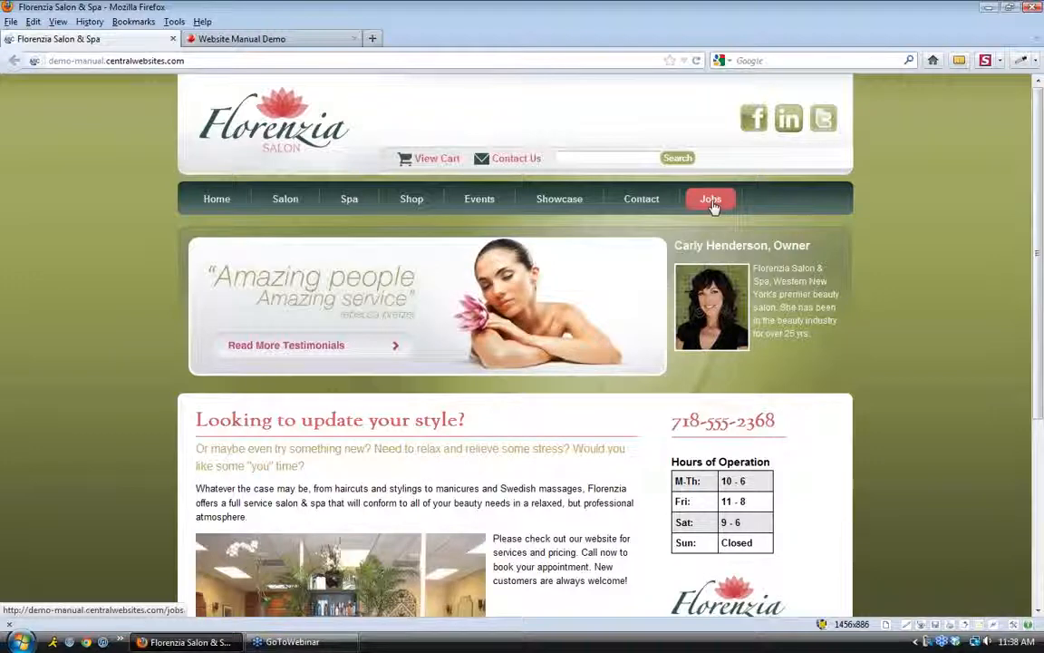
click(243, 41)
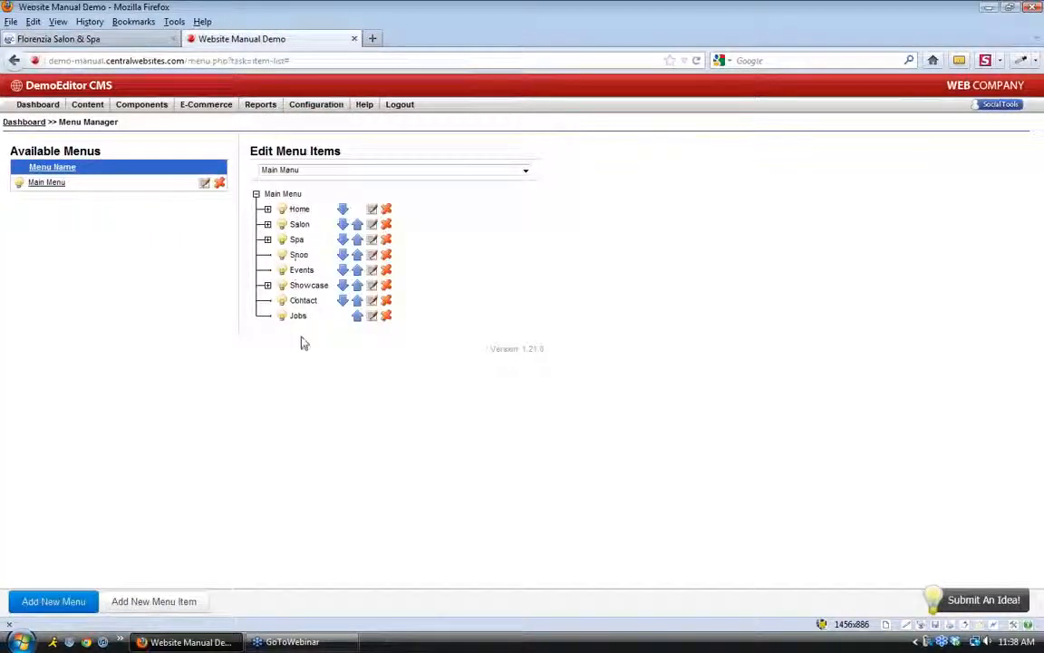
click(122, 40)
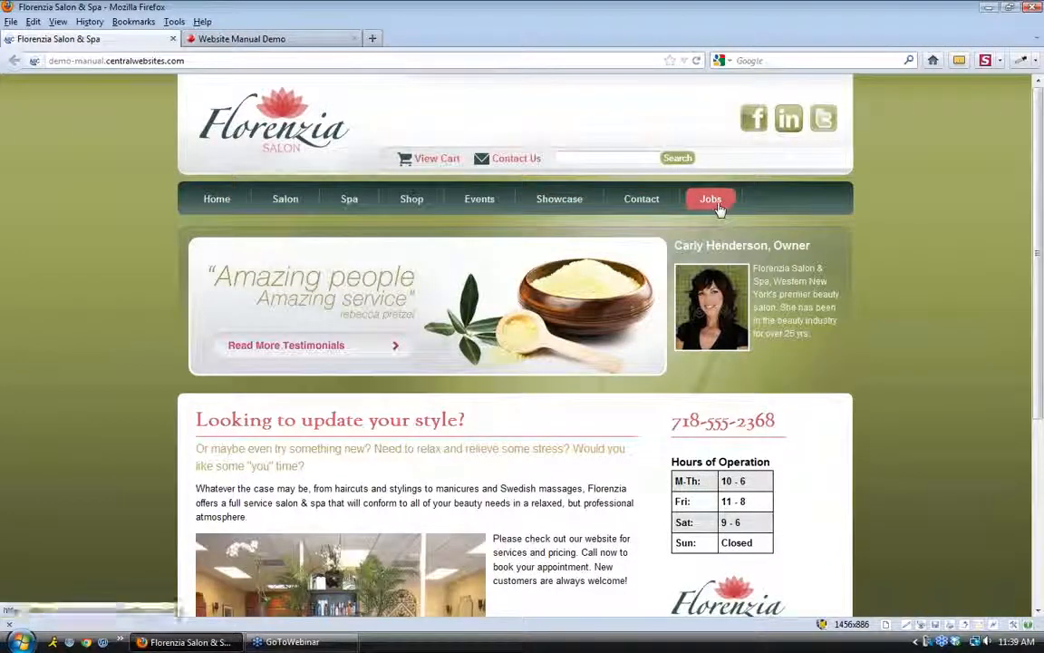
click(207, 38)
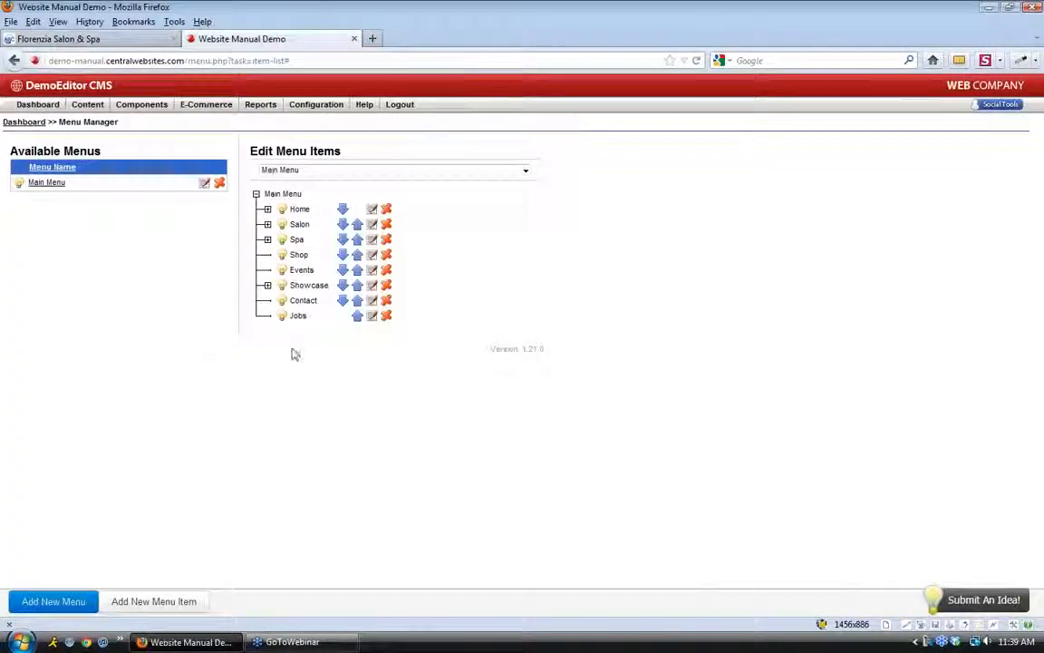
Move Contact back below Jobs and reload the site to confirm the order
click(343, 300)
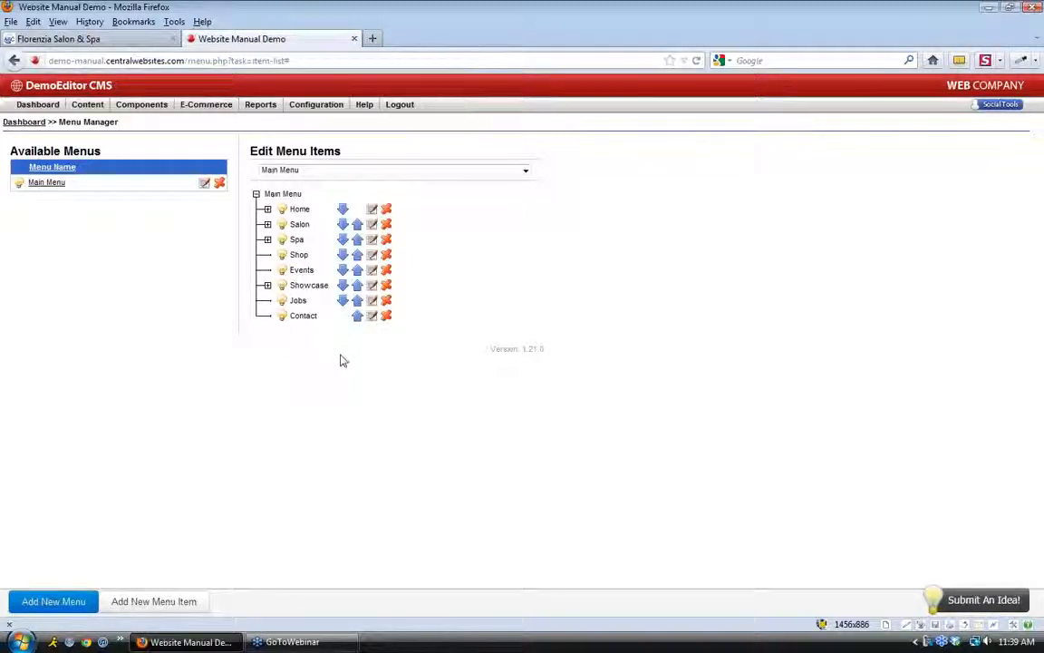
click(113, 39)
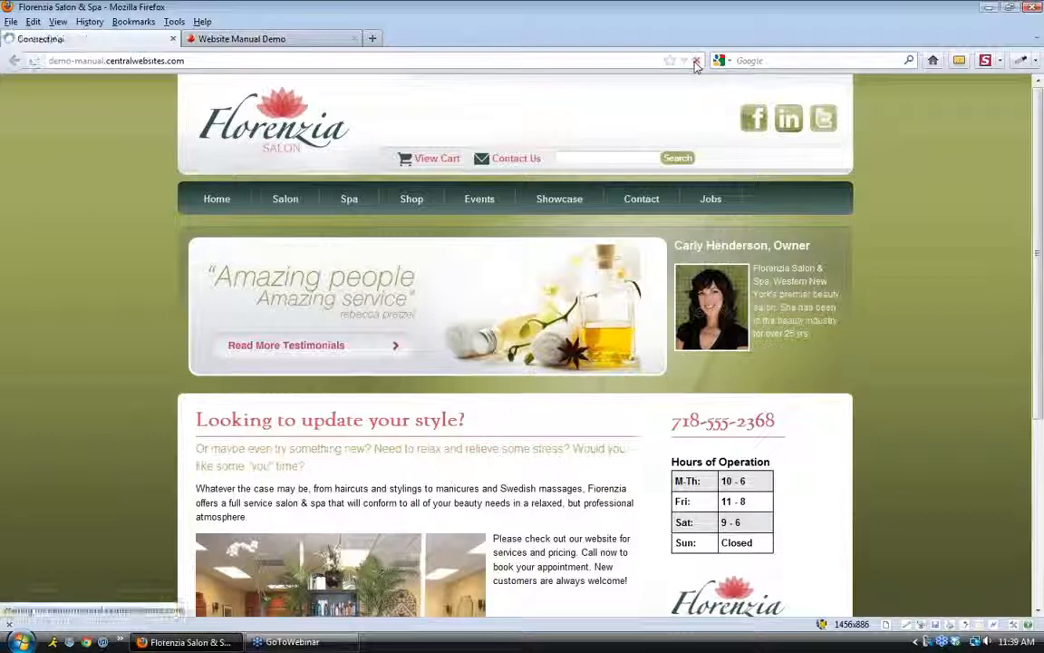
click(696, 61)
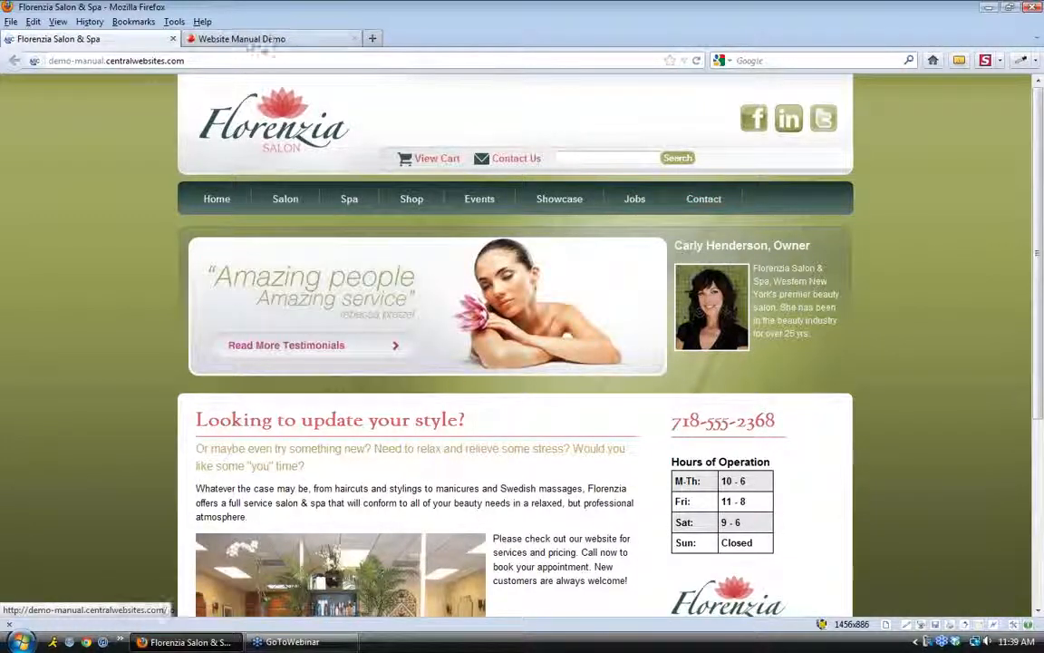
click(240, 39)
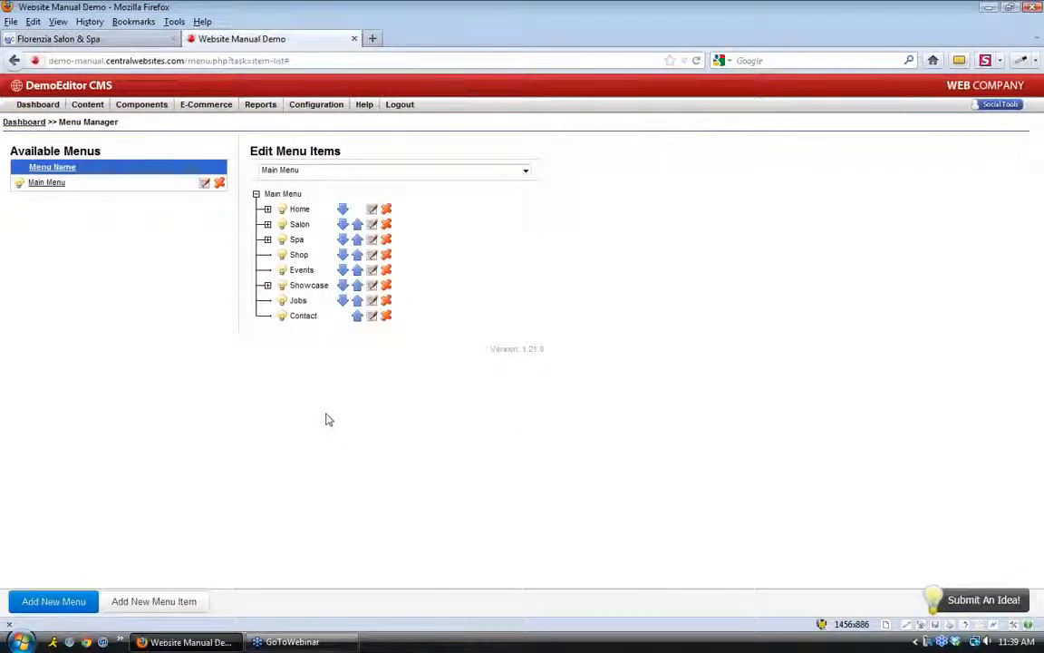
Add a new menu item with Name 'Test' and Caption 'Test', keeping Main Menu as parent
click(178, 608)
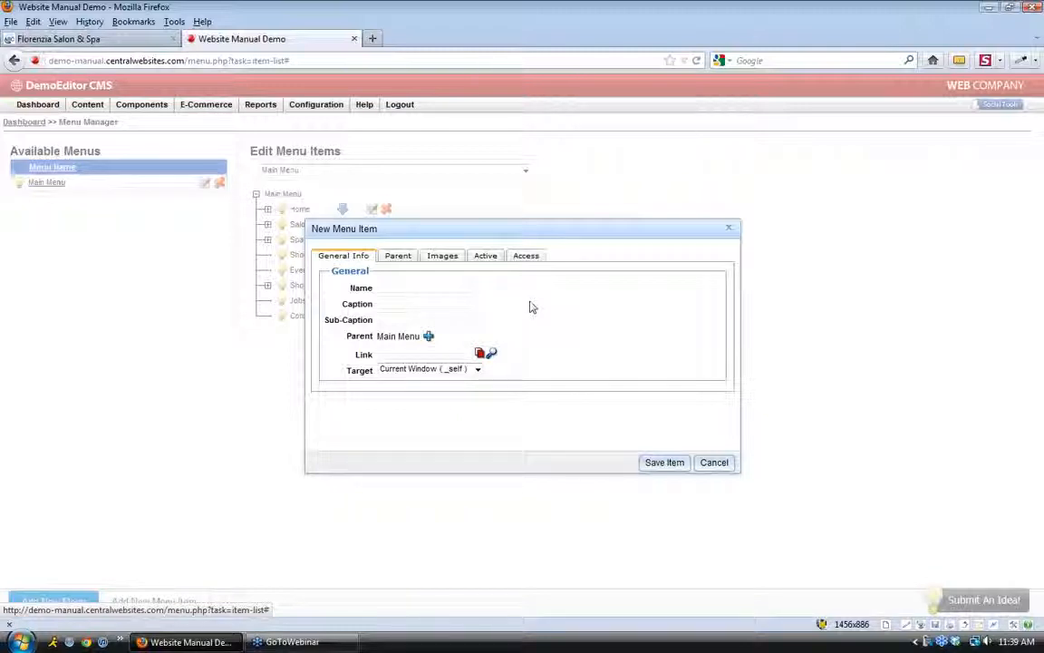
click(458, 286)
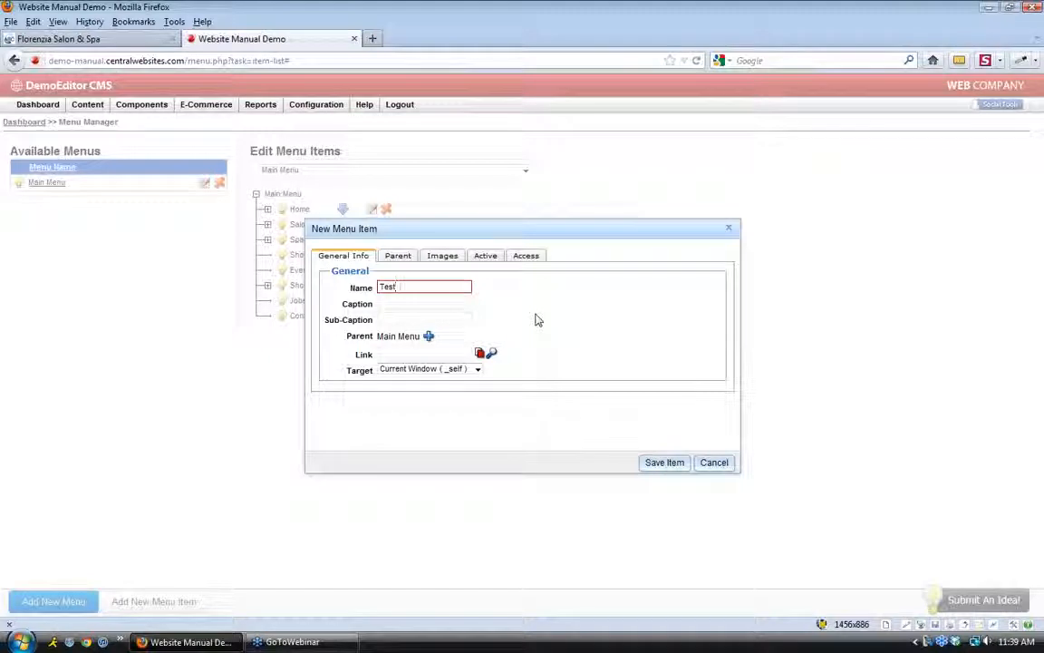
key(Tab)
click(411, 303)
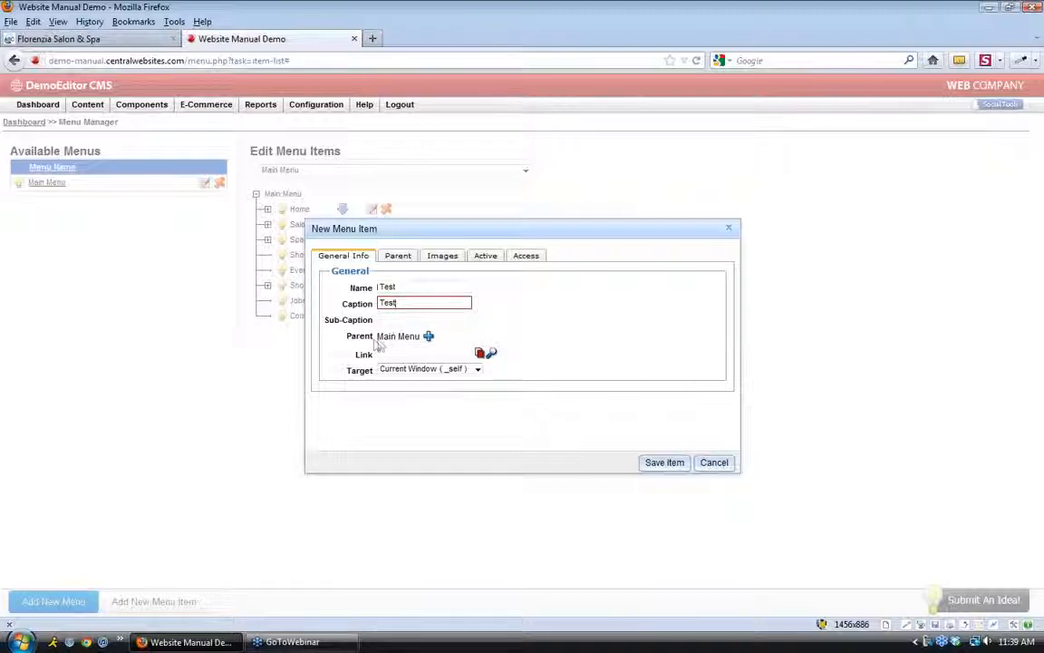
drag(379, 339, 416, 338)
click(420, 337)
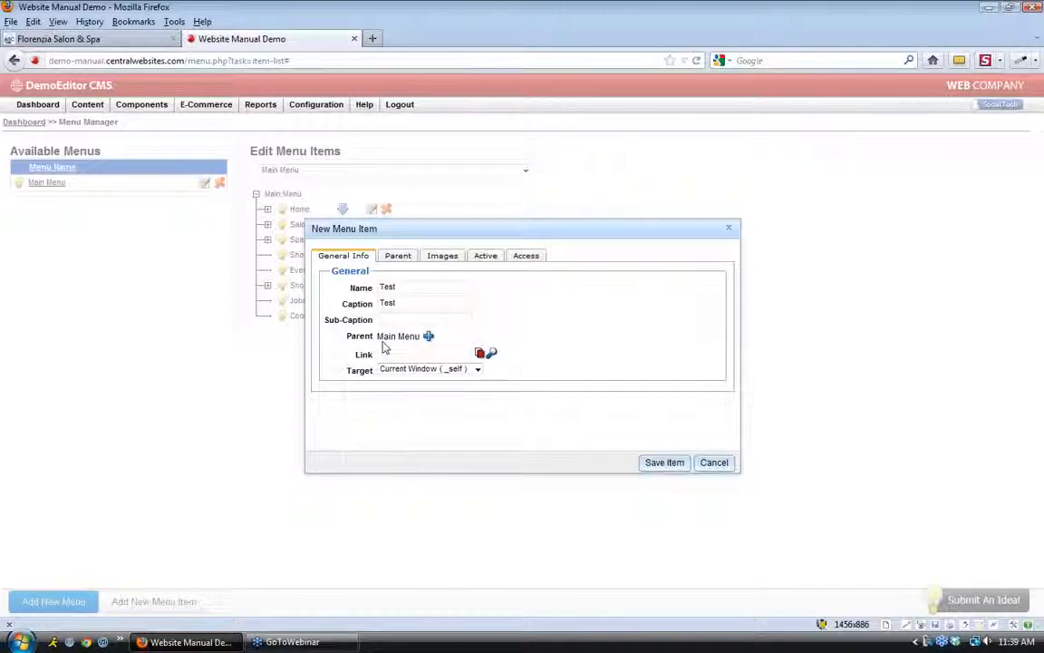
Compare the live salon site's navigation with the new item's Main Menu parent value
click(104, 39)
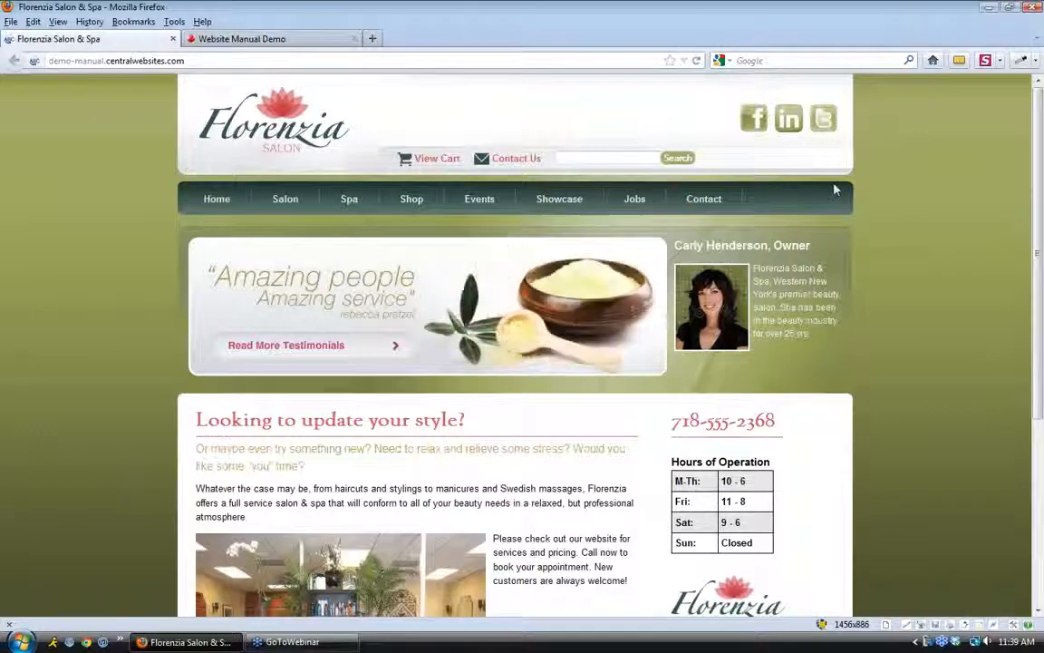
click(219, 41)
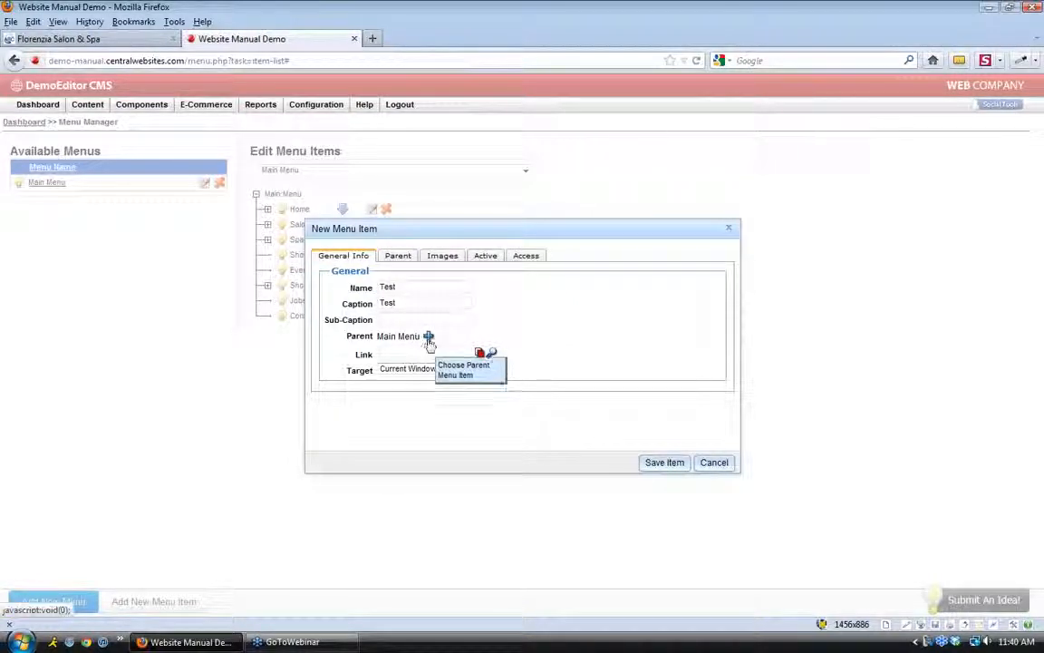
click(102, 38)
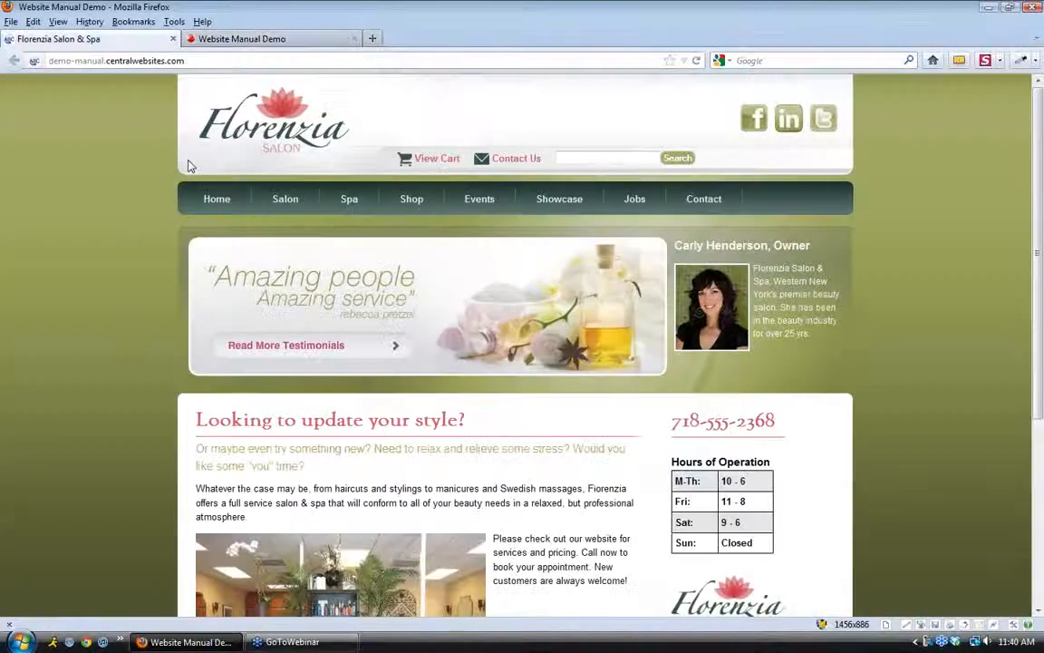
mouse_move(304, 198)
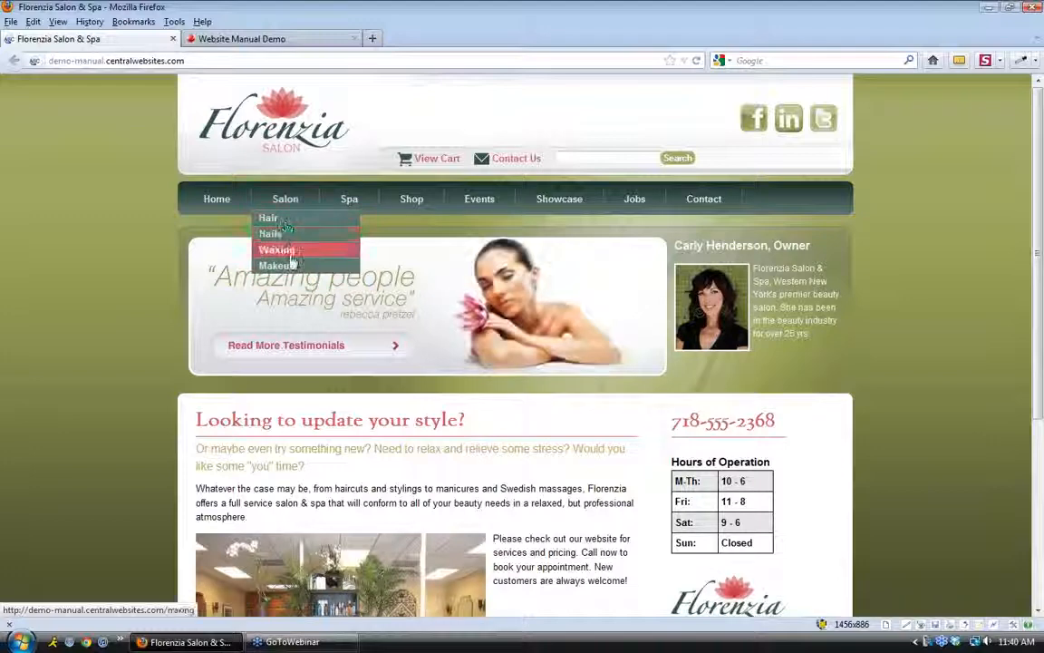
click(242, 39)
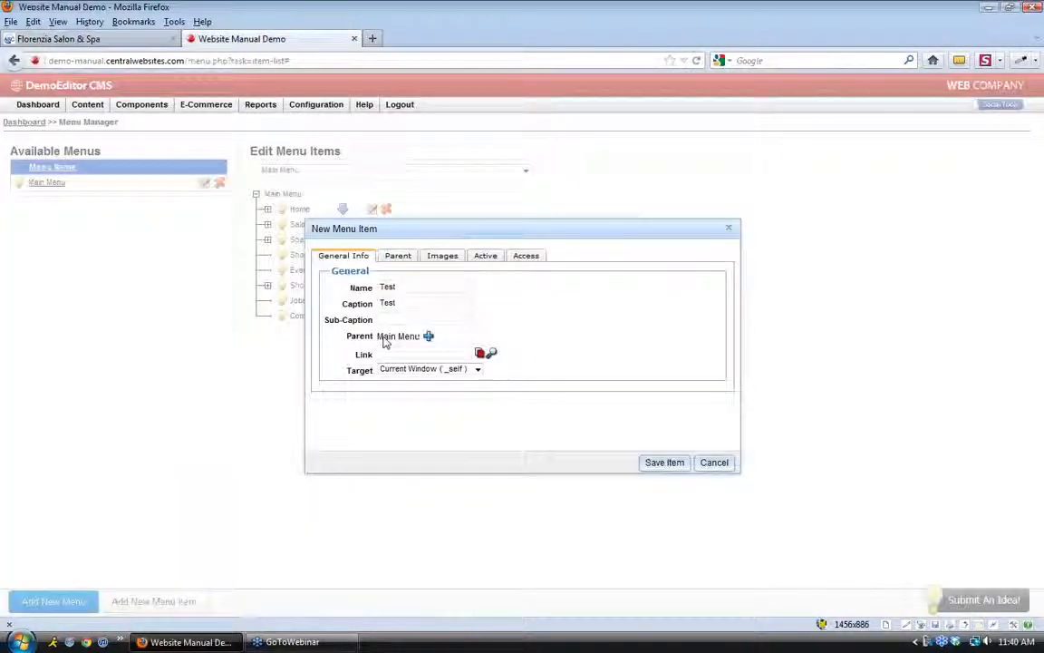
drag(379, 339, 420, 337)
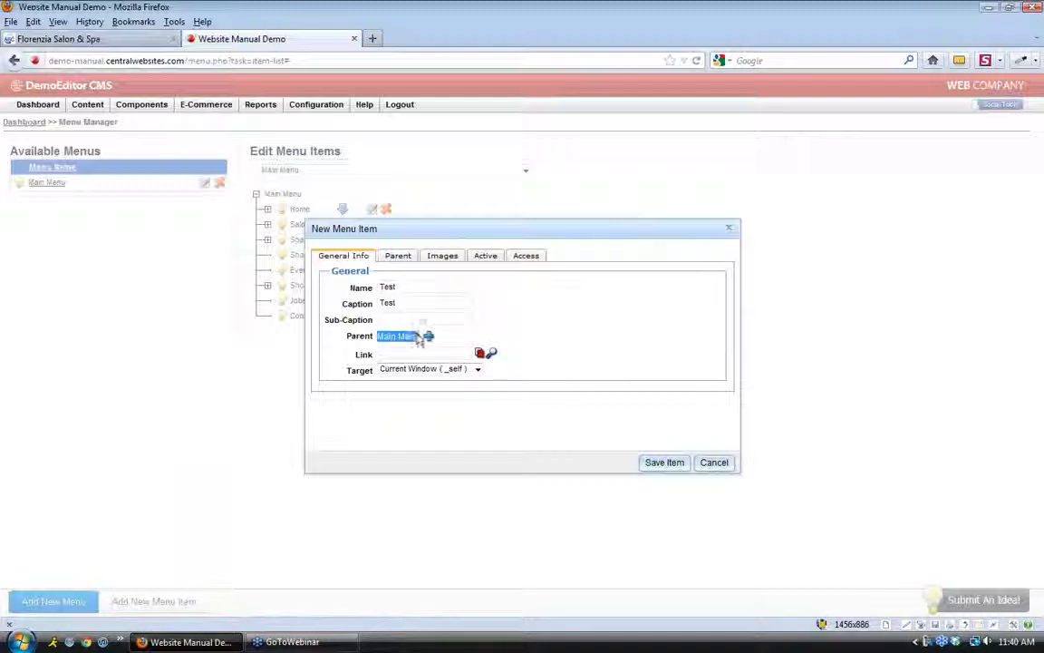
click(572, 316)
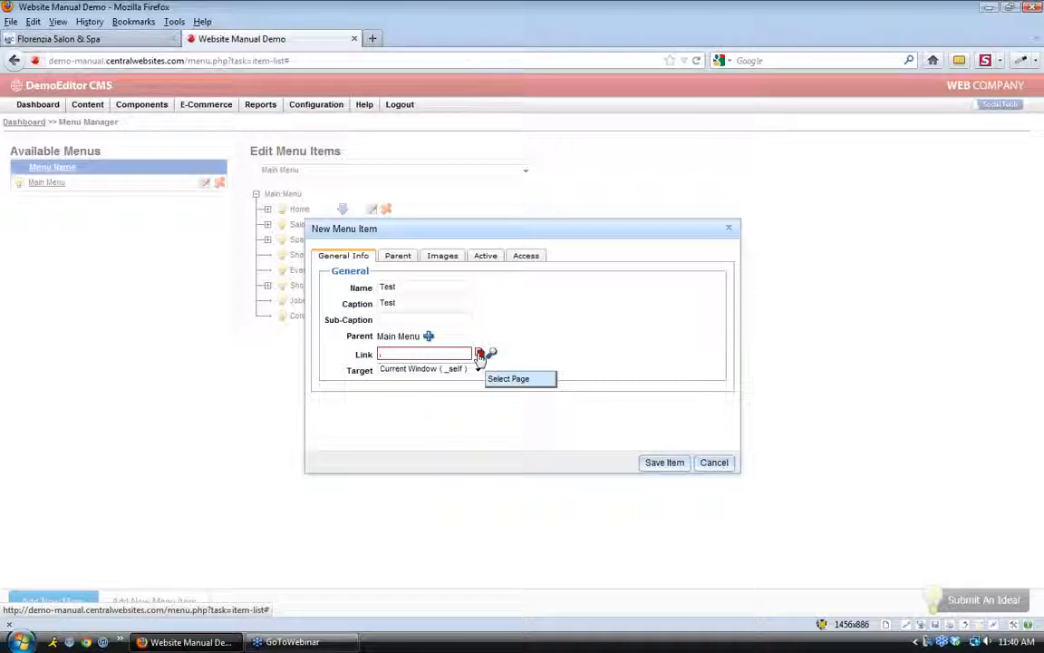
Pick Content : Test Page 1 as the item's link, filtering content pages by 'test'
click(479, 353)
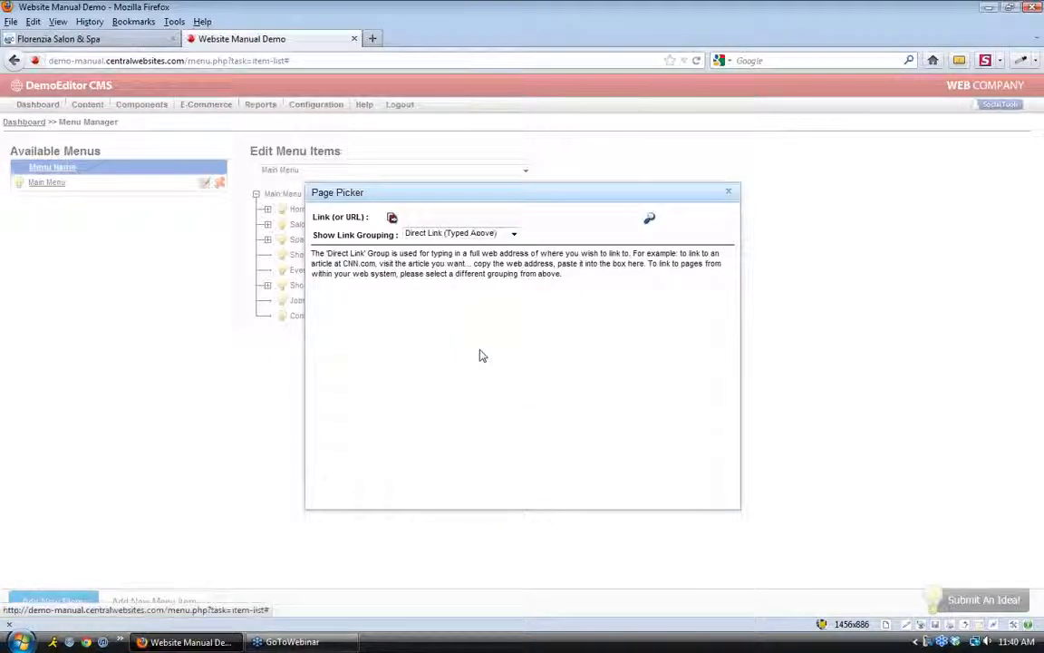
click(513, 233)
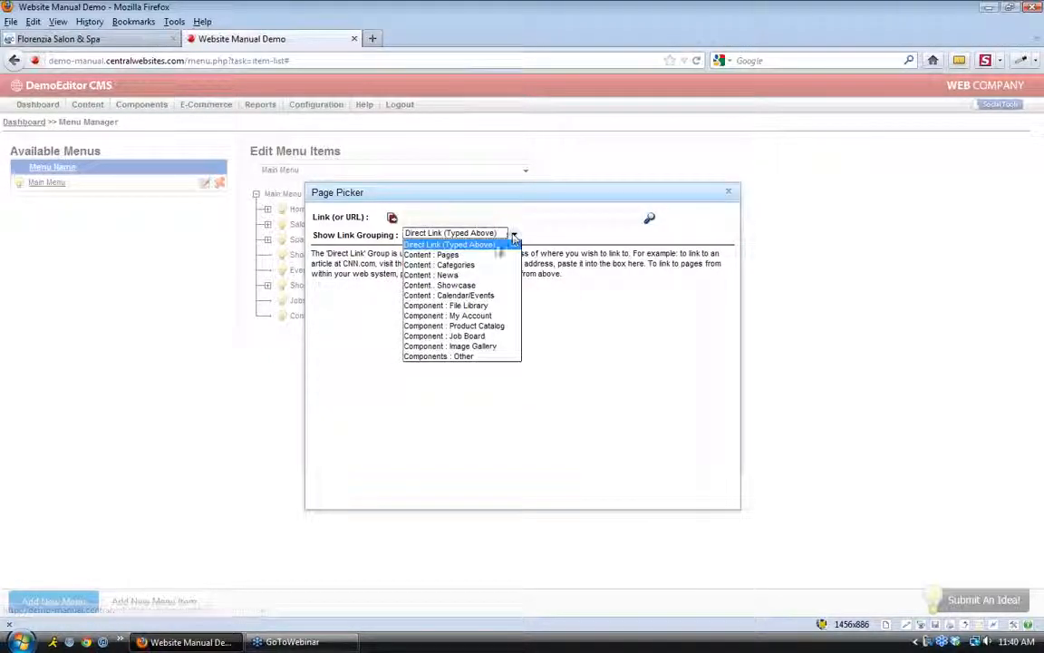
click(442, 254)
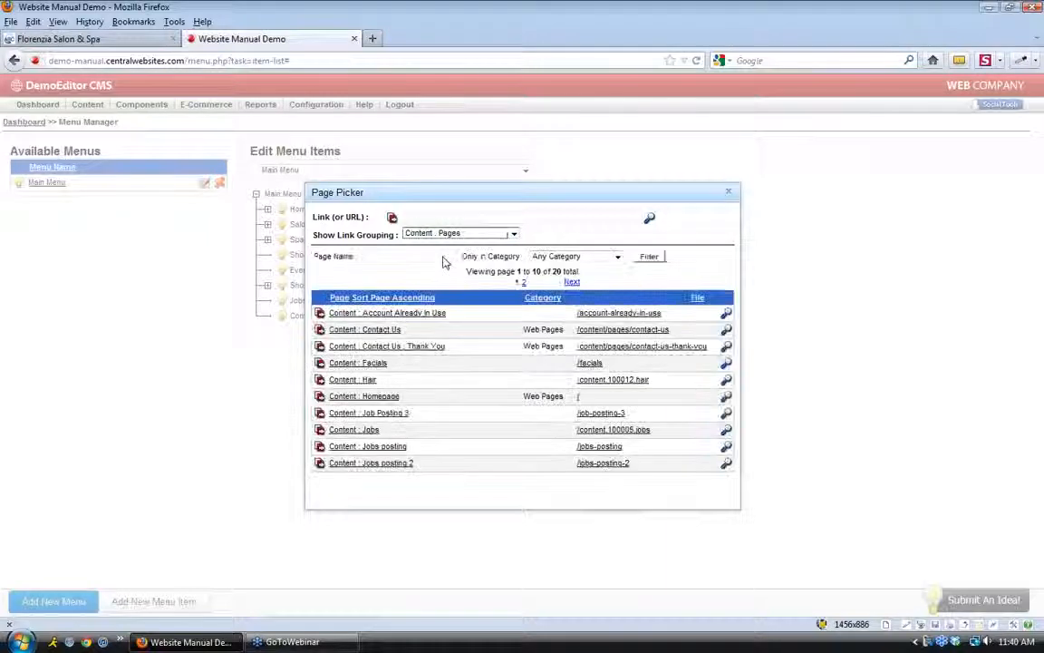
click(427, 256)
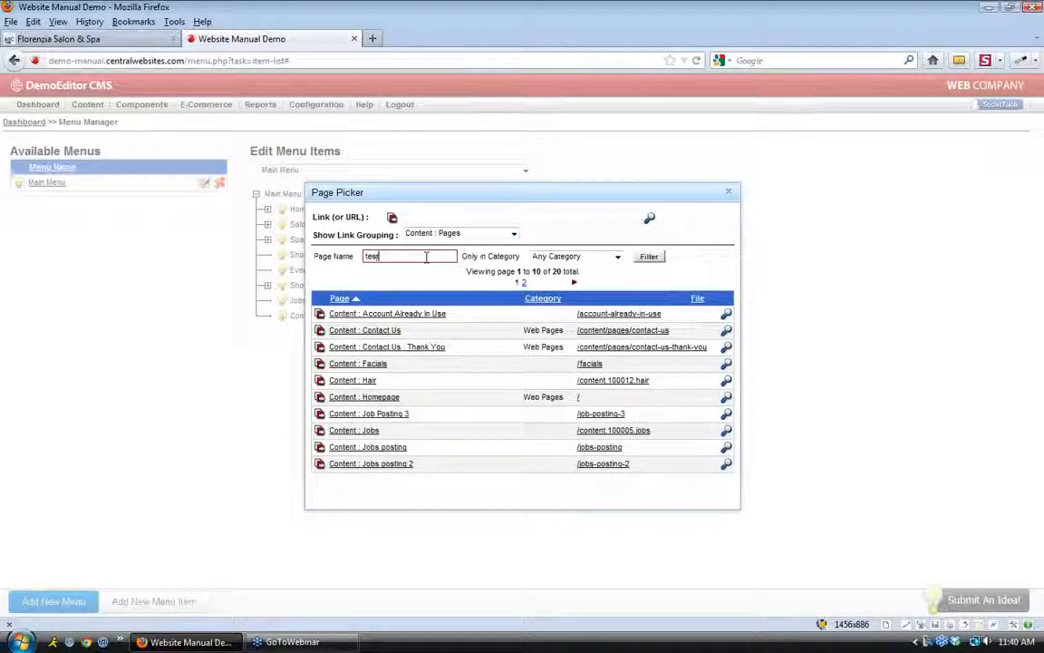
click(647, 258)
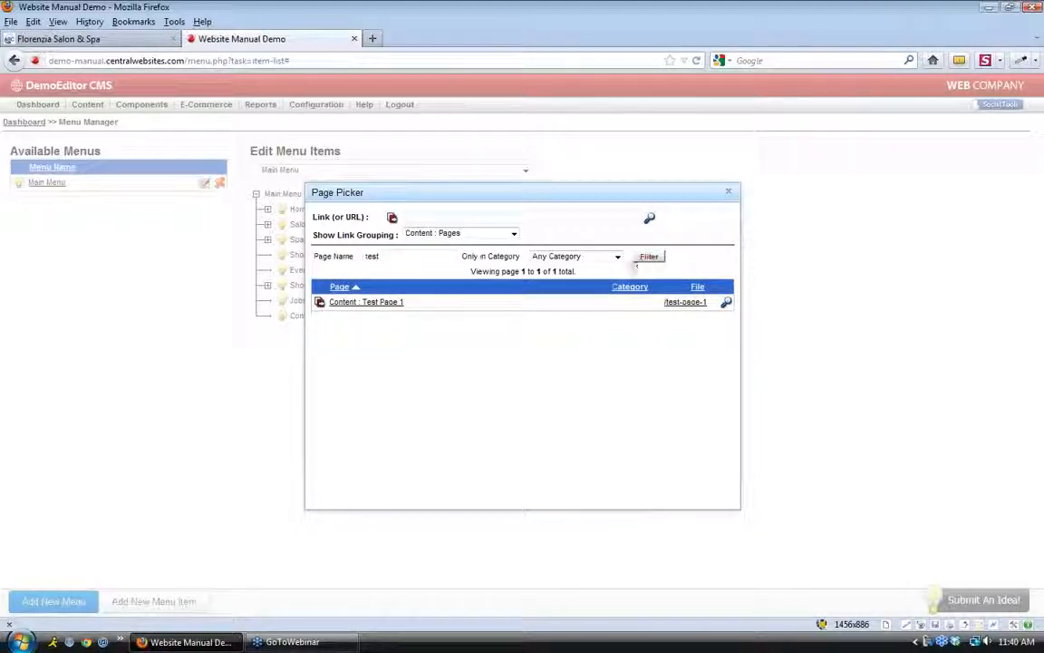
click(319, 301)
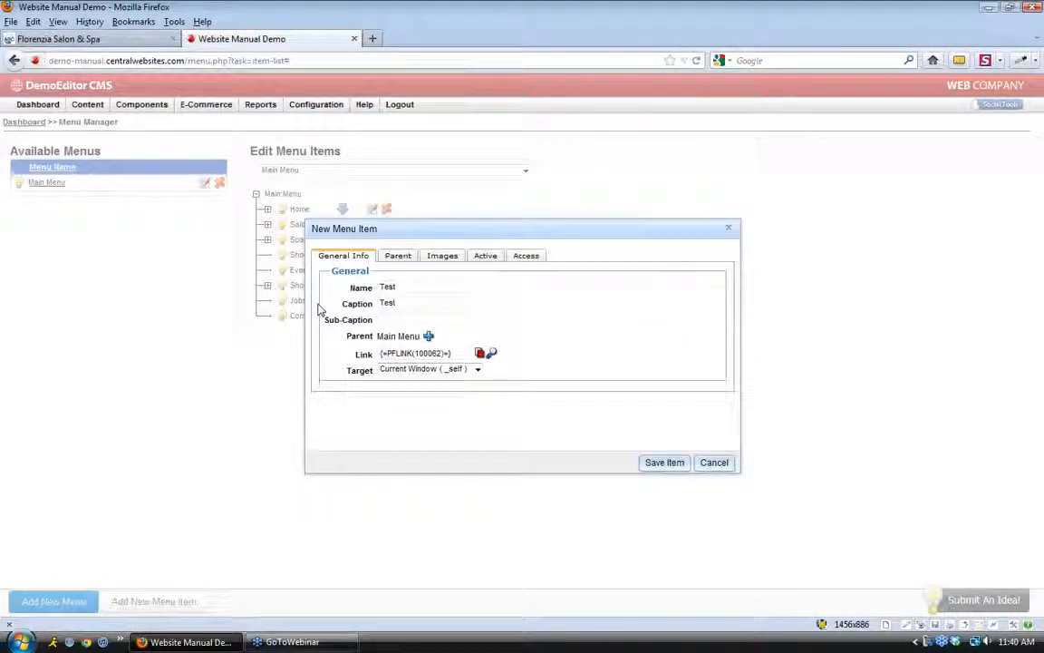
drag(457, 353, 376, 356)
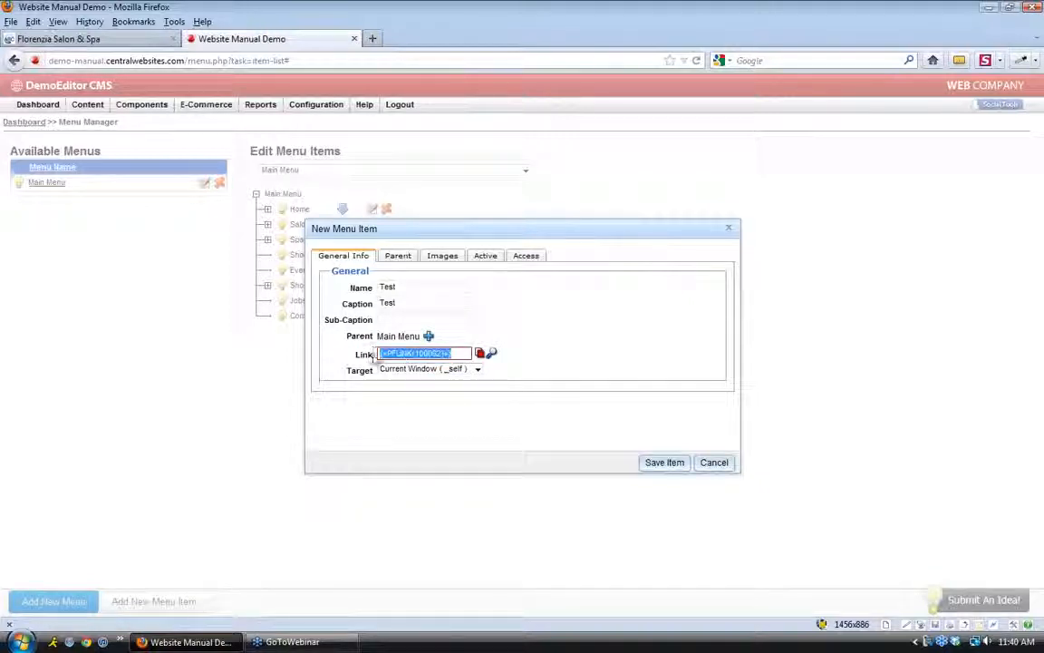
click(539, 339)
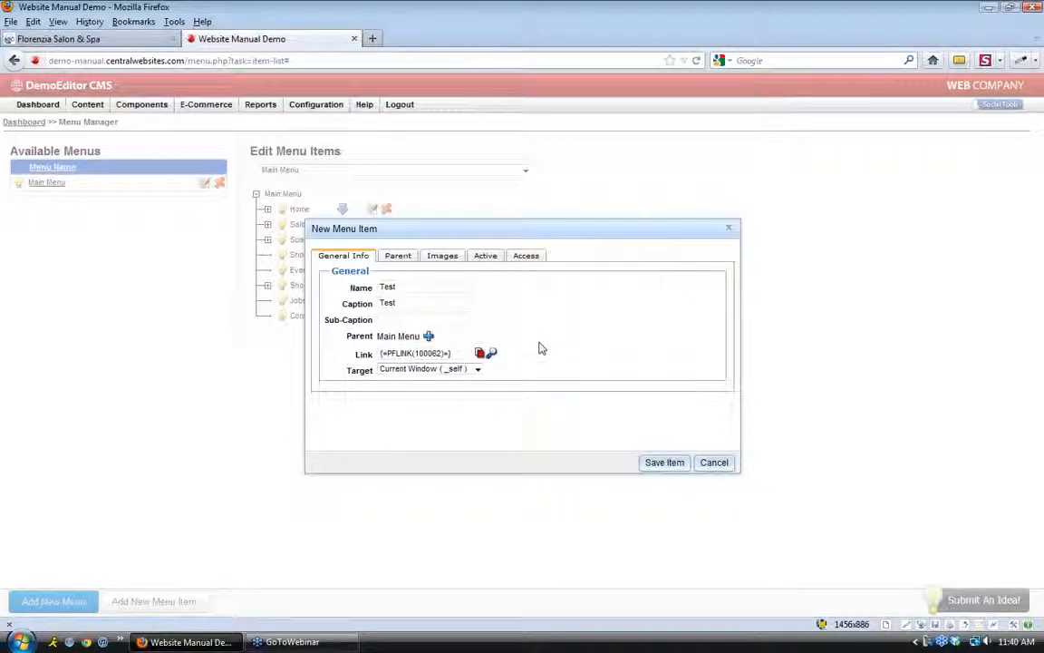
Save the Test item, reload the live site, and open Test from its navigation bar
click(665, 461)
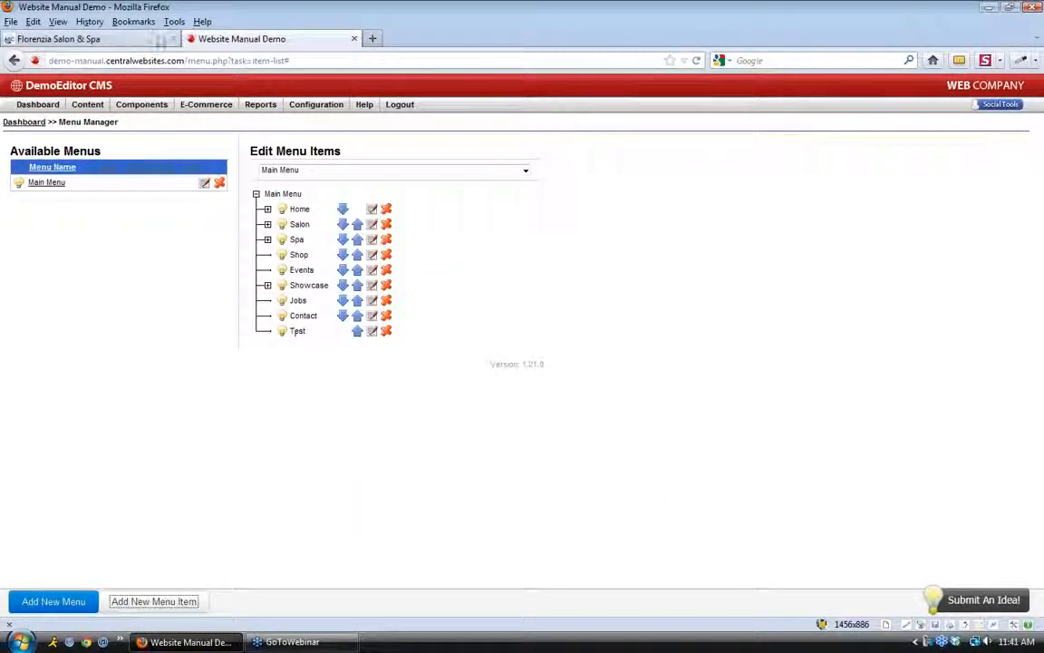
click(141, 39)
click(697, 61)
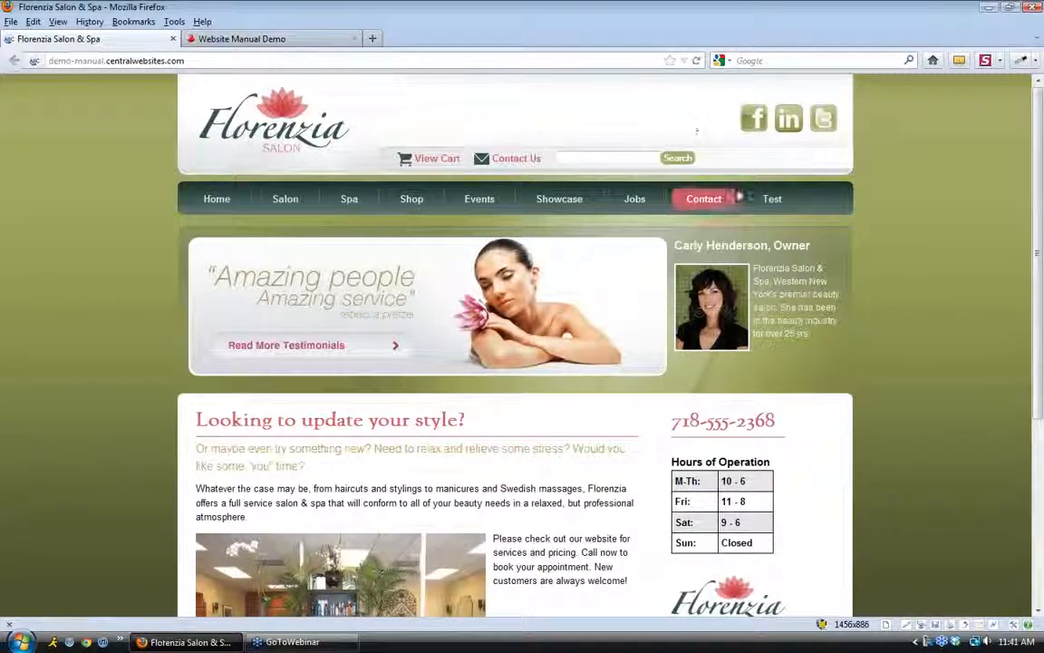
click(772, 201)
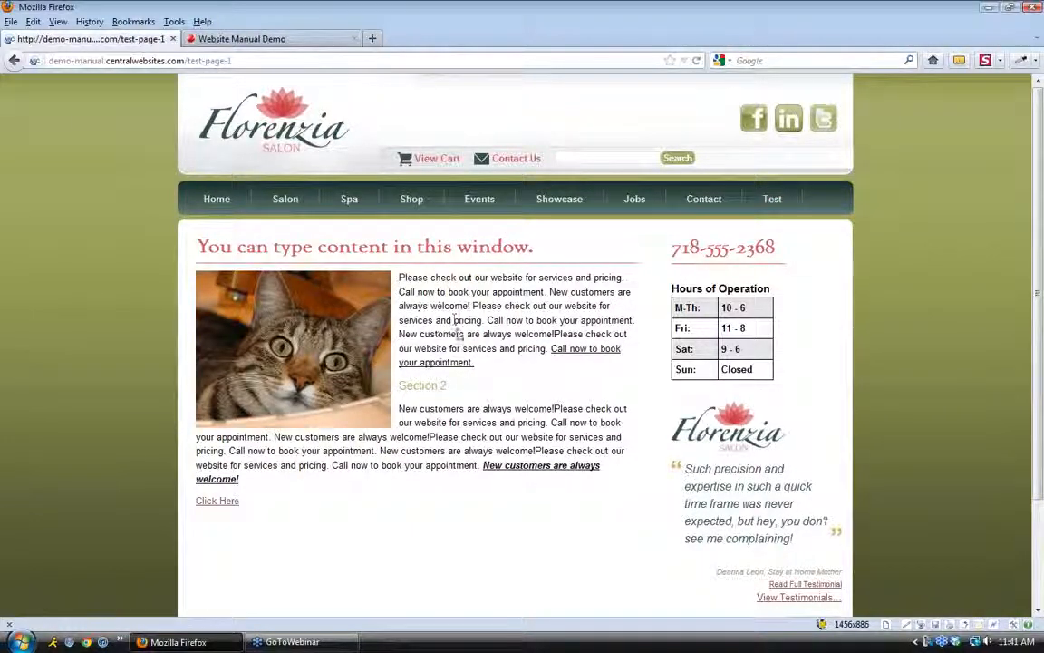
click(254, 39)
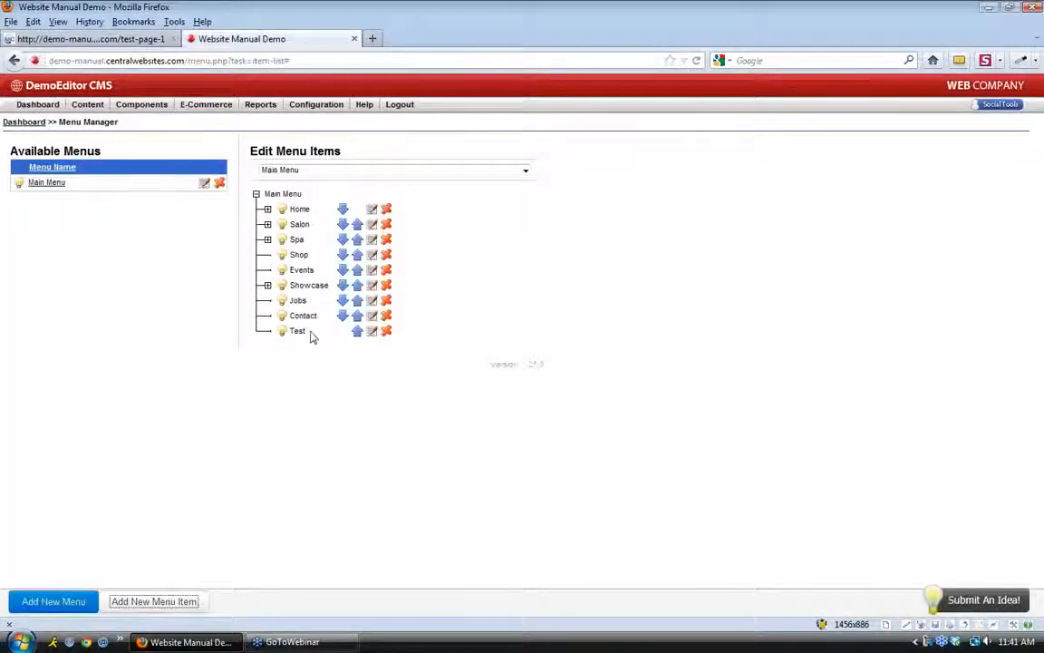
Set Test's parent to Events and save the item
double_click(299, 331)
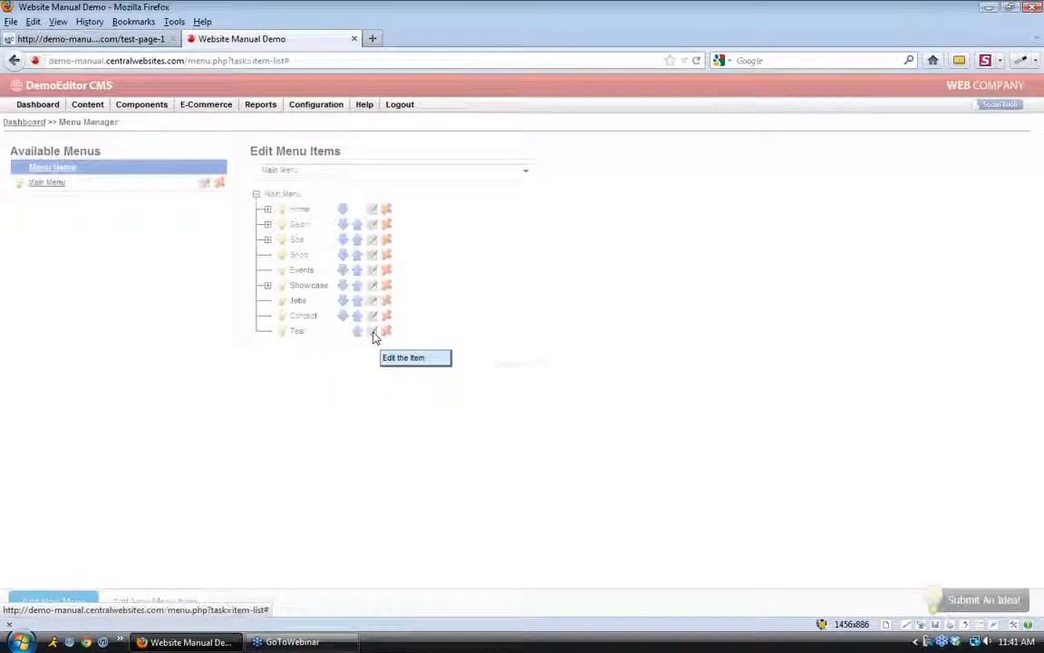
click(373, 334)
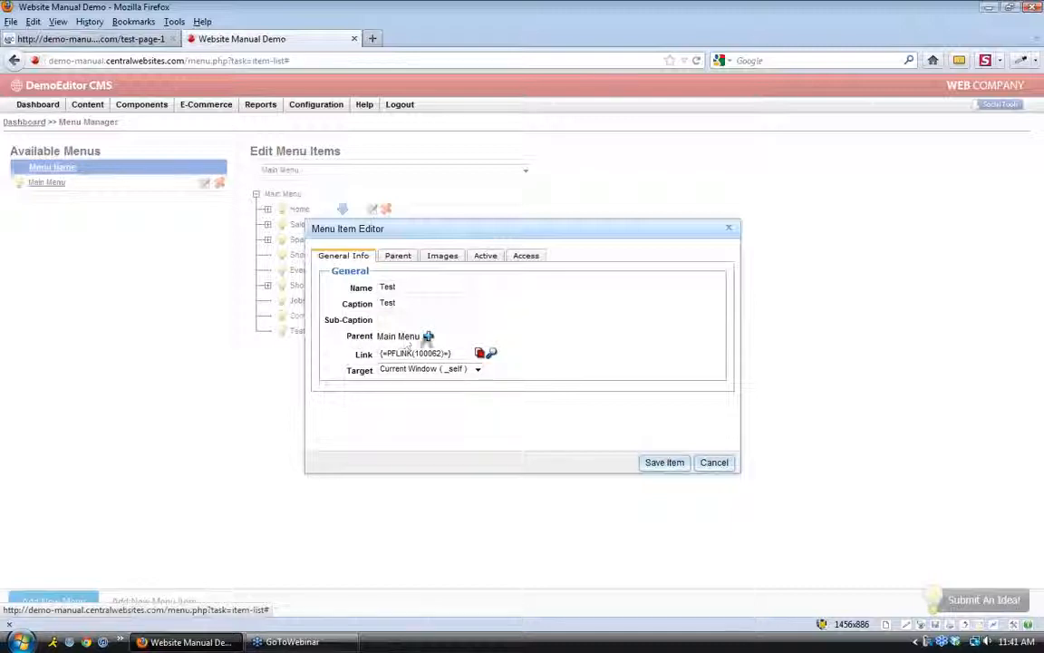
click(427, 337)
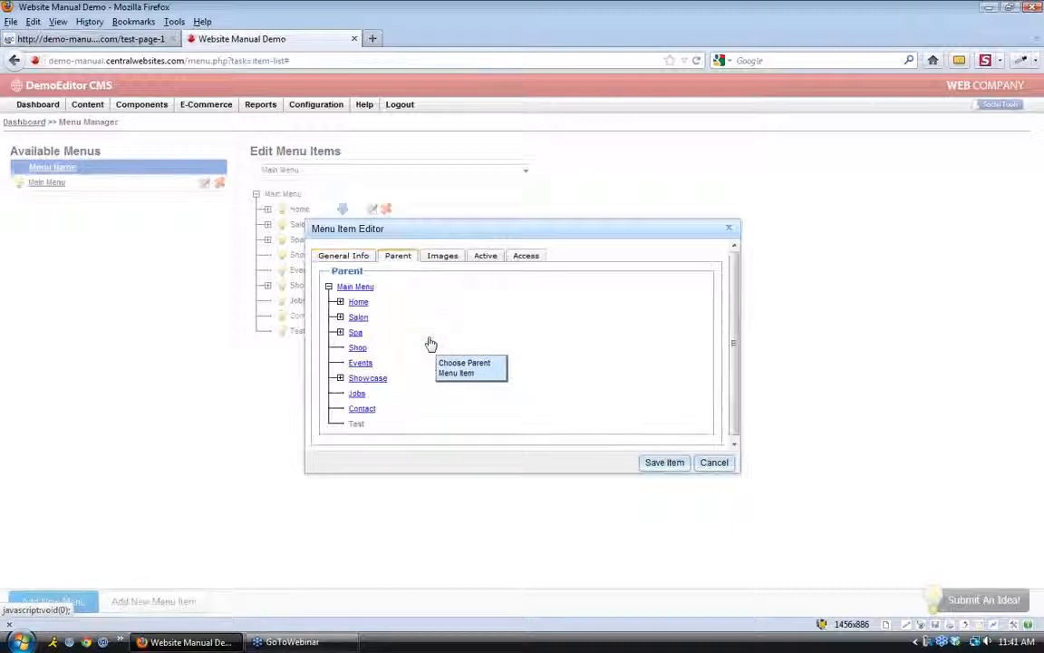
click(361, 364)
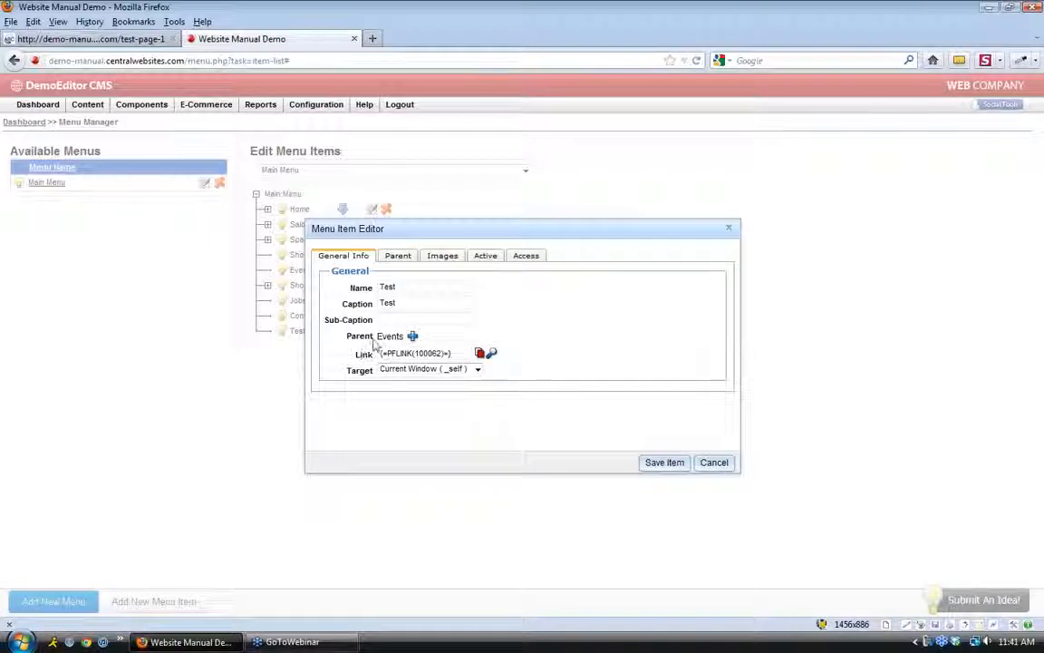
click(666, 462)
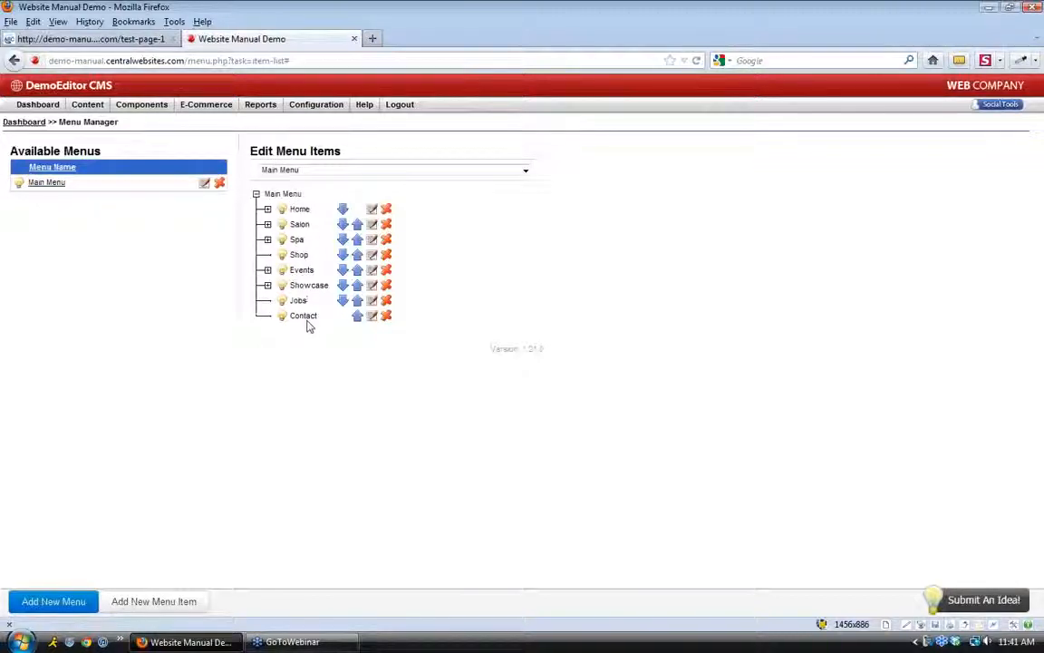
Expand Events to see Test nested, then reload the live site to check the Events dropdown
click(267, 270)
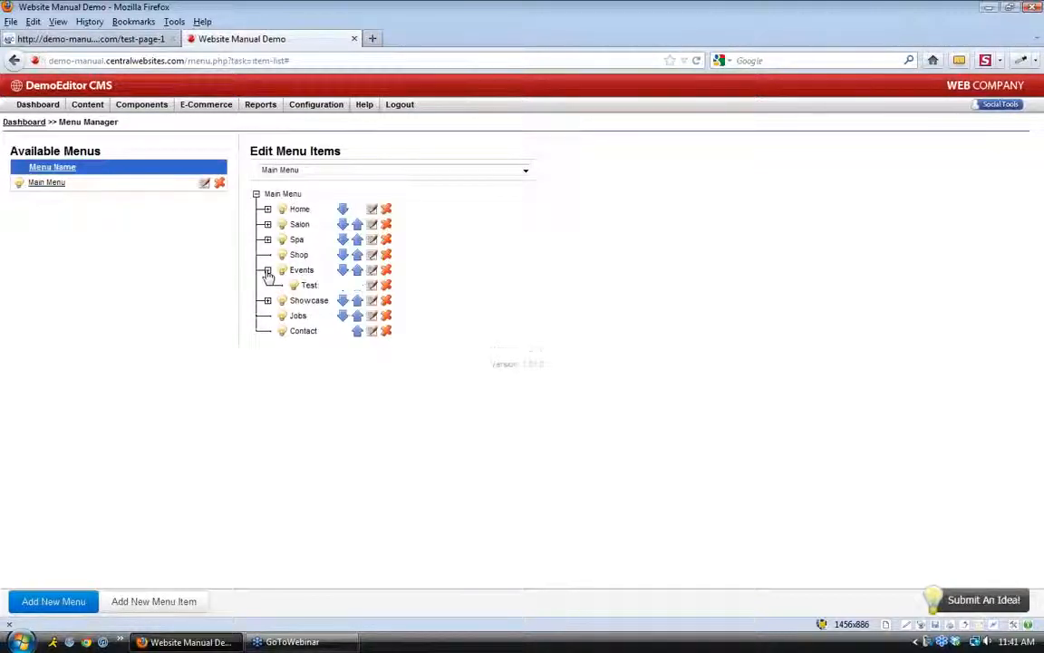
drag(302, 286, 317, 287)
click(316, 287)
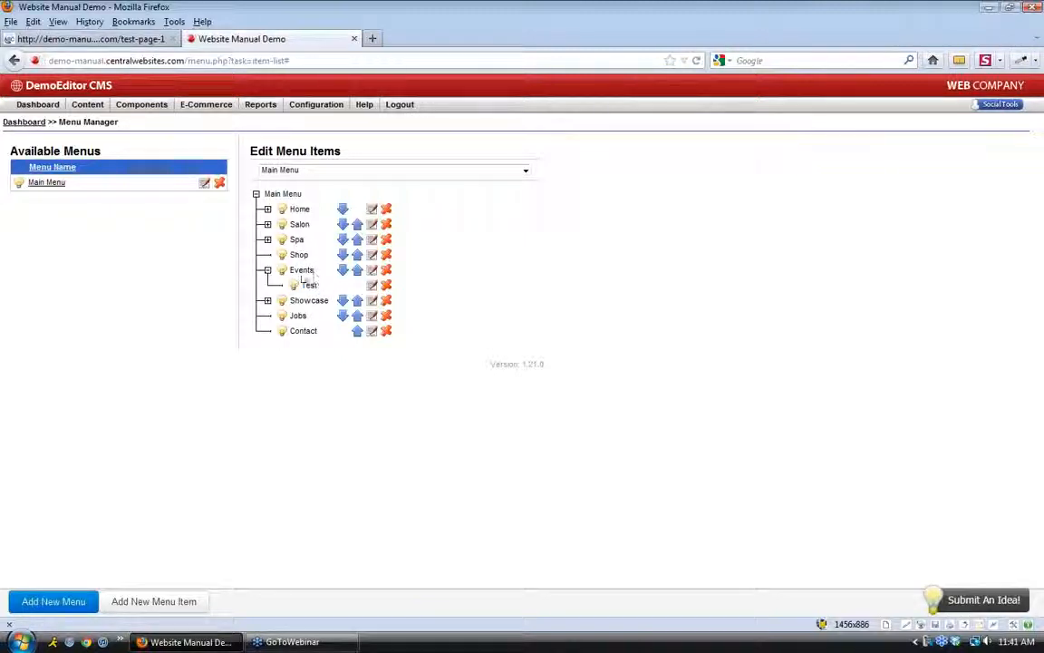
drag(314, 271, 295, 271)
click(140, 43)
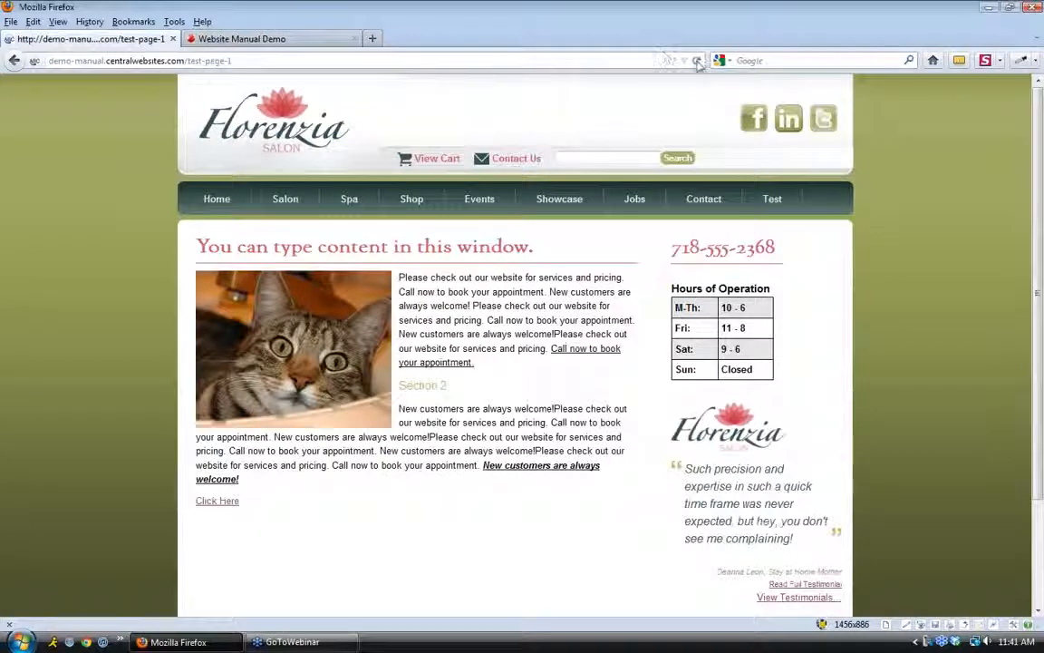
click(697, 62)
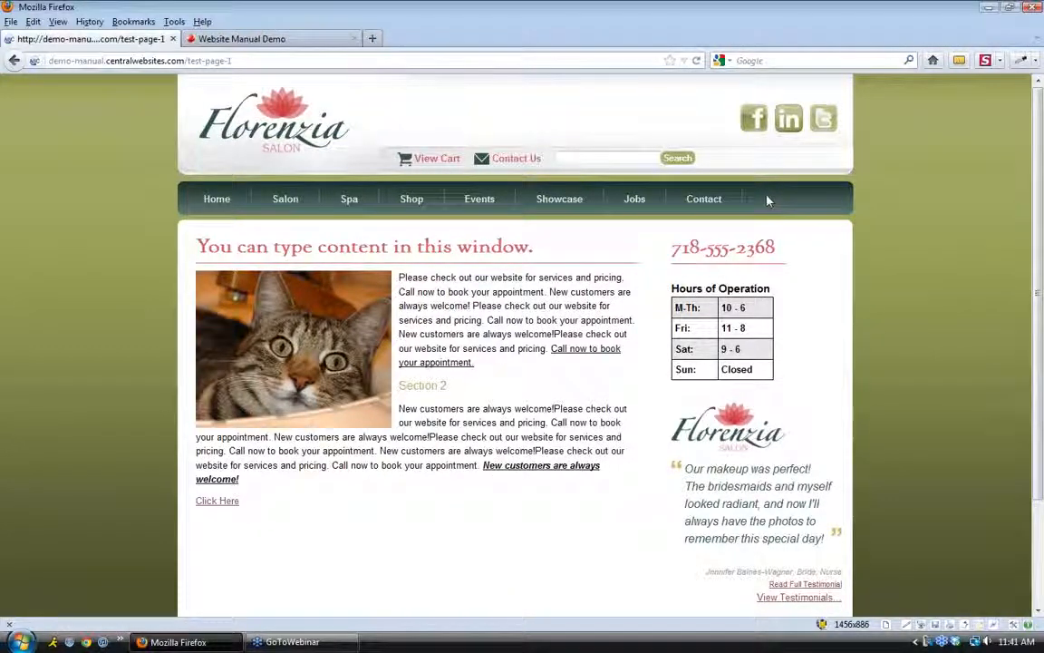
mouse_move(481, 202)
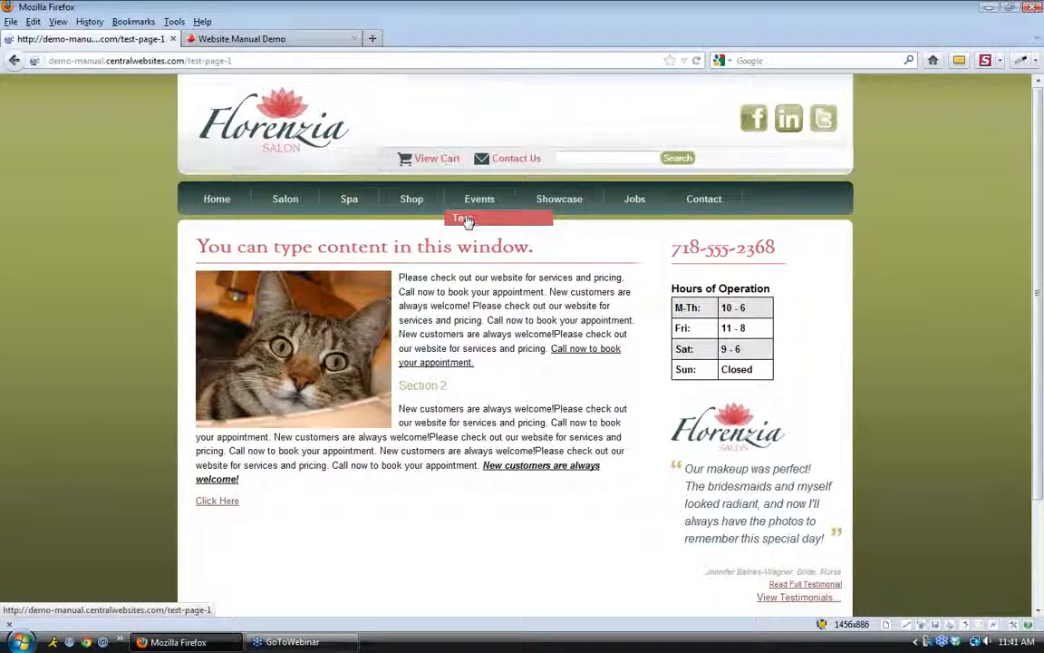
click(241, 38)
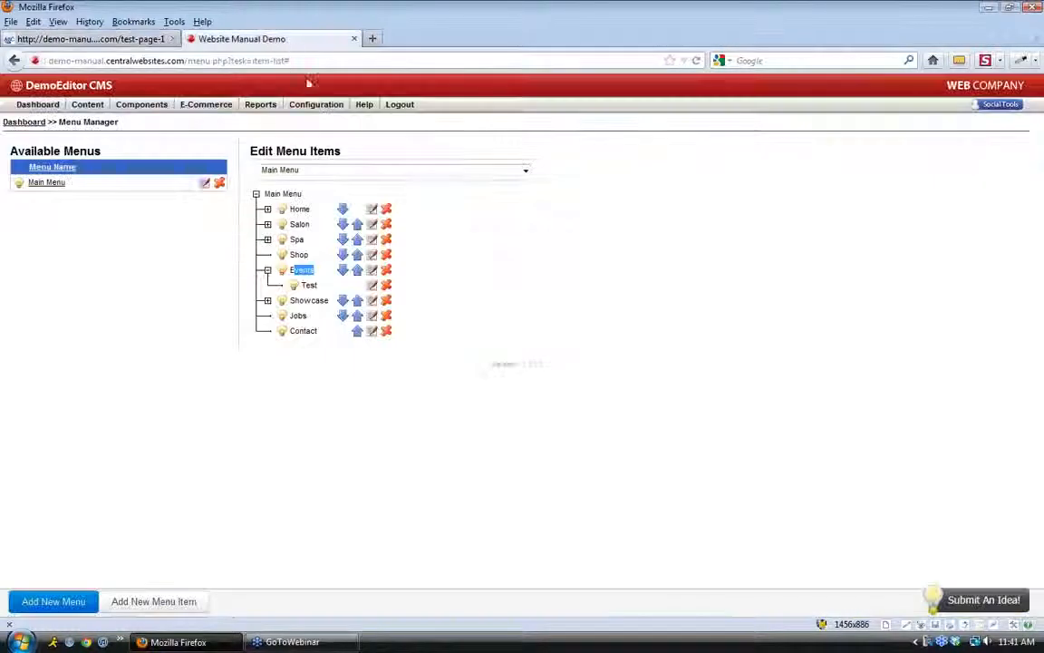
Change Test's parent from Events back to Main Menu and save
click(373, 286)
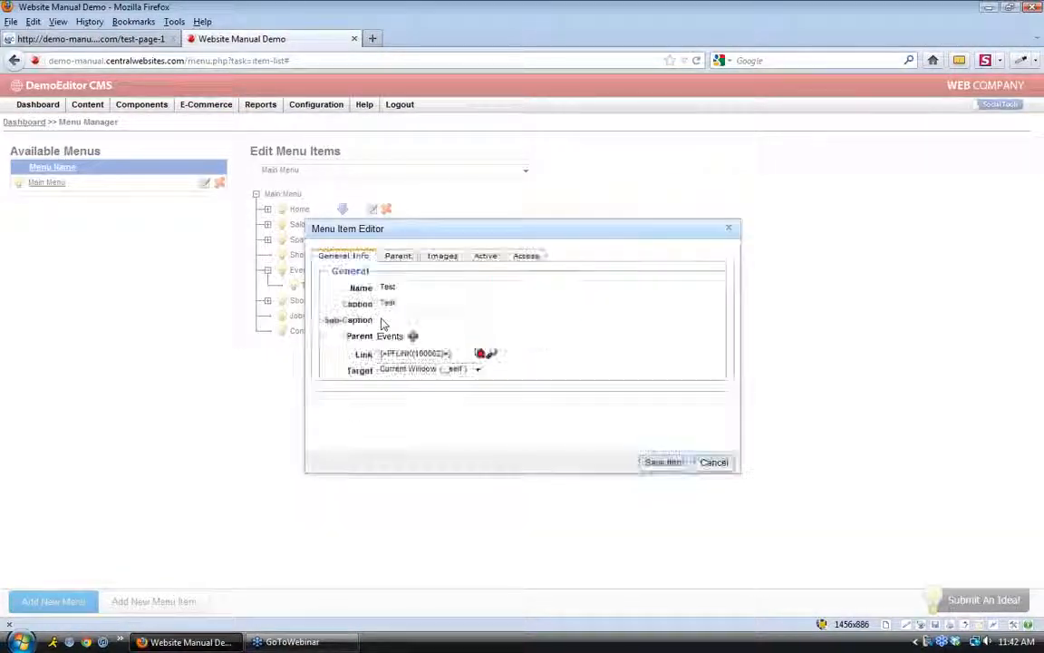
click(414, 339)
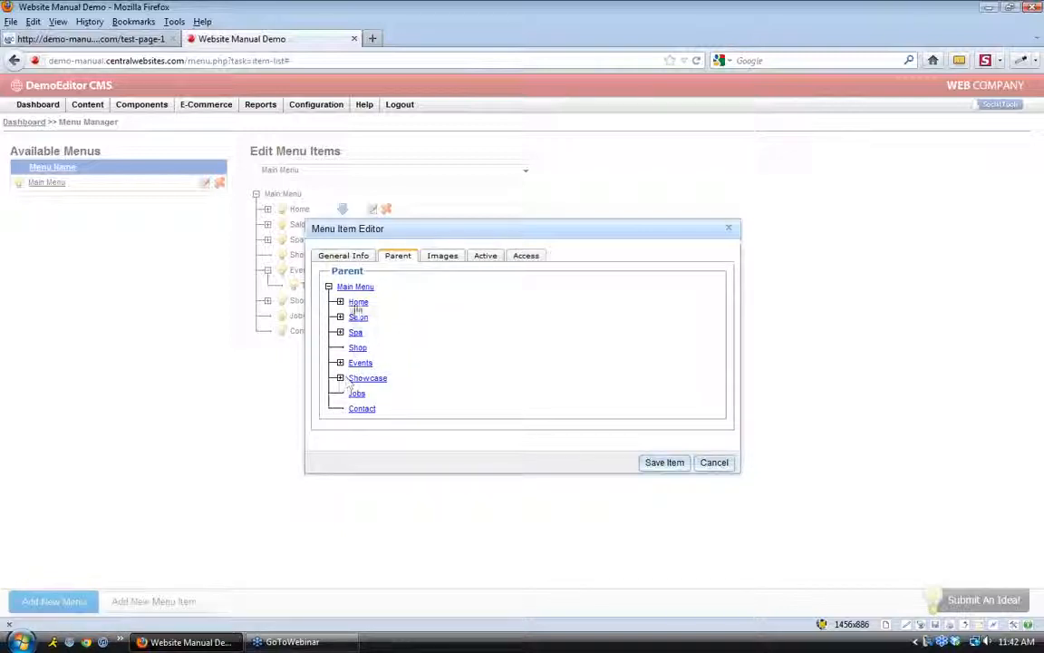
click(354, 286)
click(661, 464)
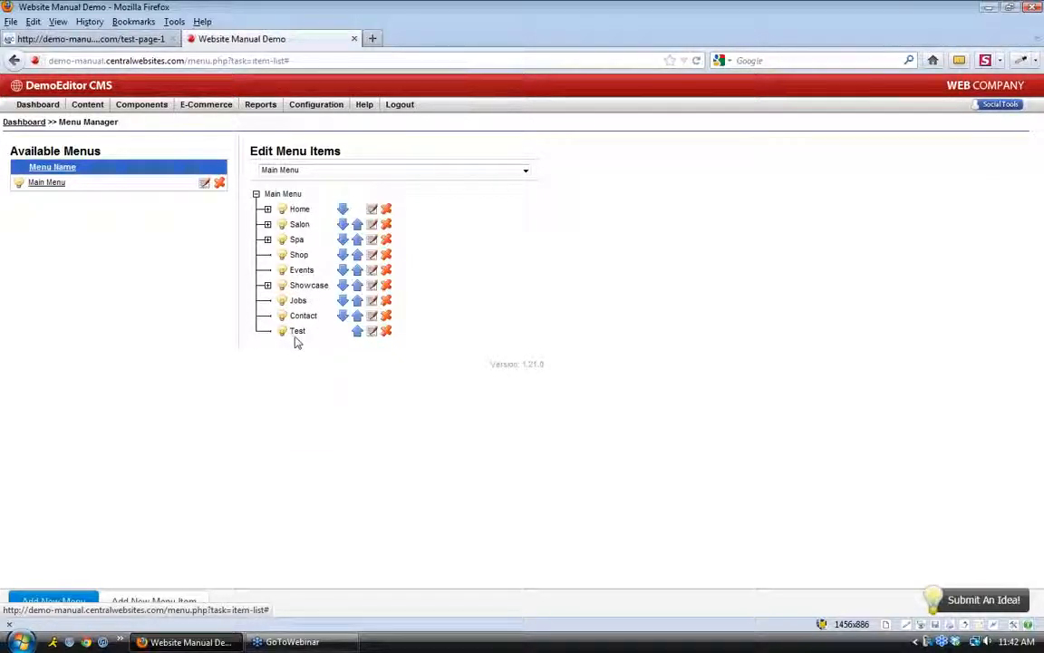
Go to the dashboard and launch Edit Modules from Quick Launch
click(38, 104)
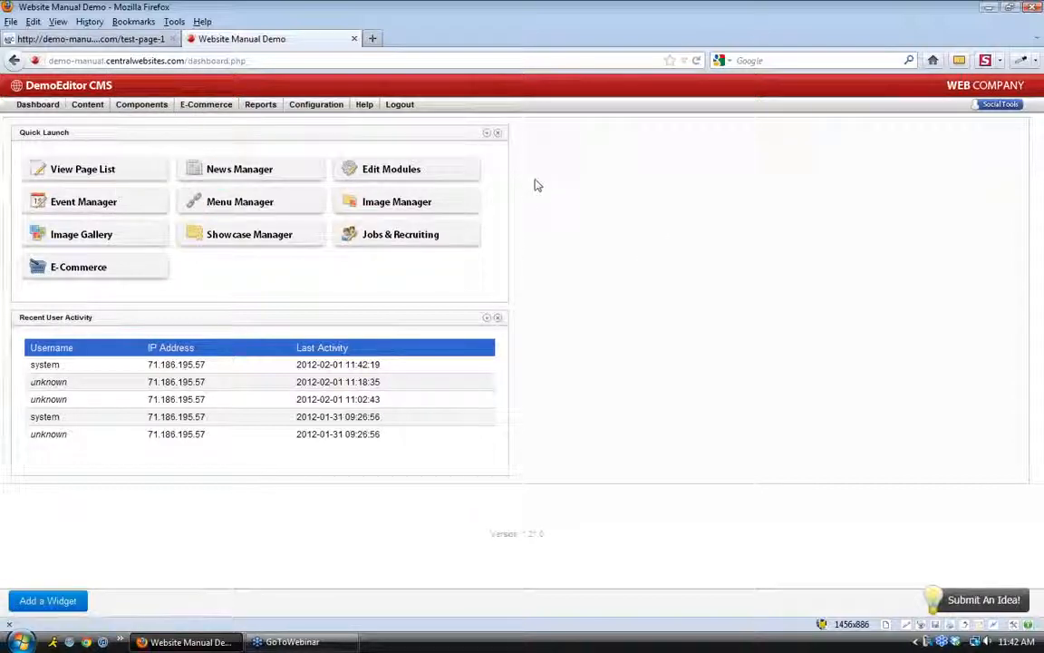
click(442, 172)
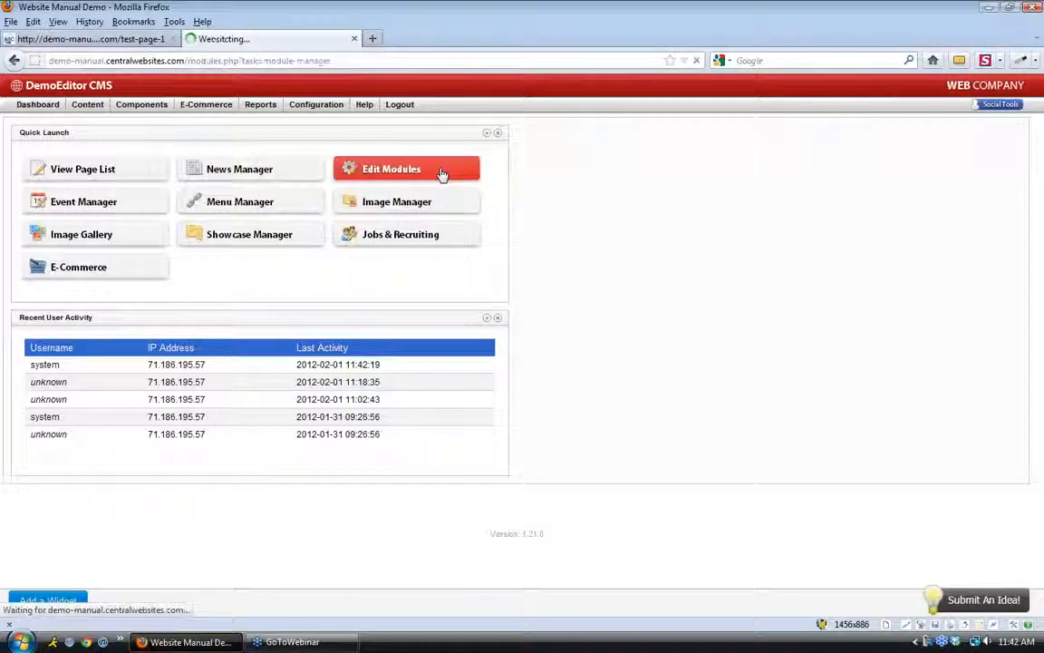
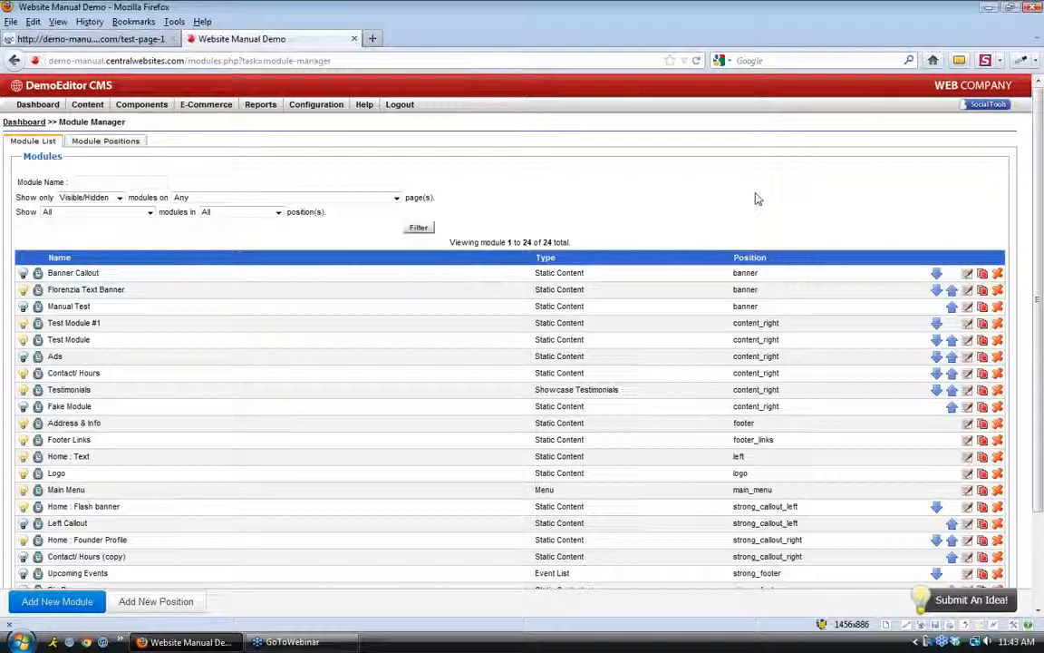
Switch from the Module Manager to the Florenzia salon test page in the first browser tab
click(91, 39)
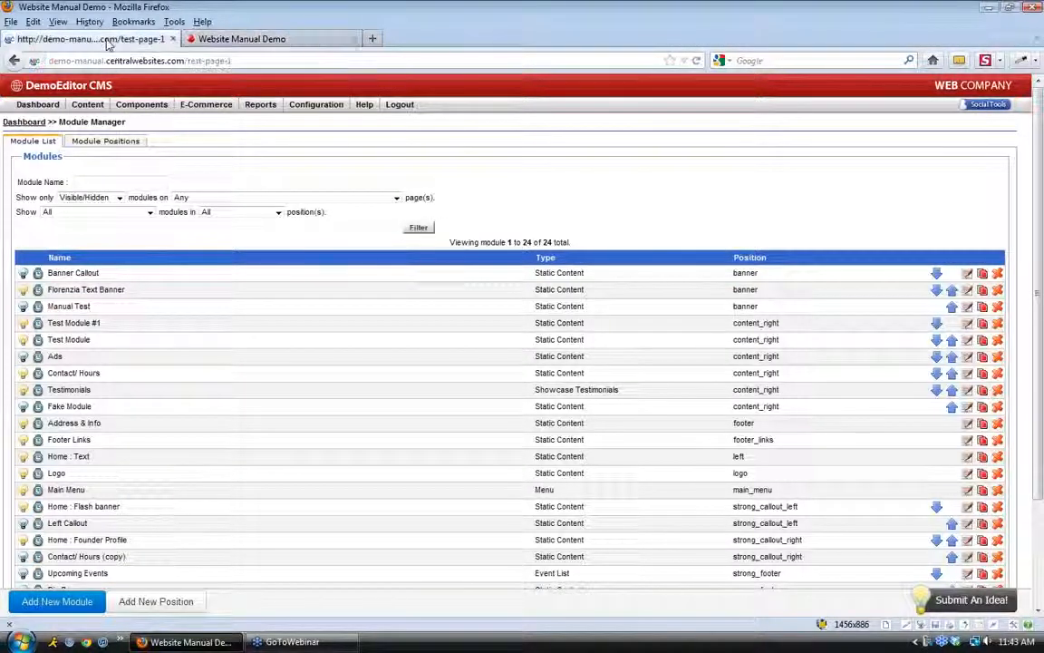
Load the salon home page and scroll through its banner and opening hours
click(233, 205)
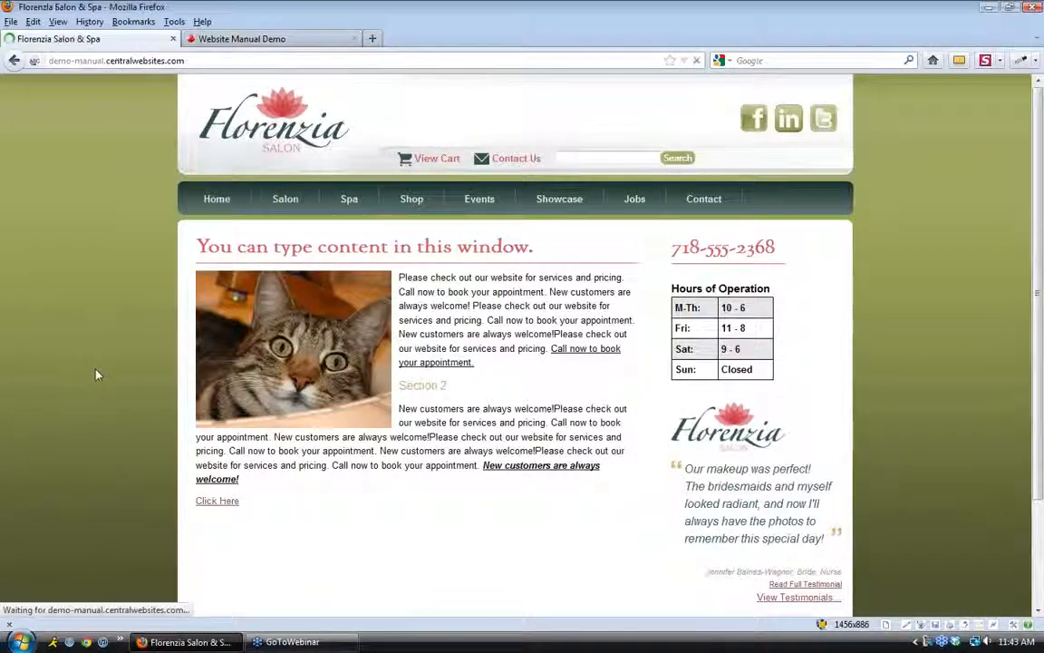
scroll(98, 374, down, 2)
scroll(95, 372, down, 2)
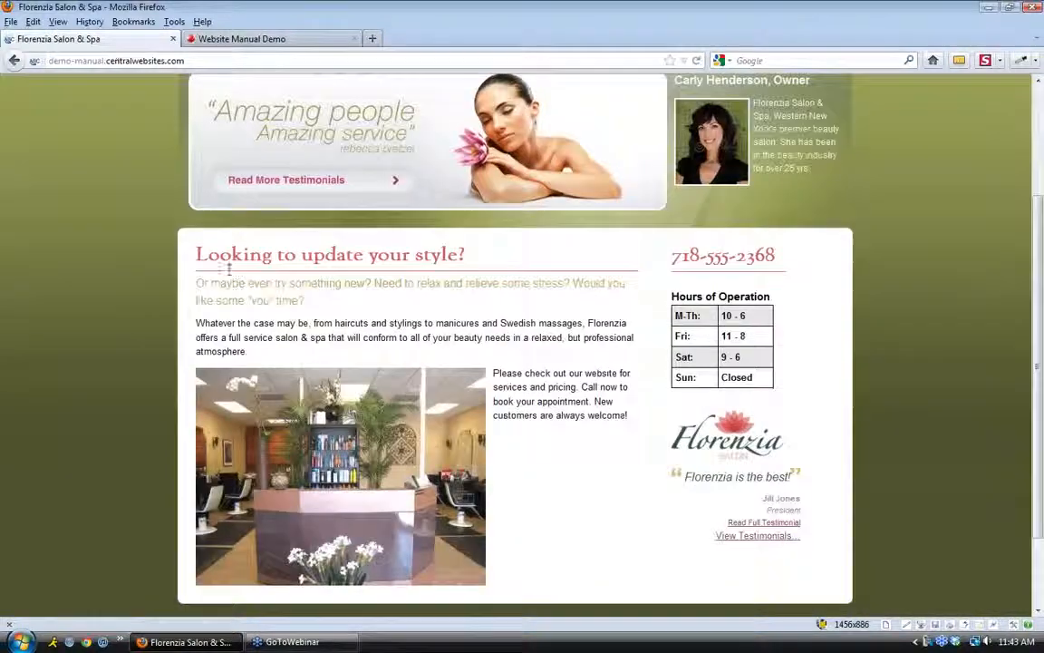
drag(194, 255, 630, 469)
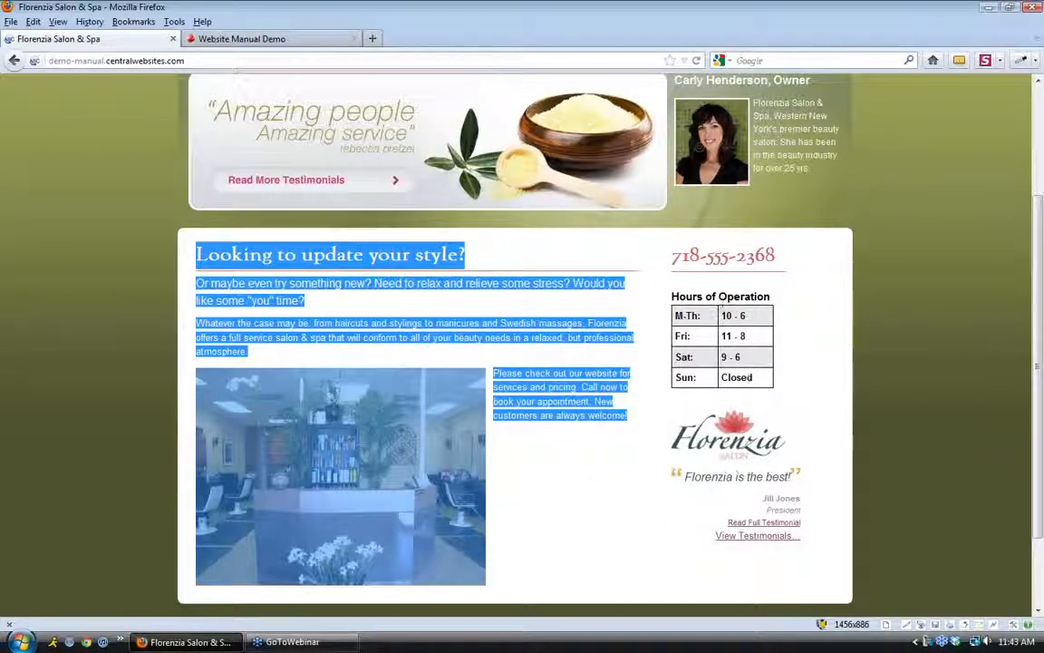
scroll(762, 467, down, 2)
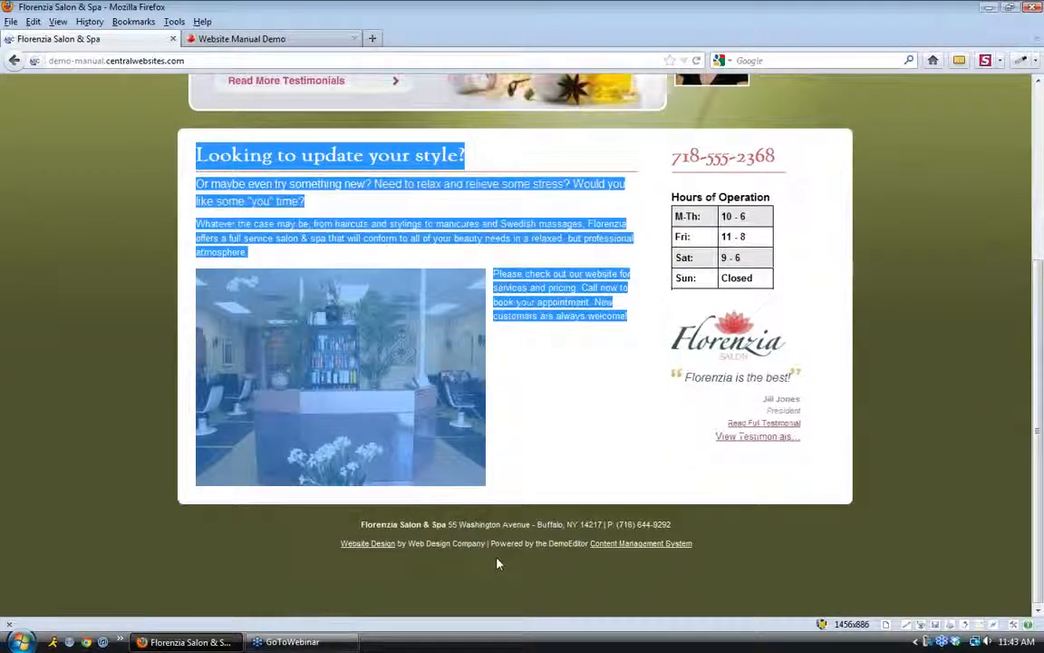
scroll(489, 562, up, 5)
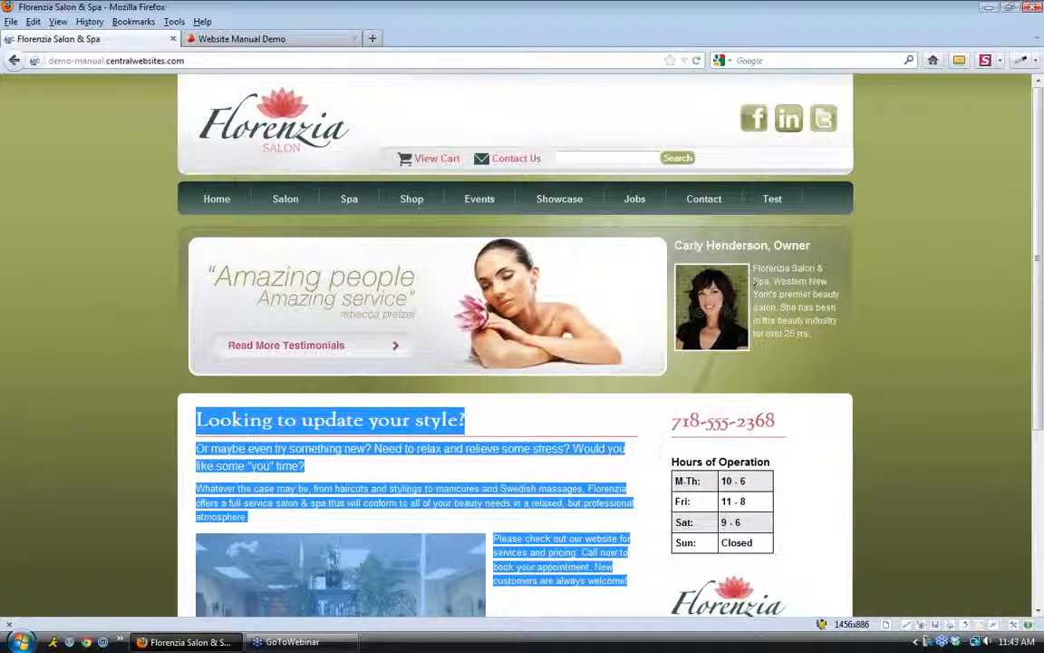
Highlight the owner heading and bio, then return to the CMS Module Manager
drag(672, 242, 827, 339)
click(826, 339)
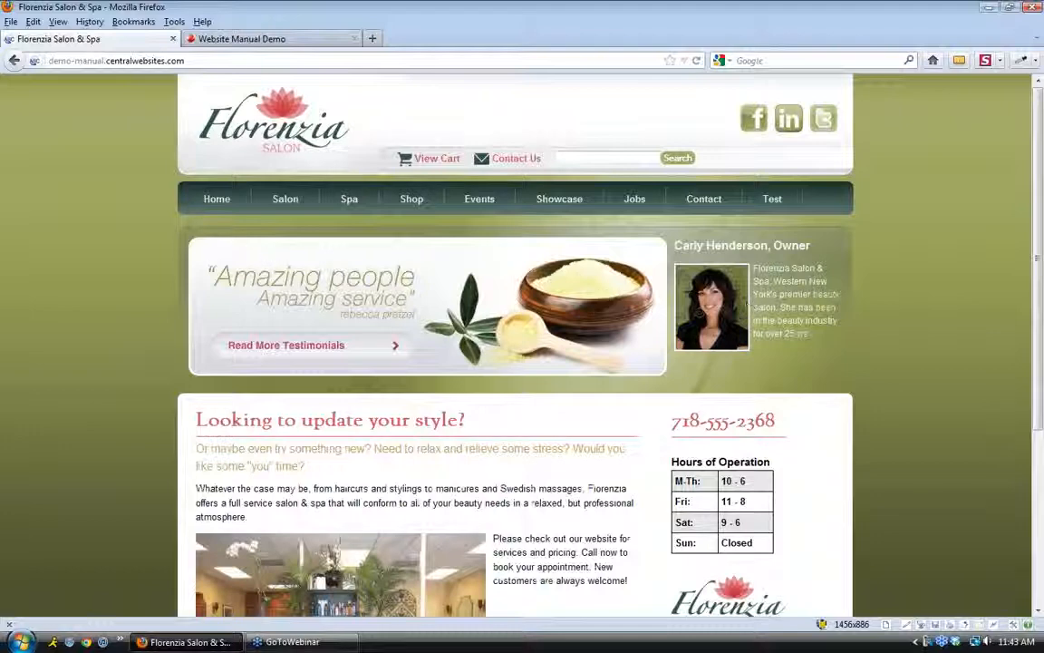
mouse_move(193, 208)
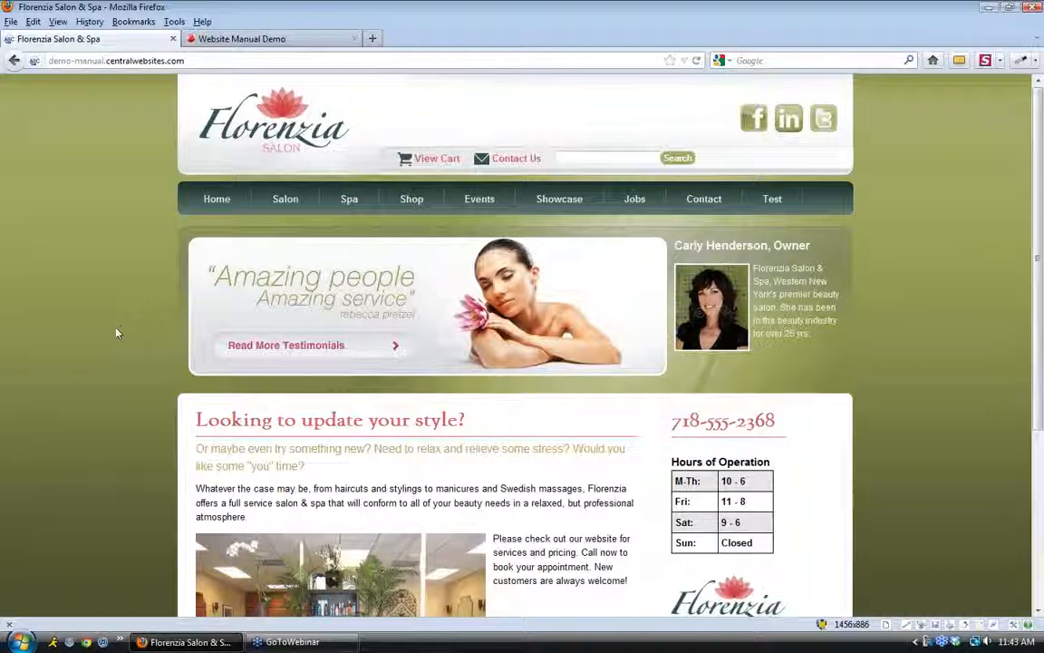
click(243, 39)
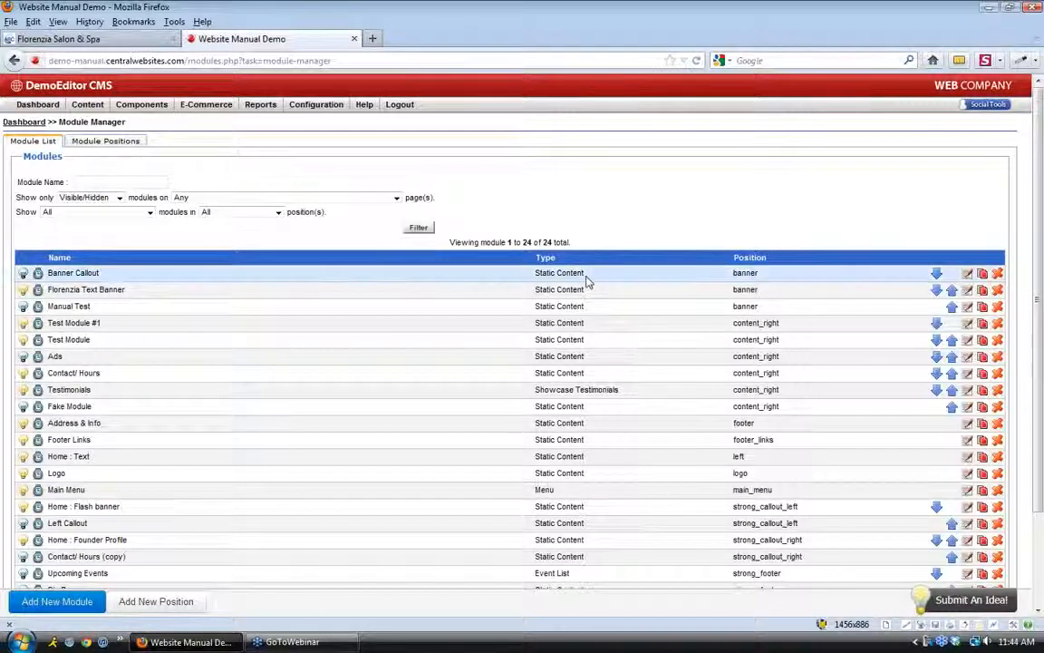
drag(586, 276, 537, 295)
click(566, 298)
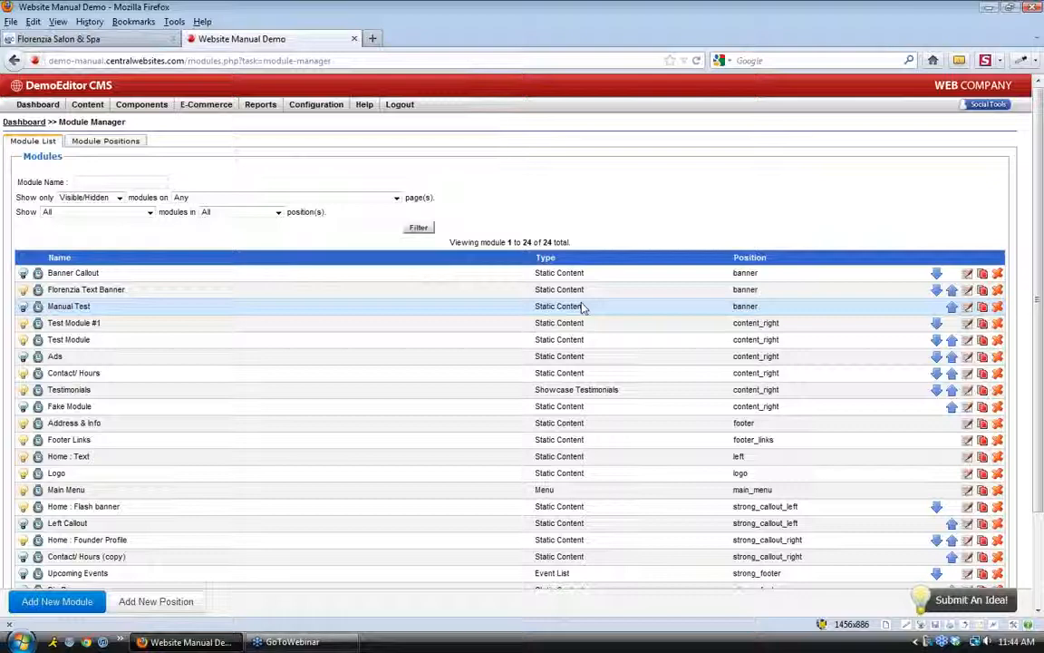
scroll(580, 313, down, 3)
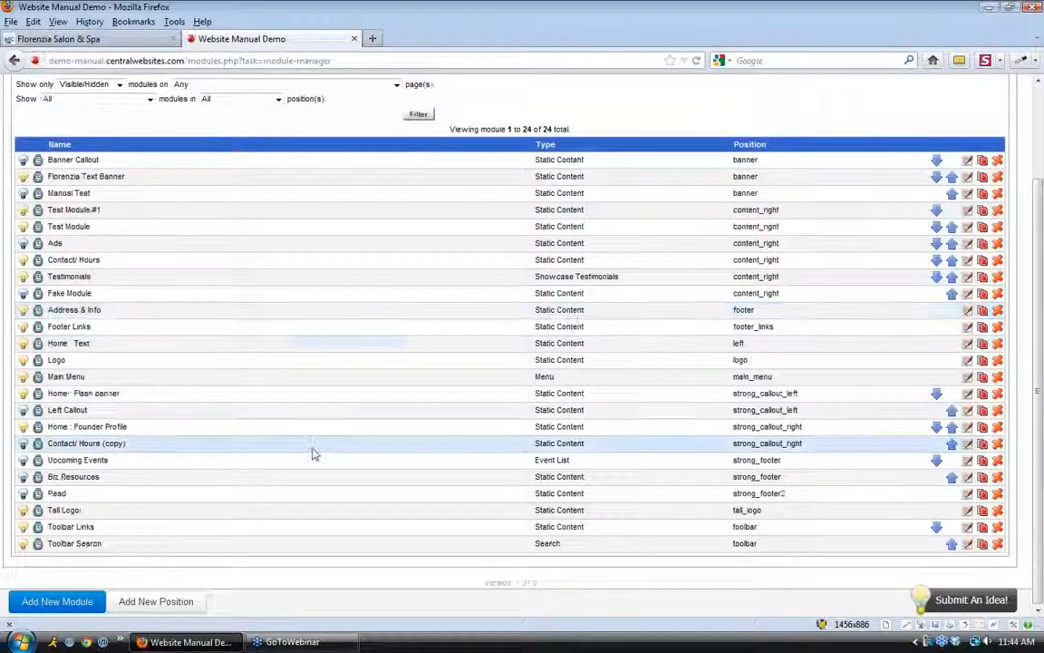
Start adding a new module and choose the Static Content type
click(57, 602)
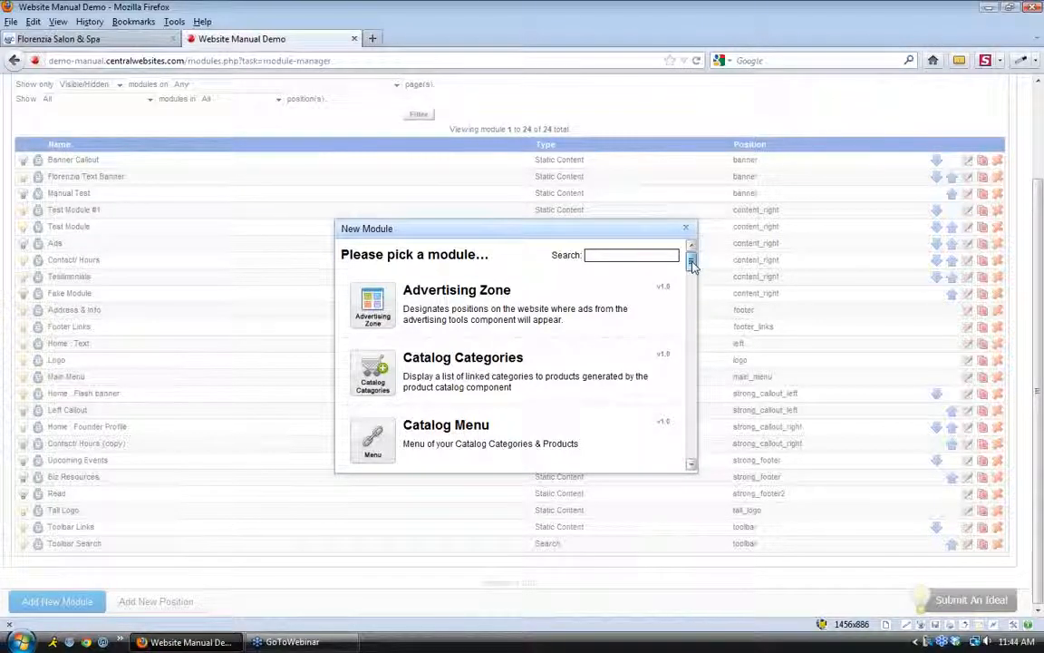
drag(691, 264, 694, 294)
drag(692, 295, 692, 300)
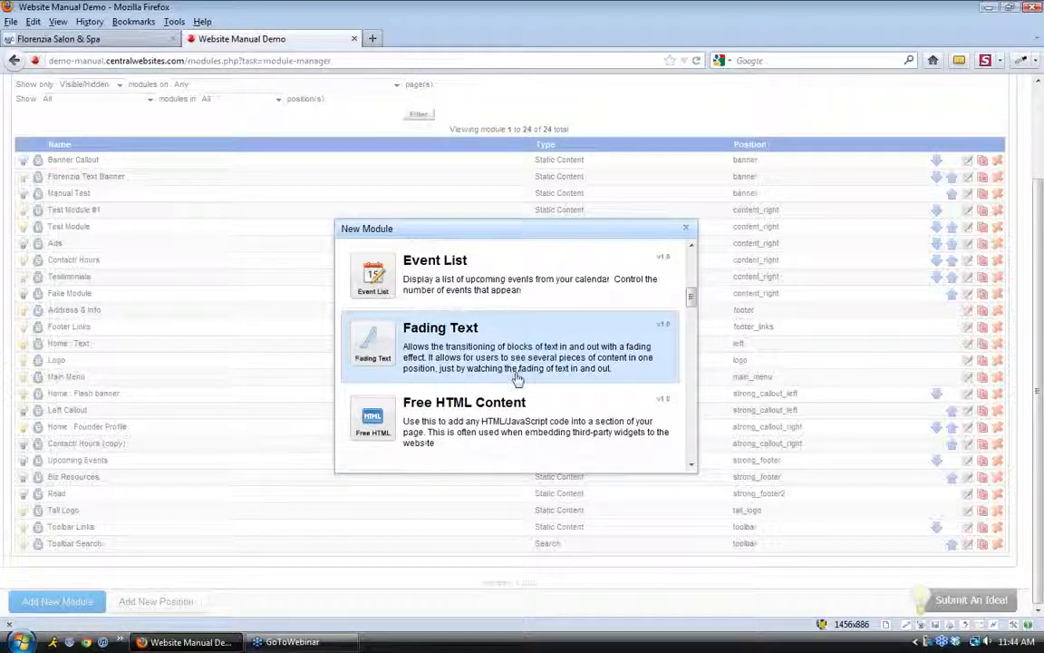
drag(690, 295, 690, 439)
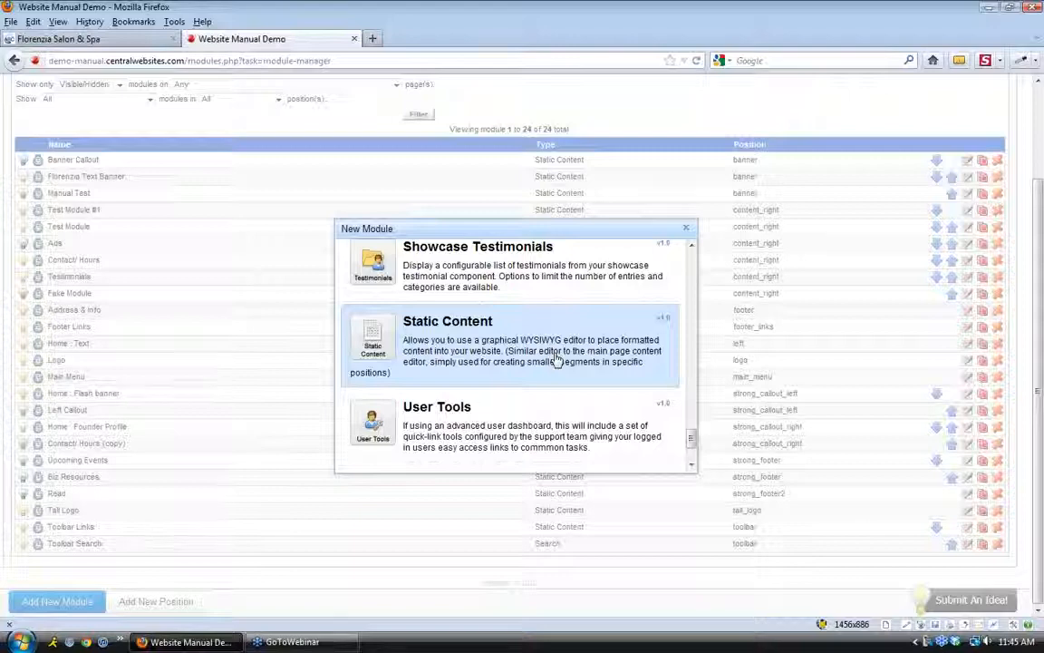
click(529, 355)
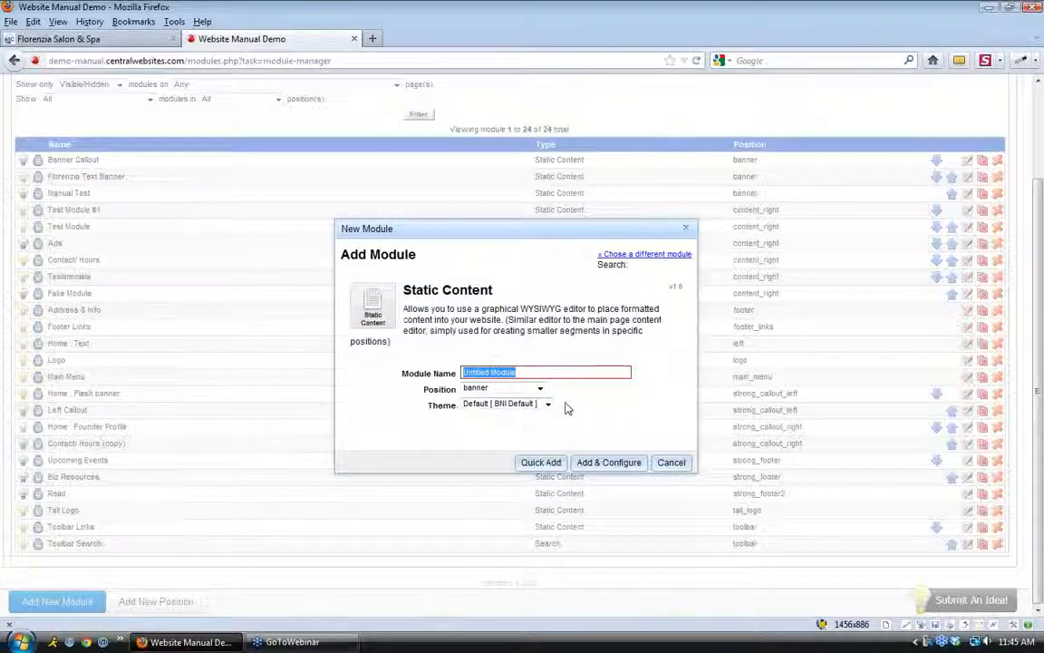
Name it 'New Test Module', place it in content_right, and create it with Add & Configure
text(T)
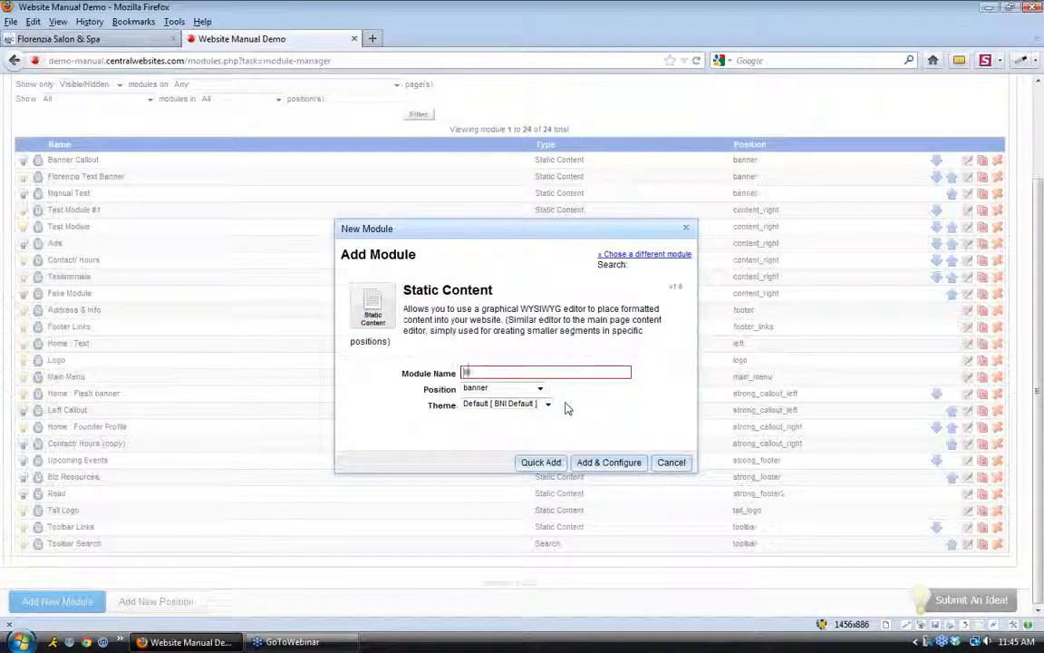
text(New Test Module)
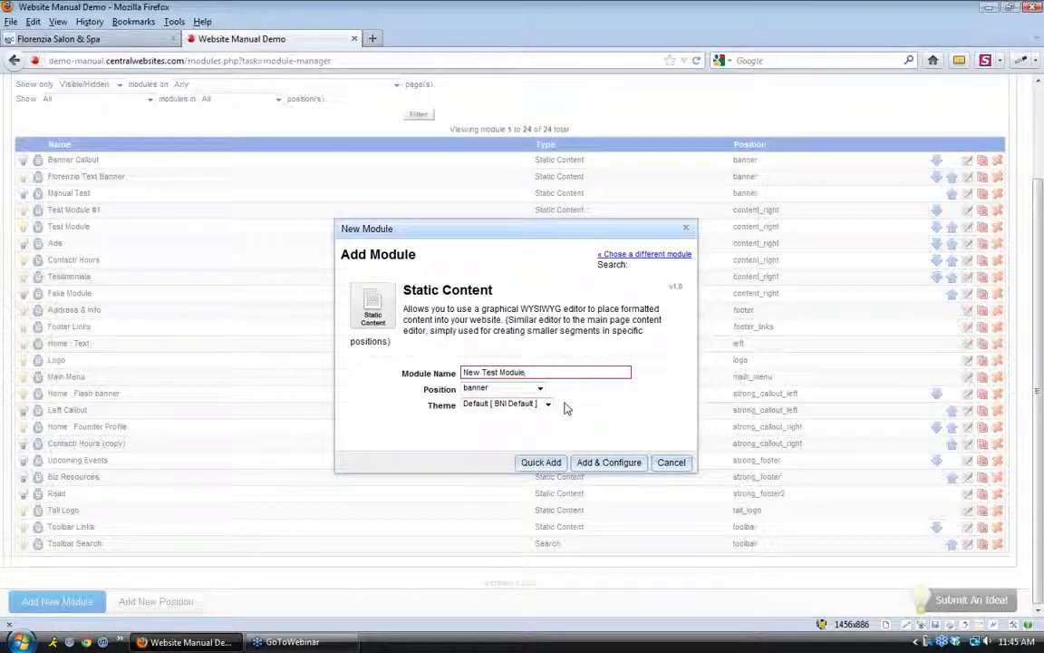
click(540, 389)
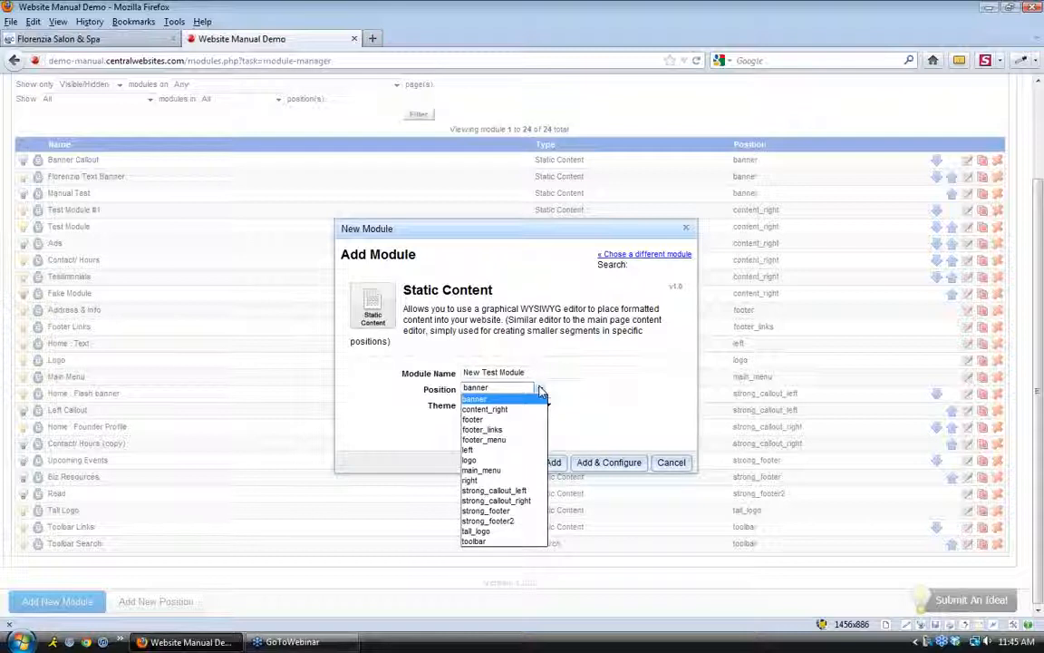
click(502, 410)
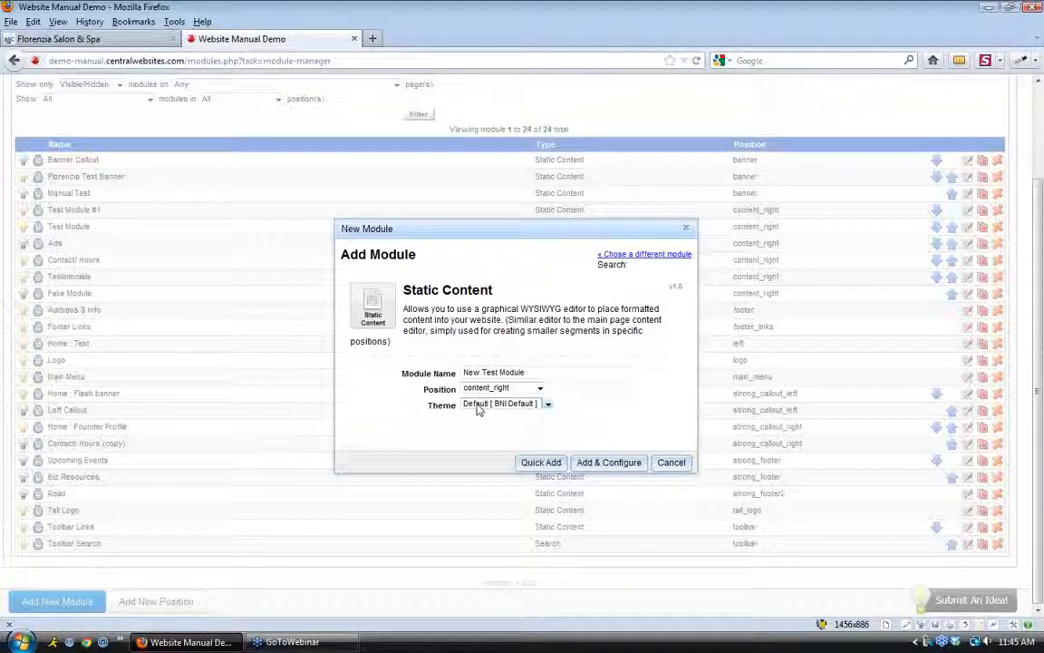
click(609, 463)
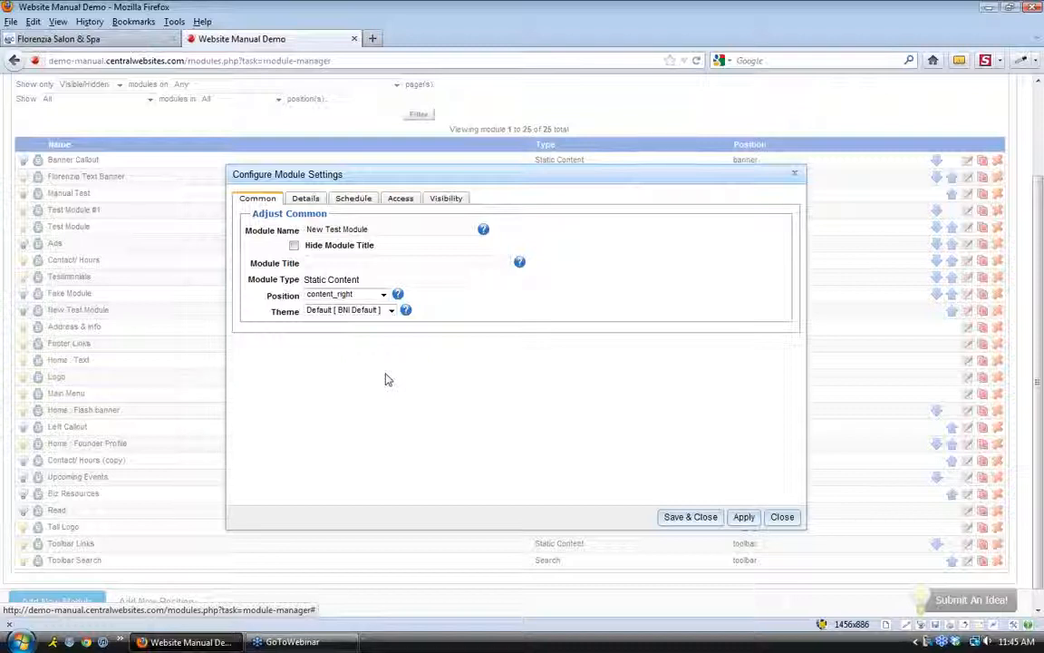
Enter 'Module Title' as the title, leave Hide Module Title unchecked, and go to the Details editor
click(332, 263)
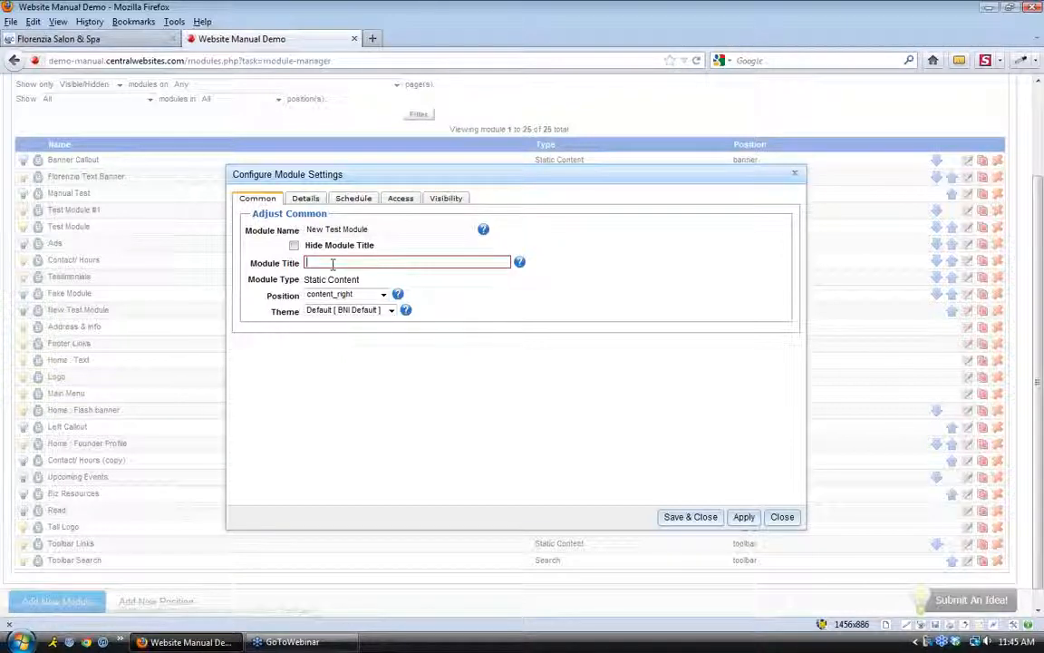
text(M)
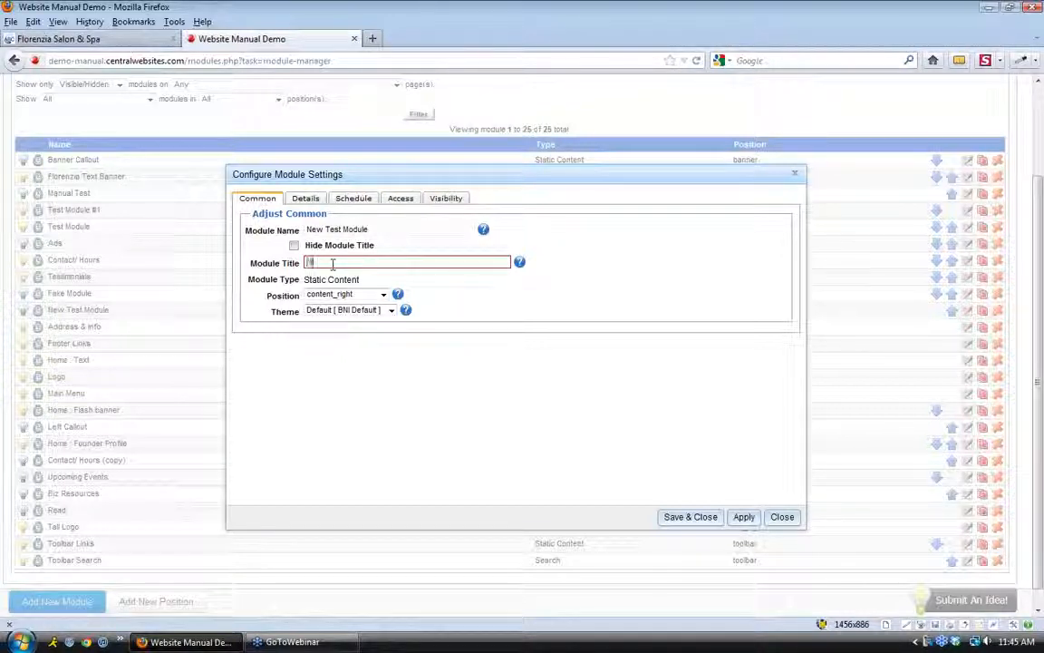
text(i)
text(dule T)
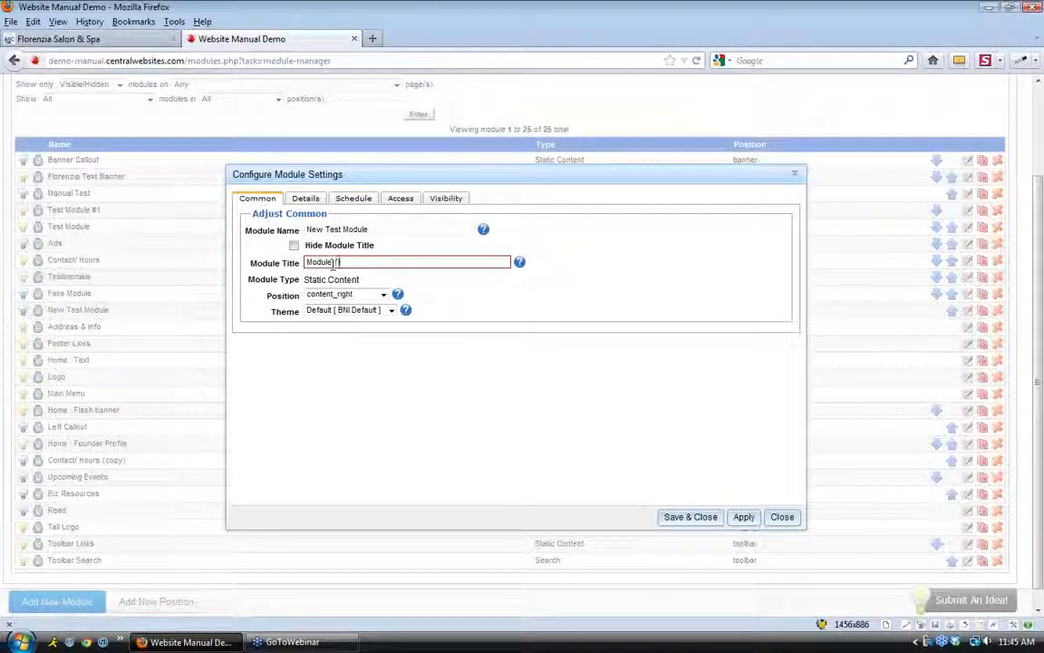
text(itle)
drag(357, 262, 306, 262)
click(371, 262)
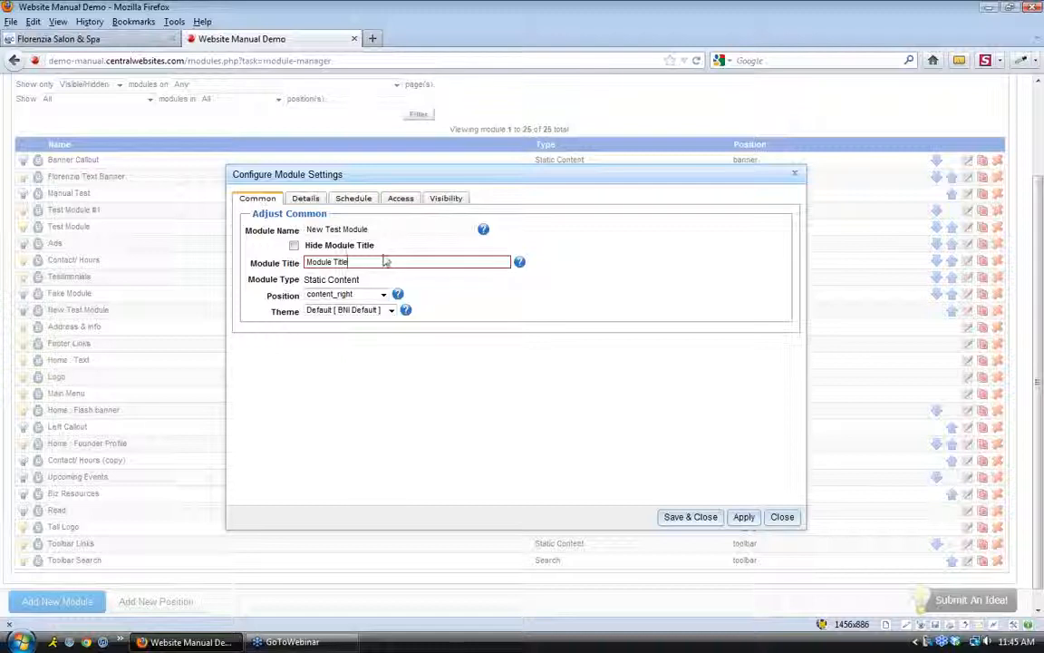
click(294, 245)
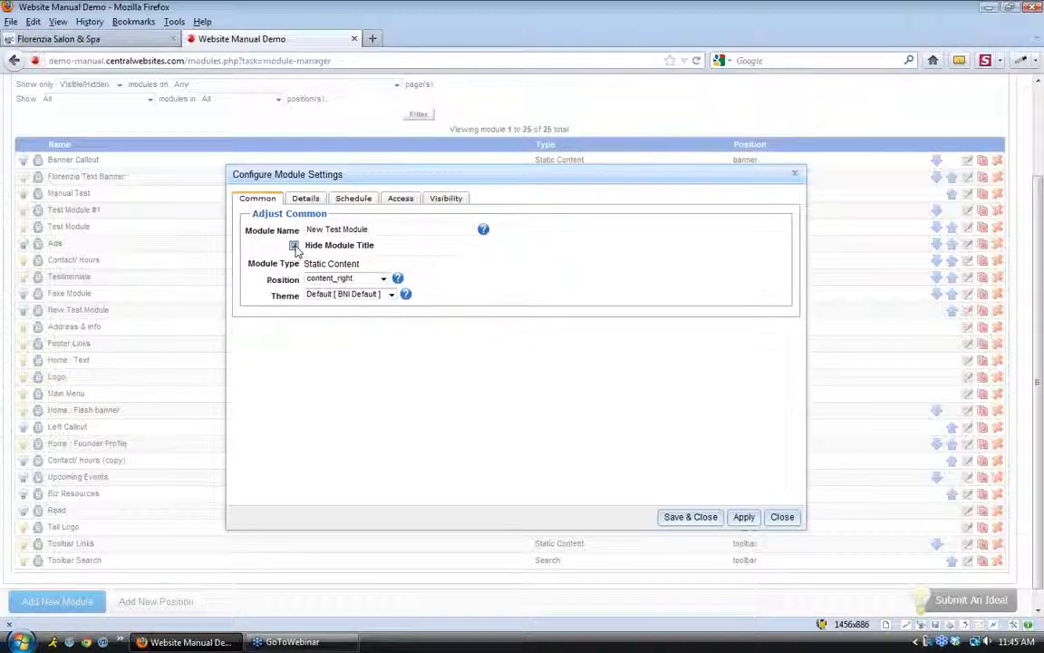
click(294, 246)
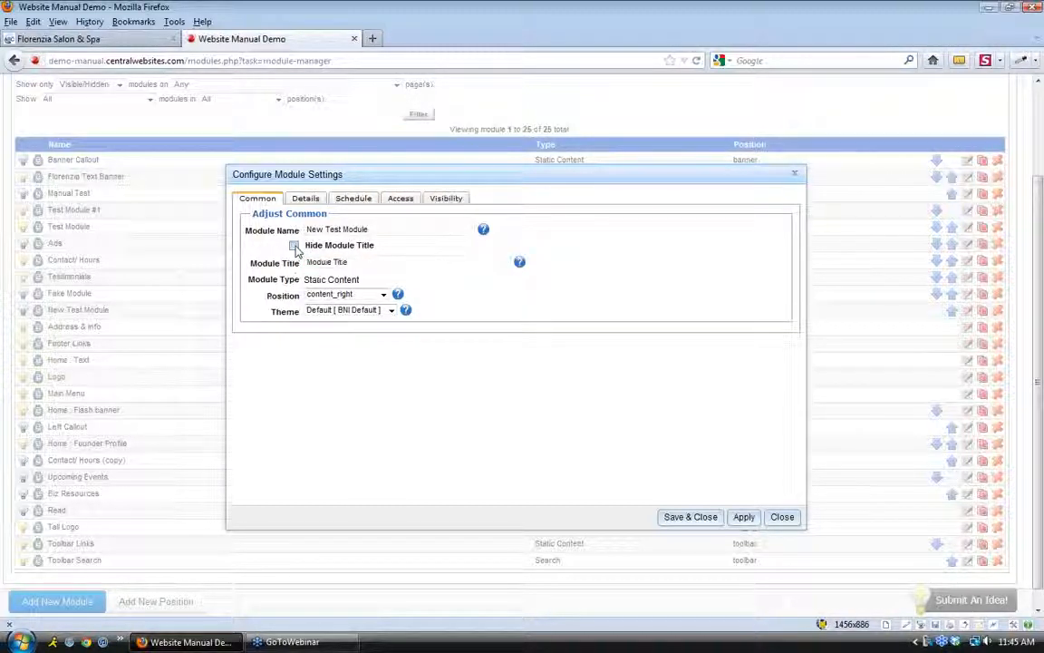
click(373, 262)
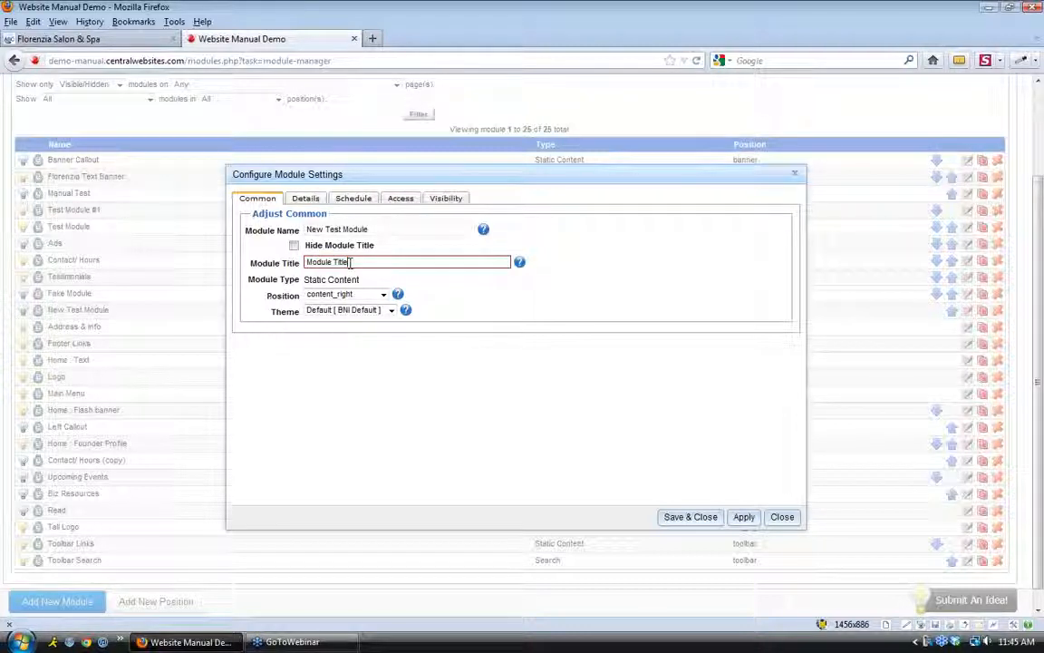
click(308, 200)
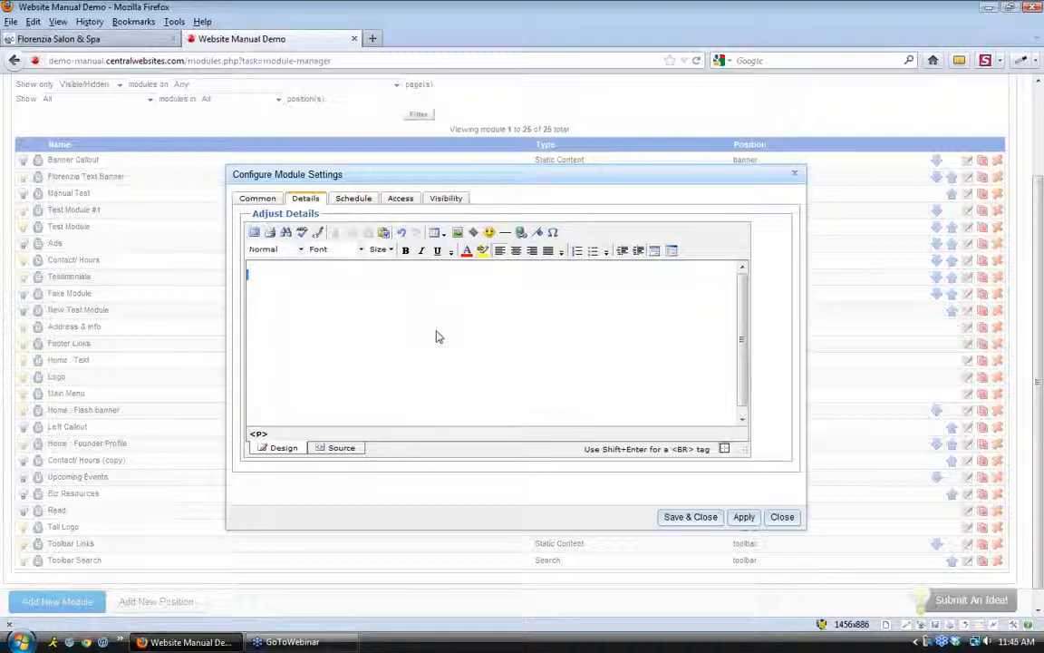
Fill the module body with many pasted copies of the sample sentence
text(You can type in t)
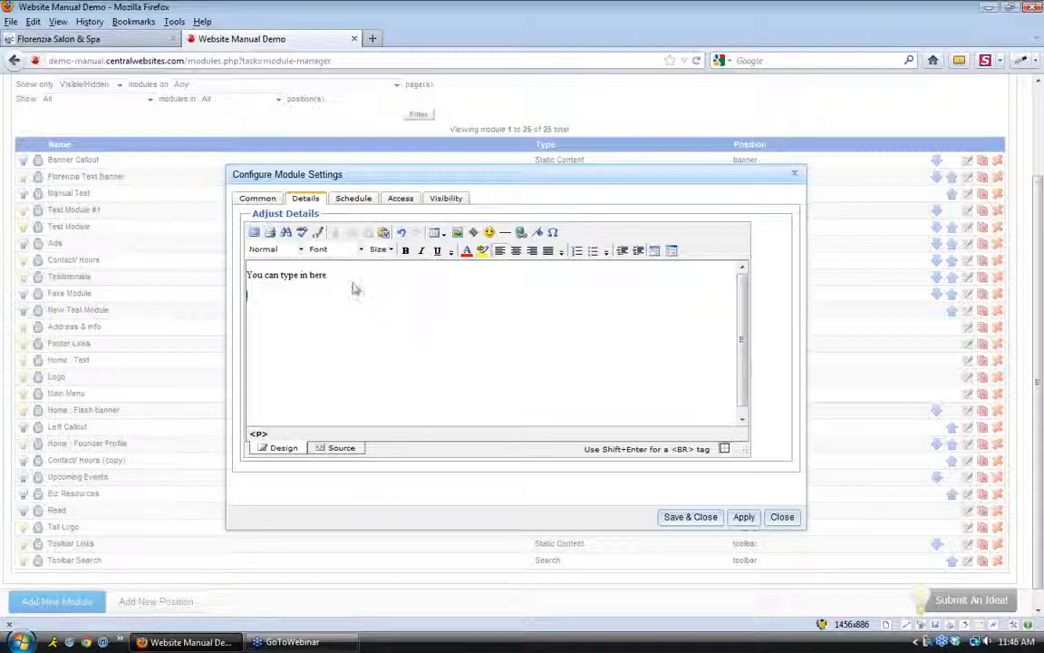
drag(328, 274, 246, 275)
click(296, 328)
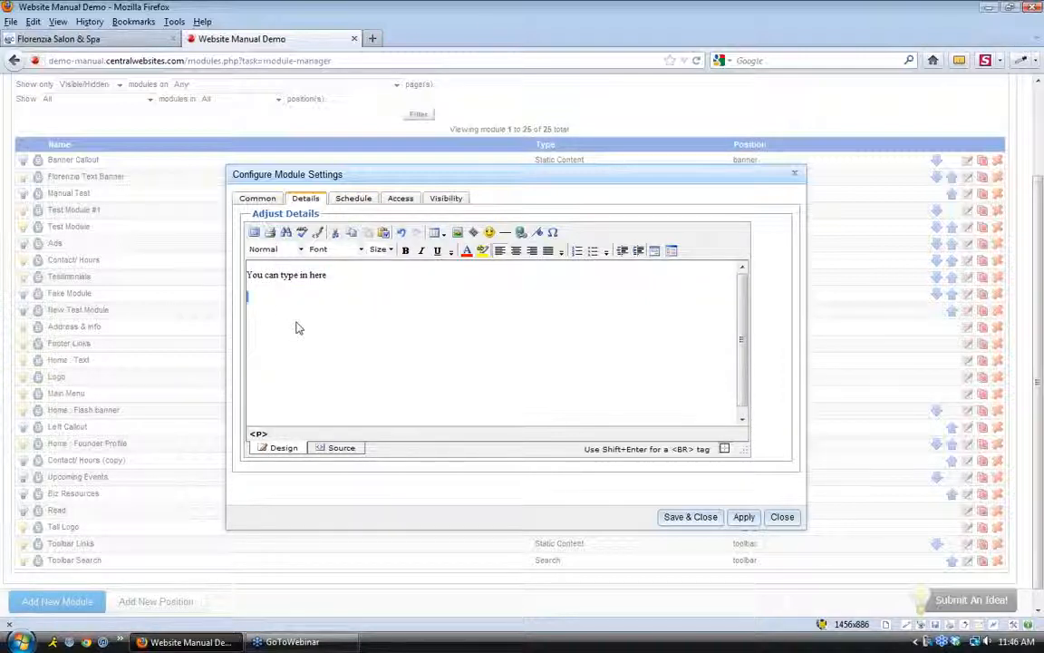
key(ctrl+v)
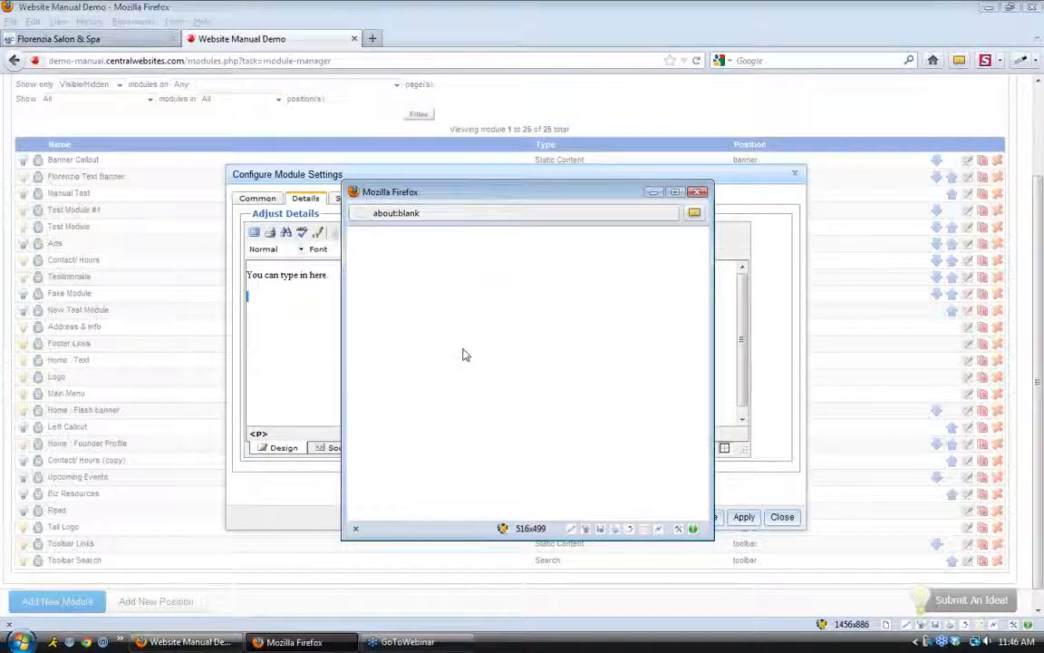
key(ctrl+v)
key(ctrl+v)
key(ctrl+v)
key(ctrl+v)
key(ctrl+v)
key(ctrl+v)
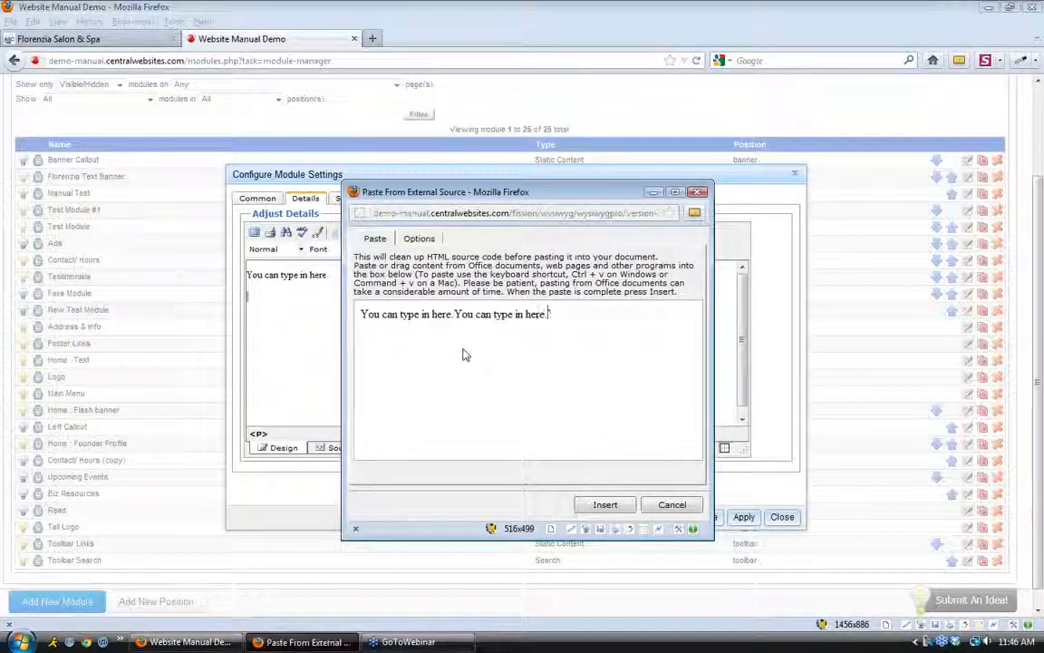
key(ctrl+v)
key(ctrl+v)
key(ctrl+v)
key(ctrl+v)
key(ctrl+v)
key(ctrl+v)
key(ctrl+v)
key(ctrl+v)
key(ctrl+v)
key(ctrl+v)
key(ctrl+v)
key(ctrl+v)
key(ctrl+v)
key(ctrl+v)
key(ctrl+v)
key(ctrl+v)
key(ctrl+v)
key(ctrl+v)
key(ctrl+v)
key(ctrl+v)
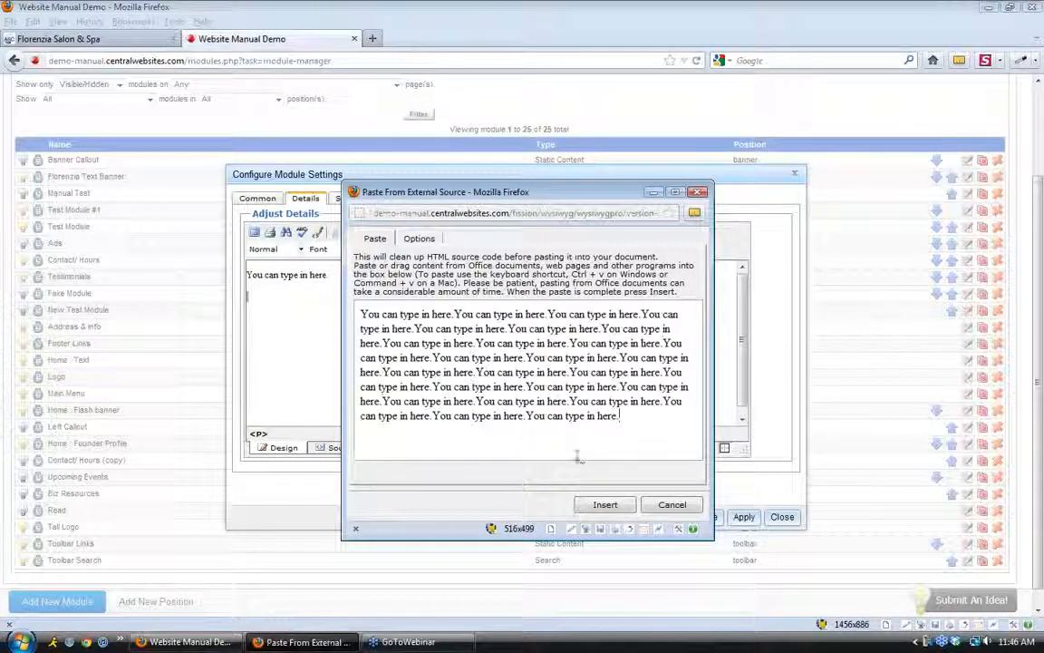
click(601, 505)
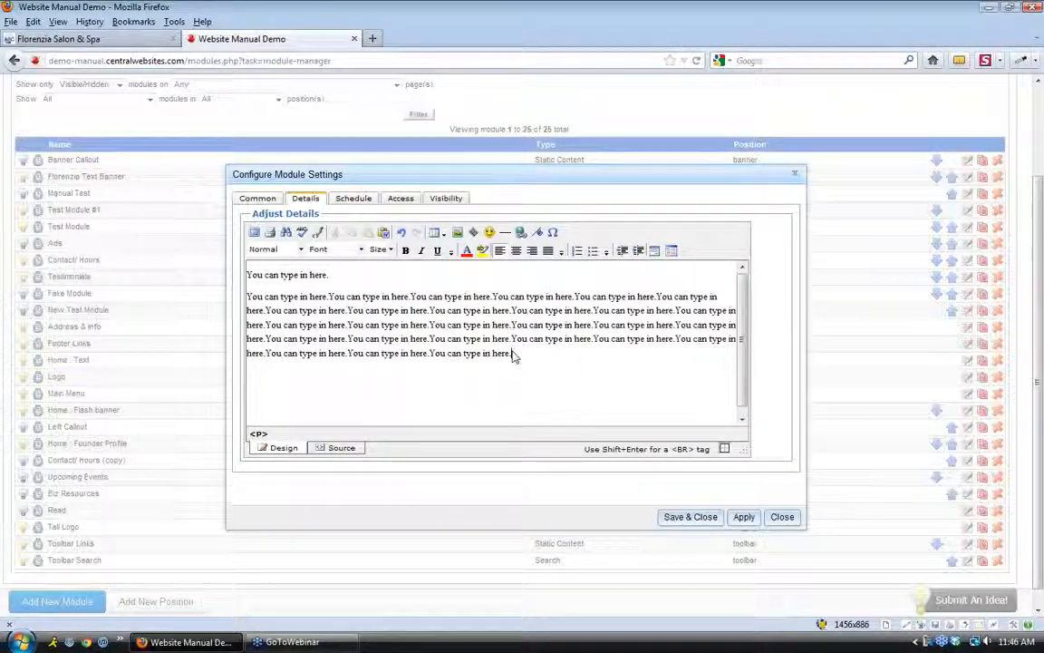
Make the last six sentences bold, italic and underlined, and add a blank line after the first line
drag(513, 354, 511, 339)
click(406, 251)
click(422, 252)
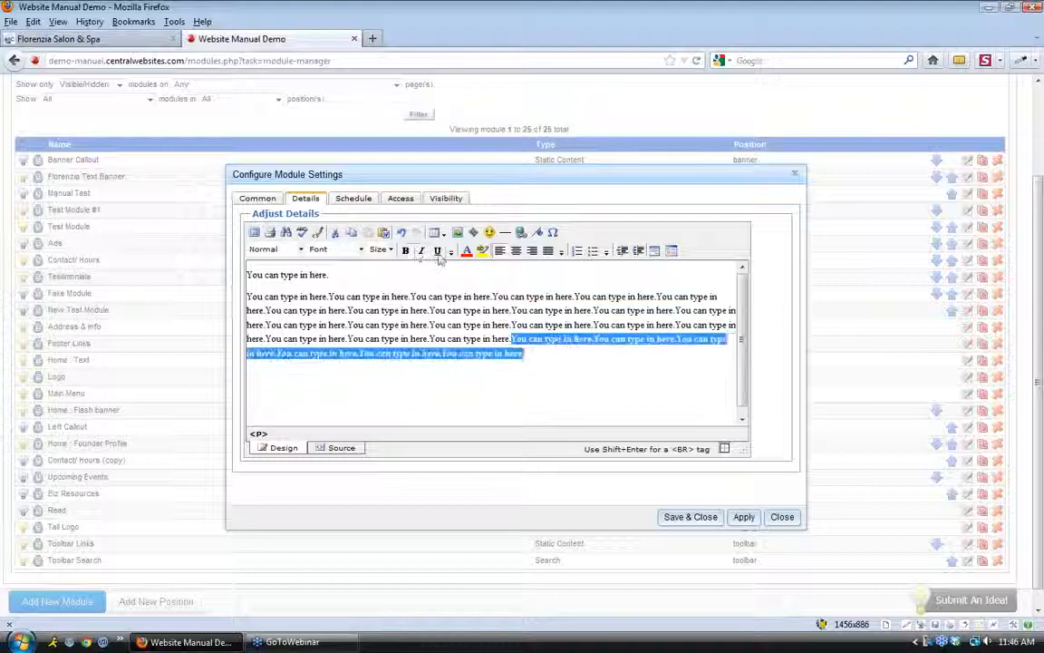
click(438, 251)
click(439, 295)
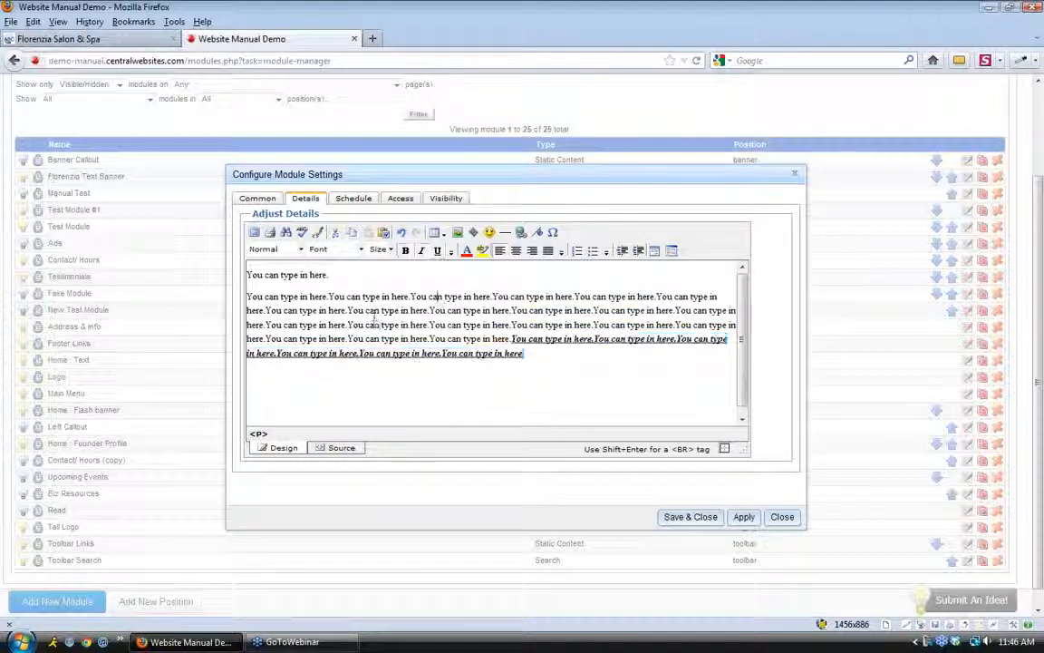
click(344, 276)
key(BackSpace)
key(Return)
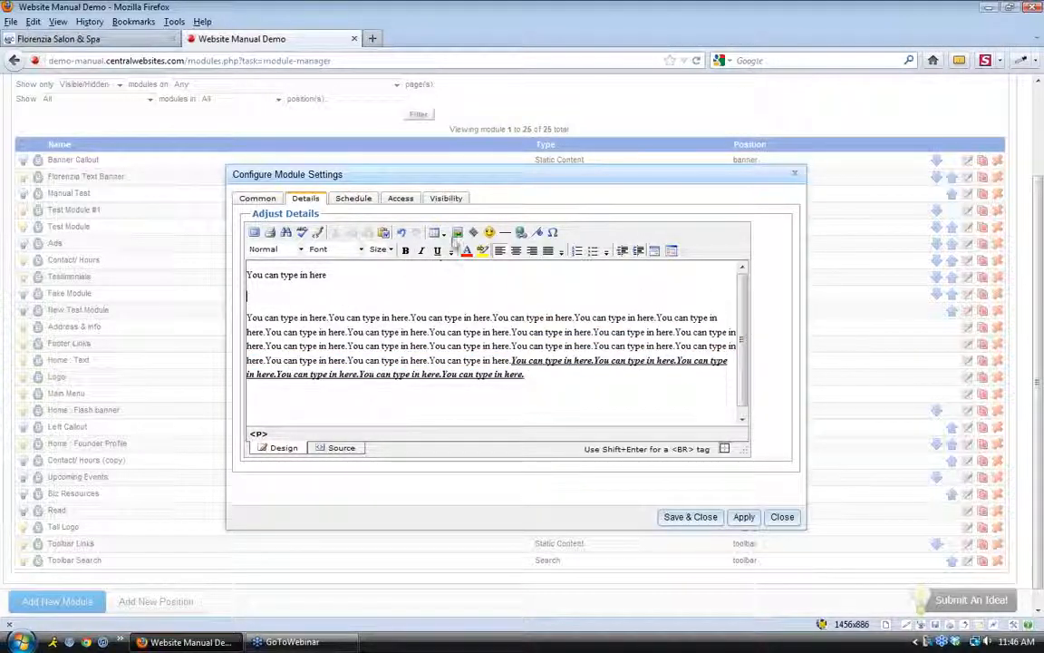
click(458, 233)
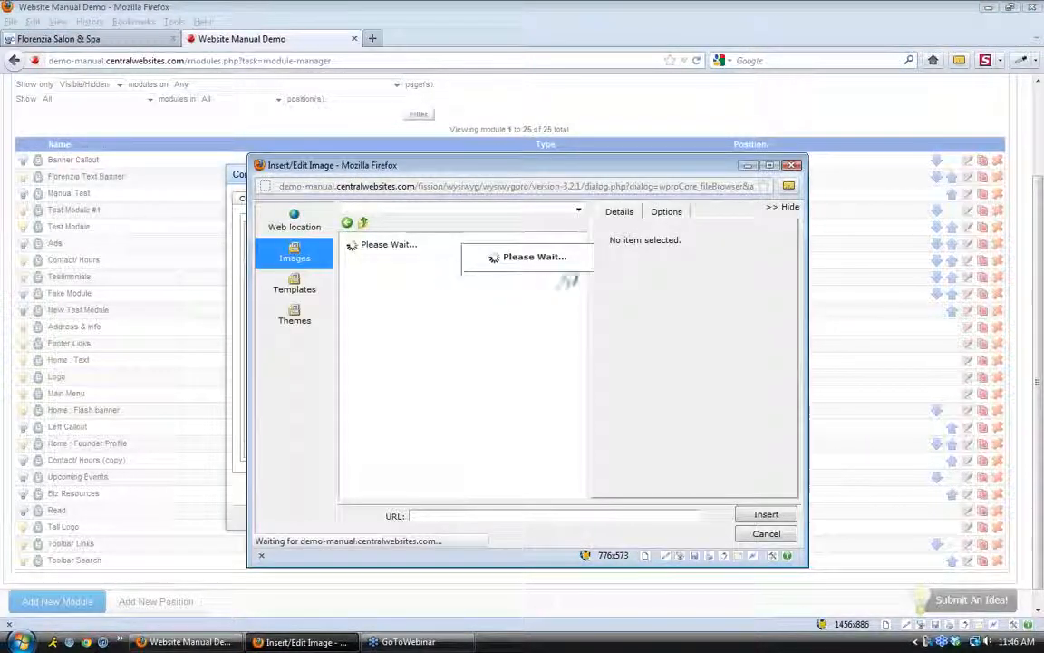
Insert the book_29solution.jpg image below the module's first line
drag(578, 263, 580, 291)
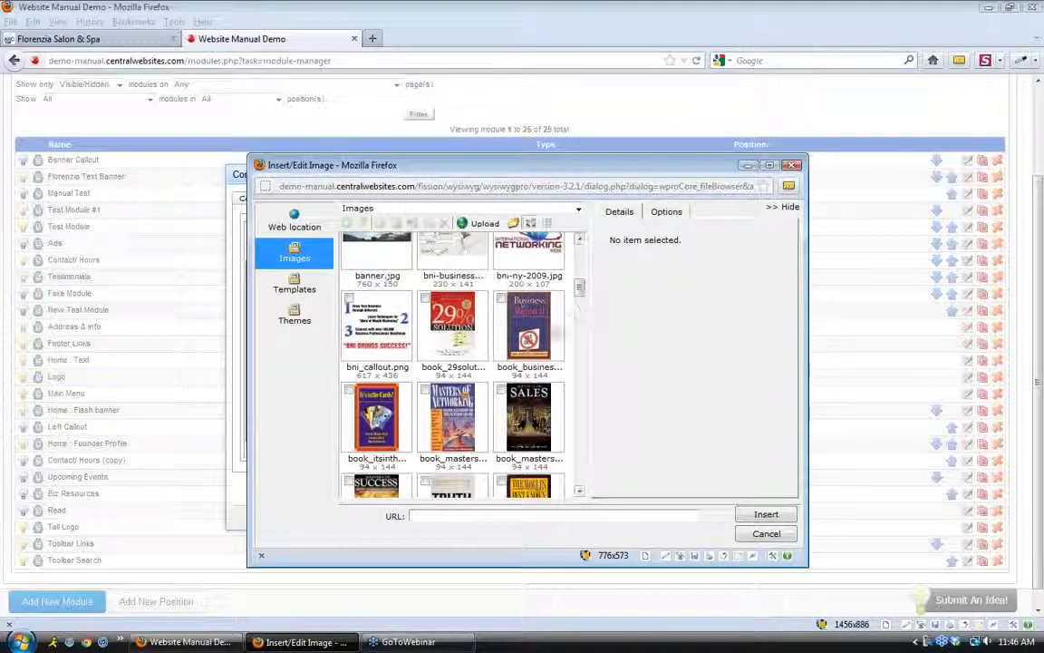
click(453, 327)
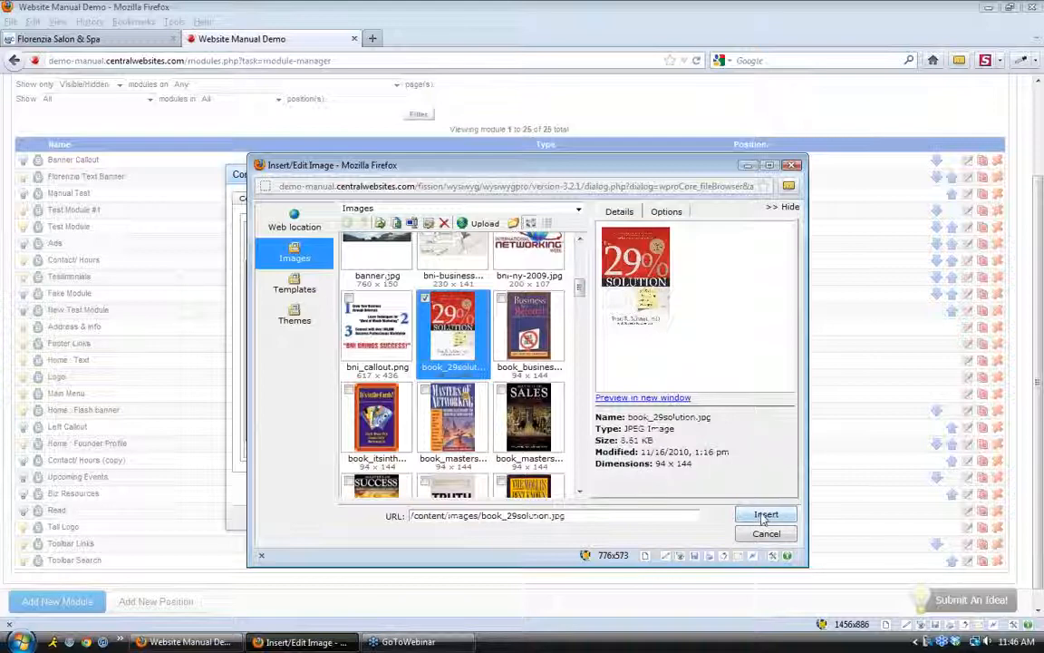
click(766, 514)
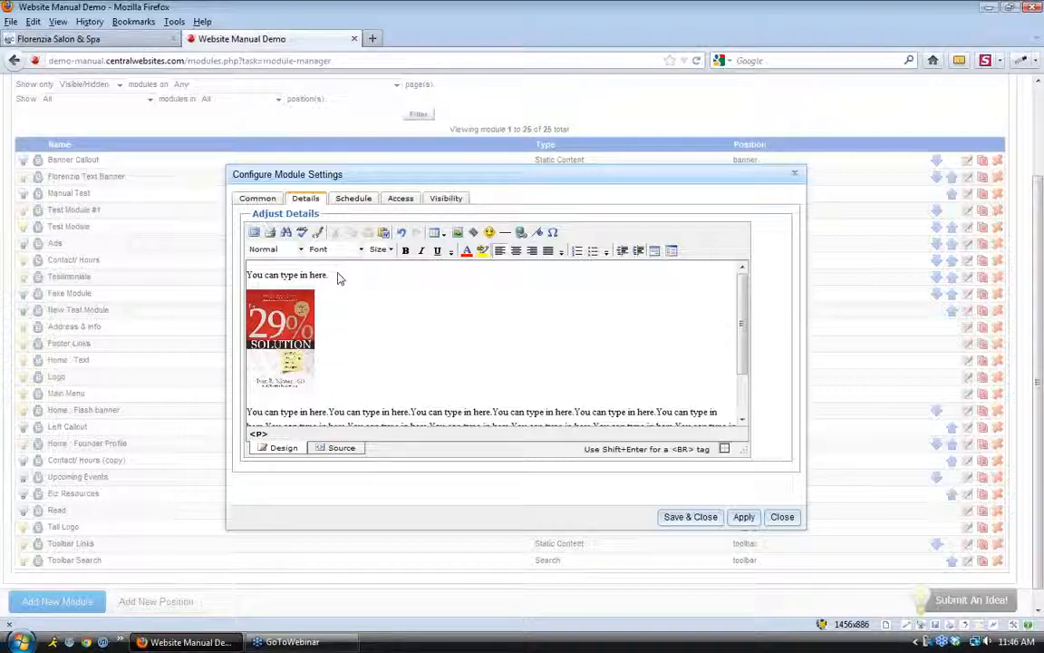
click(445, 200)
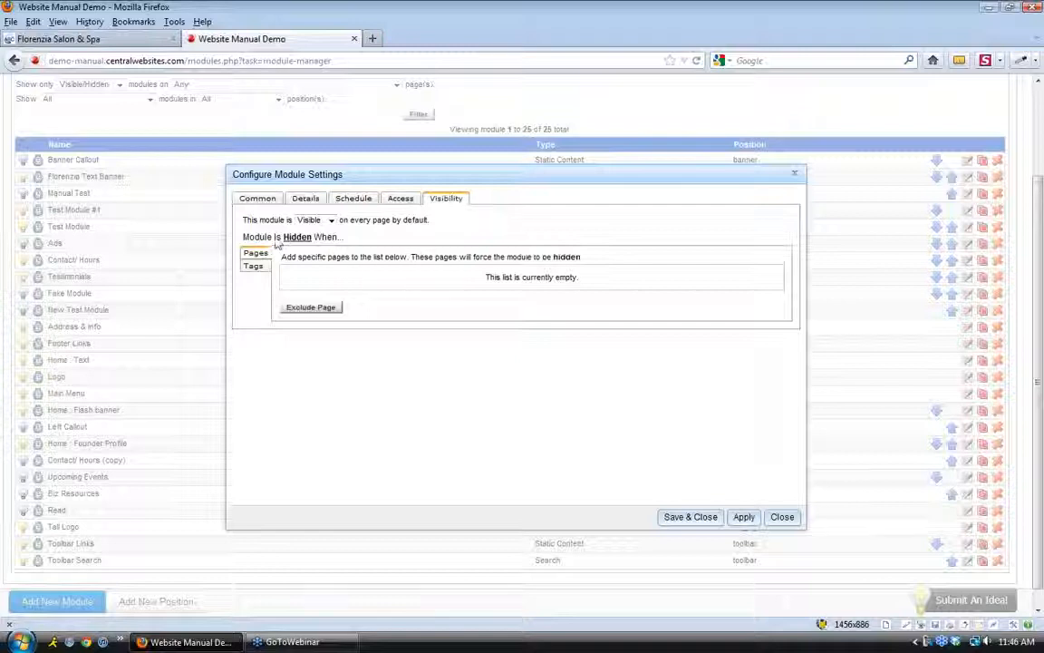
Make the module hidden by default except on Content : Test Page 1, and save it
drag(243, 226, 432, 227)
click(435, 303)
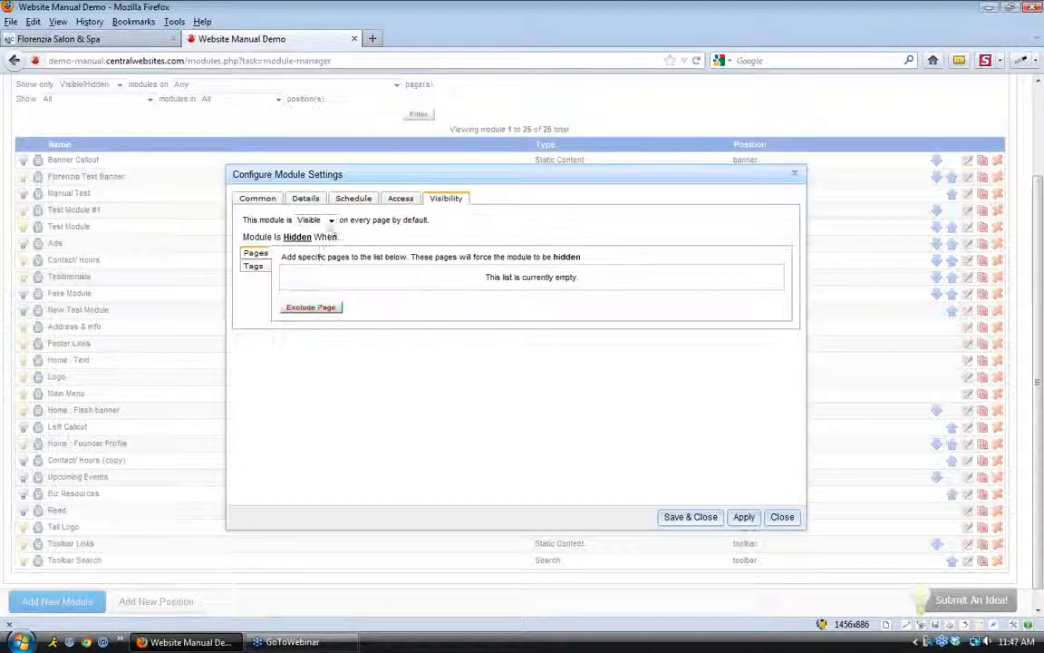
click(313, 220)
click(315, 236)
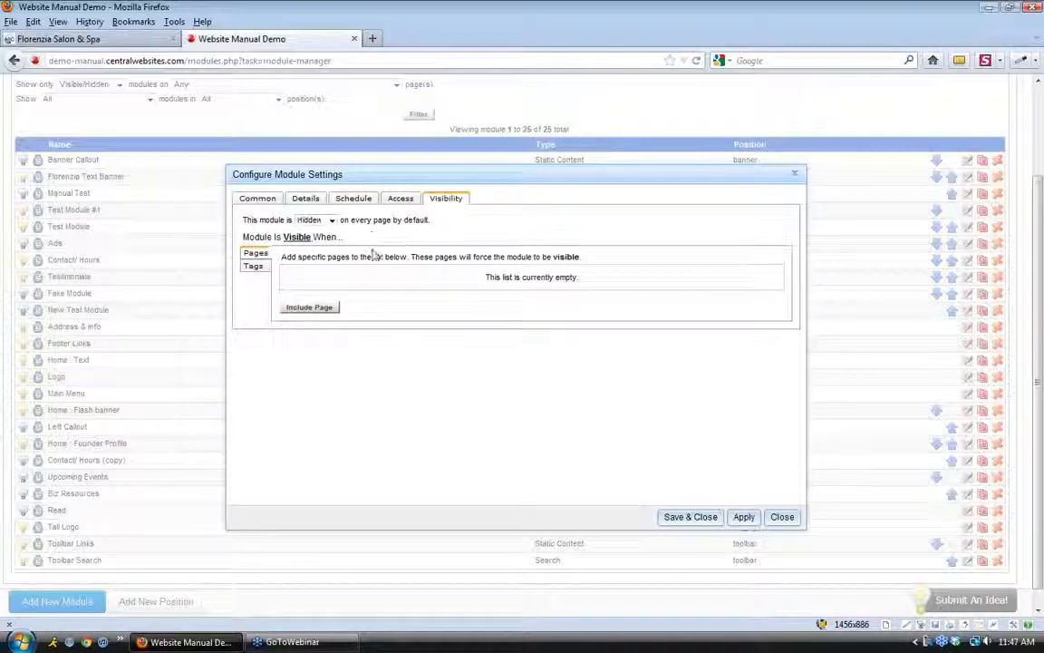
click(325, 309)
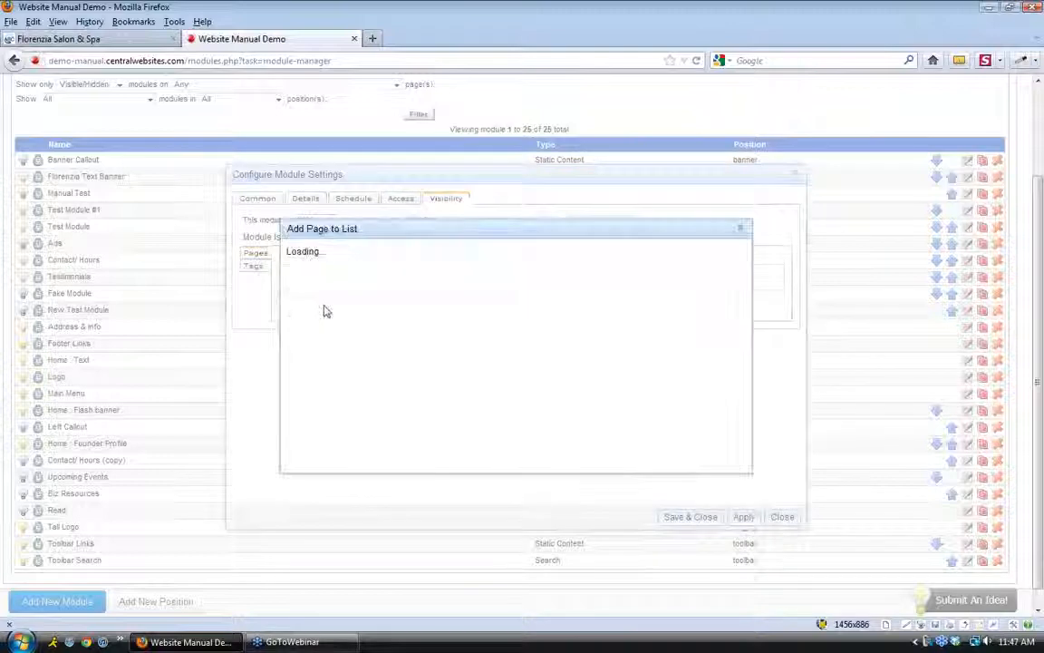
click(353, 255)
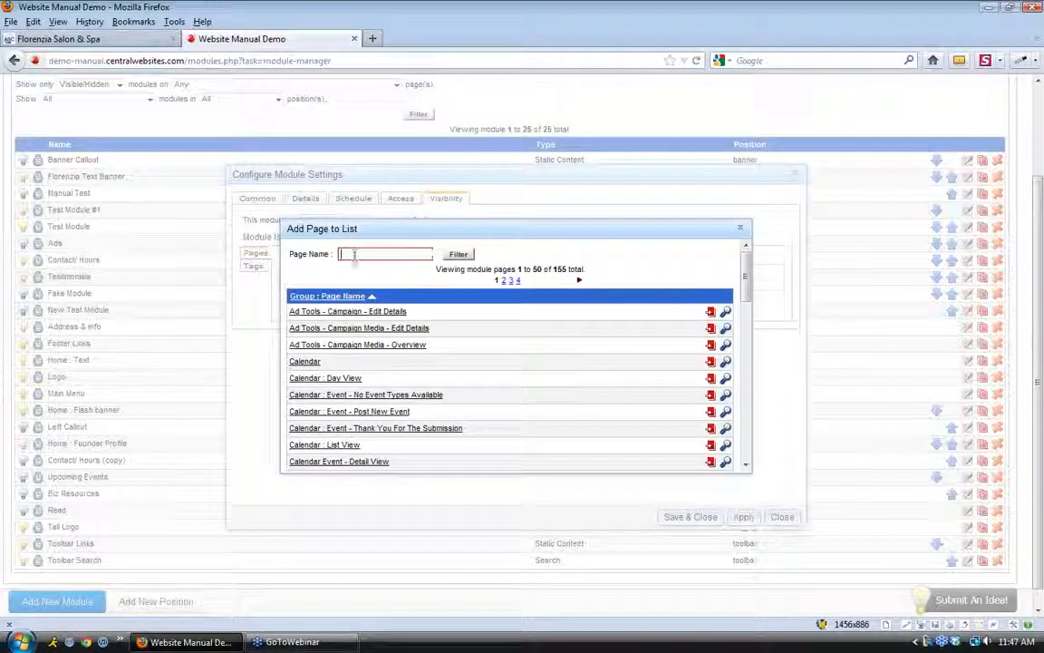
text(test)
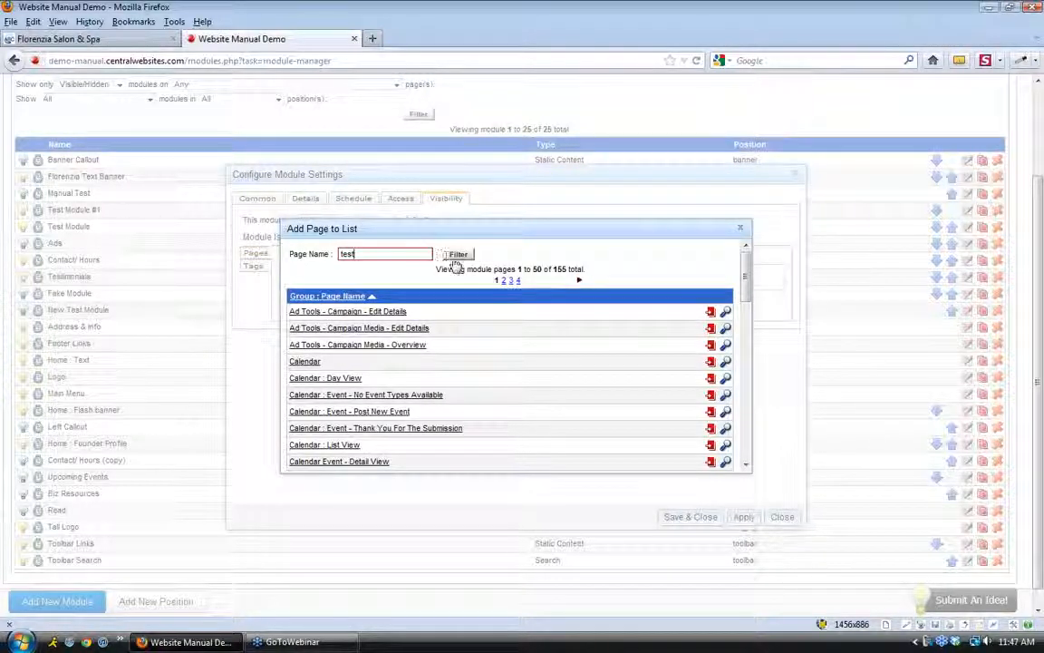
click(457, 256)
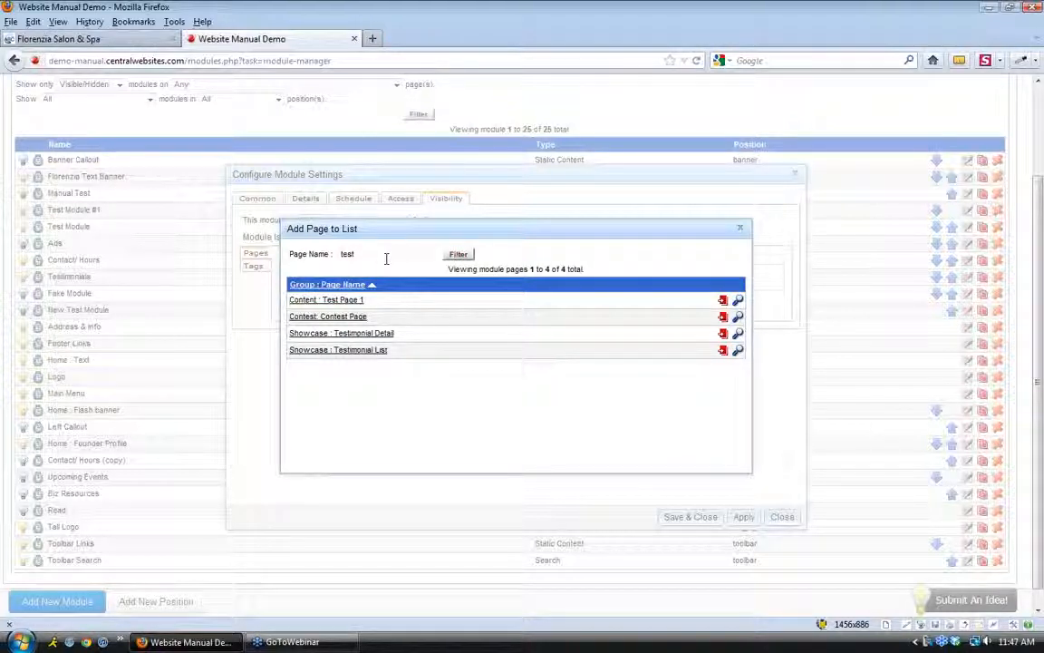
click(342, 301)
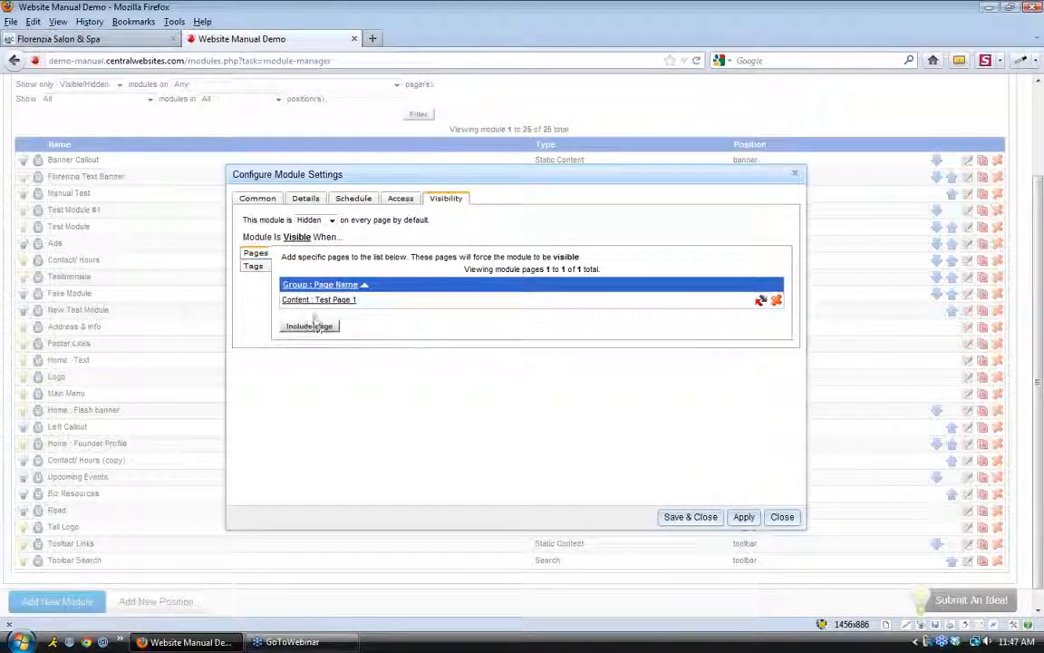
click(689, 518)
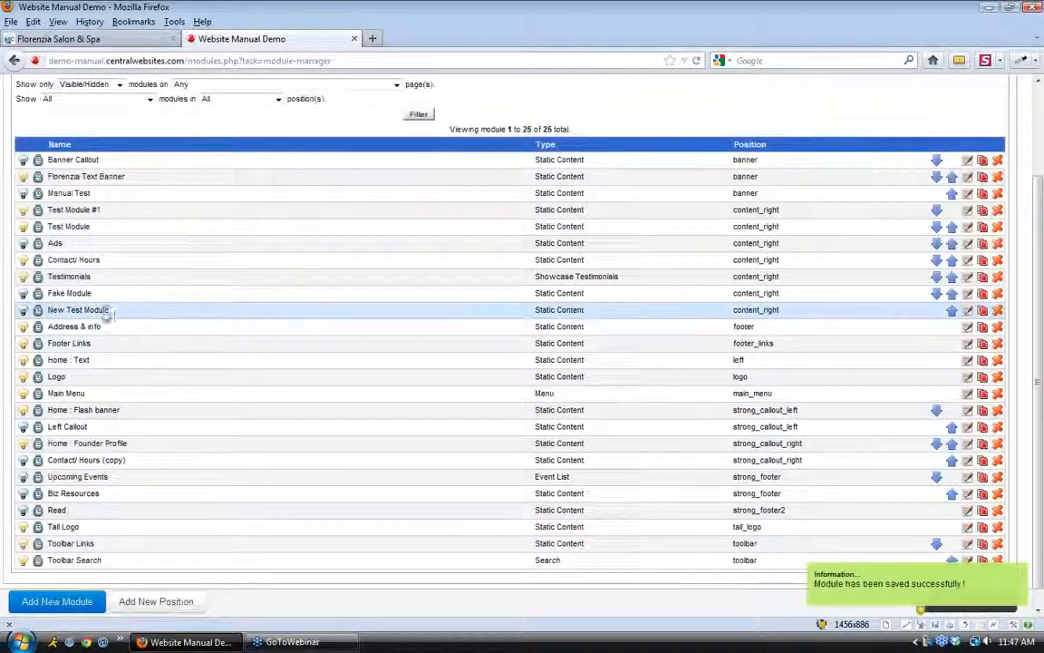
Enable New Test Module with its lightbulb in the module list
drag(110, 312, 49, 312)
click(49, 313)
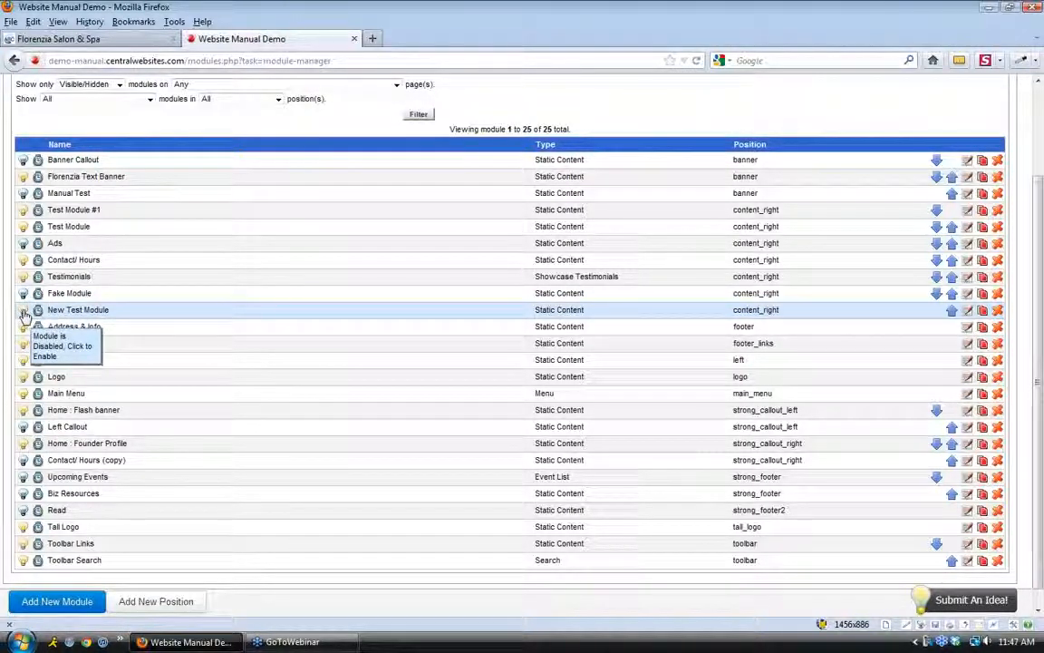
click(24, 314)
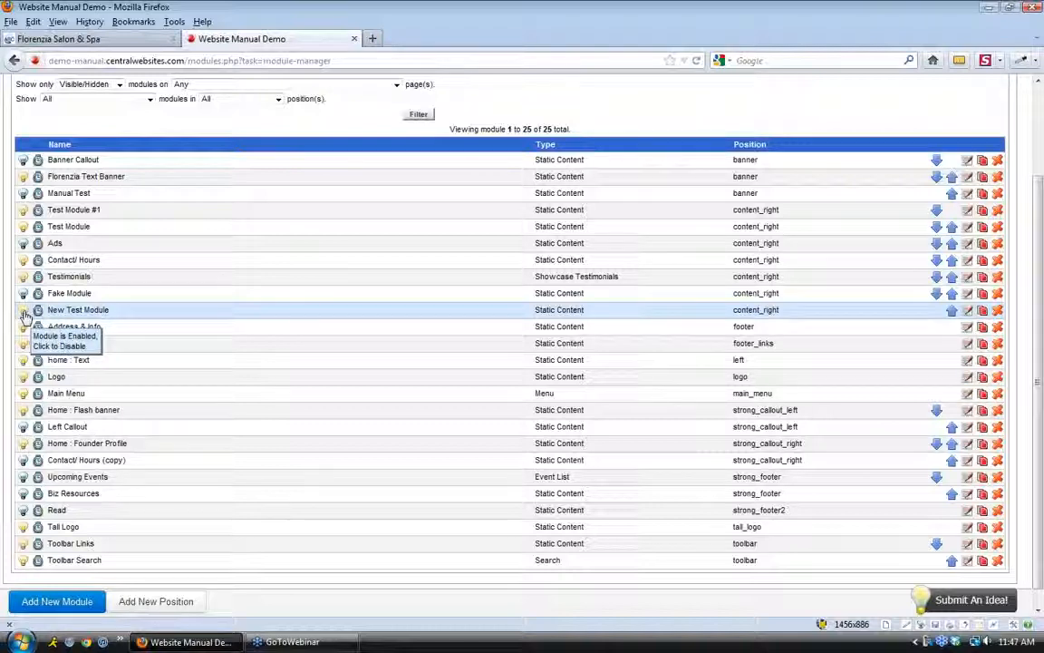
Switch to the Florenzia Salon & Spa site and reload its homepage
click(105, 40)
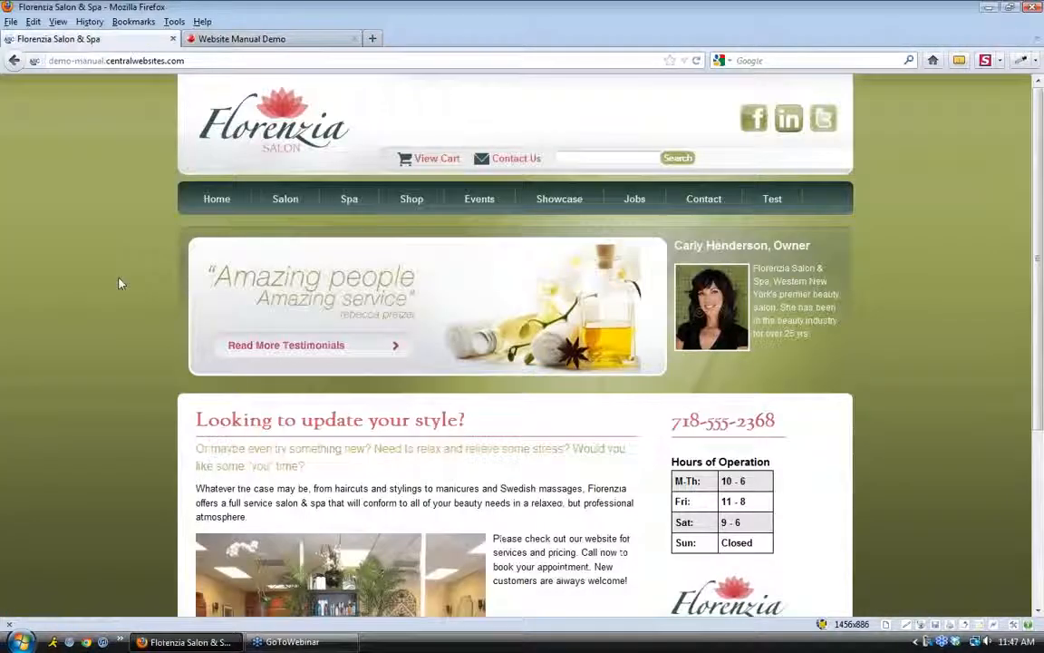
click(697, 60)
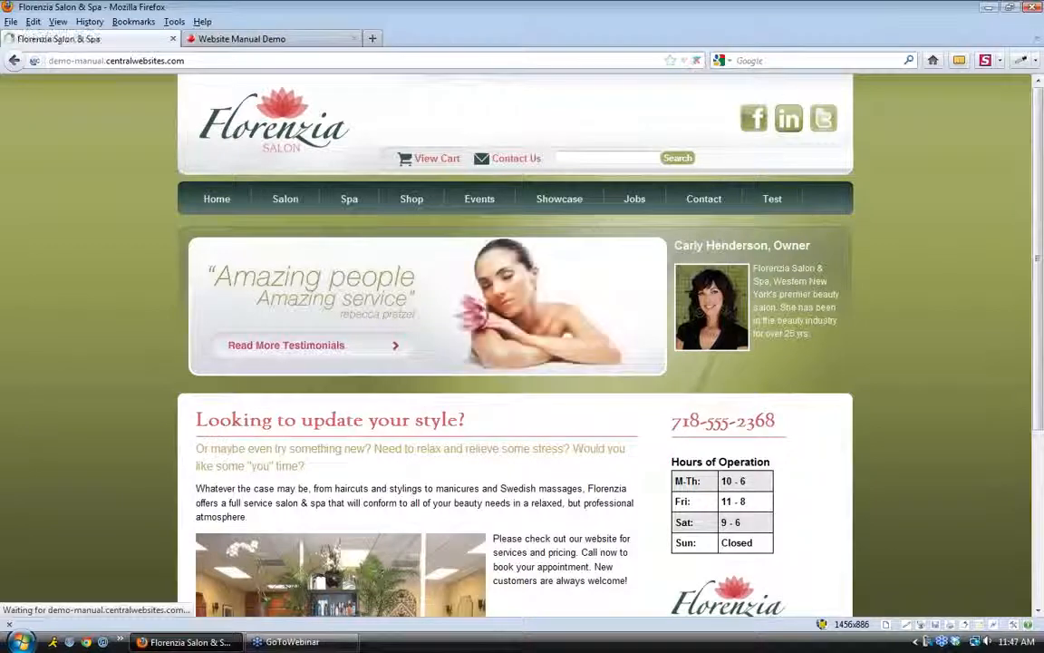
scroll(877, 425, down, 2)
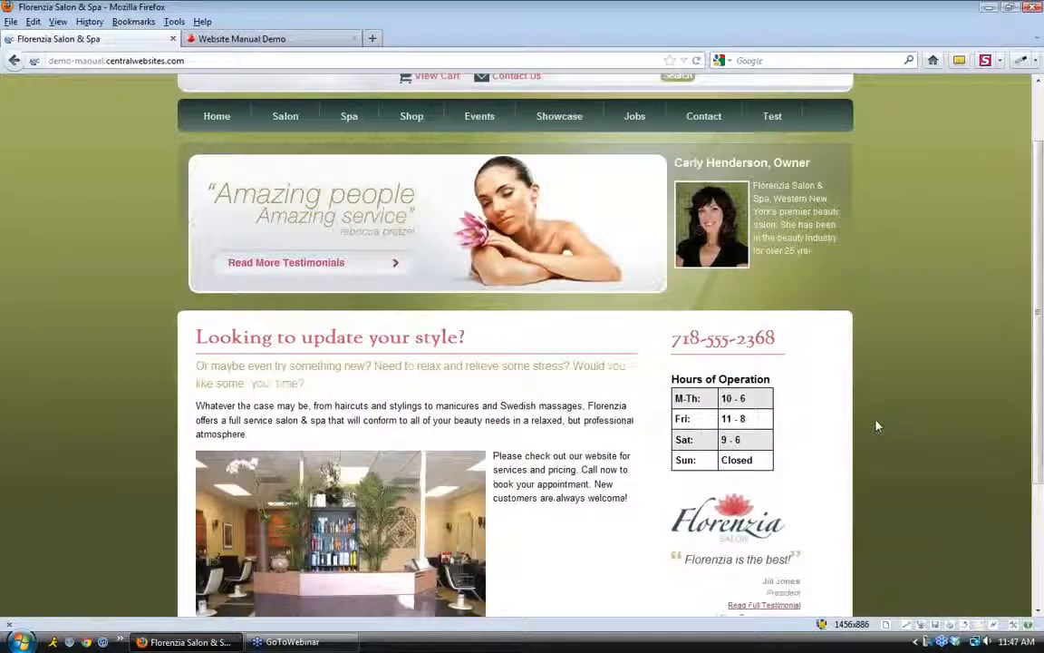
scroll(876, 425, down, 3)
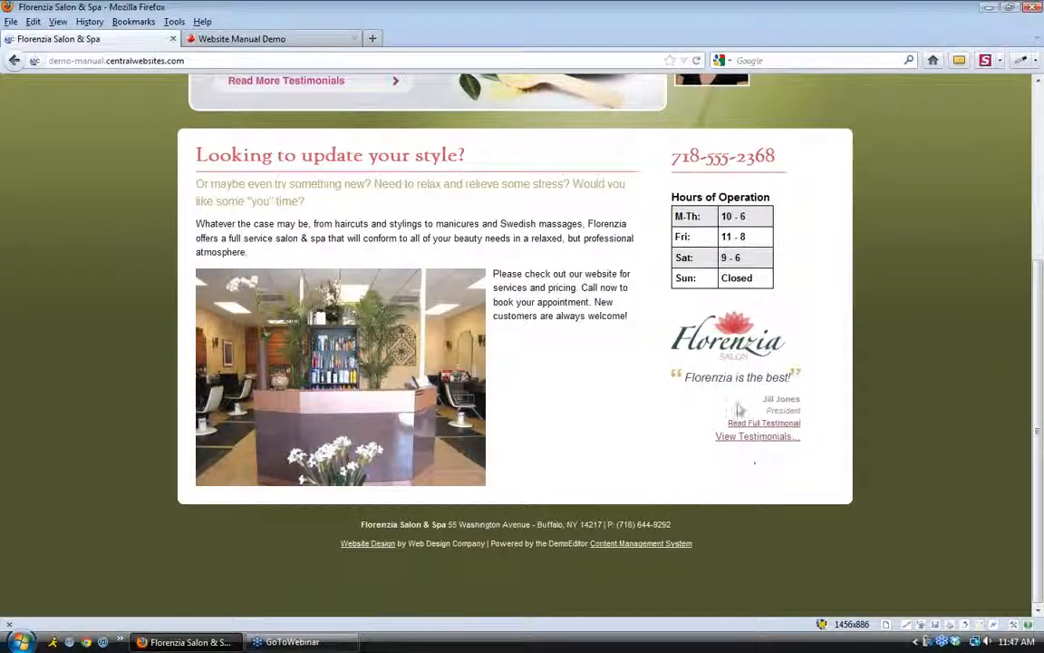
scroll(745, 456, up, 3)
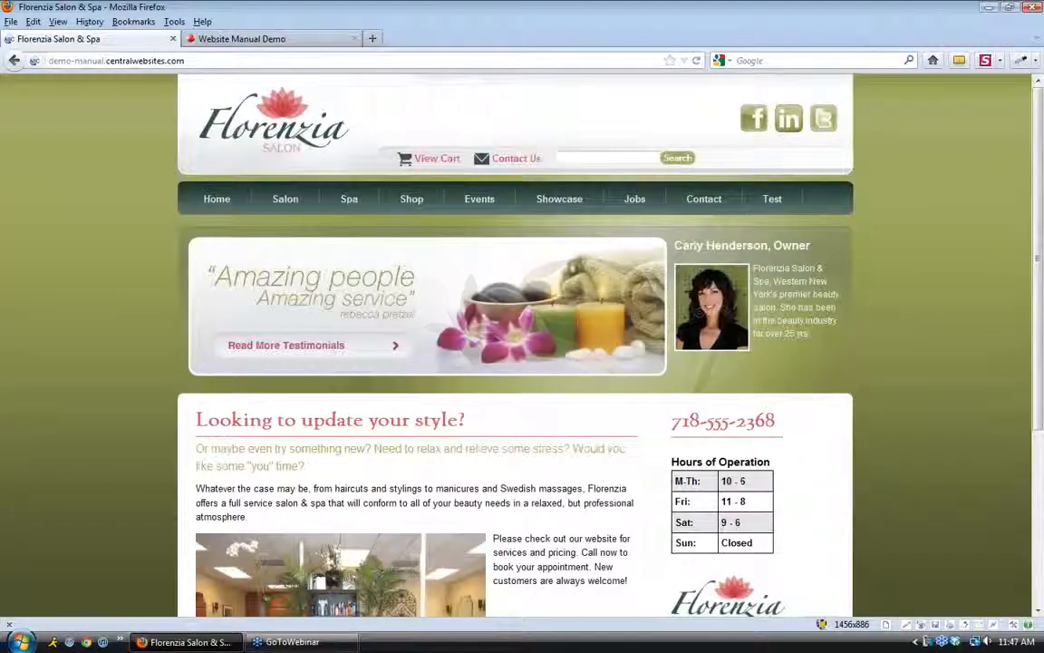
View New Test Module with its book-cover image in the Test page's right sidebar, then return to the Module Manager
click(784, 200)
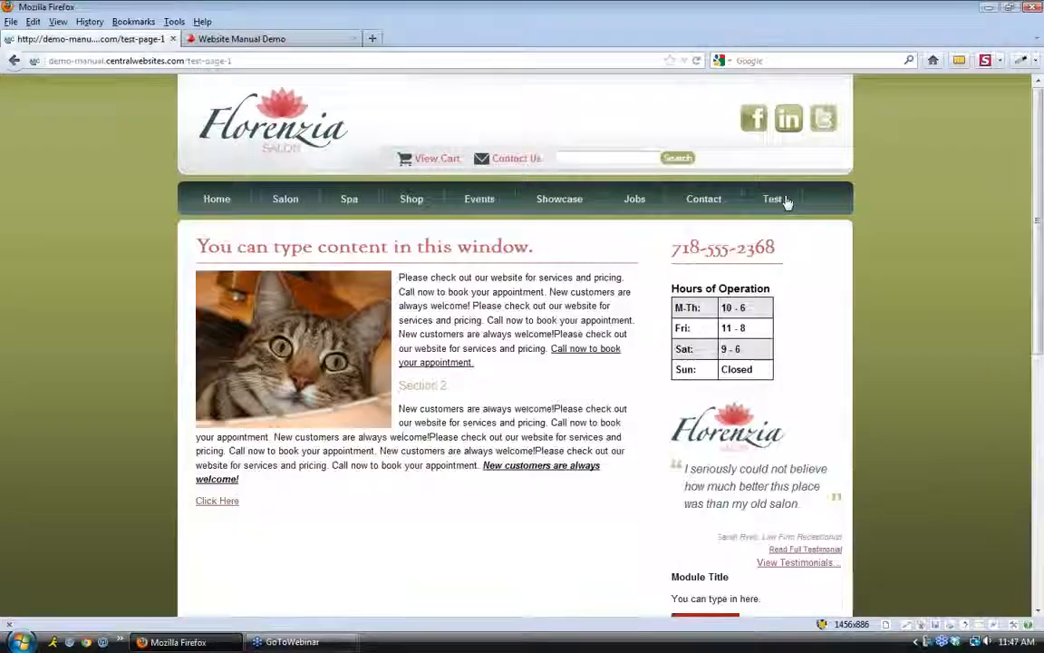
scroll(787, 201, down, 2)
scroll(787, 202, down, 5)
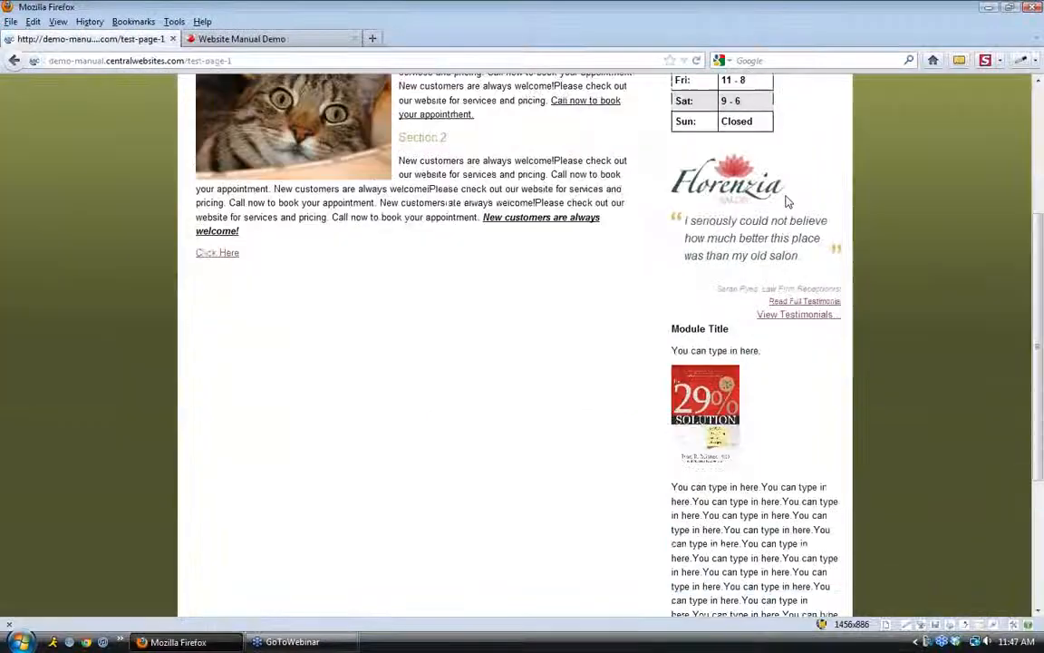
scroll(785, 200, up, 1)
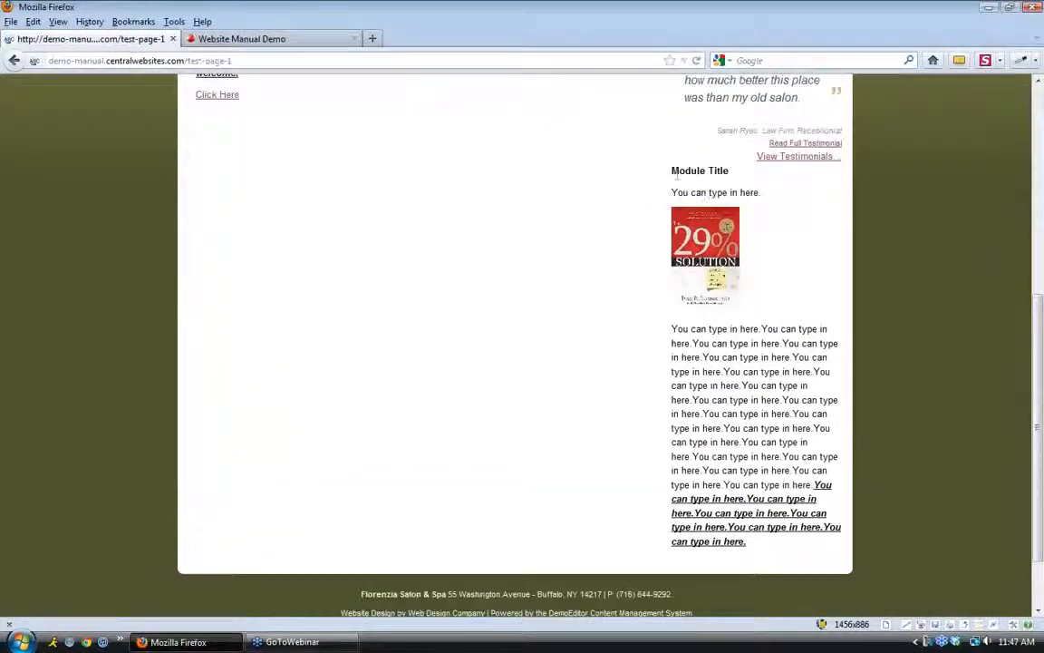
drag(671, 170, 791, 513)
click(783, 554)
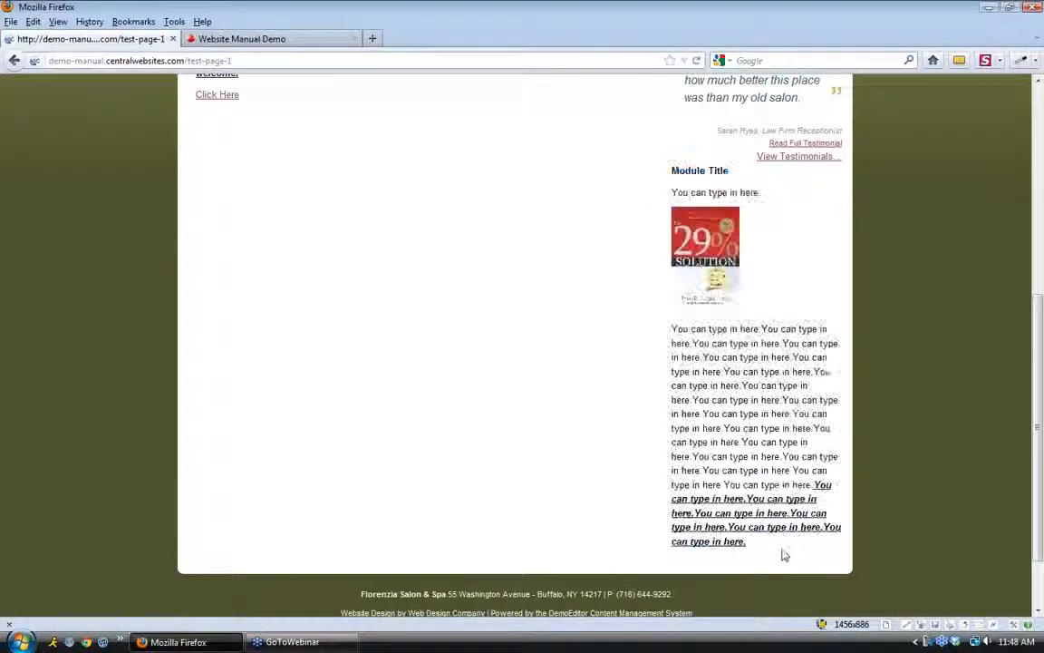
scroll(783, 553, up, 3)
text(.)
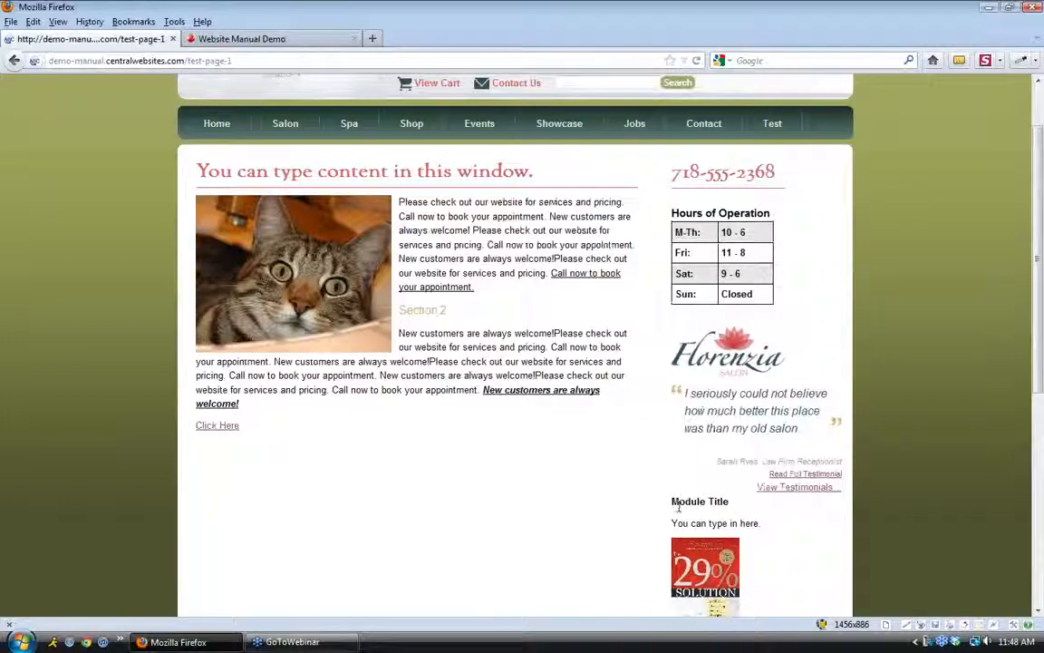
click(245, 38)
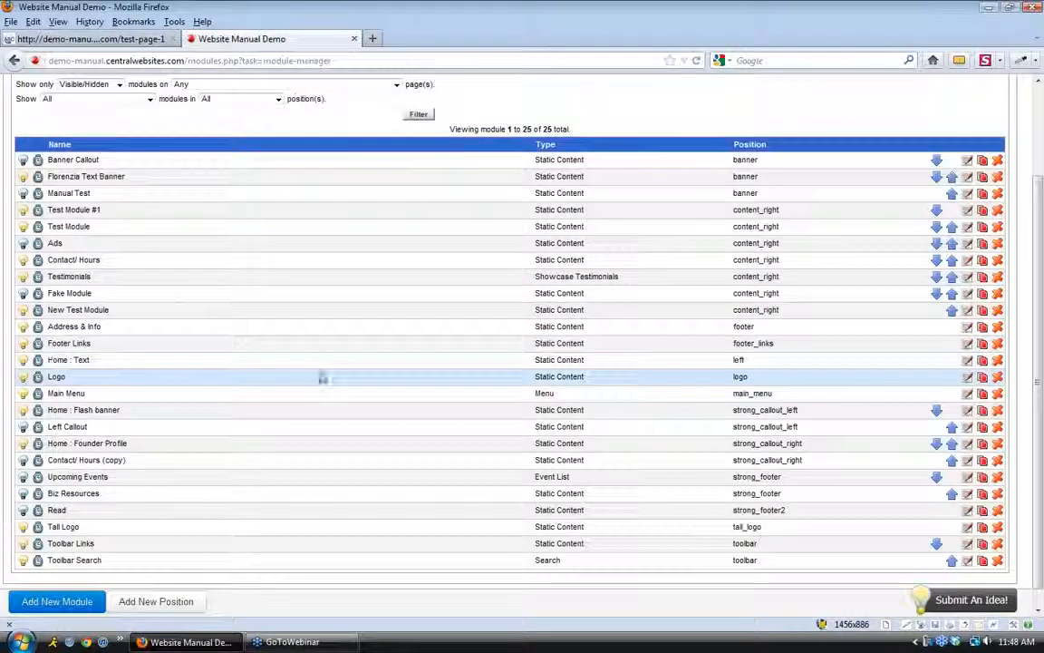
Move New Test Module up six places, ahead of Test Module #1 in content_right
click(952, 311)
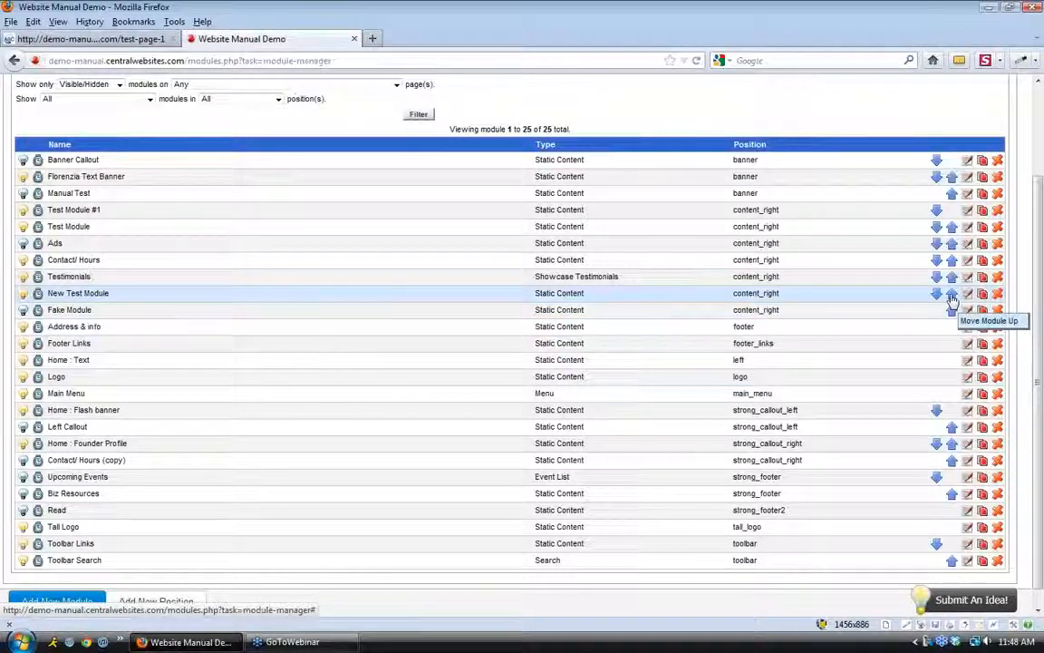
click(952, 295)
click(951, 278)
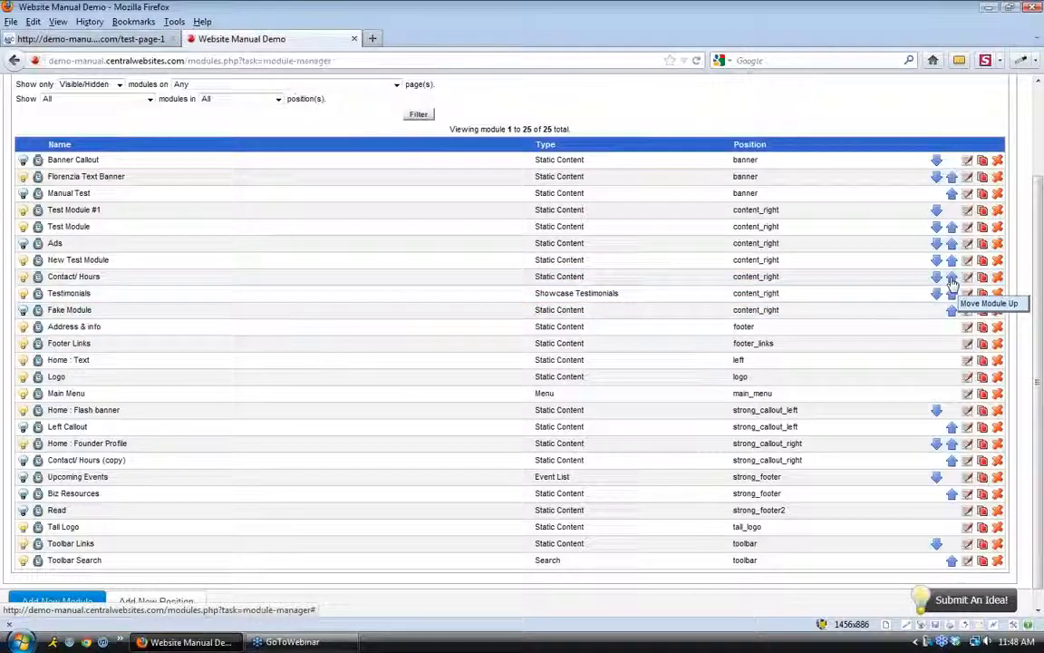
click(952, 262)
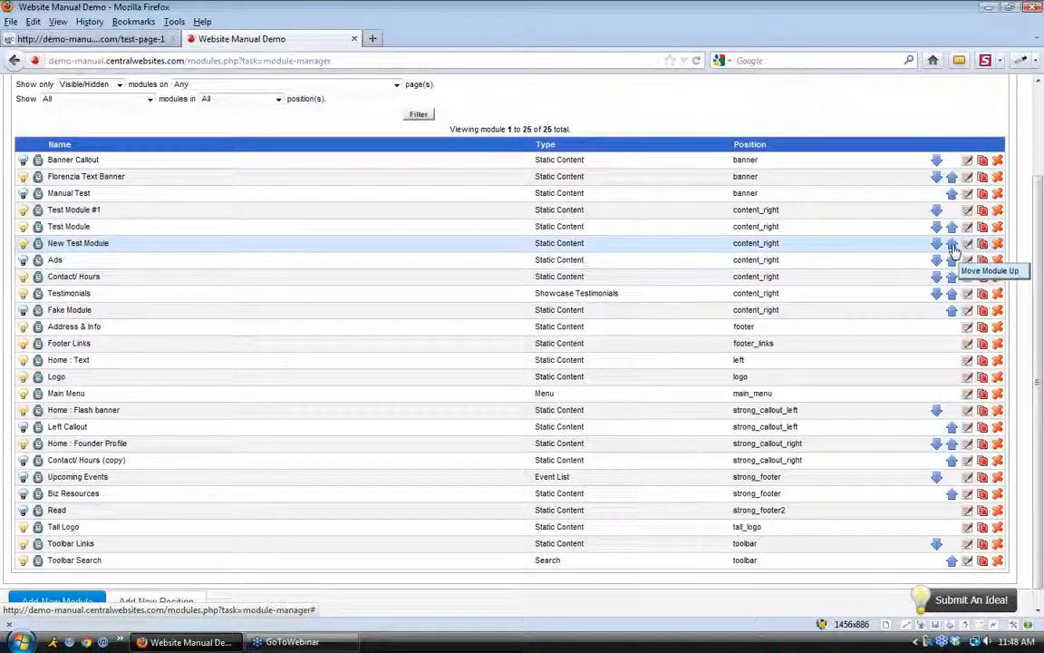
click(952, 245)
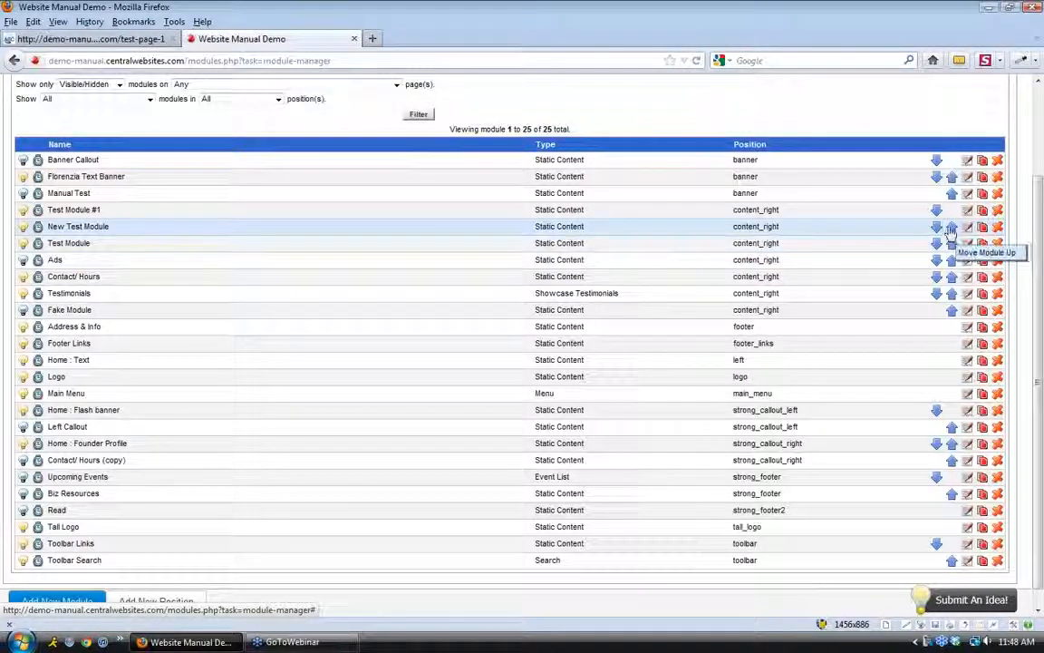
click(951, 227)
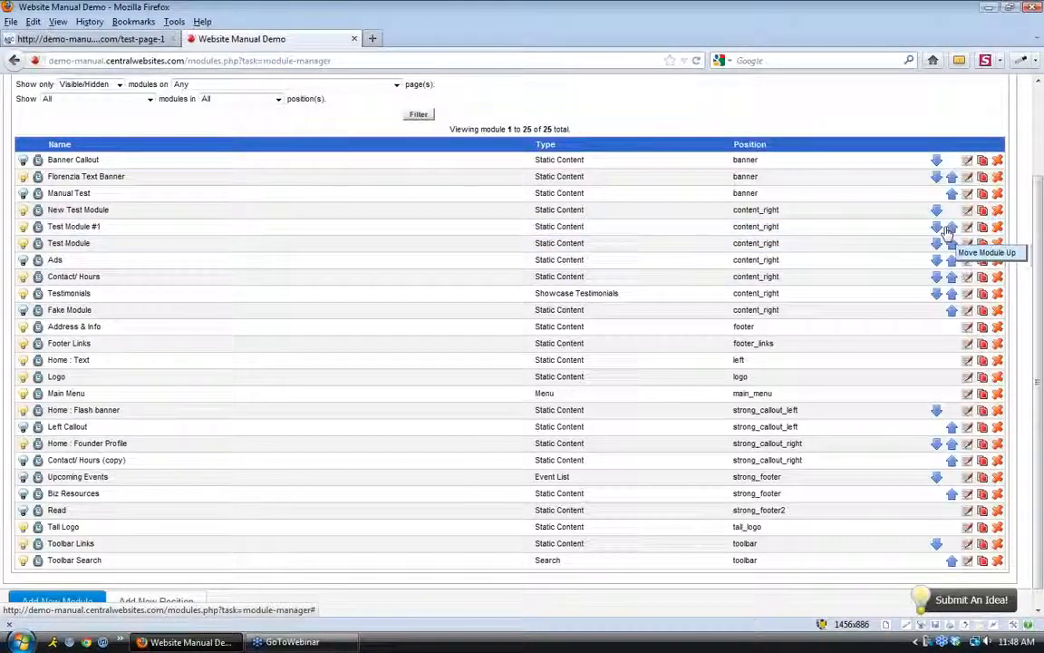
Reload the salon test page to confirm the module now leads the right column, then return to the Module Manager
click(118, 39)
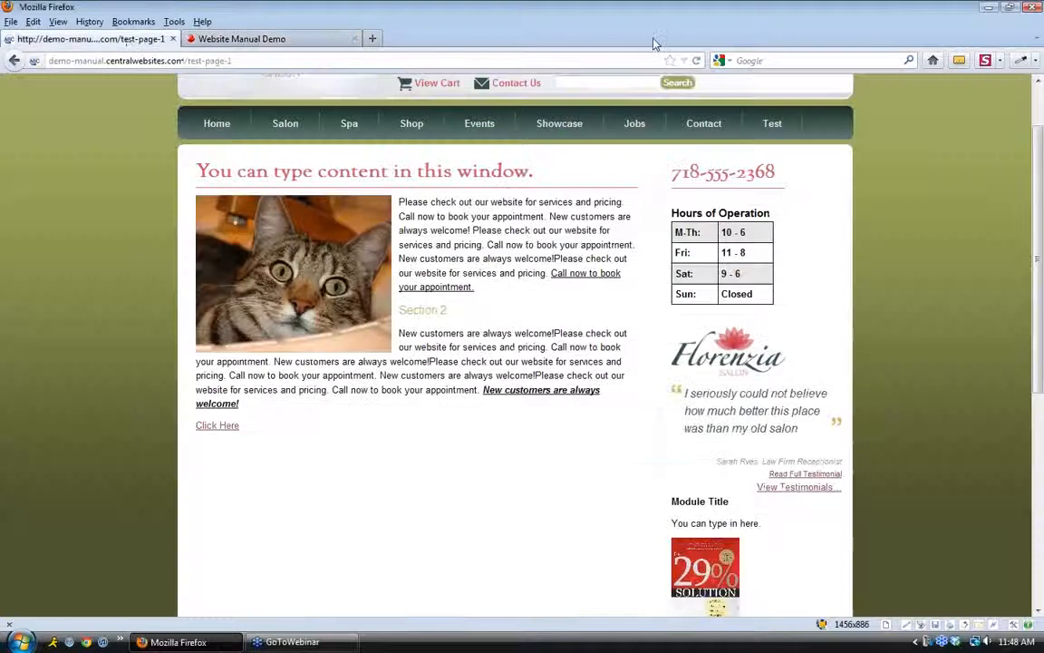
click(697, 61)
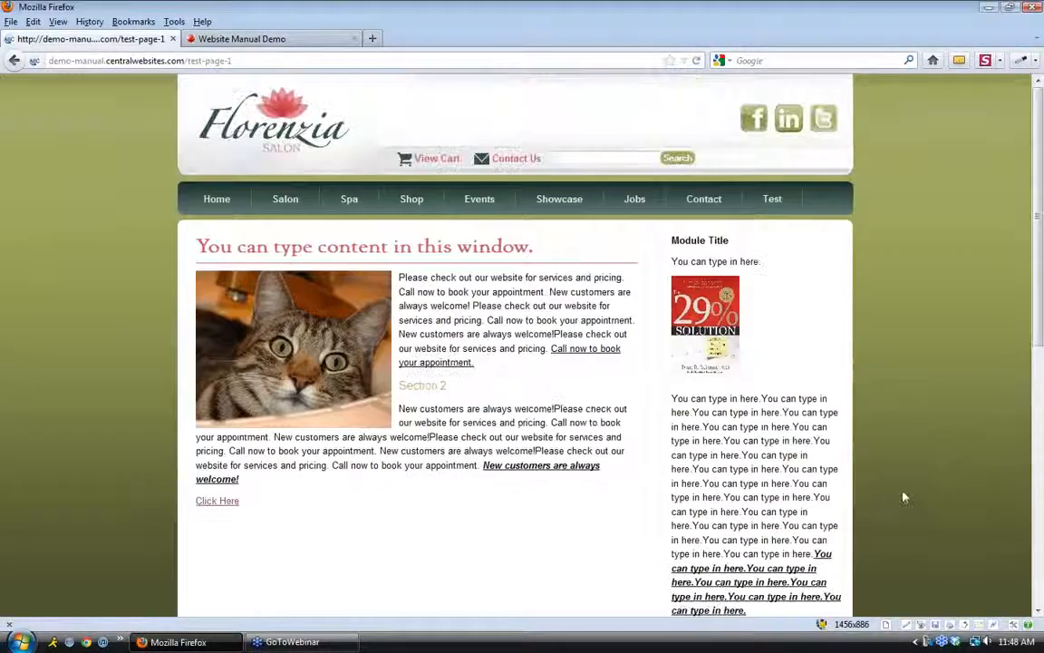
drag(671, 238, 805, 523)
click(823, 470)
scroll(822, 471, down, 4)
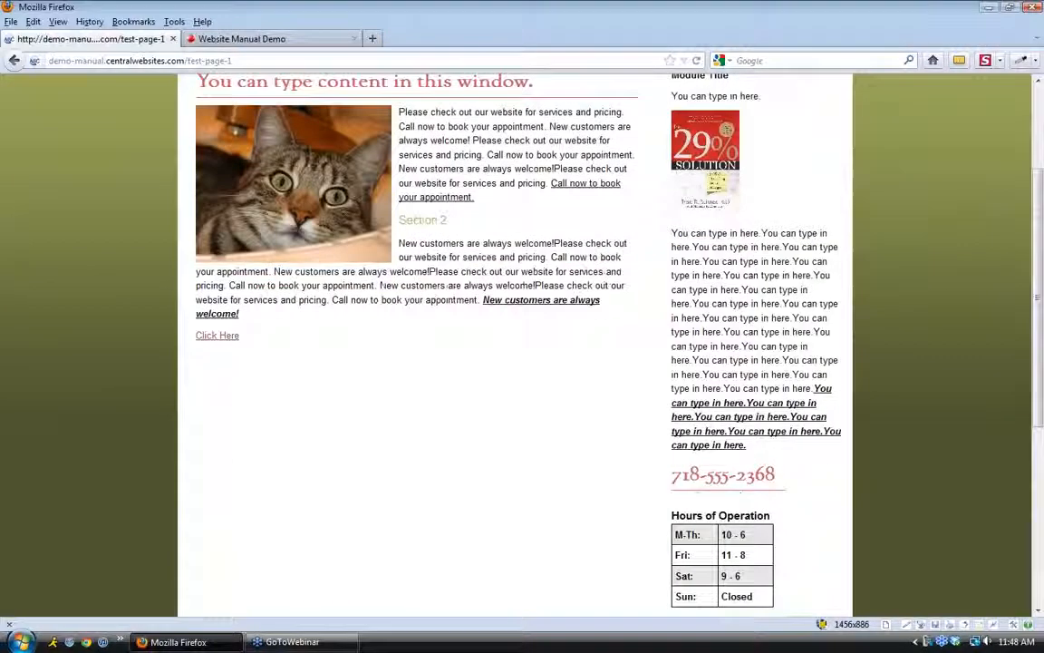
scroll(666, 431, down, 3)
scroll(752, 354, up, 4)
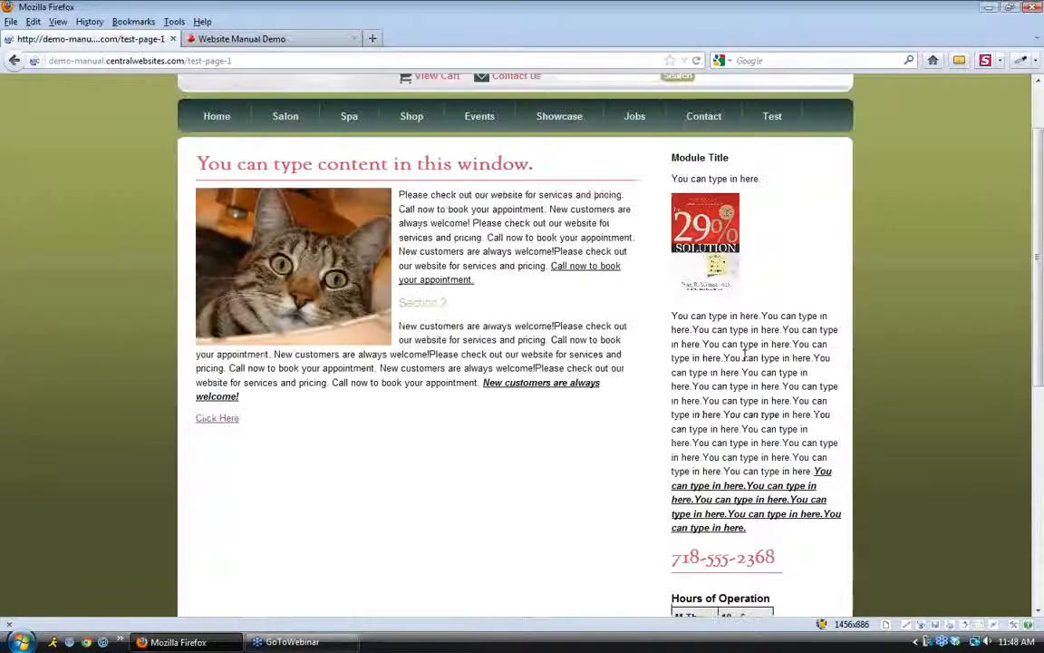
scroll(744, 355, up, 2)
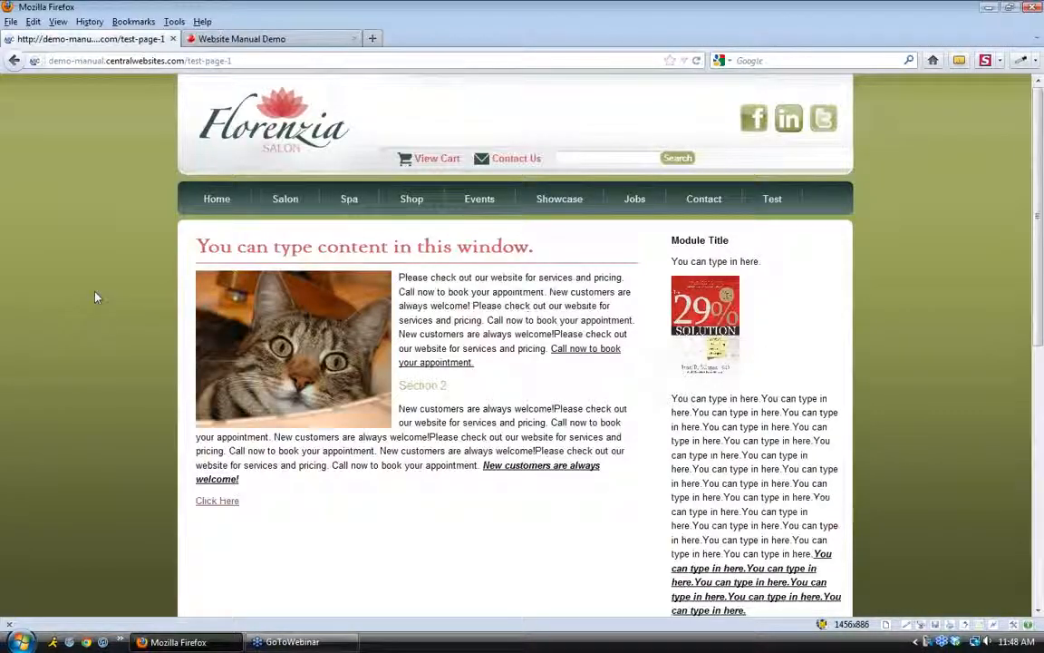
click(207, 39)
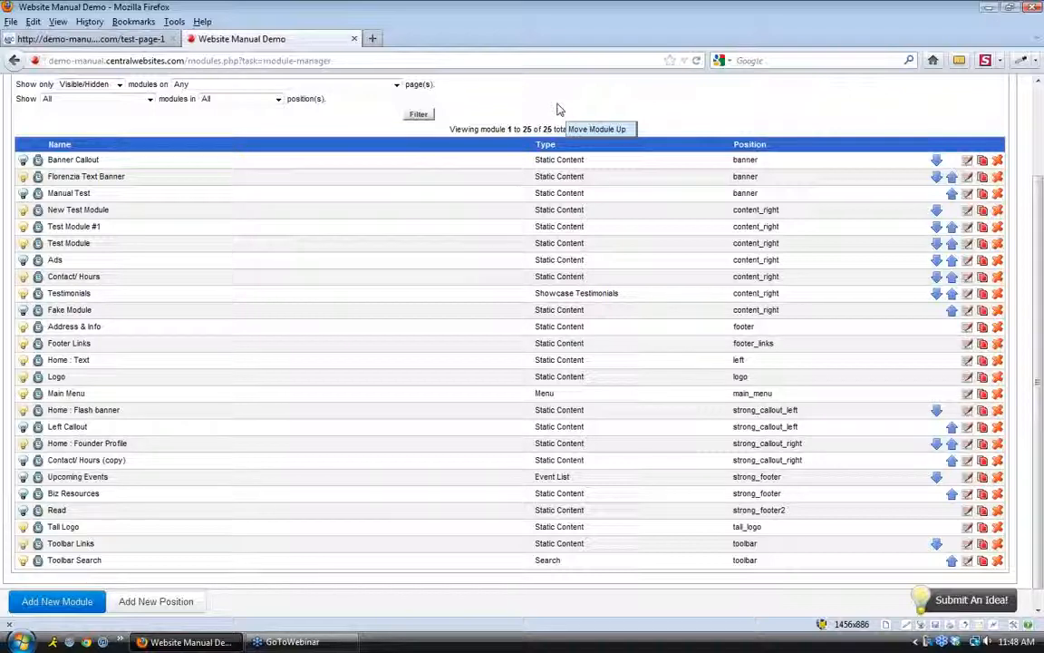
Go to the dashboard and launch Event Manager from Quick Launch
scroll(503, 108, up, 5)
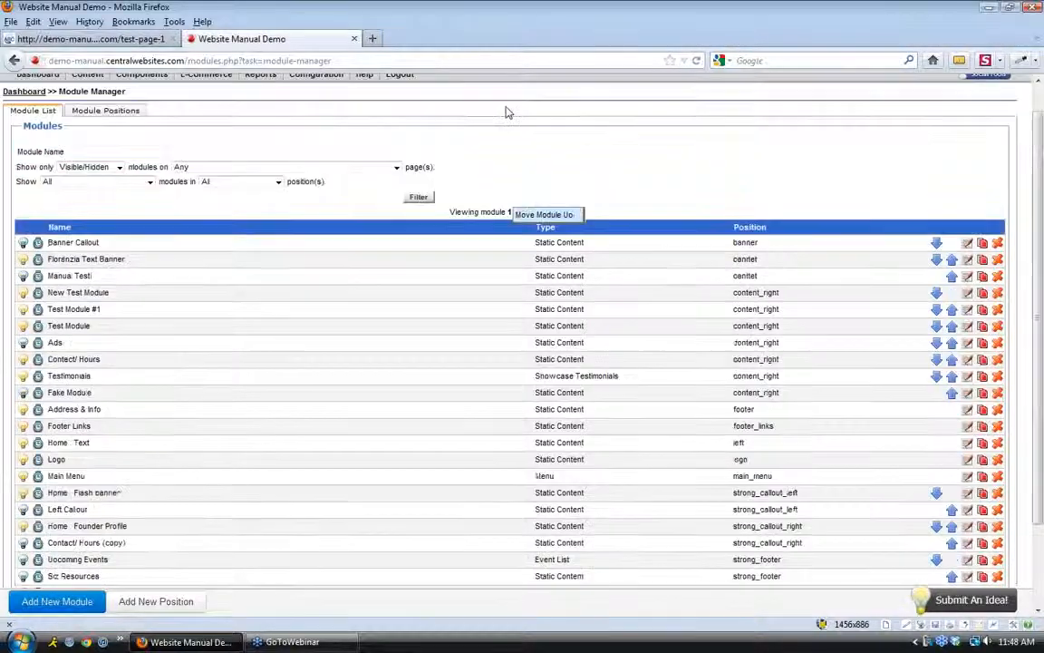
click(40, 106)
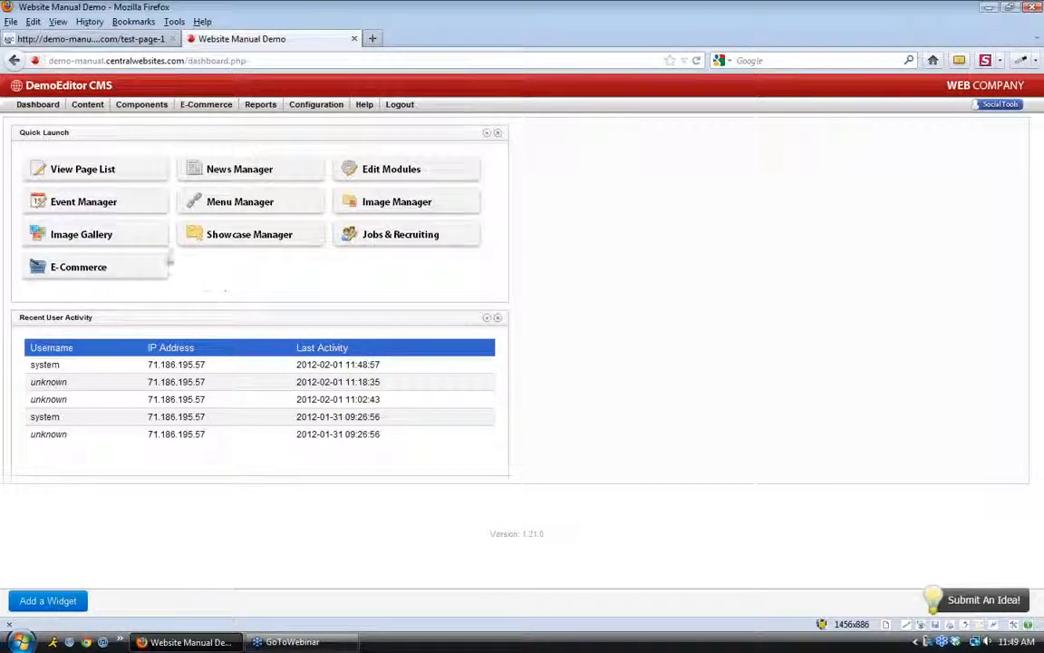
click(153, 210)
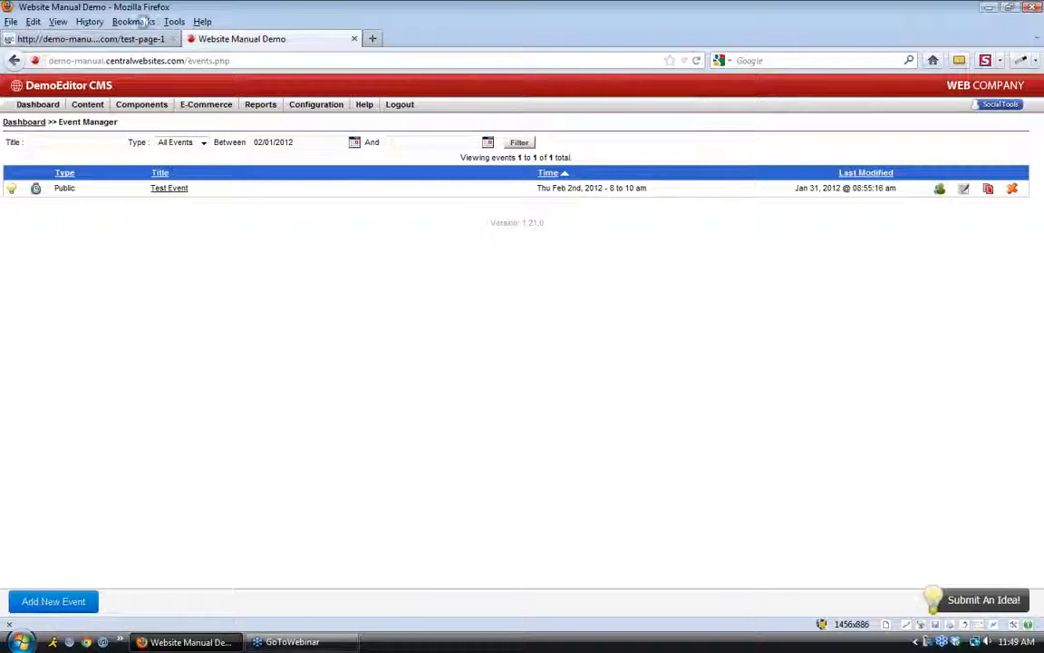
click(87, 40)
drag(263, 62, 188, 62)
text(c)
text(alendar)
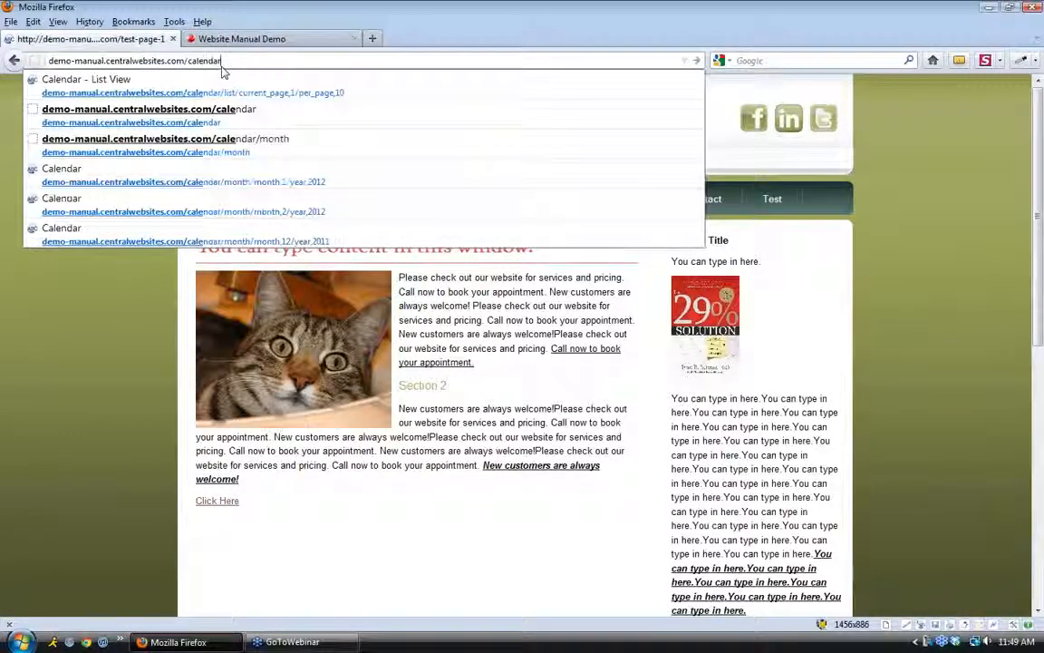
click(223, 73)
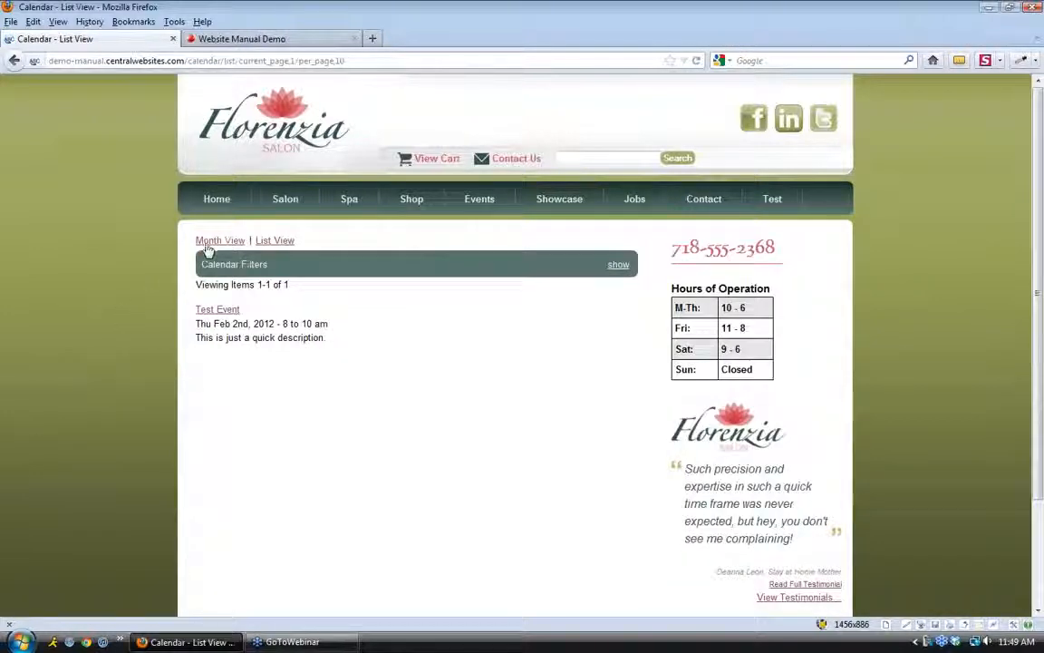
click(209, 242)
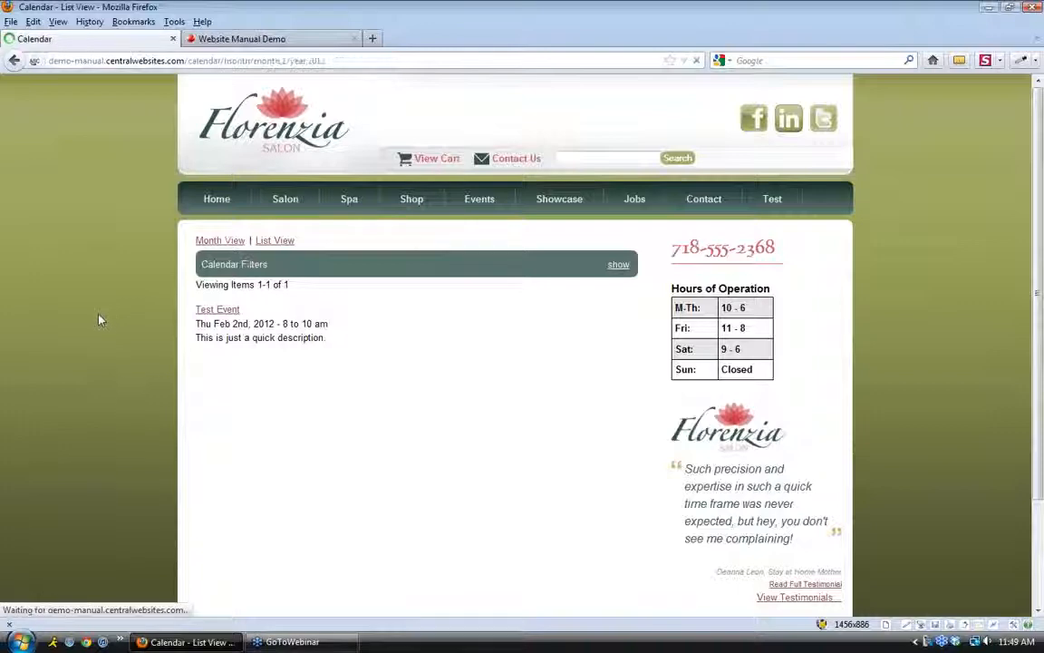
scroll(93, 338, down, 3)
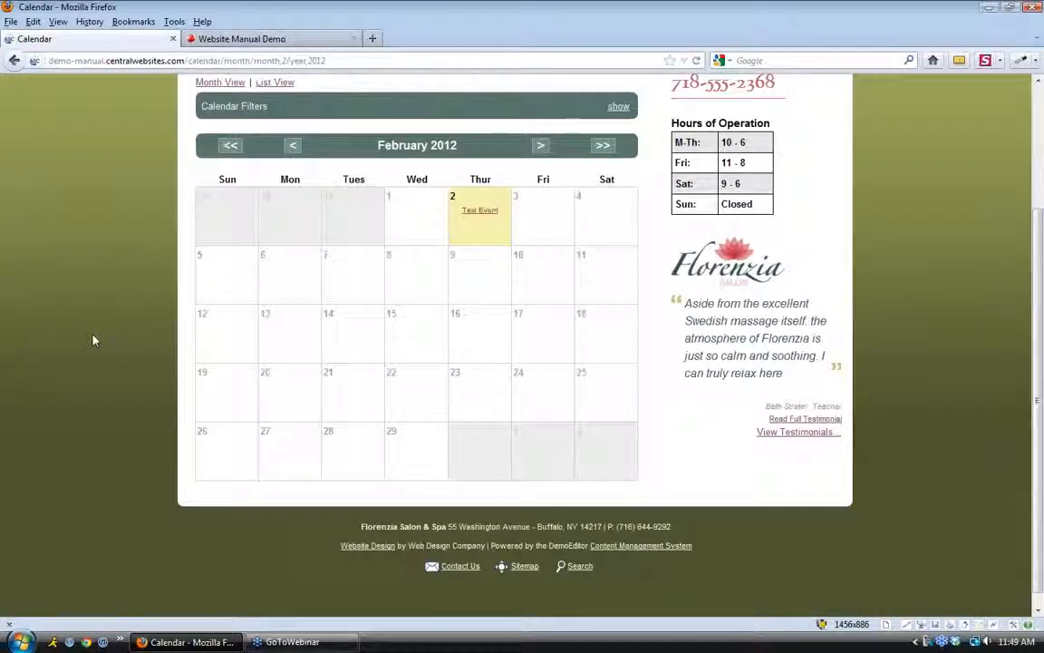
scroll(93, 340, up, 2)
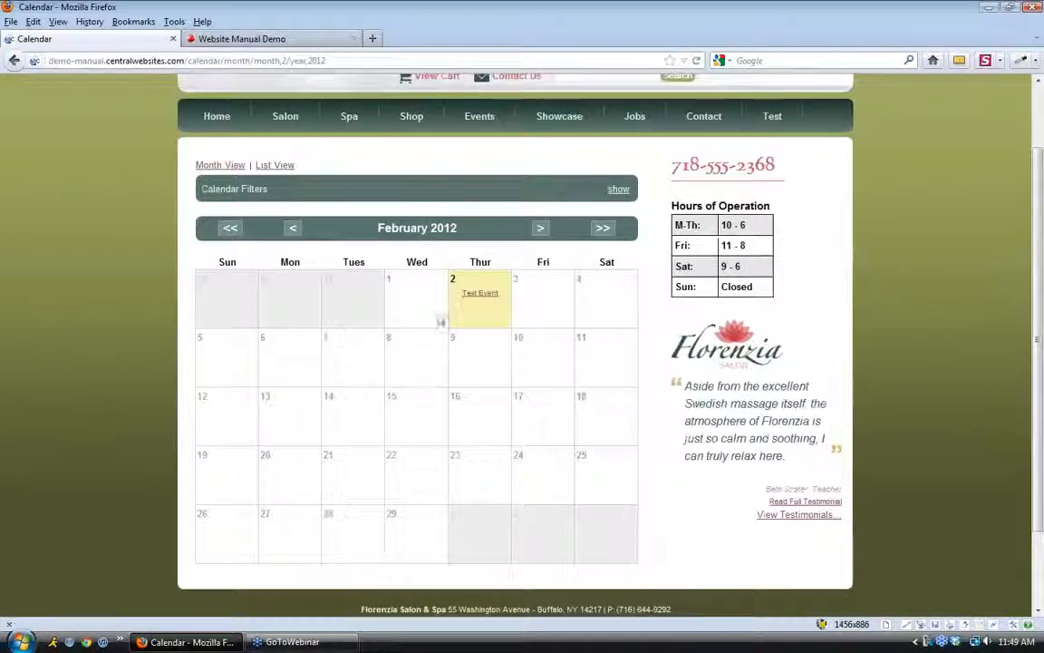
mouse_move(472, 297)
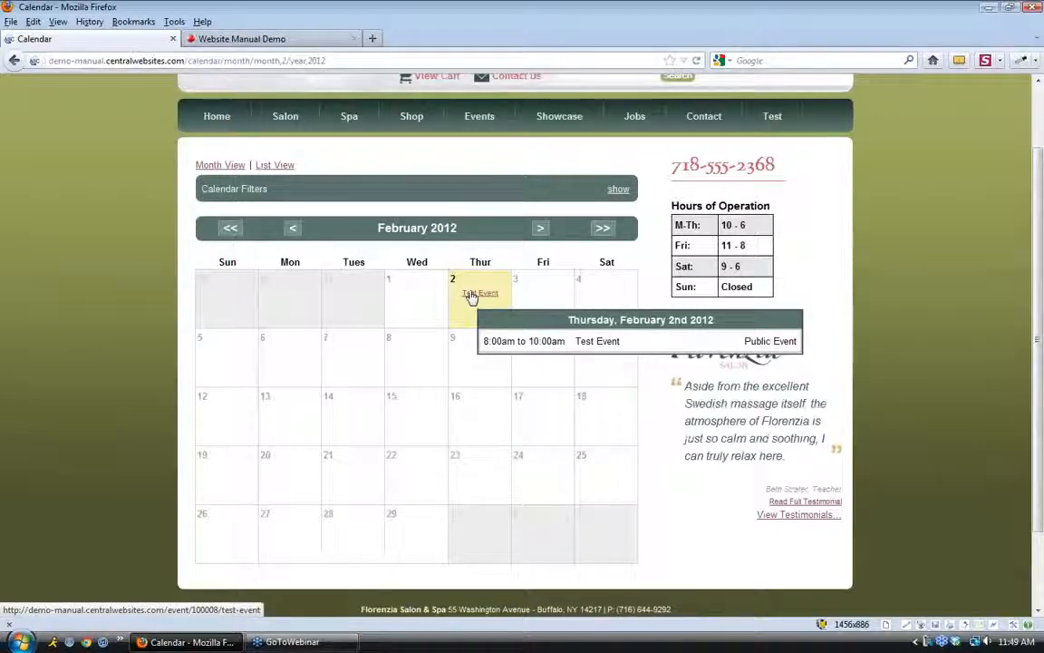
click(263, 39)
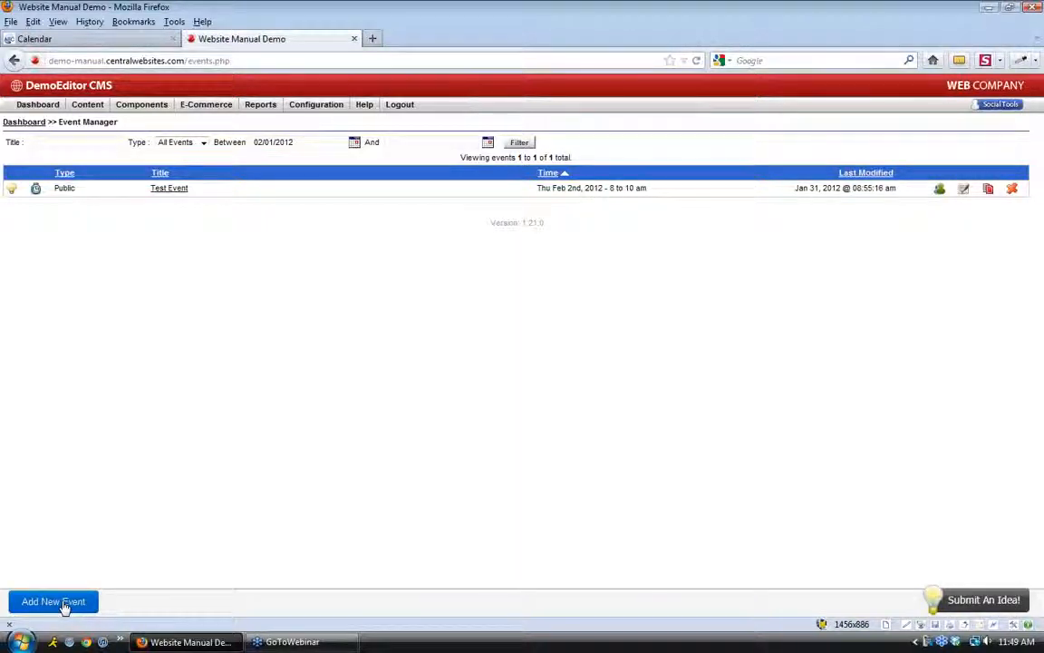
Add a new event titled 'Our Event' with teaser 'This is our first annual event'
click(63, 603)
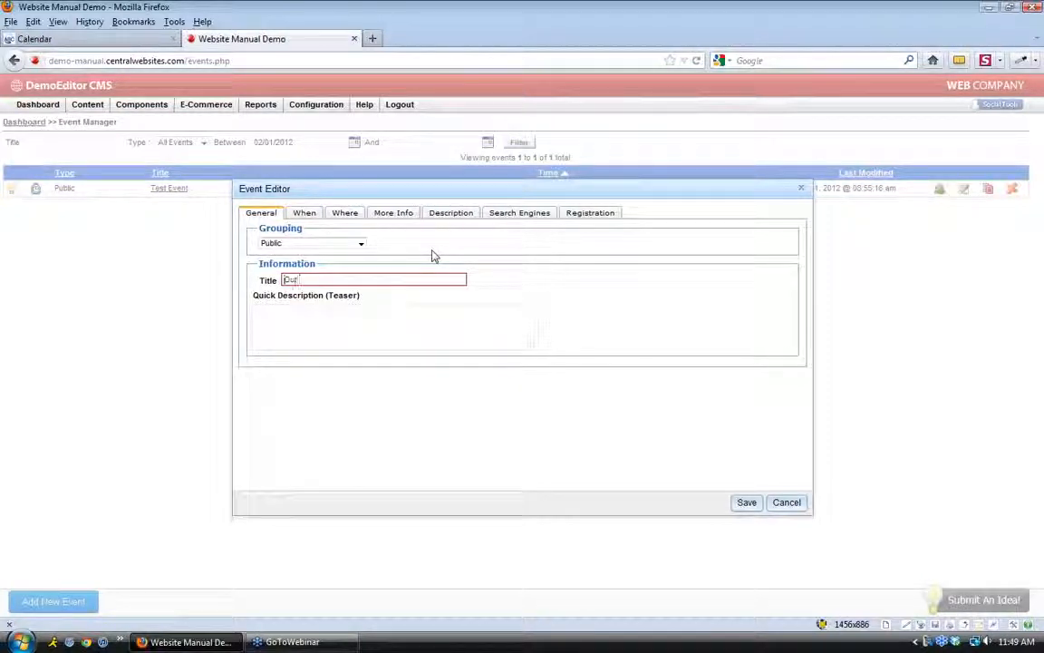
text(vent)
click(354, 326)
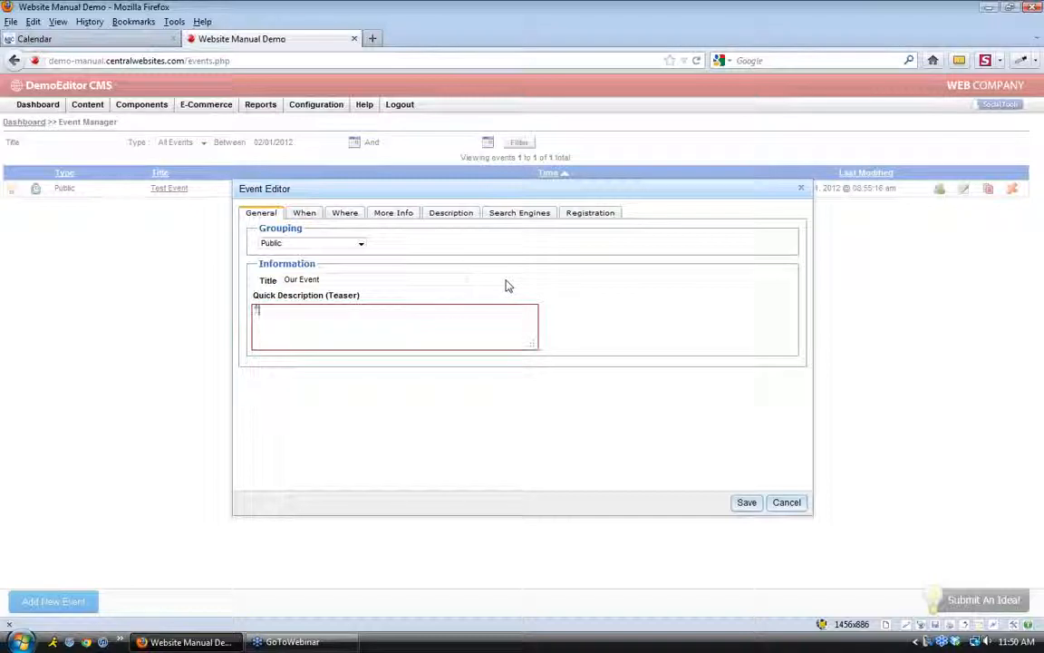
text(This is a)
text(ur s)
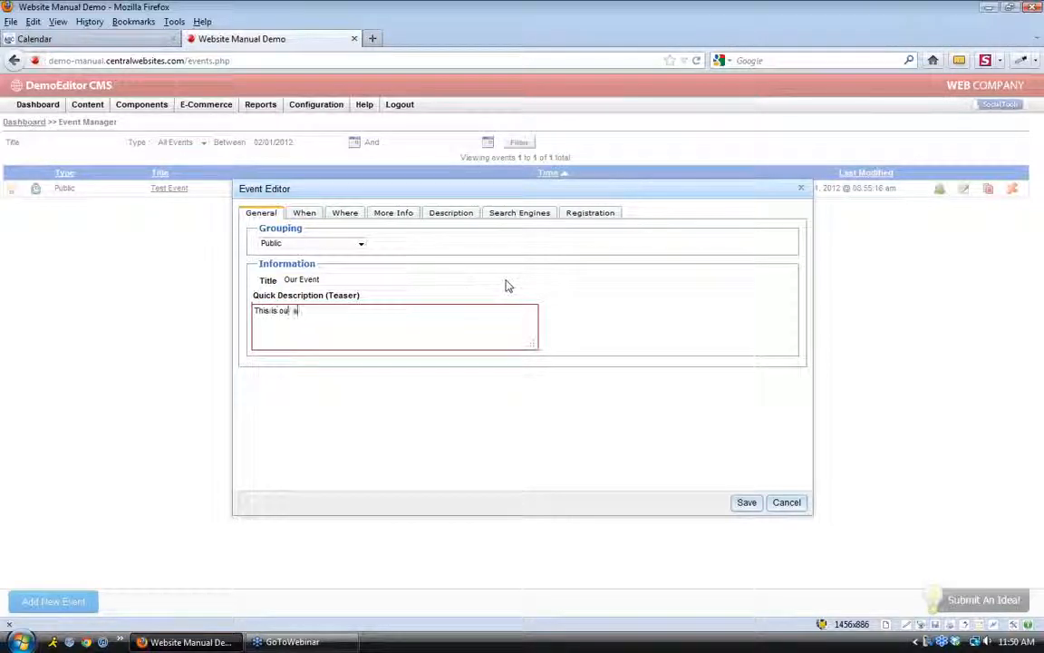
text(irst )
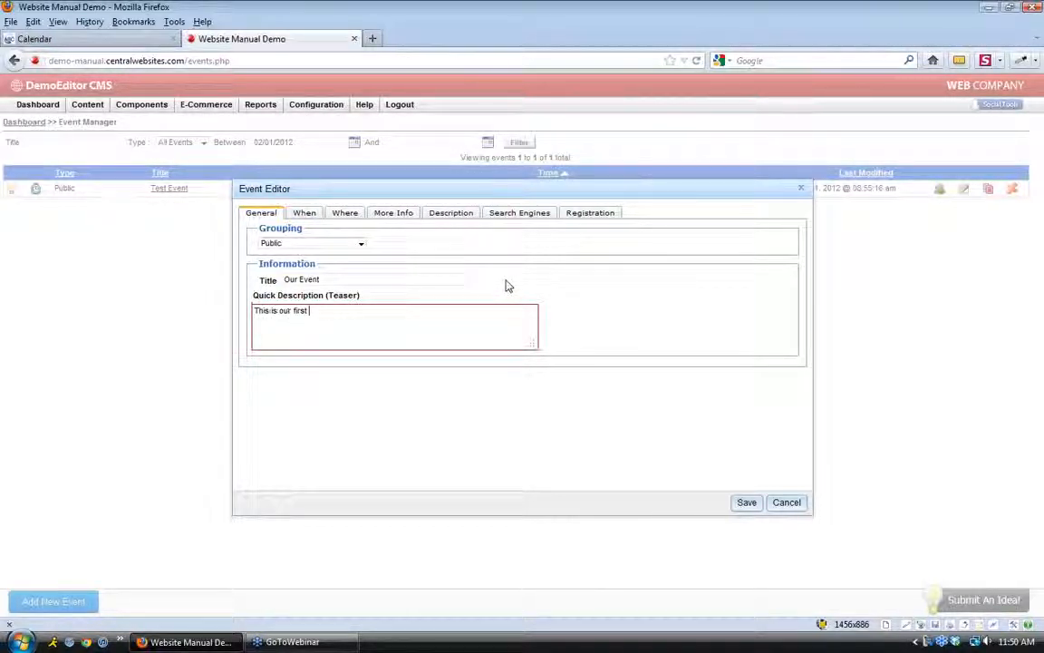
text(annual ivent.)
click(317, 214)
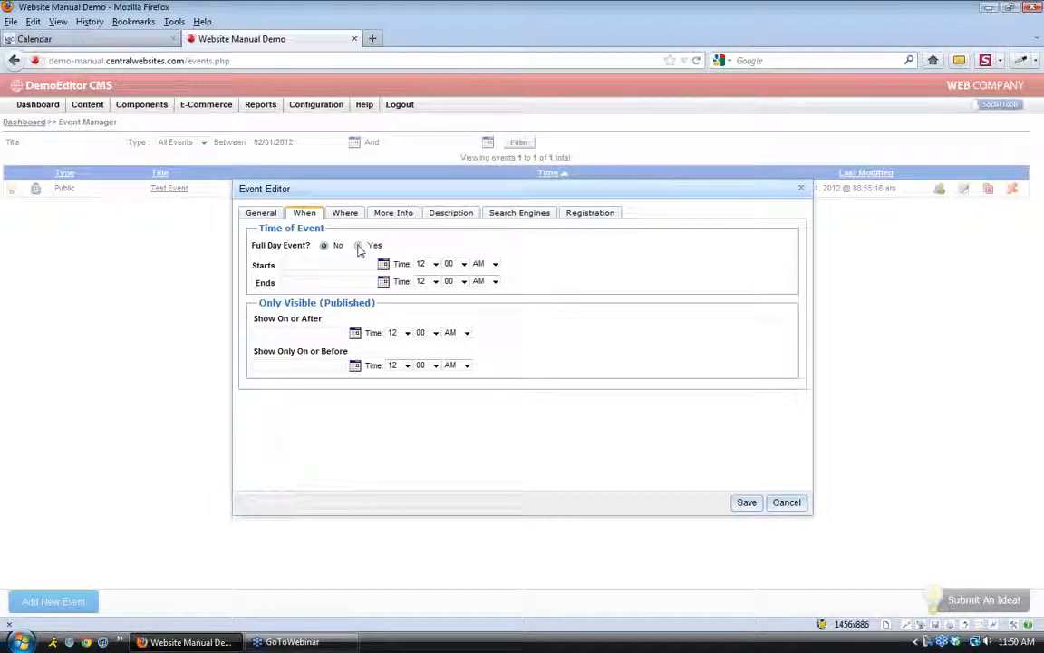
Keep it a timed event and set both start and end dates to 02/10/2012
click(358, 247)
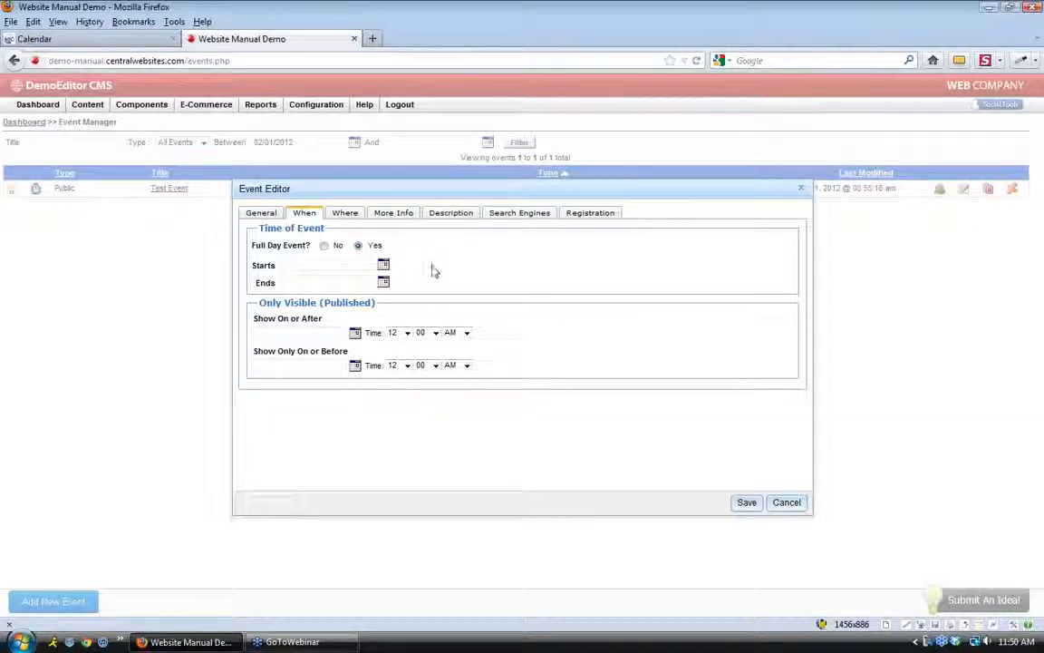
click(324, 246)
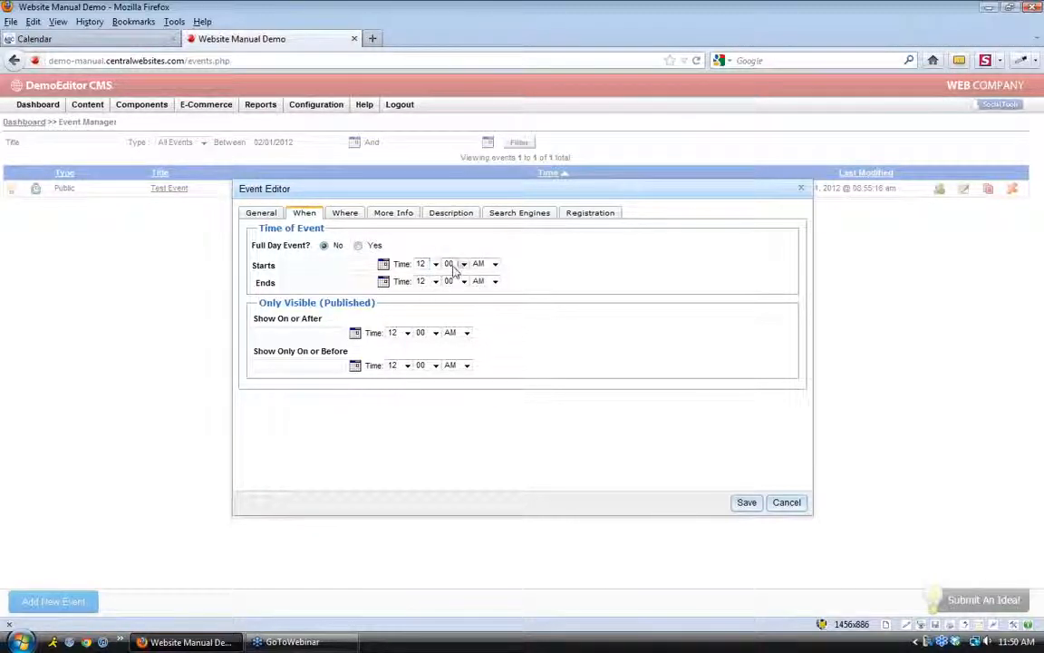
click(383, 263)
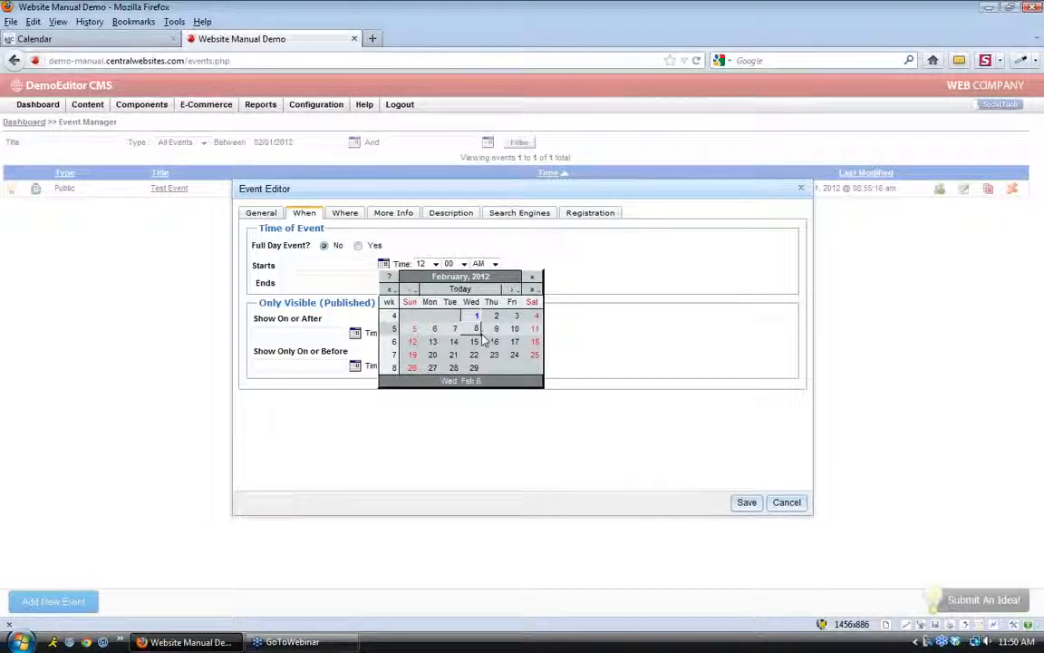
click(515, 331)
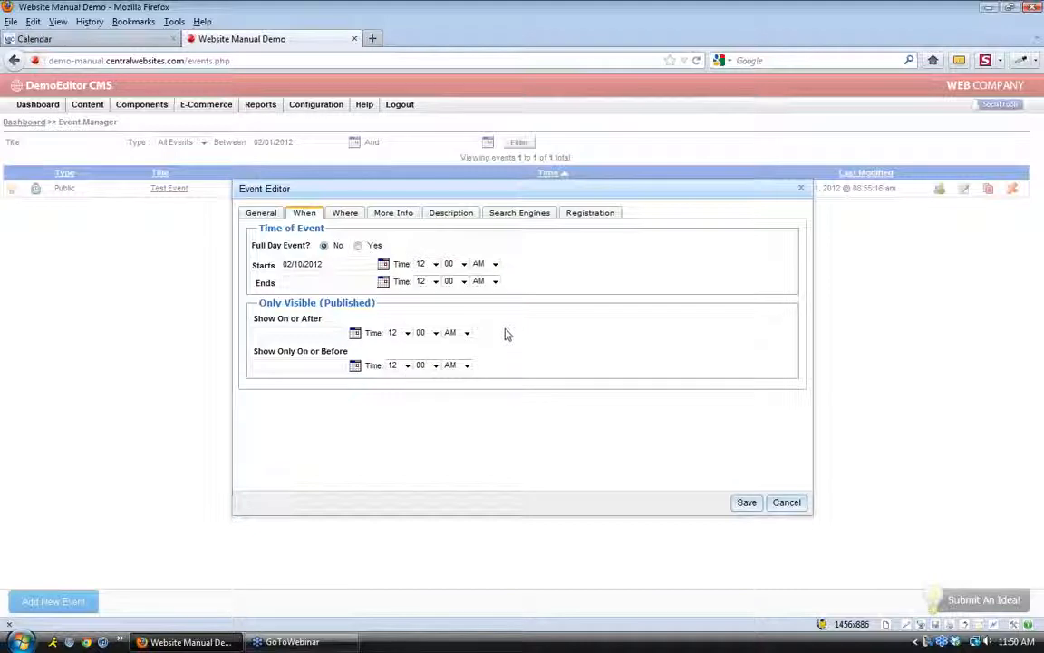
click(384, 281)
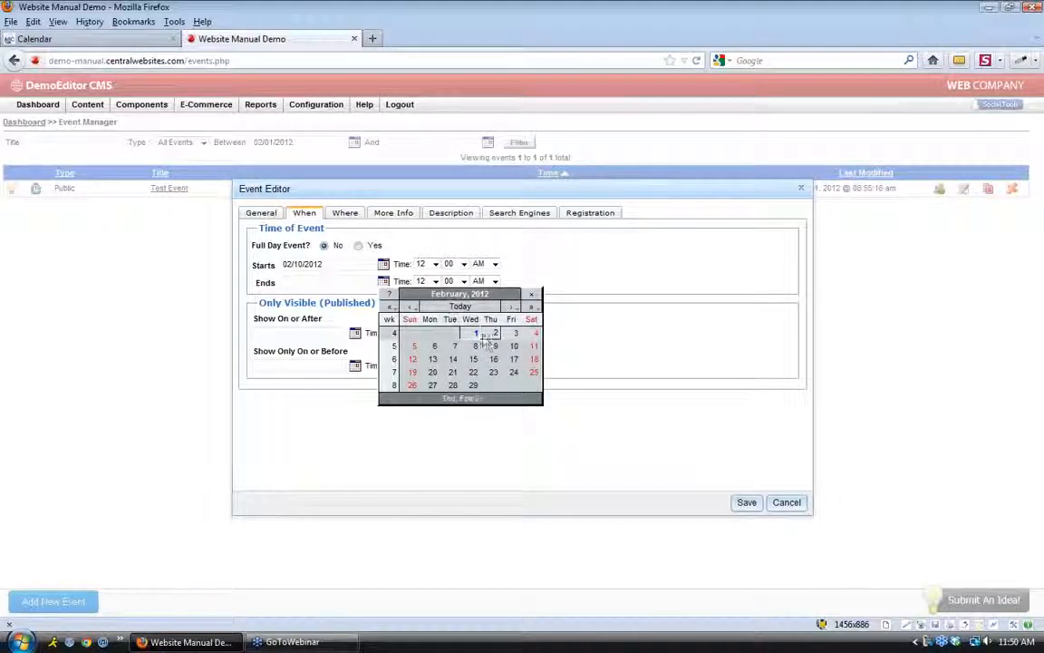
click(515, 348)
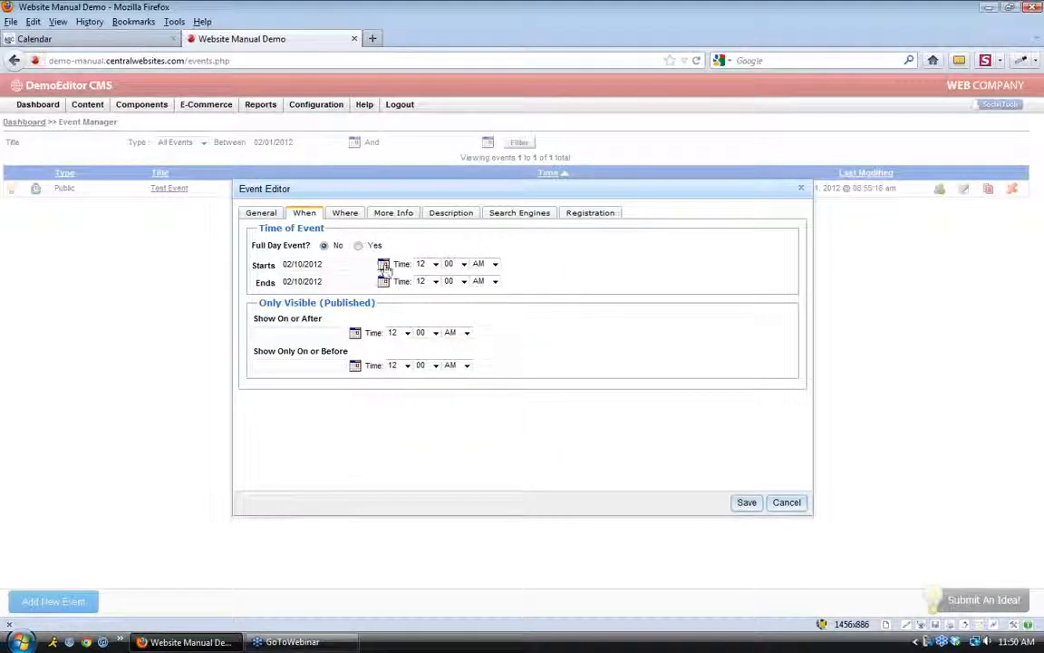
Set the event's hours to run from 08:00 to 10:00 AM
click(434, 264)
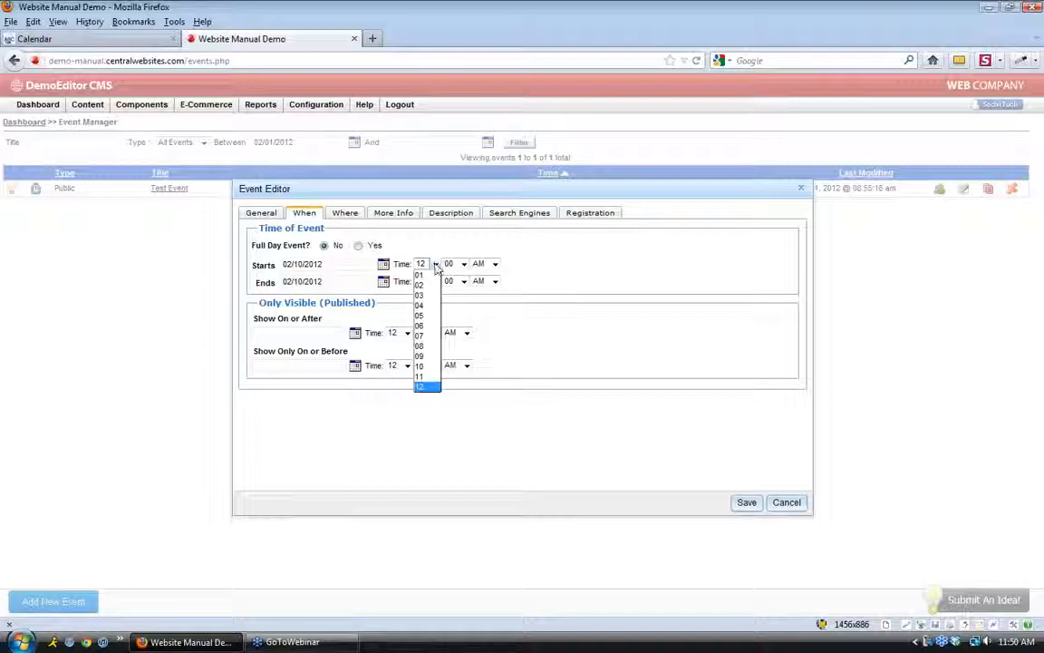
click(421, 346)
click(435, 282)
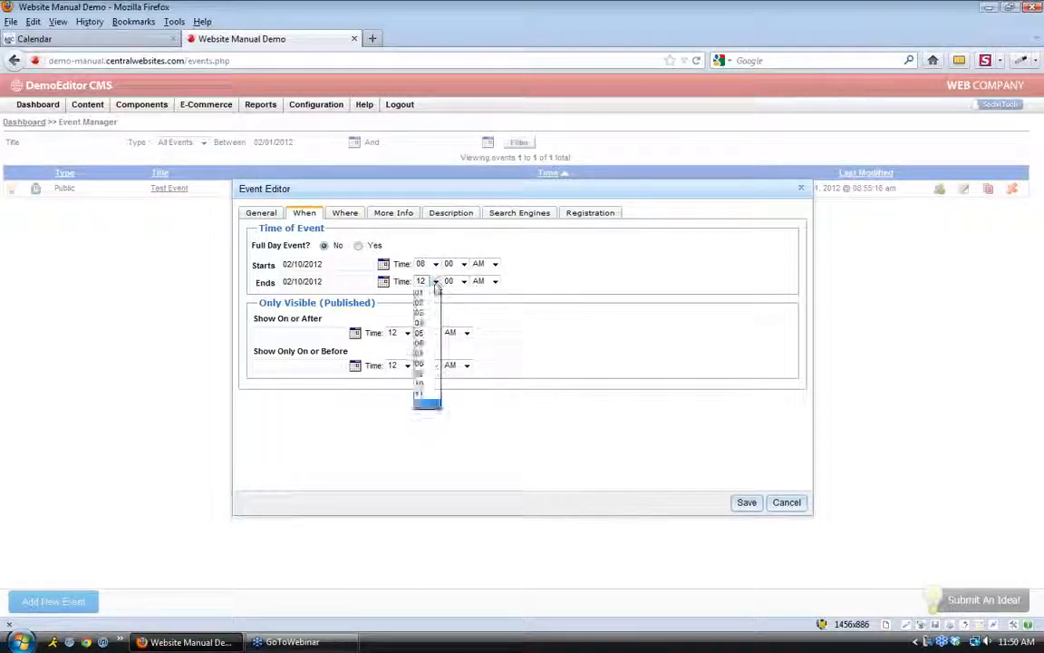
click(432, 385)
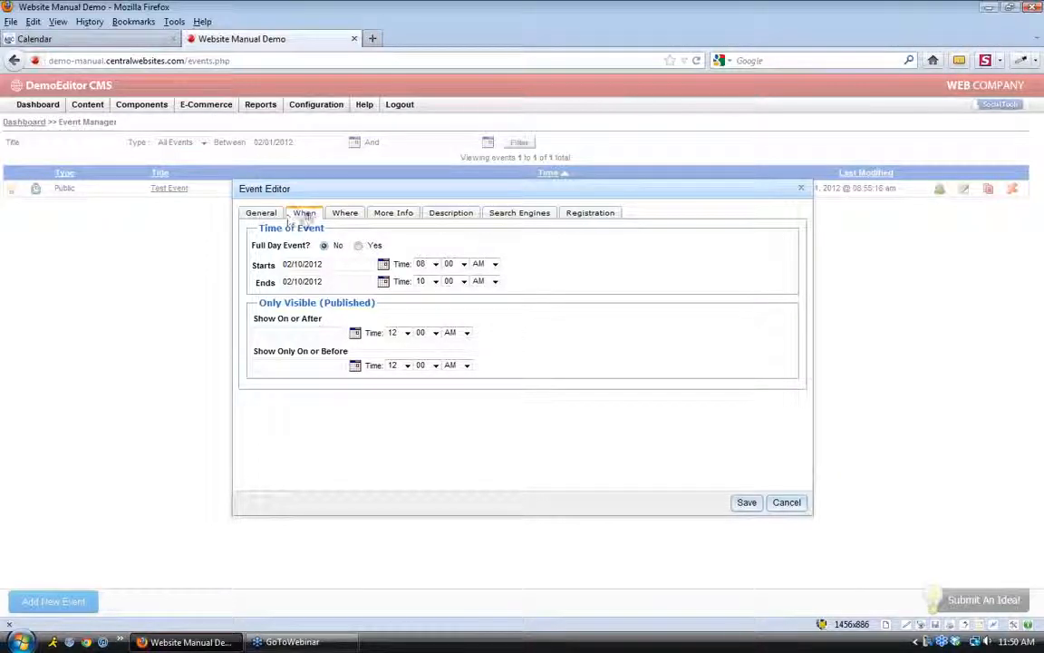
click(348, 215)
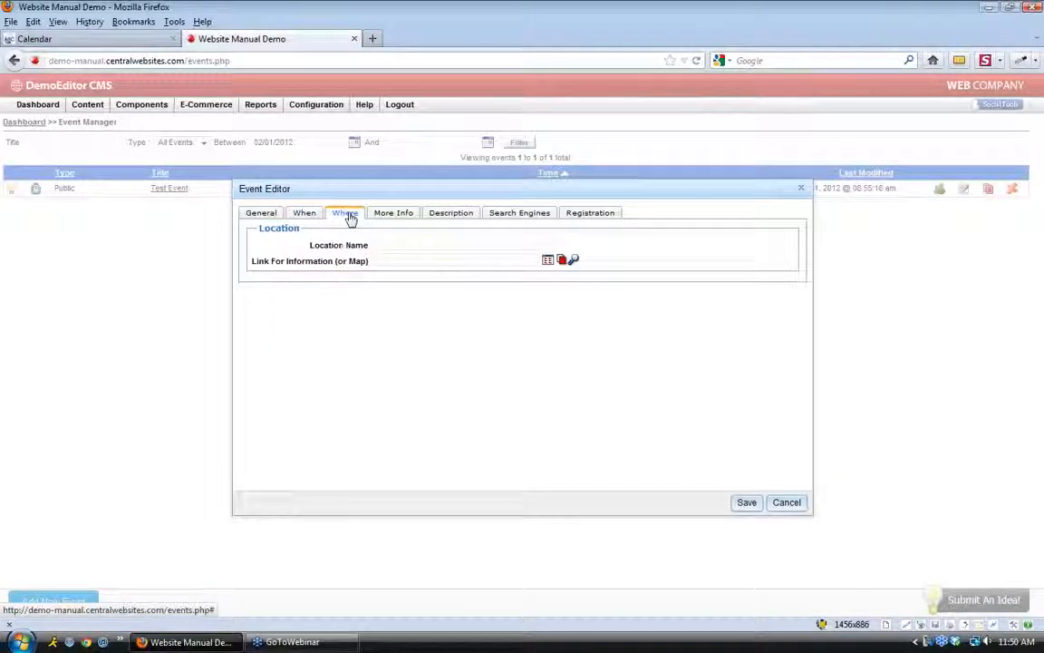
Enter 'At Our Office' as the event's location name, leaving the link empty
click(390, 243)
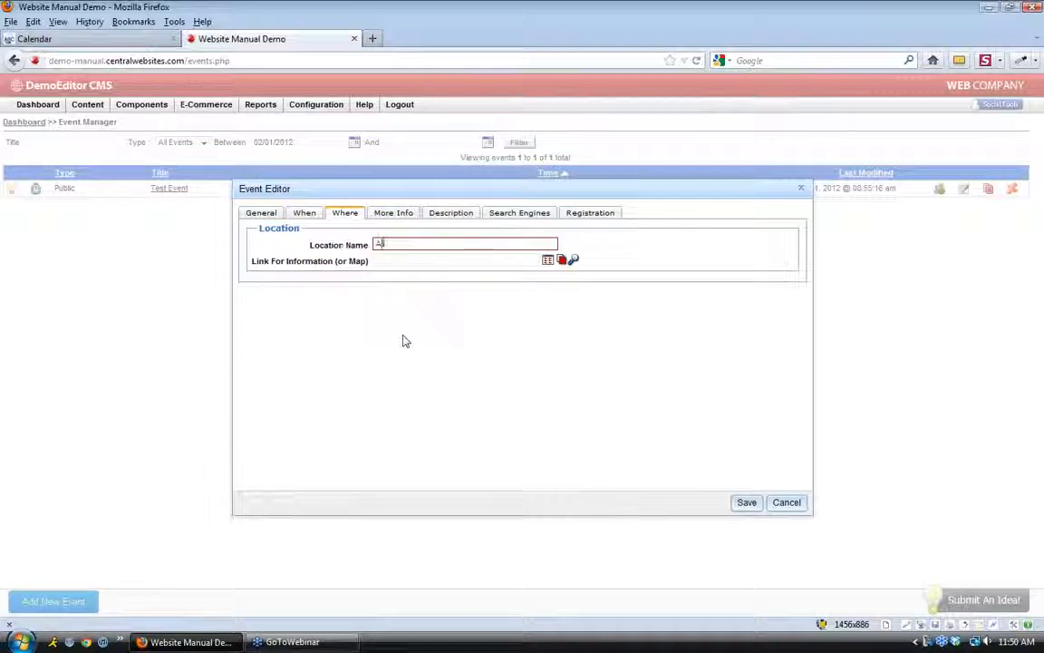
text(At Our Office)
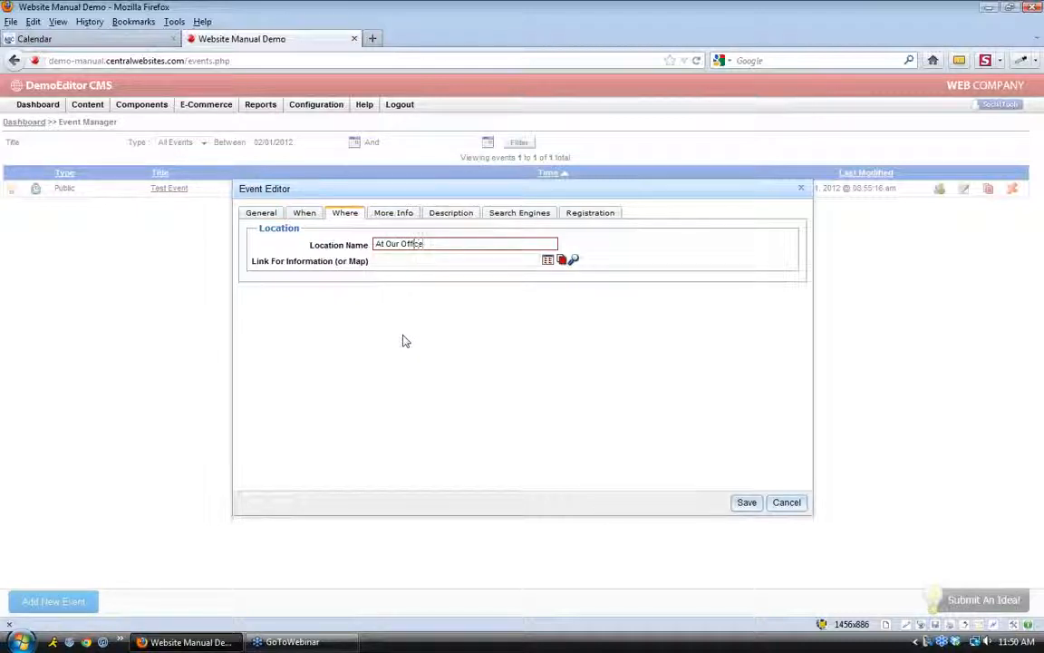
click(410, 261)
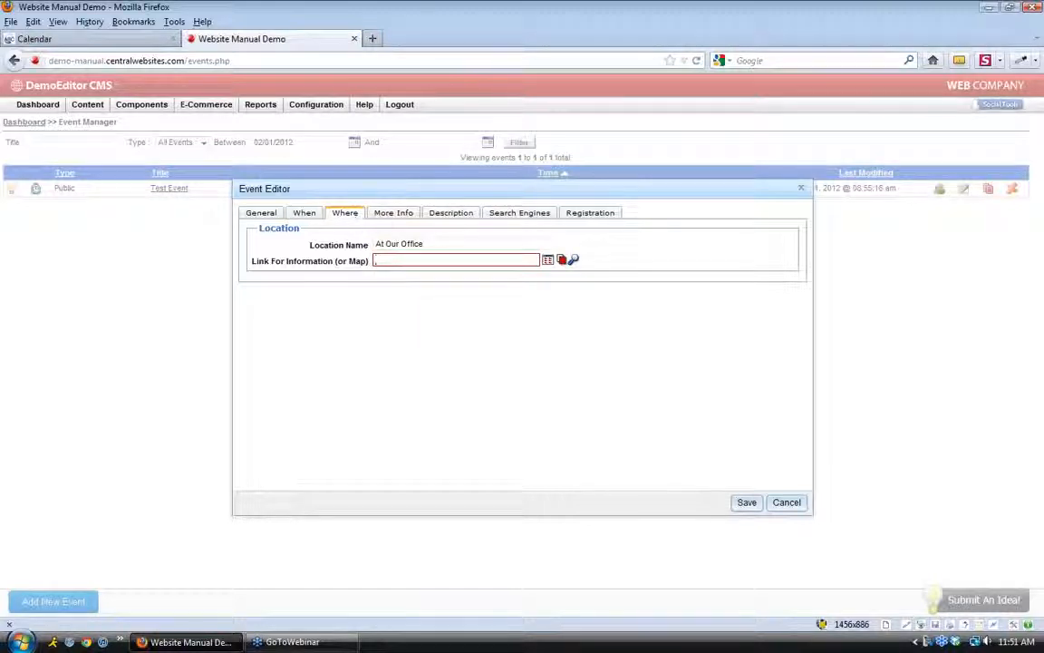
click(446, 213)
click(392, 338)
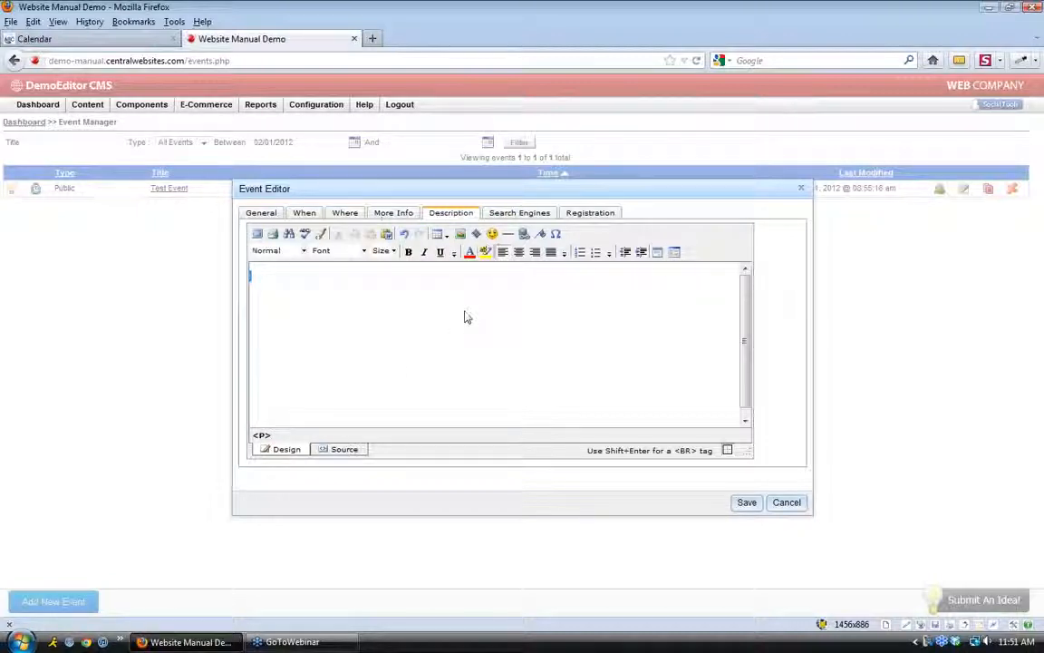
Type the three description lines, ending with 'Please bring your friends!'
text(This is our first event.)
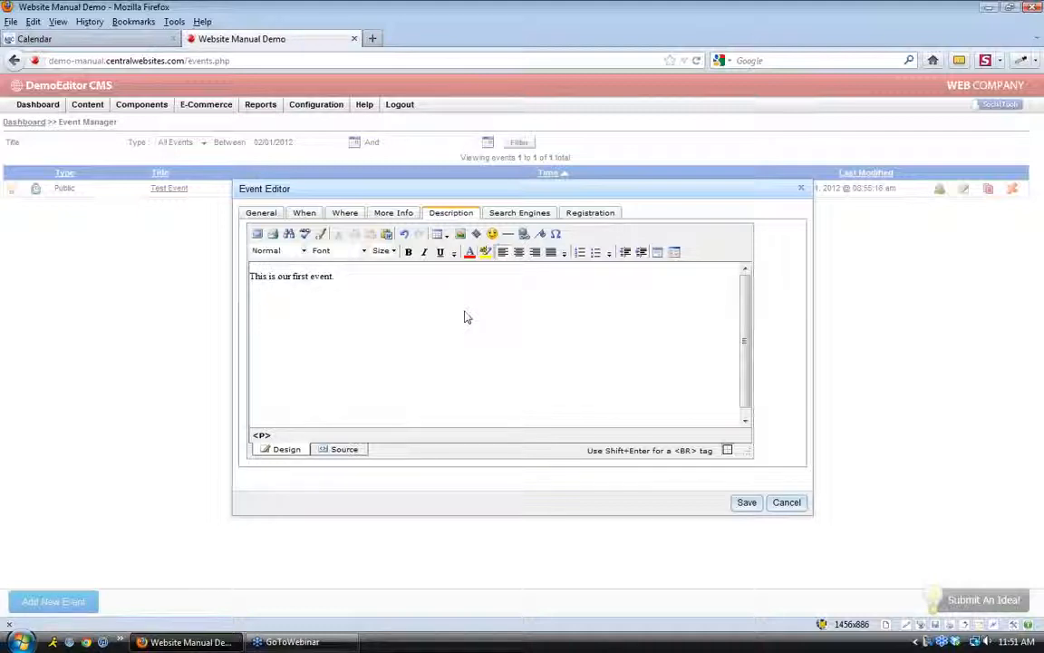
key(Return)
text(It's )
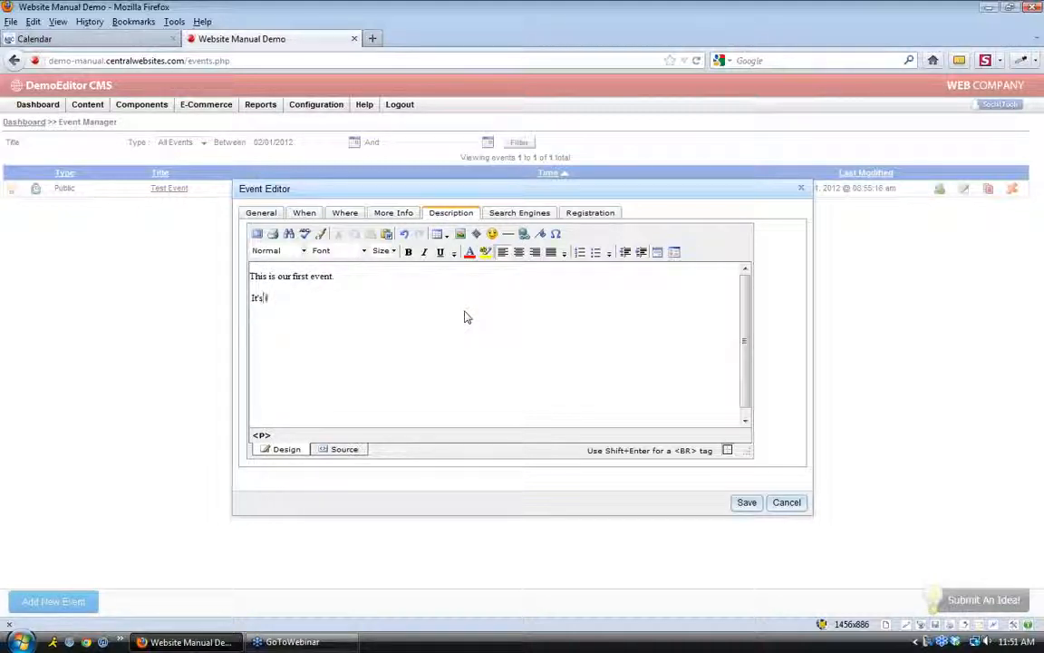
text(fREE an)
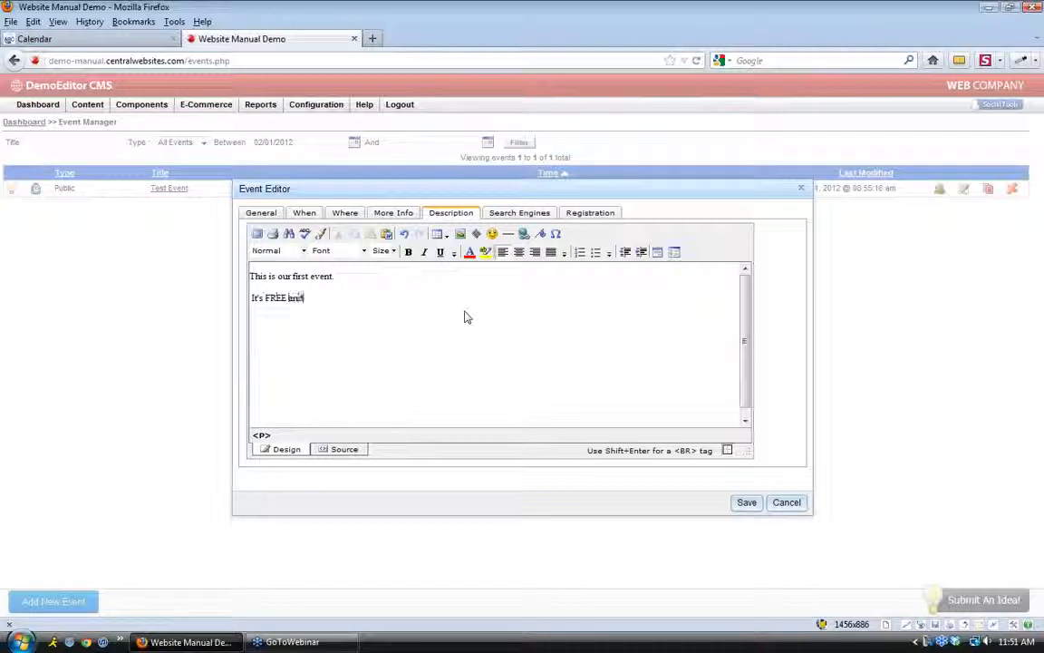
text(d open to the publ)
text(ic.)
key(Return)
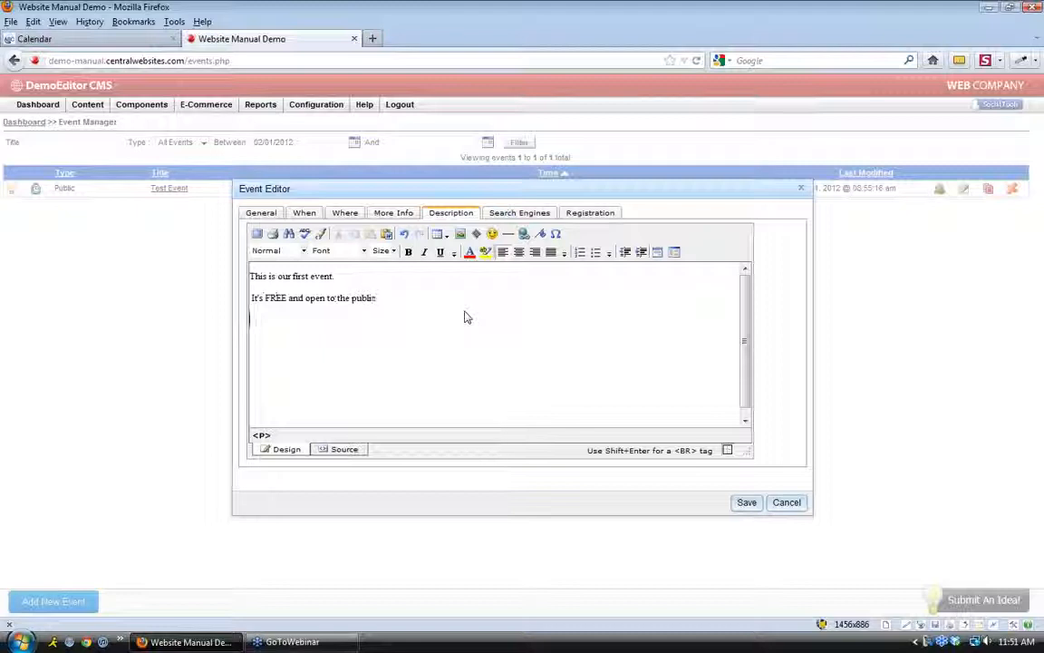
text(Please bring your friends!)
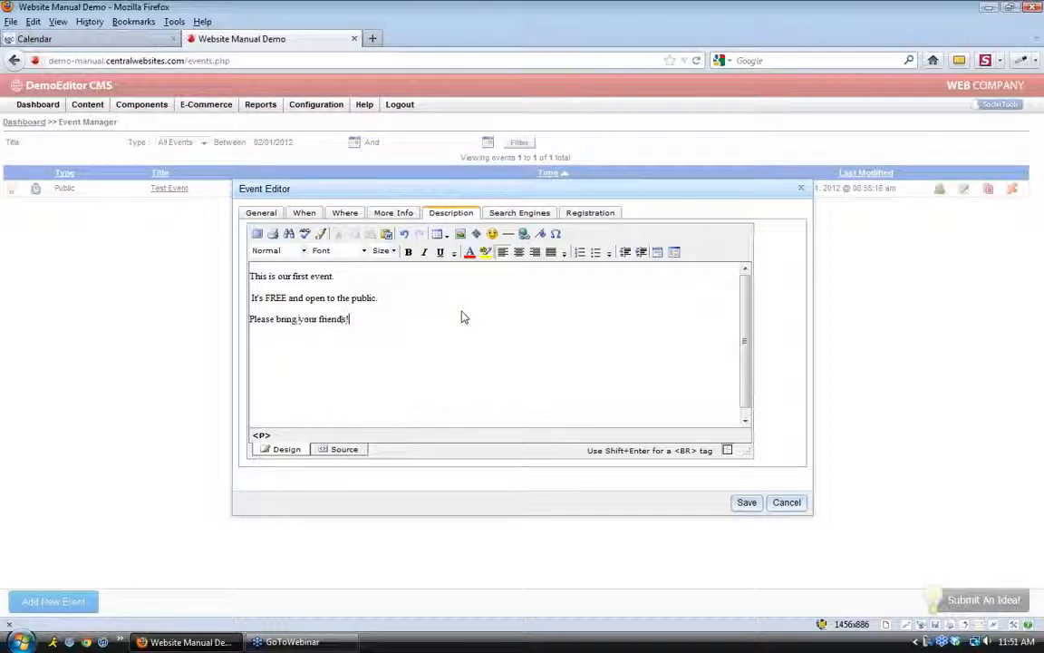
Make the word FREE in the description bold
double_click(275, 298)
click(408, 252)
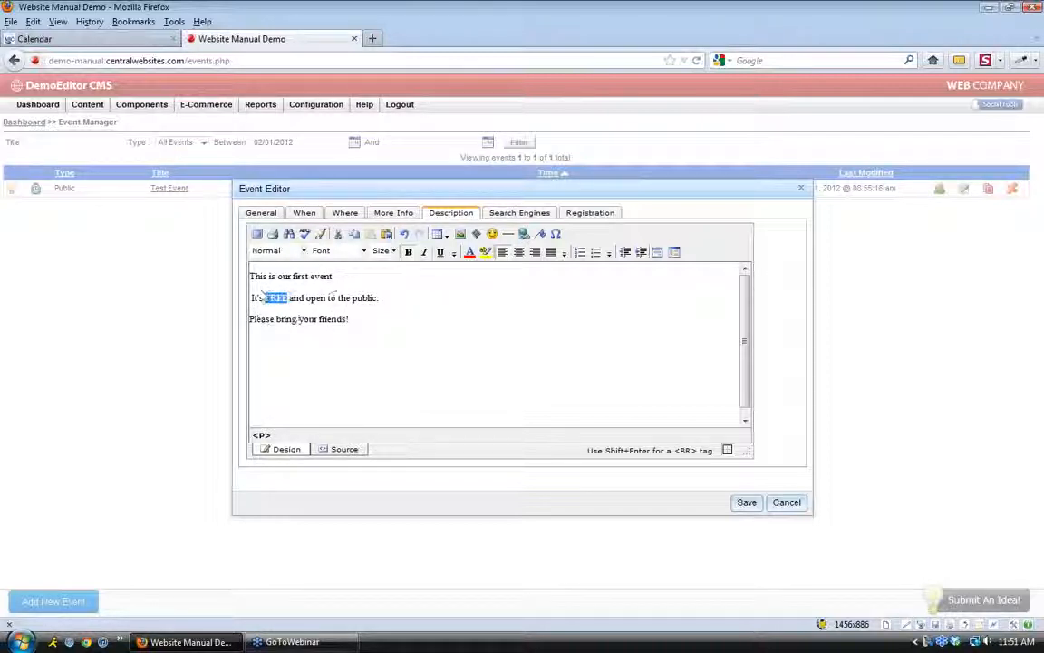
click(253, 297)
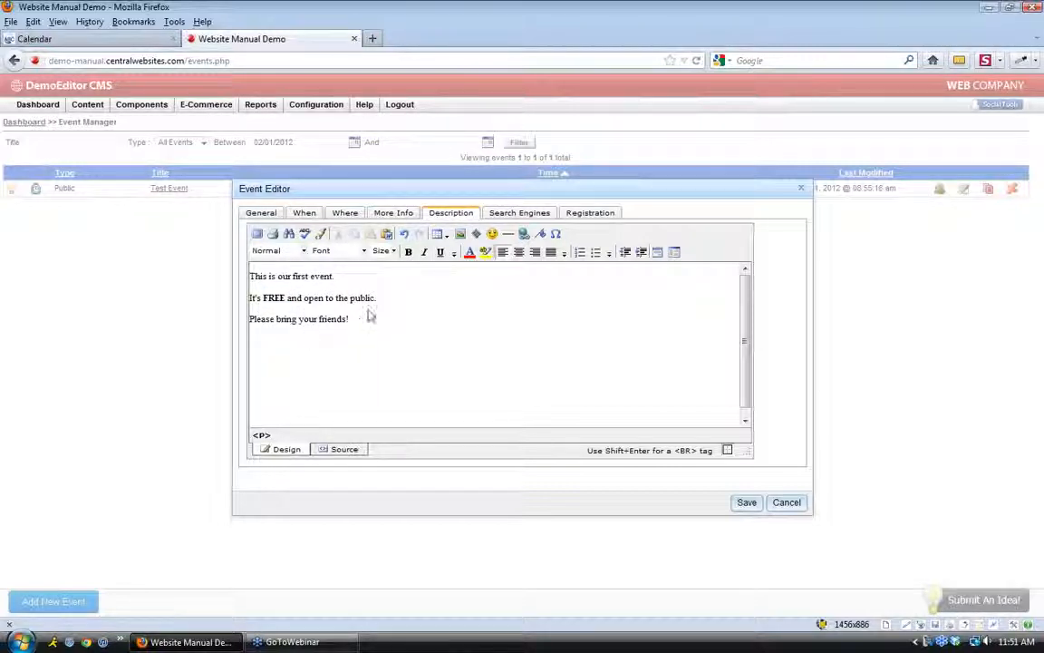
click(520, 216)
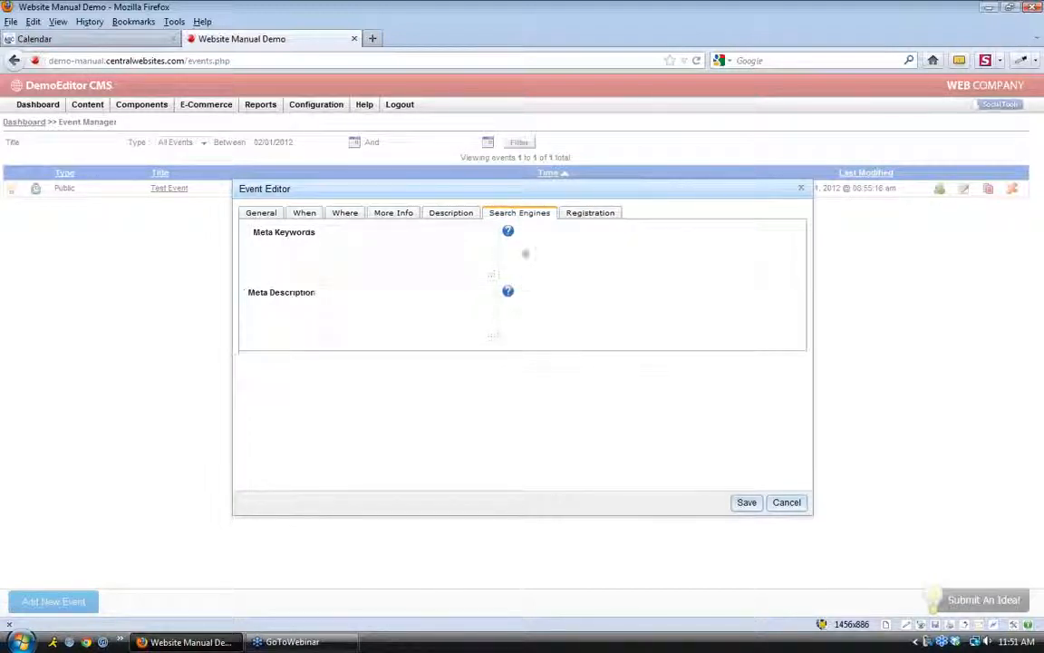
Save Our Event, leaving the registration settings unchanged
click(589, 217)
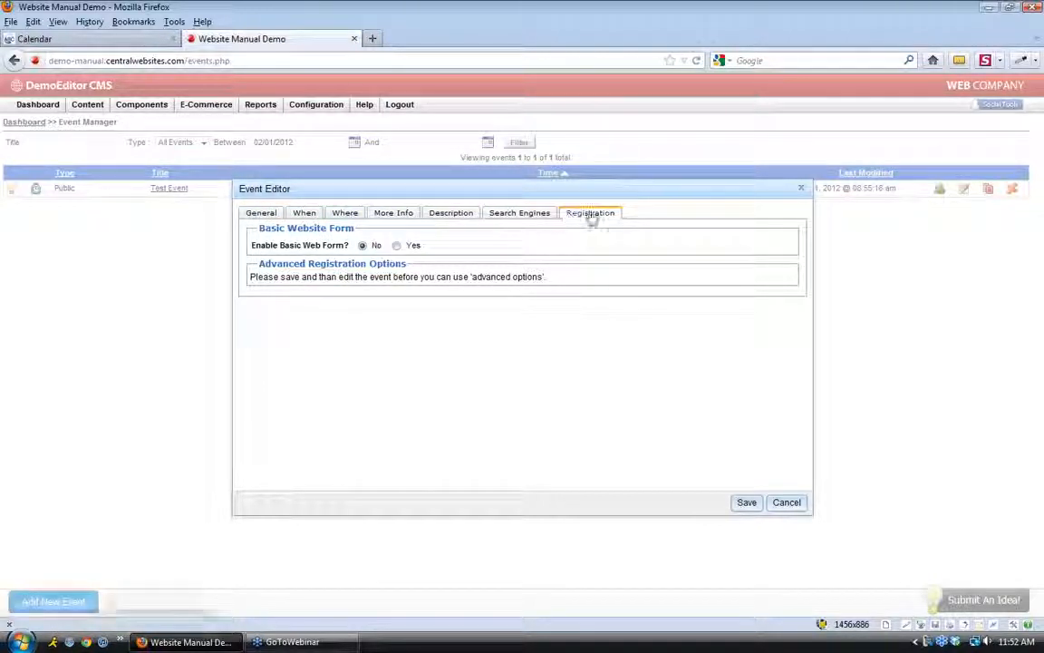
click(747, 504)
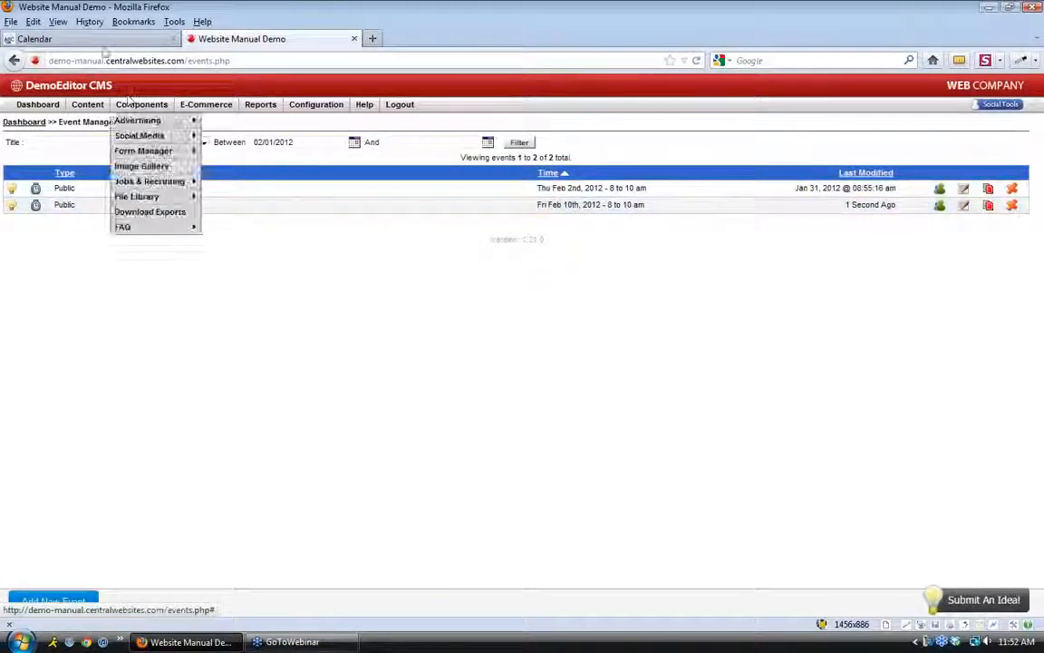
Reload the salon site's calendar so Our Event appears on February 10th
click(100, 39)
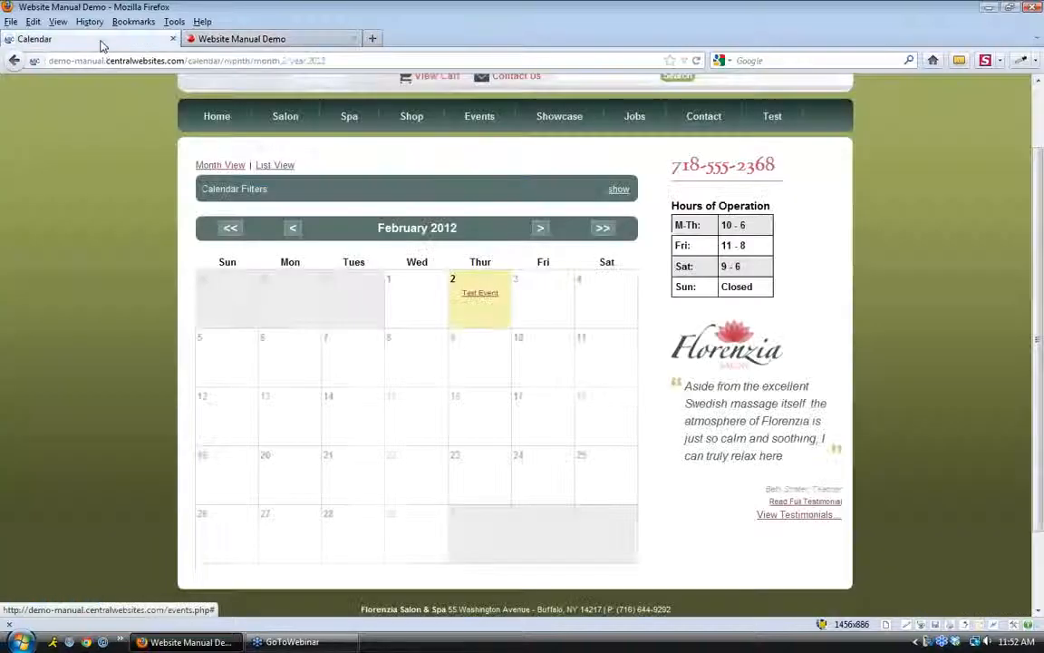
click(696, 61)
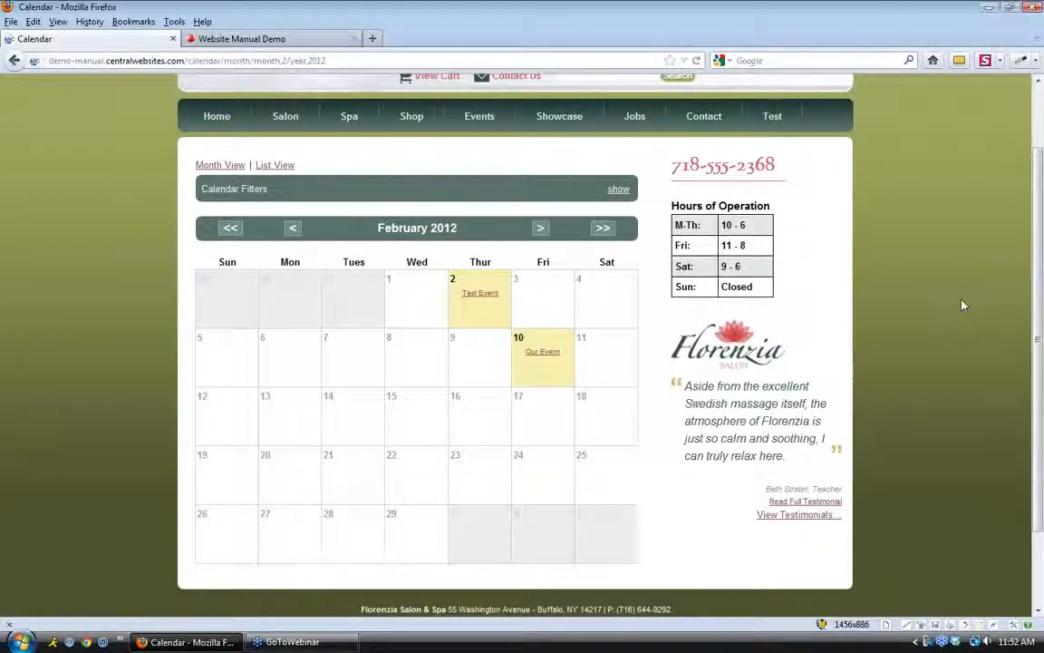
mouse_move(542, 358)
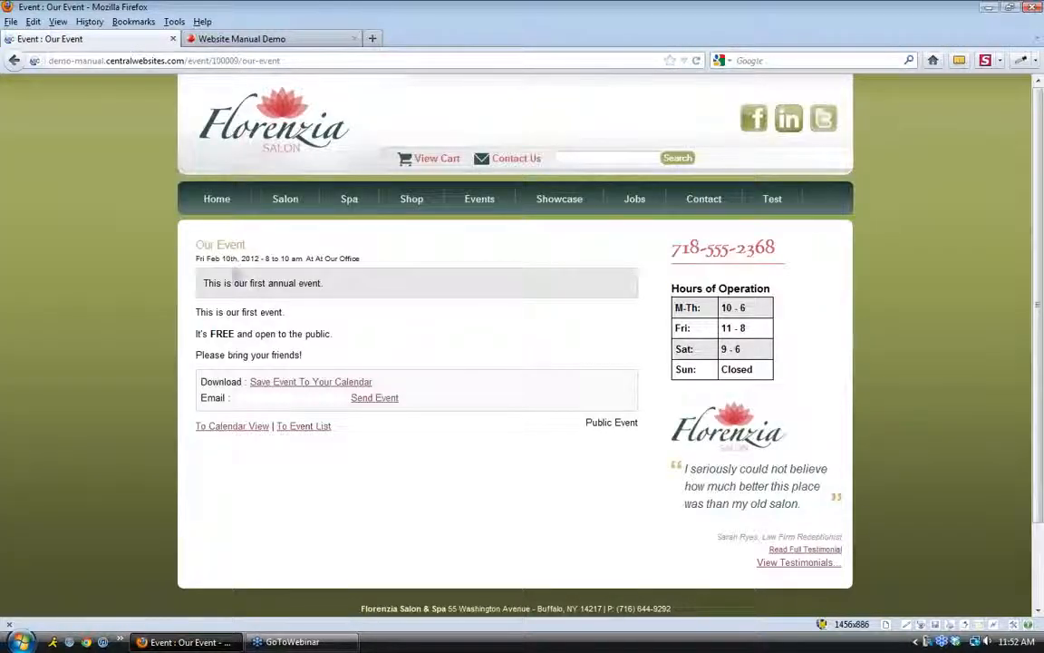
Highlight Our Event's heading and location text on its page
drag(194, 238, 246, 245)
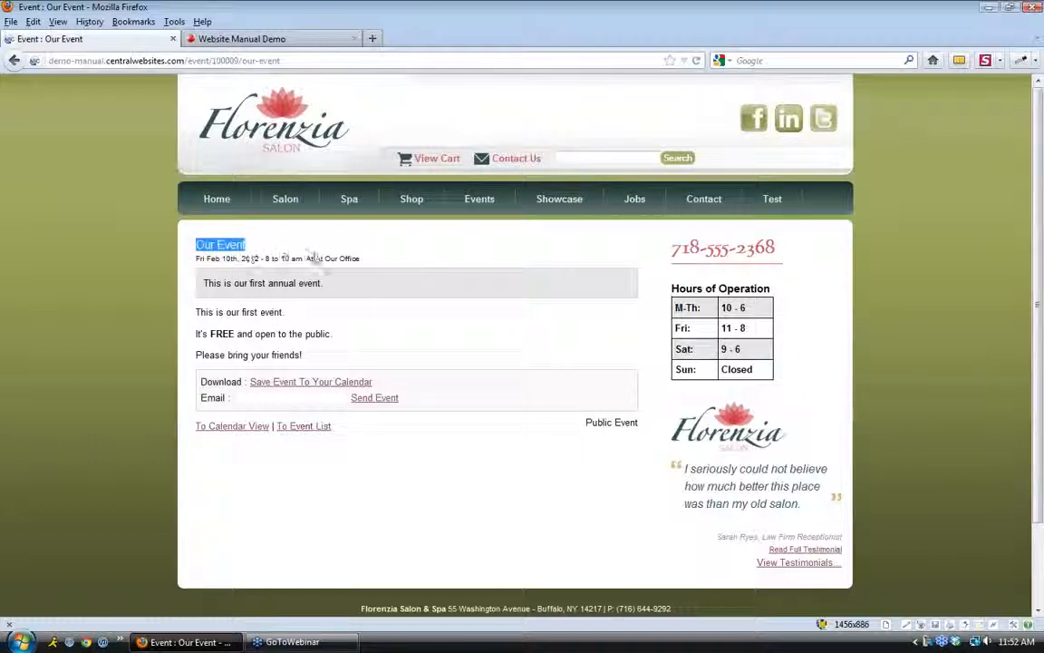
click(324, 259)
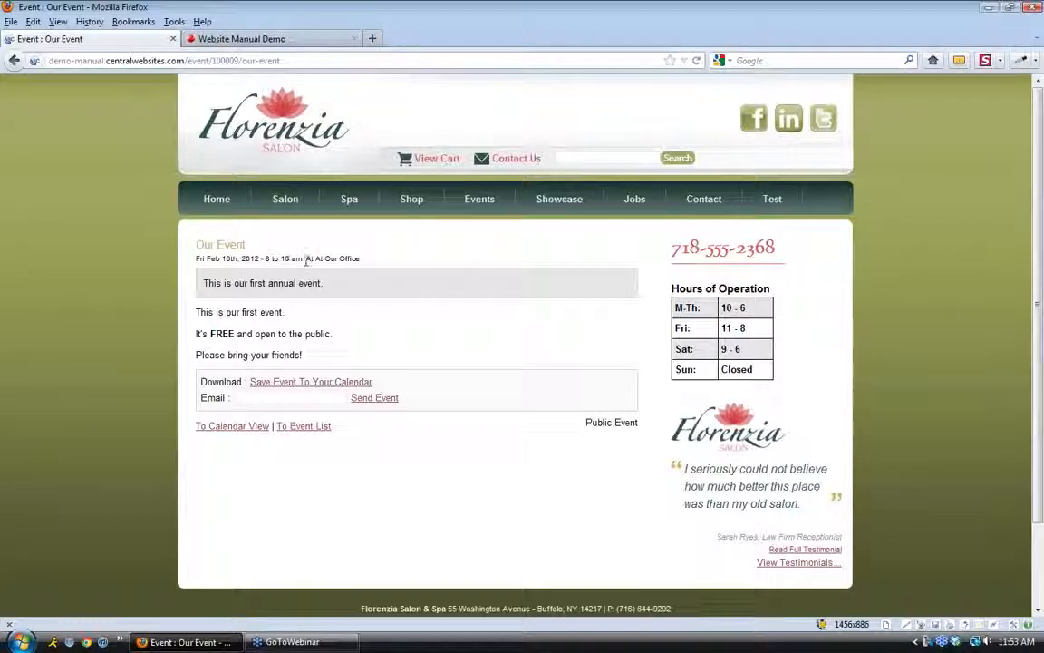
drag(306, 259, 309, 360)
click(362, 265)
Highlight the event summary, try the Email box, then return to the home page
click(199, 290)
click(309, 359)
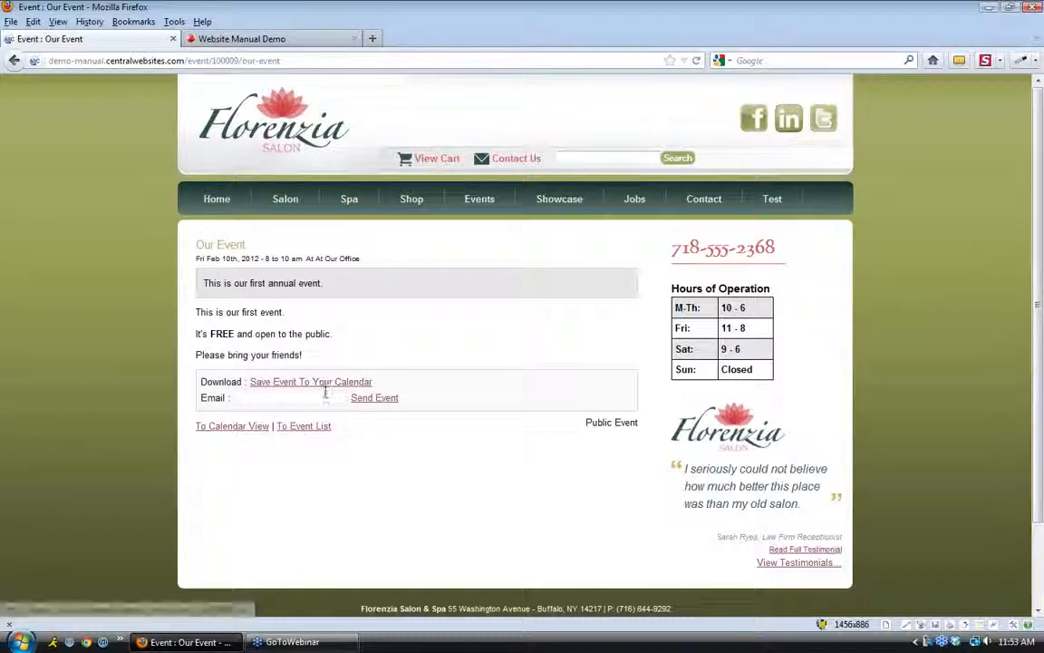
click(299, 398)
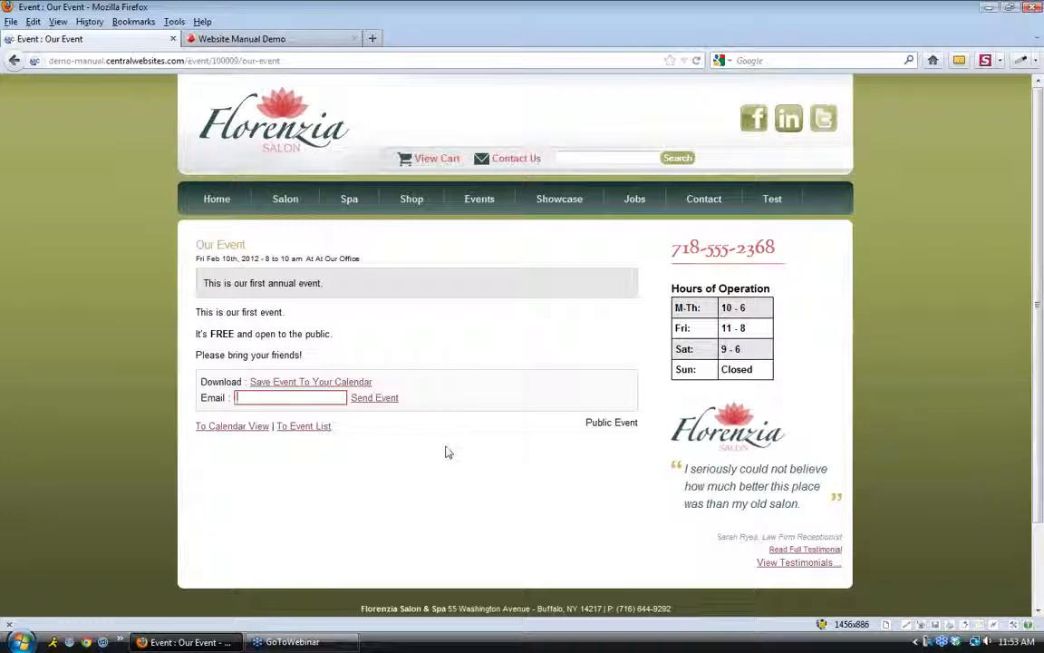
click(208, 201)
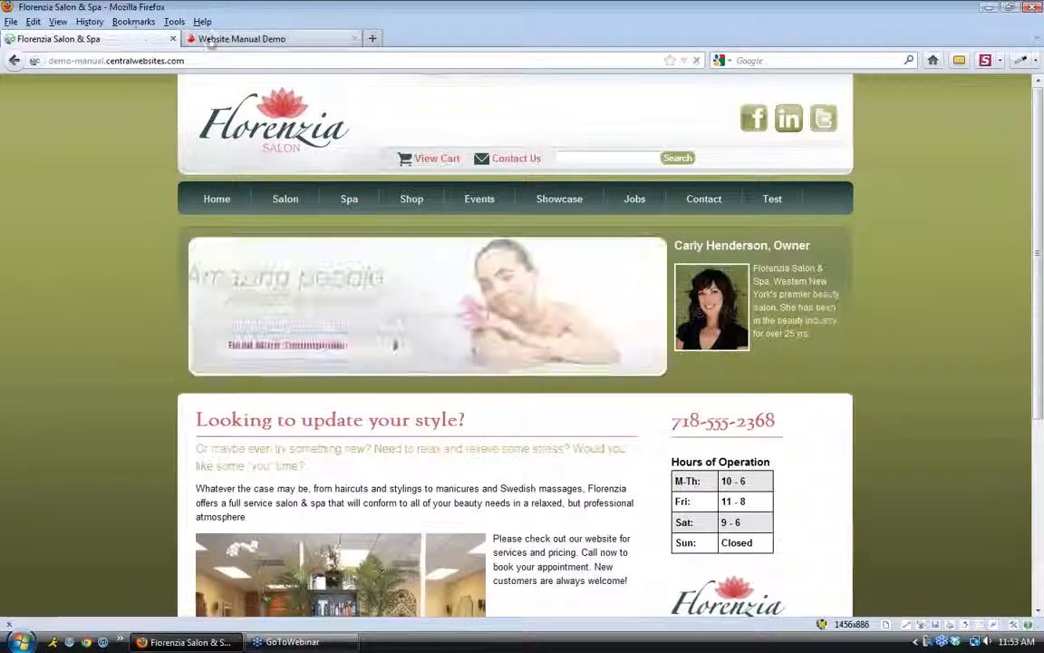
Open the News Manager from the CMS dashboard's Quick Launch
click(236, 39)
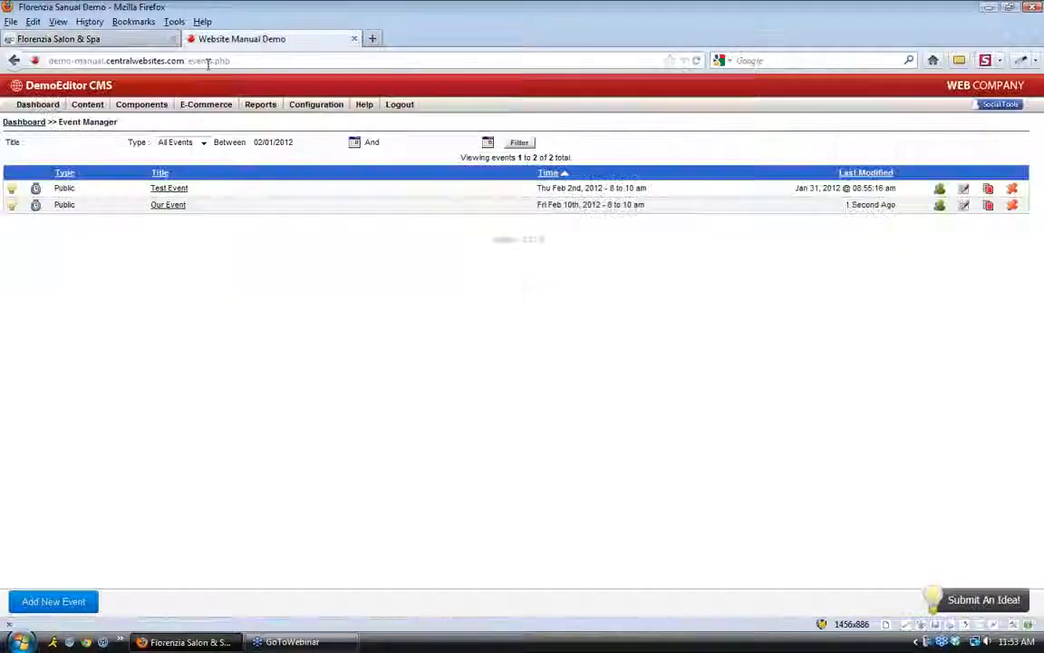
click(40, 106)
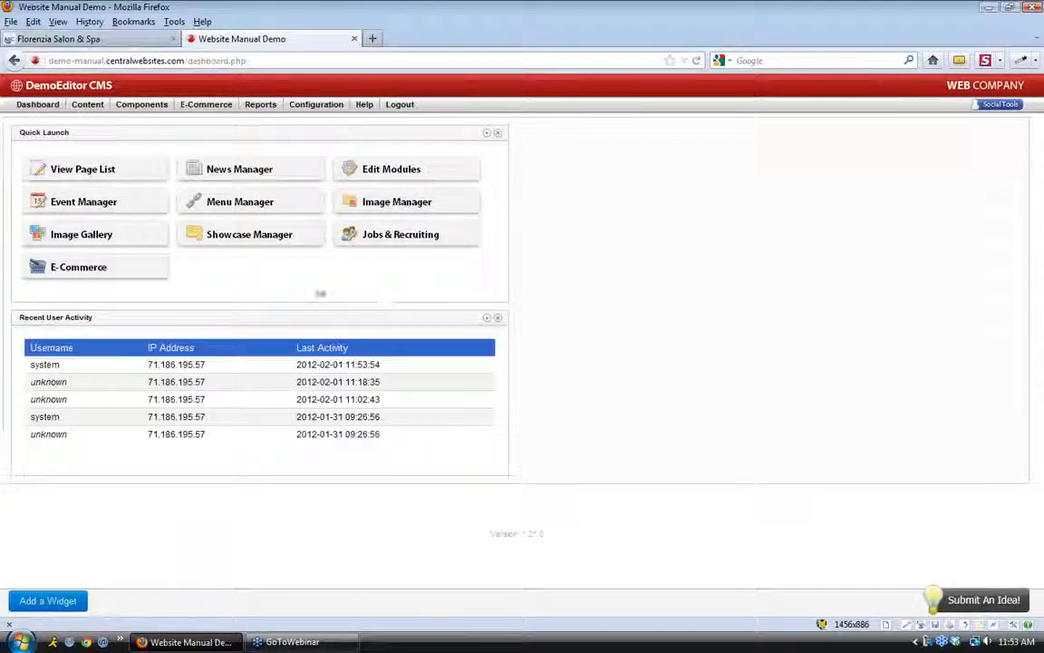
click(311, 180)
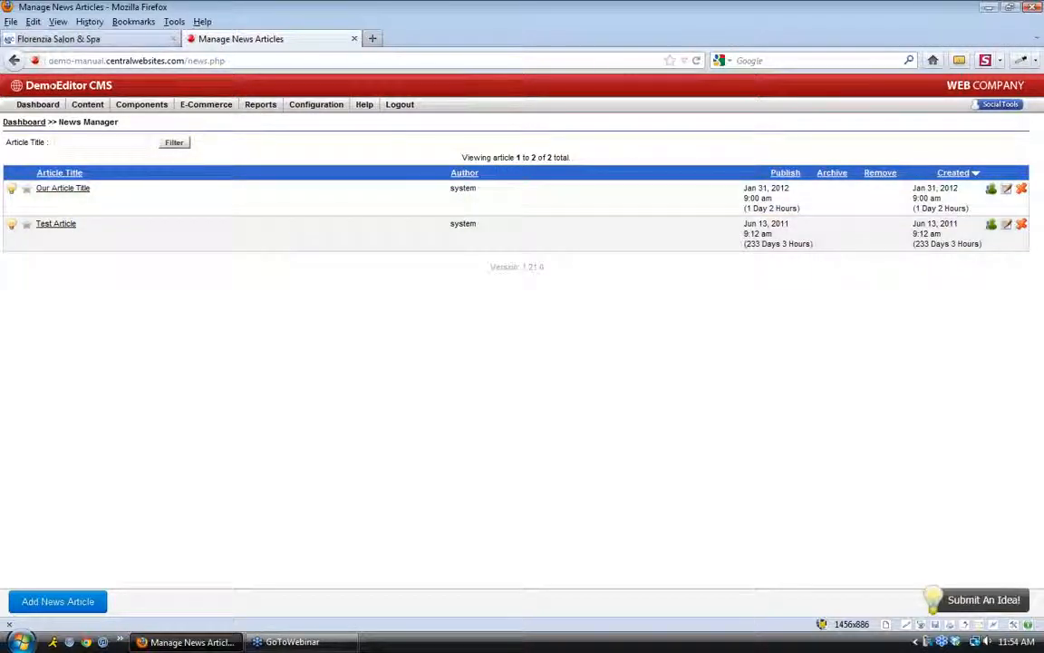
Load the salon site's /news page and compare its articles with the News Manager
click(59, 39)
click(229, 61)
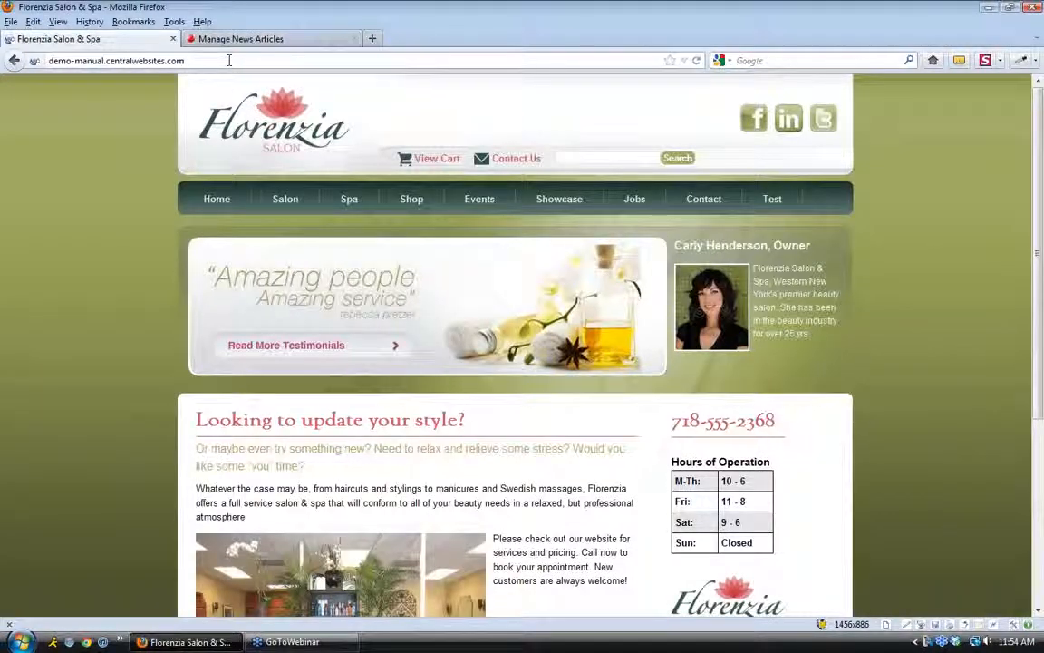
text(/news)
key(Return)
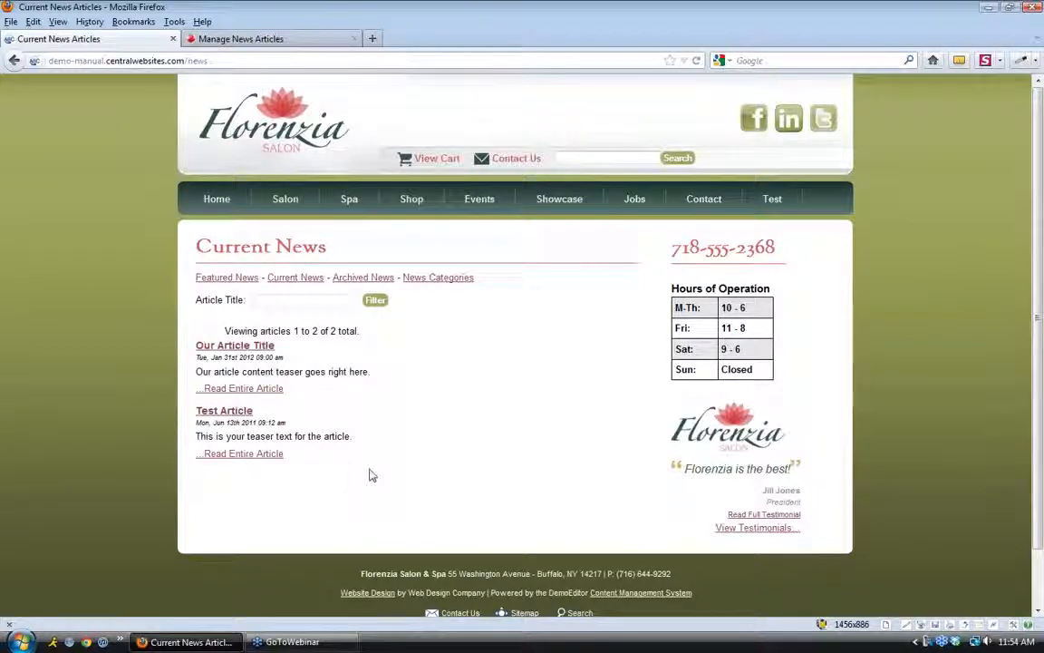
click(272, 40)
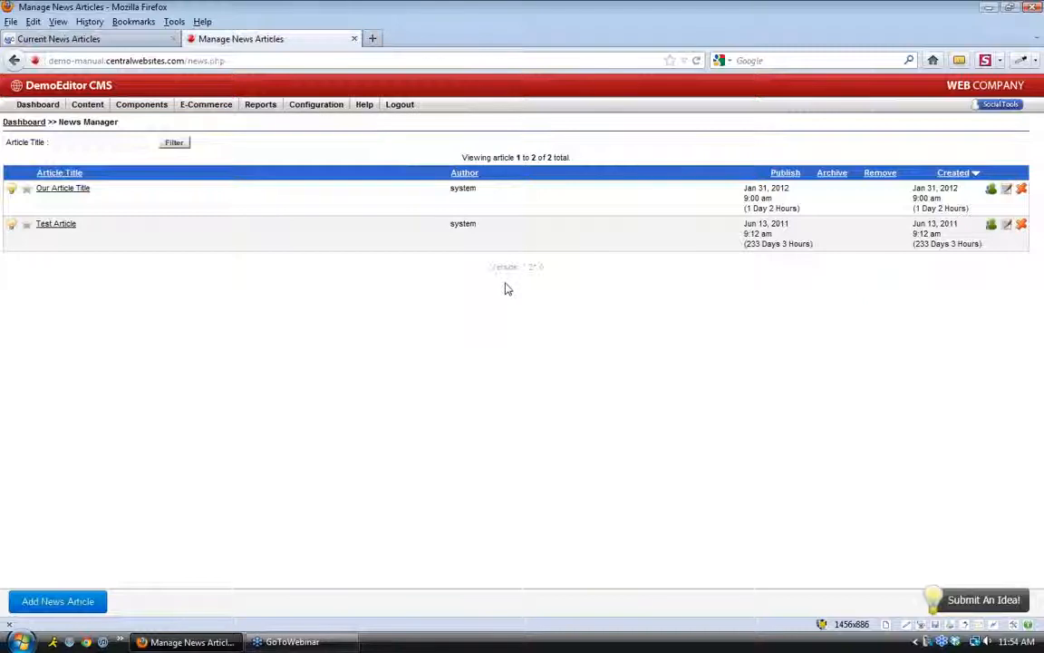
click(93, 40)
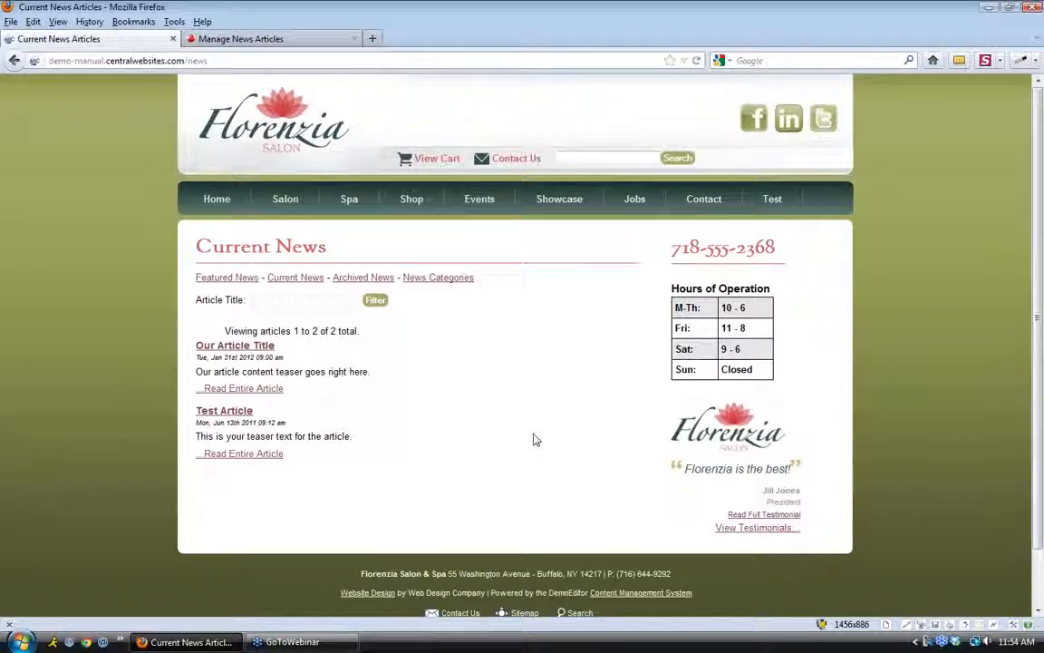
click(233, 39)
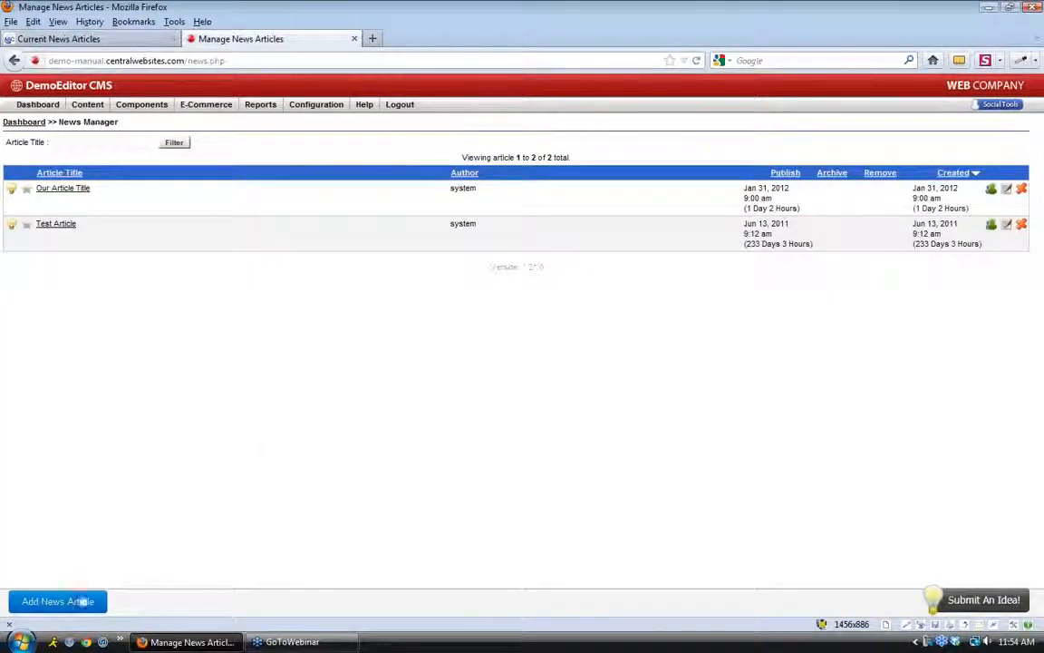
Start a new news article titled 'Article Test'
click(77, 602)
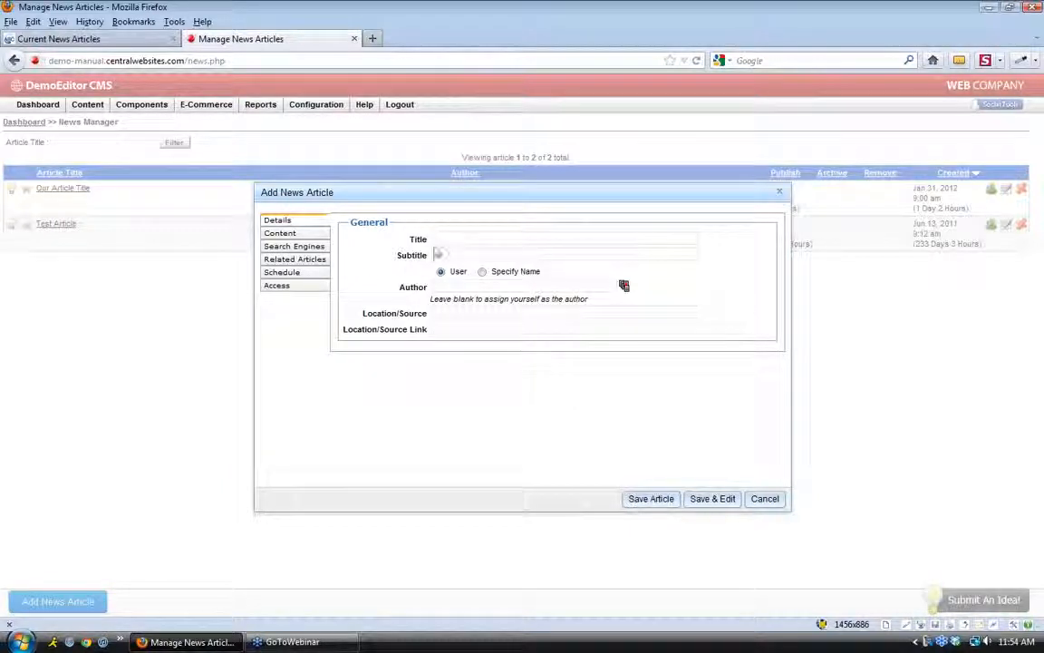
click(439, 239)
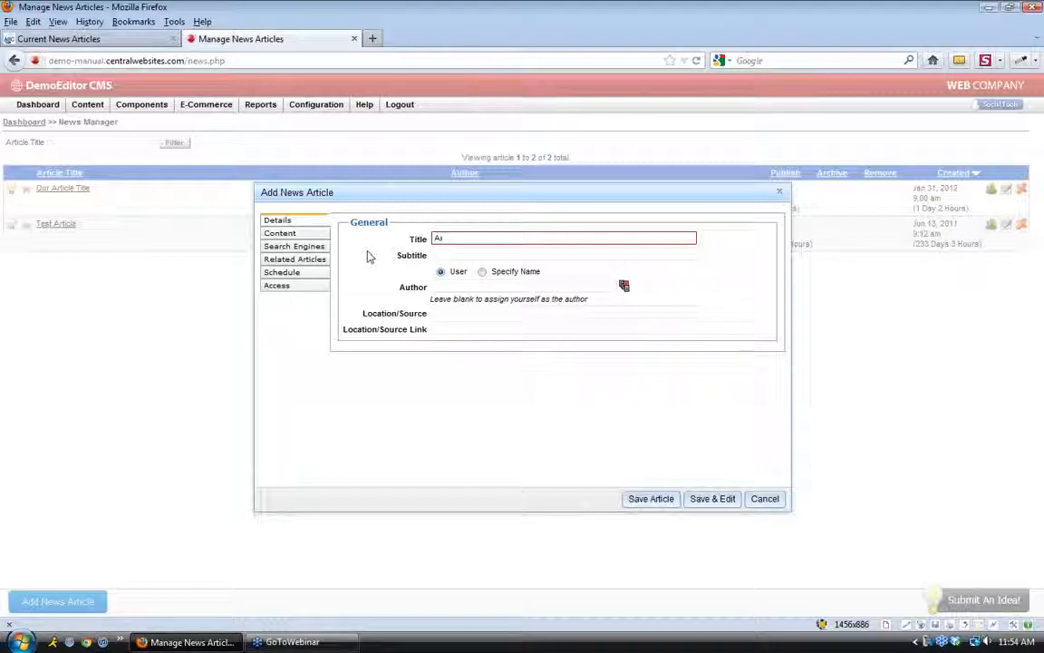
text(ticle Test)
click(463, 255)
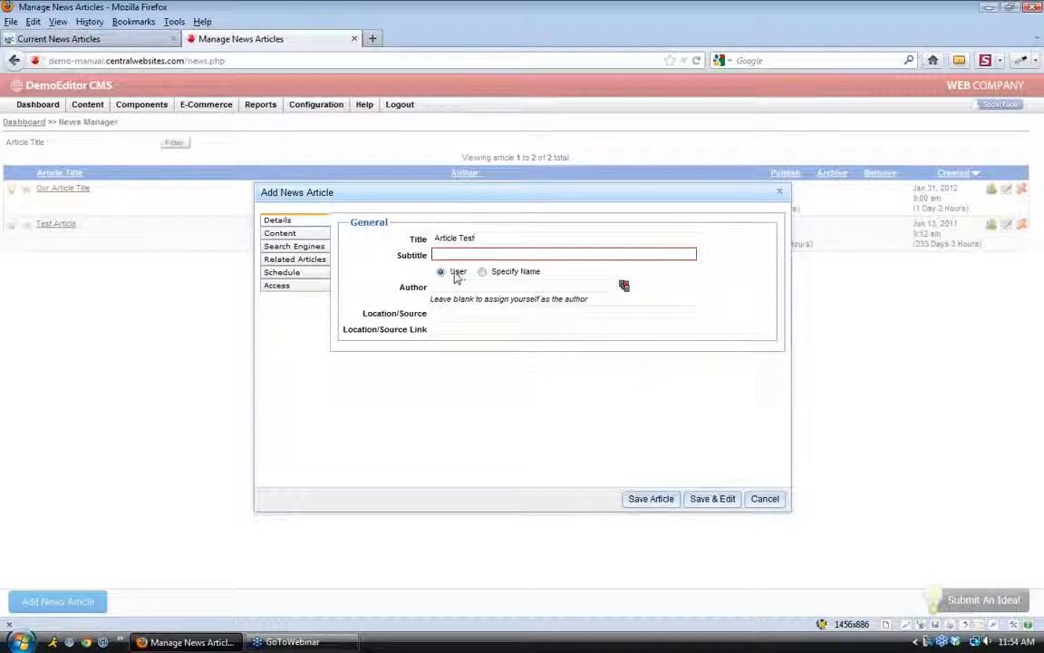
Keep the logged-in site user as author after trying a manually written name
click(456, 286)
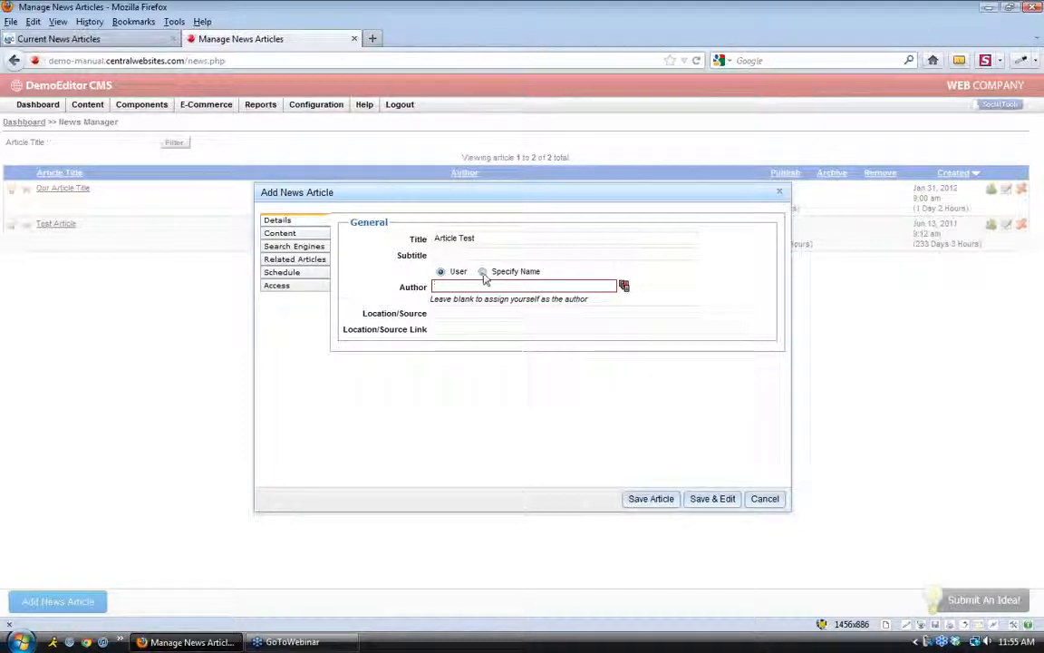
click(483, 273)
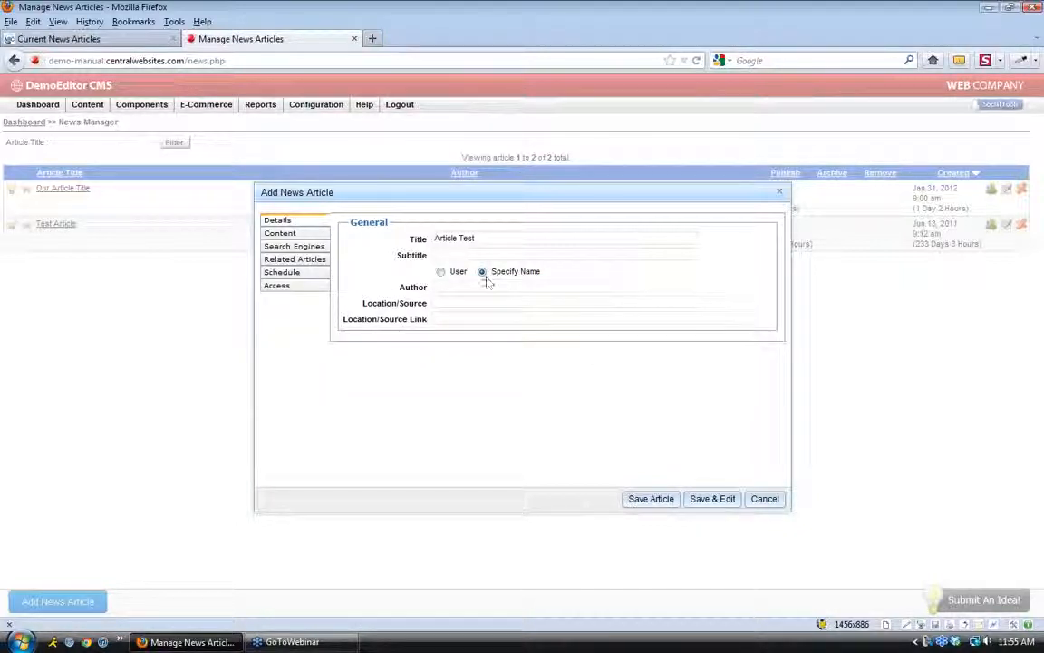
click(441, 271)
click(453, 285)
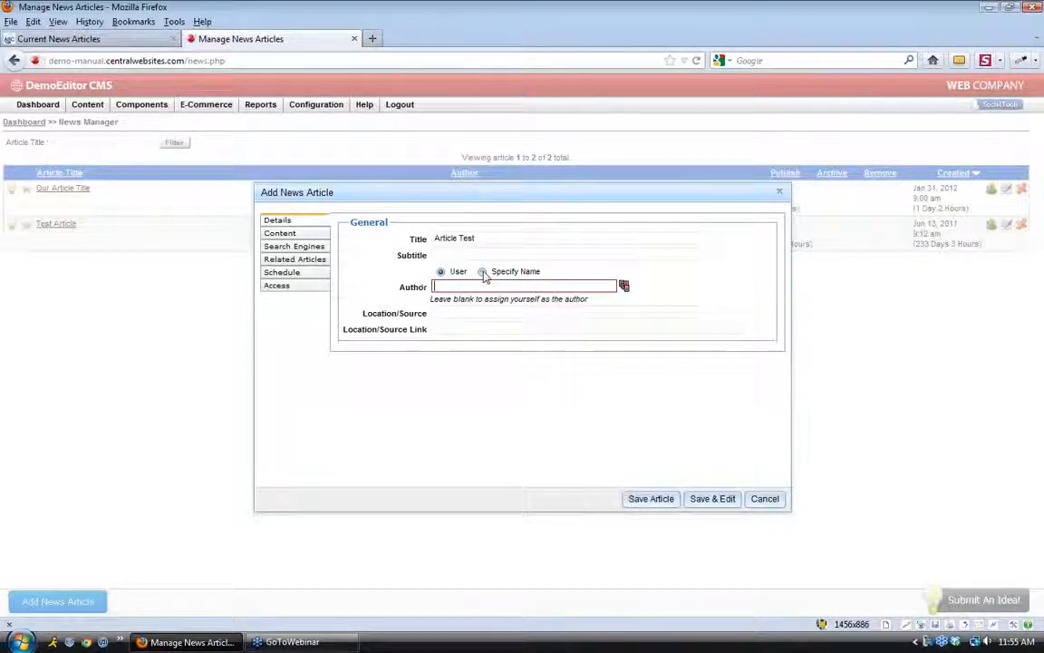
click(483, 272)
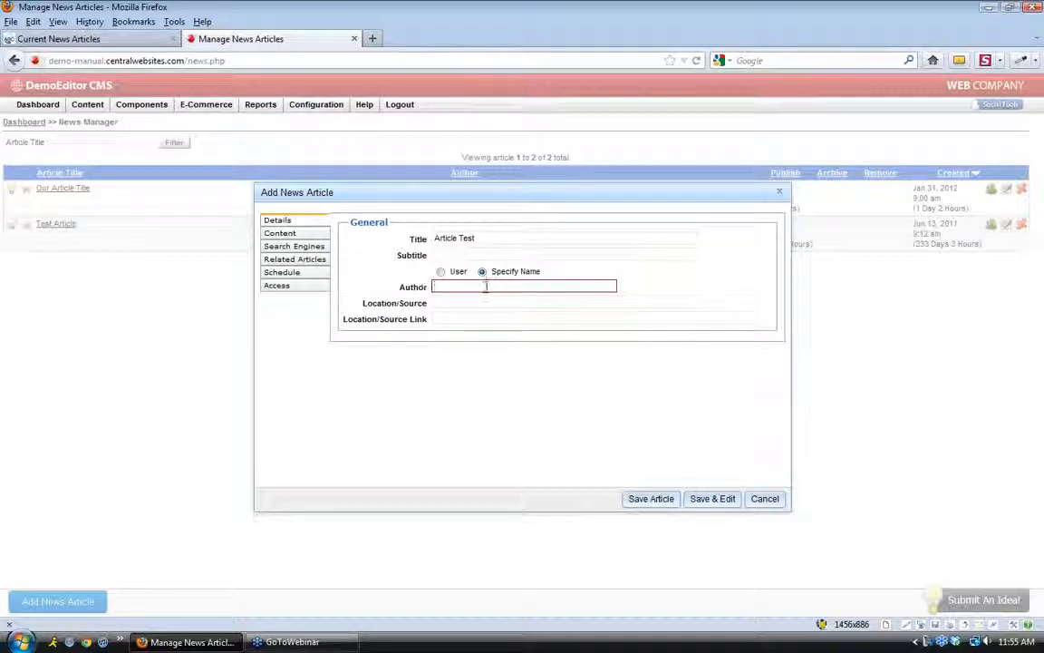
click(440, 273)
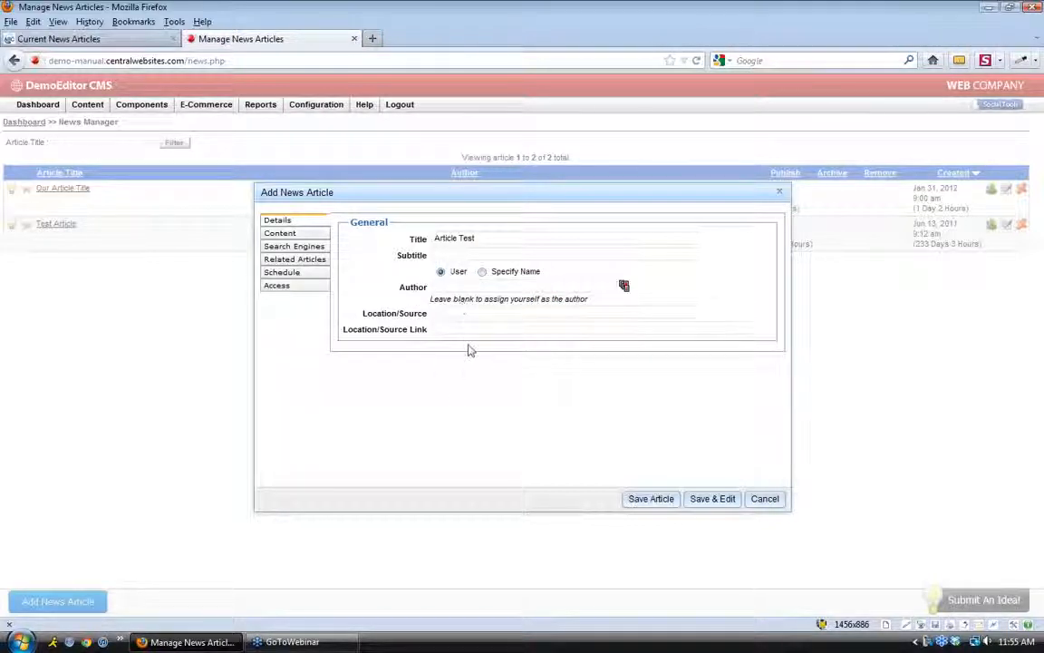
Leave the Location/Source and its link field empty
click(446, 327)
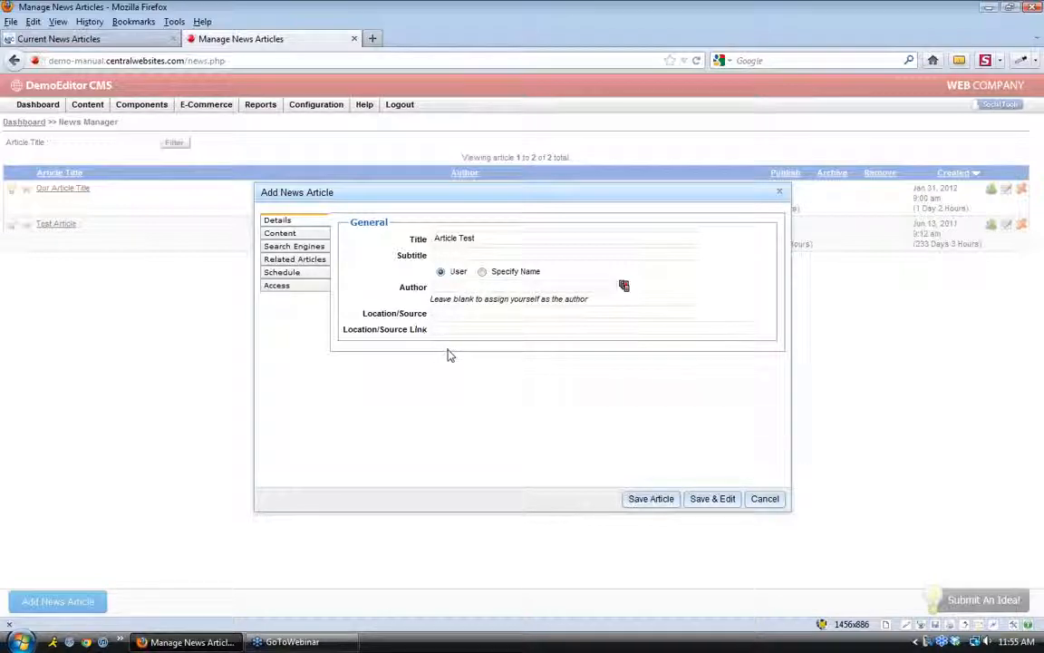
click(448, 311)
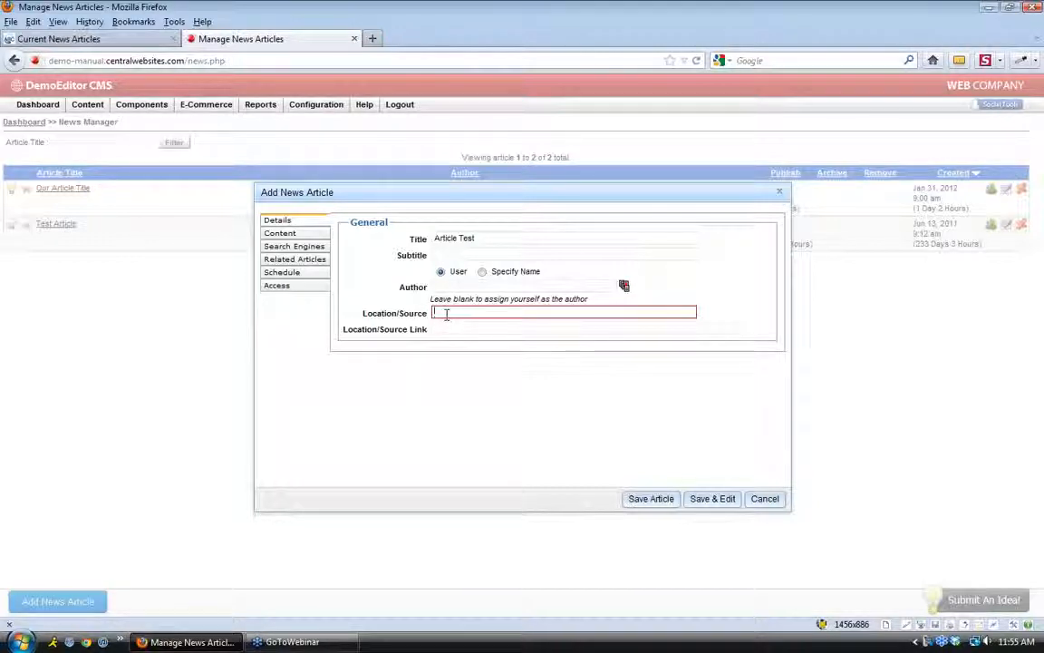
click(457, 328)
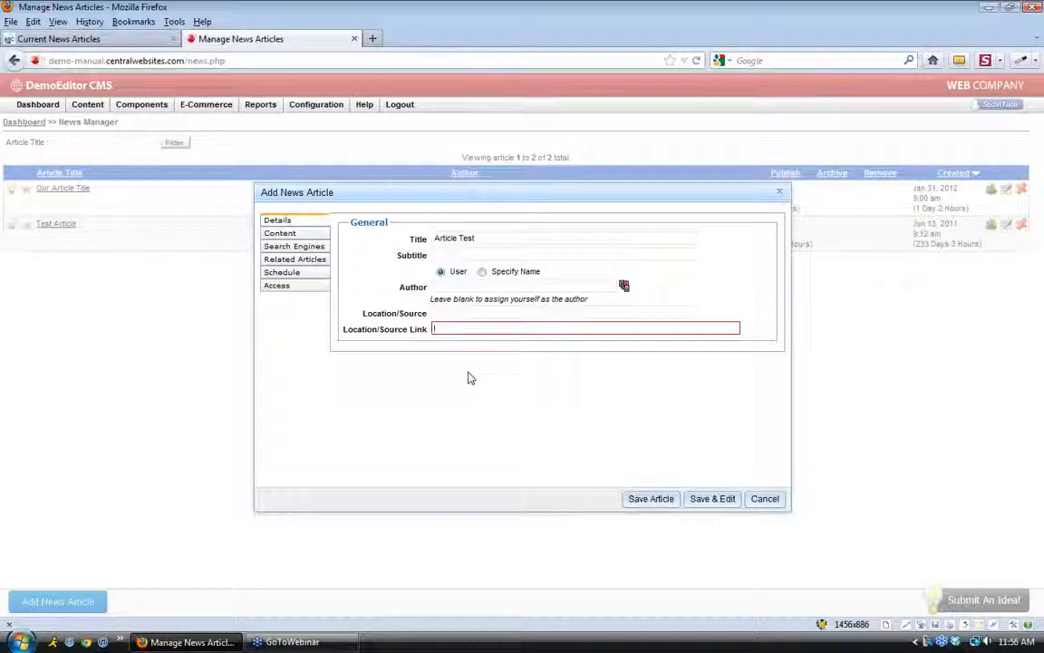
click(281, 235)
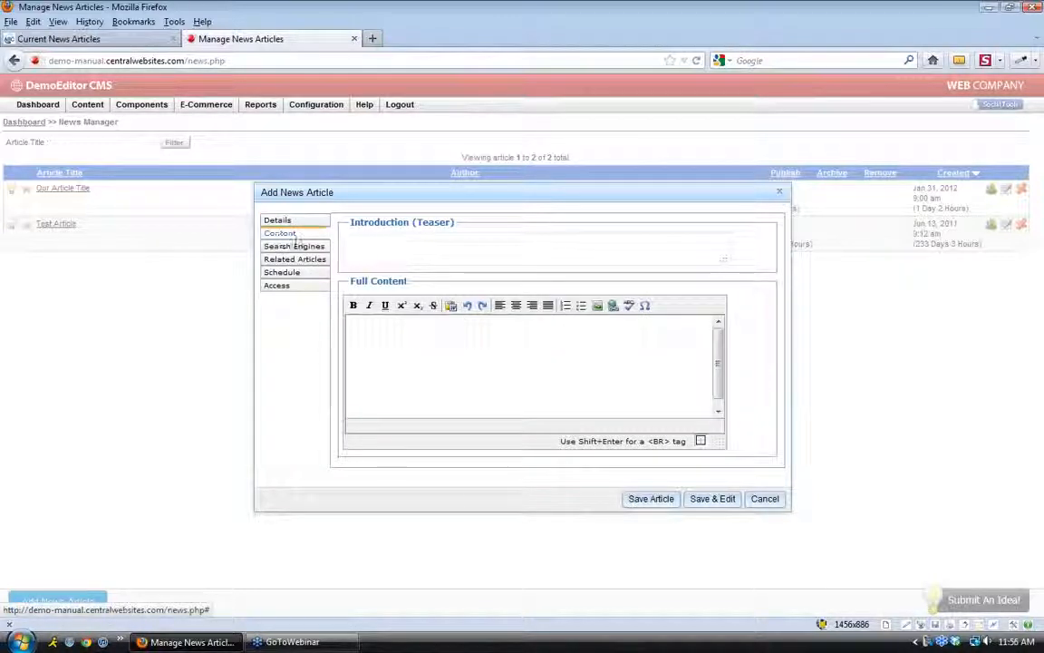
Enter the teaser 'The first line of your news article' and paste repeated sample text as full content
click(375, 251)
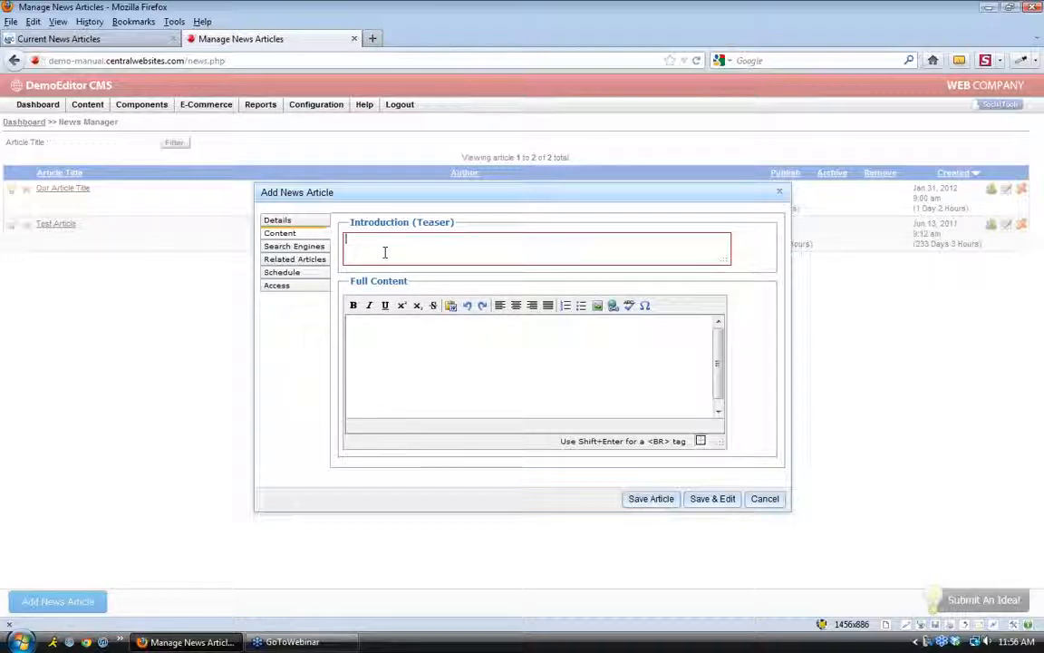
text(The first line of your news article)
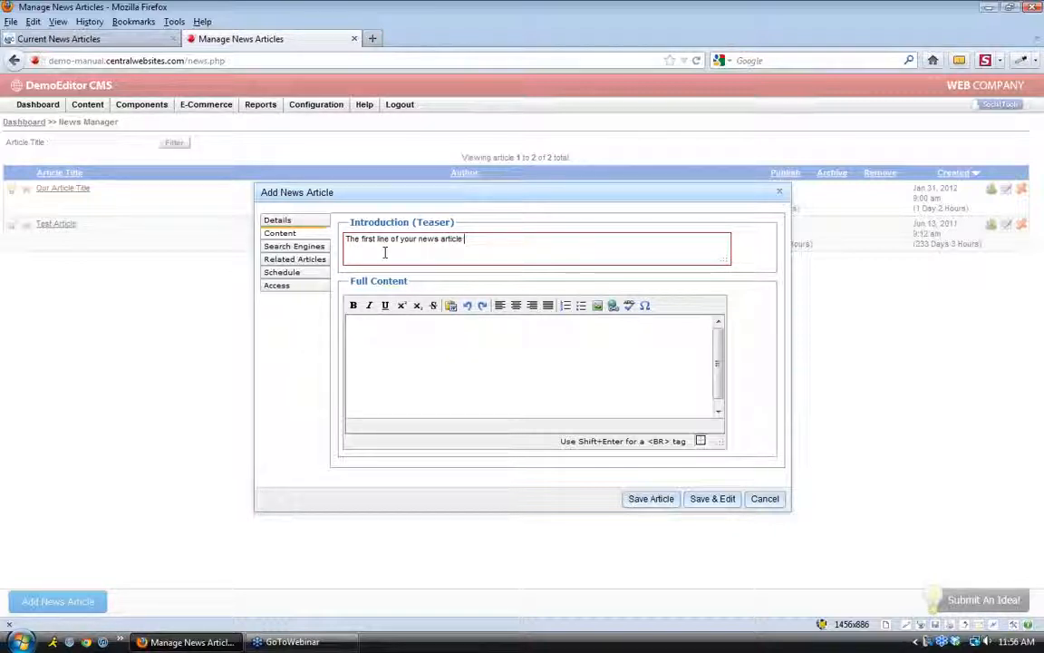
click(455, 377)
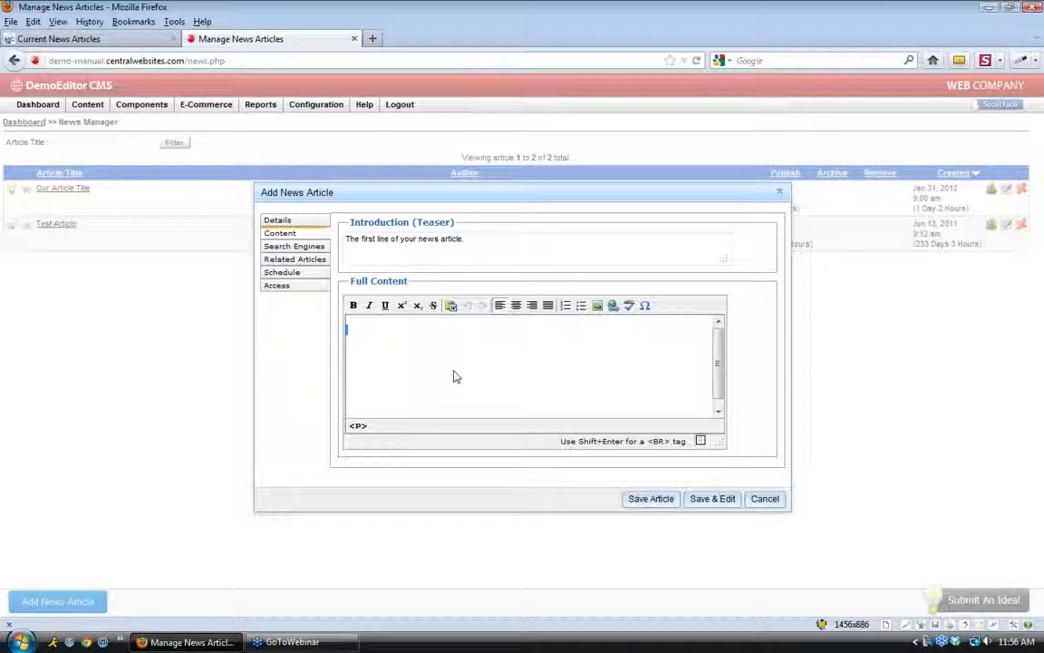
key(ctrl+v)
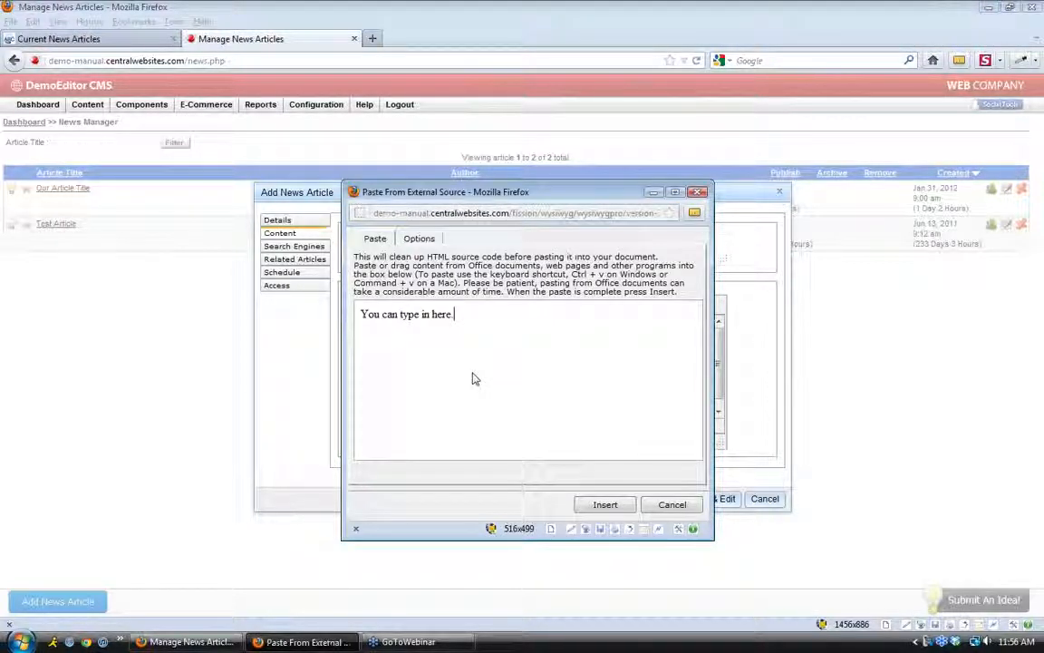
text(You can type in here)
key(ctrl+v)
key(ctrl+v)
key(ctrl+v)
key(ctrl+v)
key(ctrl+v)
key(ctrl+v)
key(ctrl+v)
key(ctrl+v)
key(ctrl+v)
key(ctrl+v)
key(ctrl+v)
key(ctrl+v)
key(ctrl+v)
key(ctrl+v)
key(ctrl+v)
key(ctrl+v)
key(ctrl+v)
key(ctrl+v)
key(ctrl+v)
key(ctrl+v)
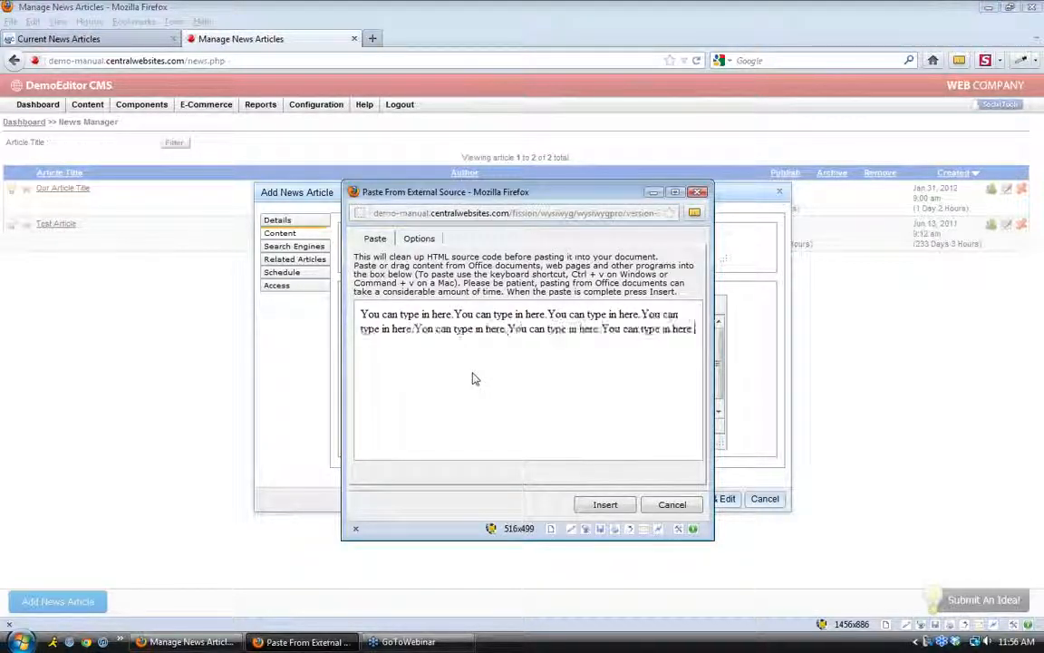
key(ctrl+v)
key(ctrl+v)
key(ctrl+v)
key(ctrl+v)
key(ctrl+v)
key(ctrl+v)
key(ctrl+v)
key(ctrl+v)
key(ctrl+v)
click(588, 505)
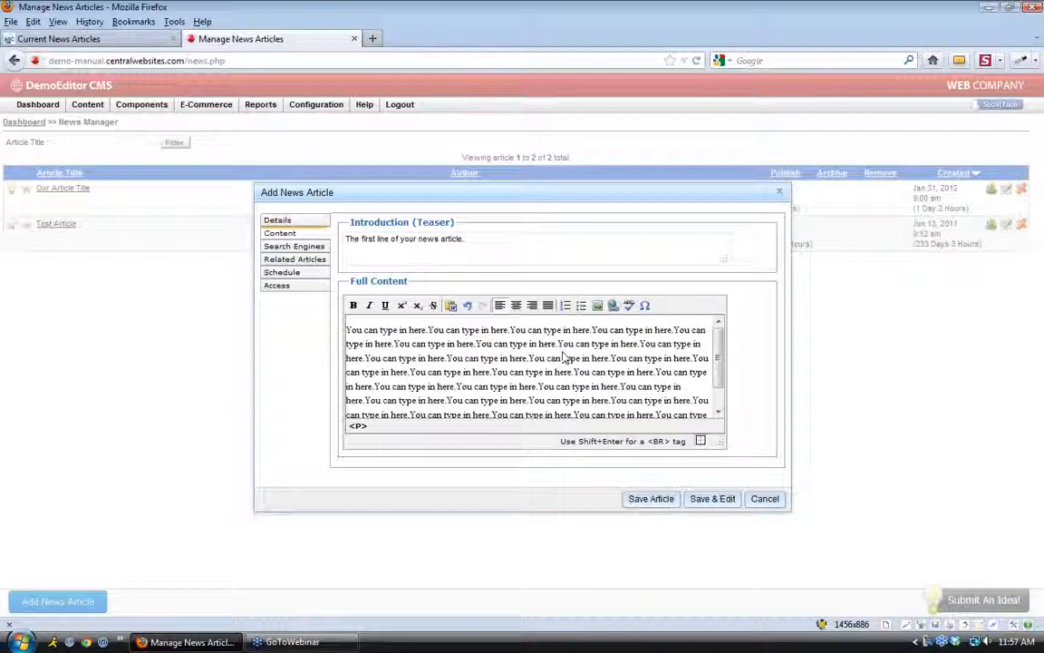
click(315, 247)
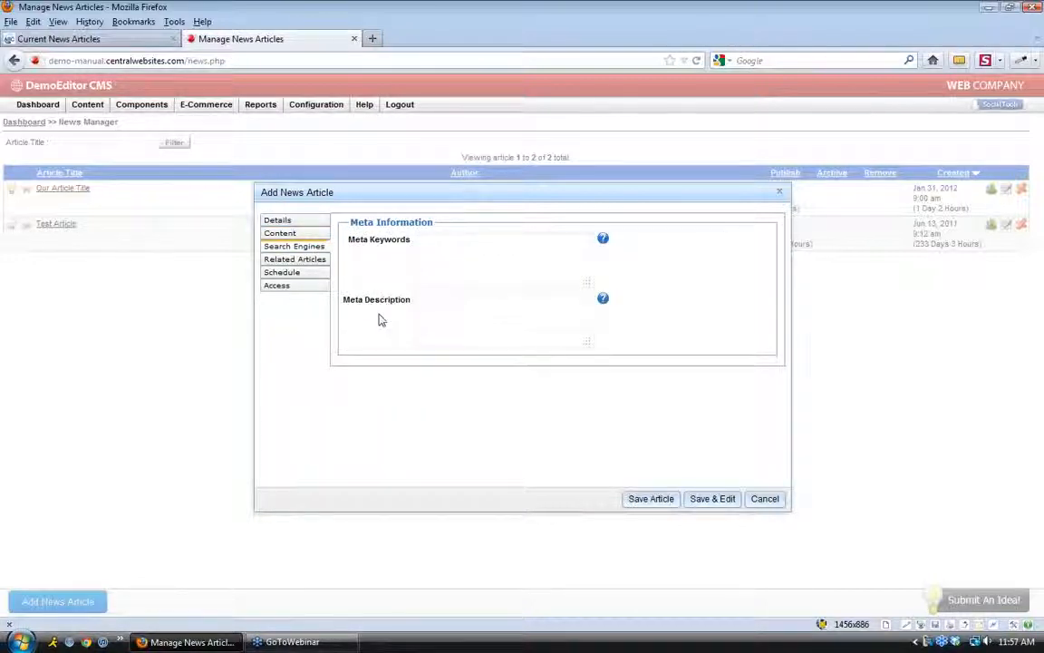
Check the empty Related Articles list, then view the Publish, Archive and Remove schedule dates
click(315, 263)
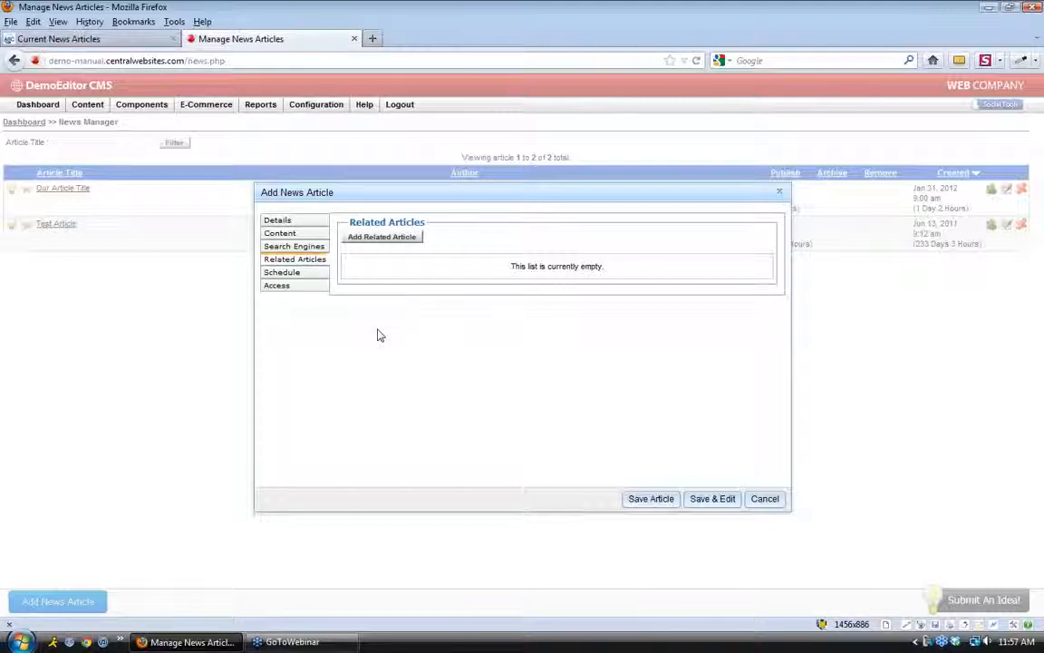
click(289, 273)
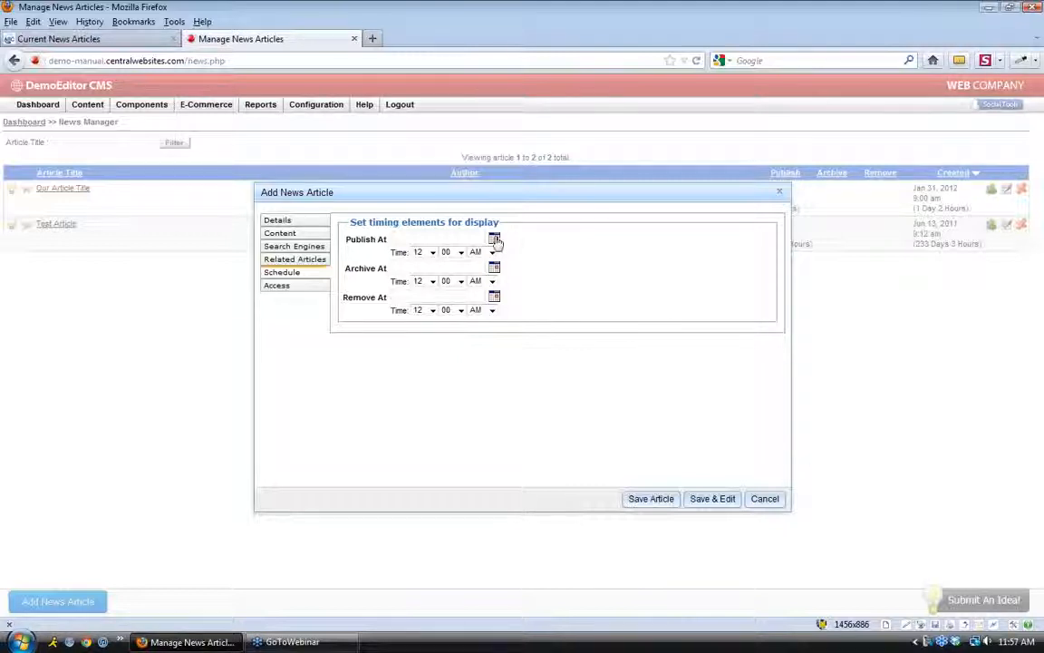
Pick a publish date of 02/14/2012 with hour 09 from the calendar
click(493, 238)
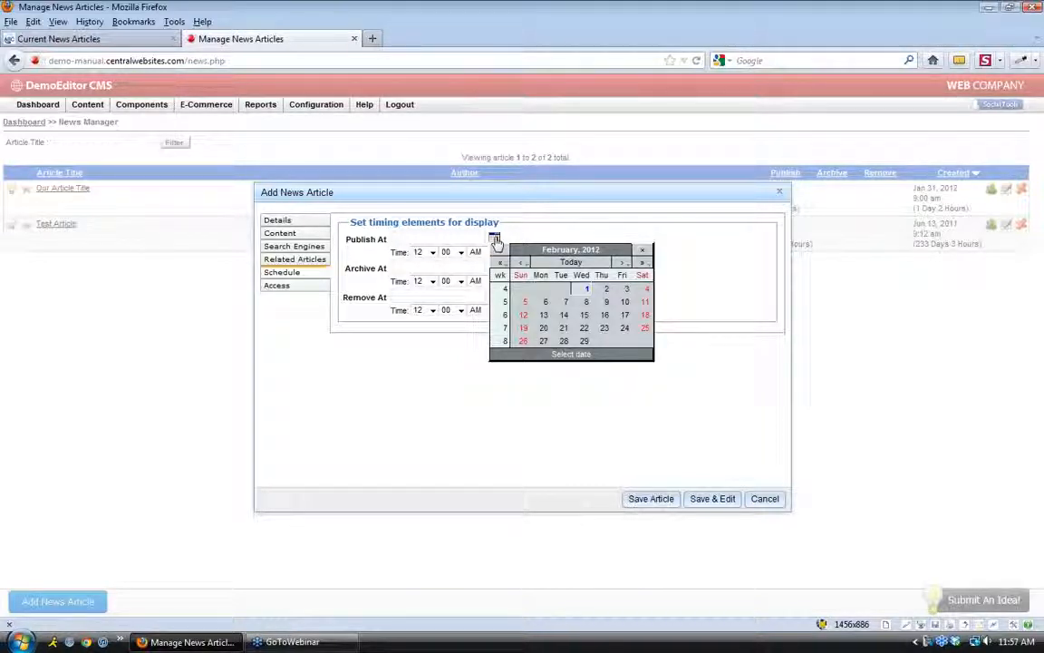
click(565, 315)
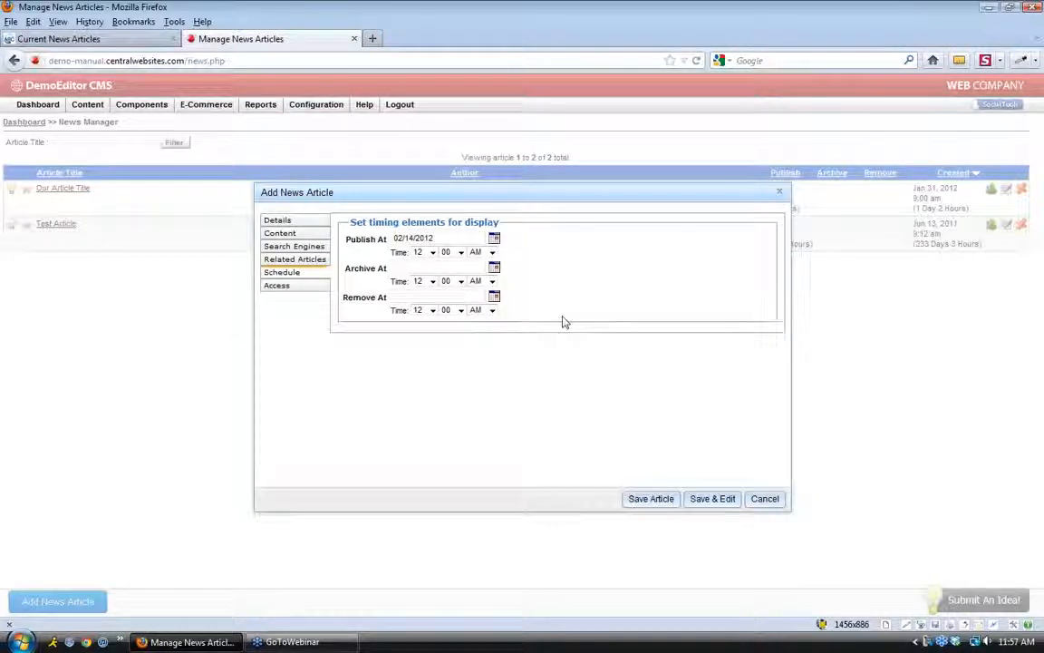
click(431, 252)
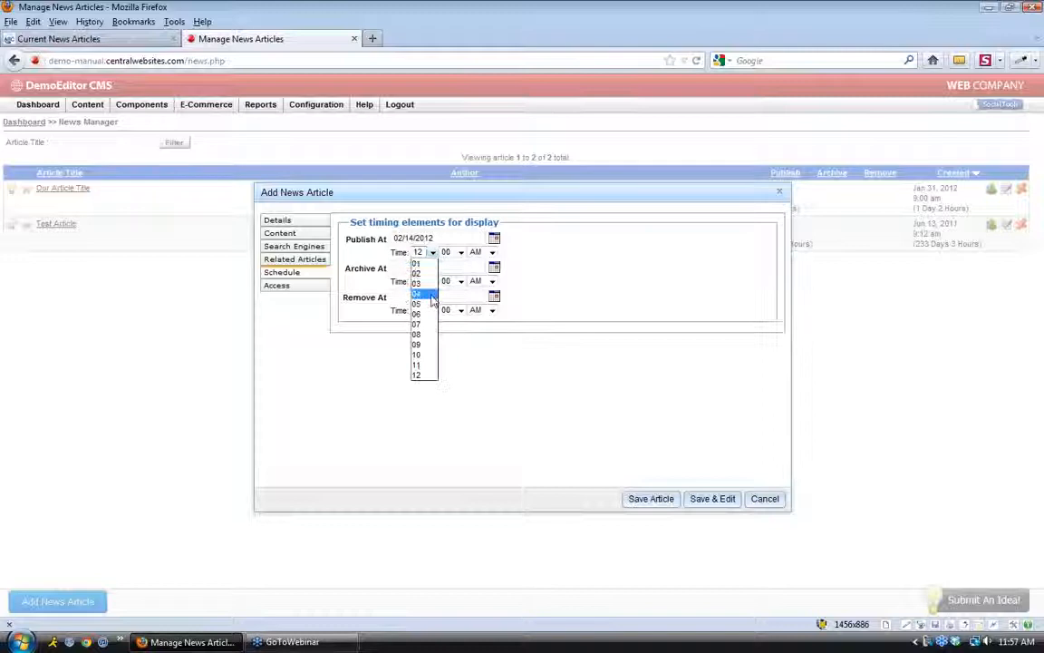
click(433, 345)
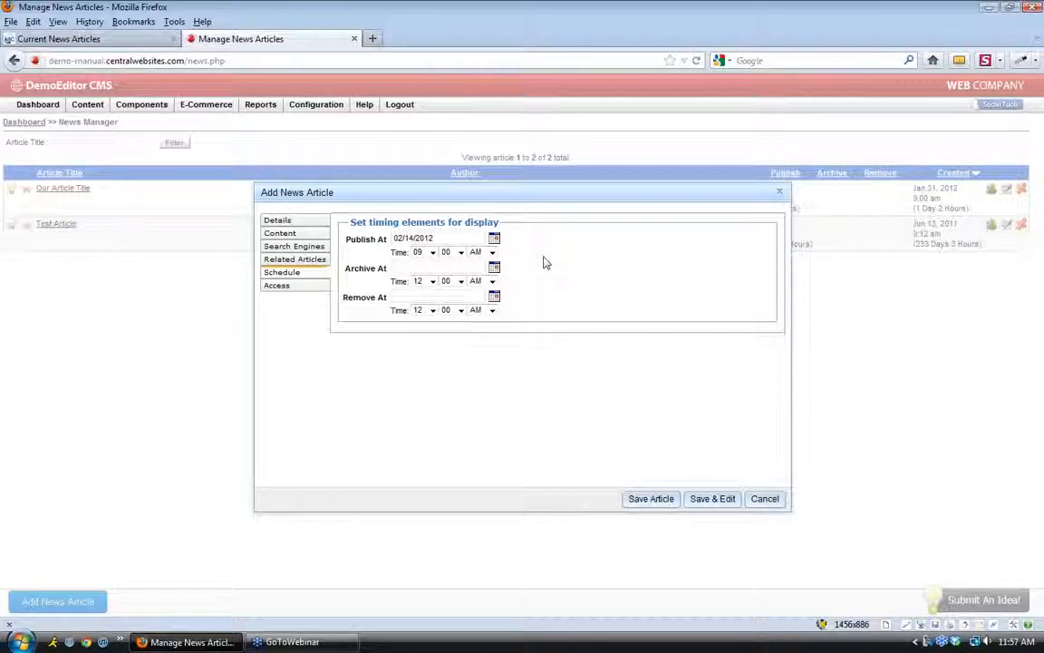
Clear the Publish At date and save the article as Article Test
click(446, 237)
drag(446, 237, 392, 237)
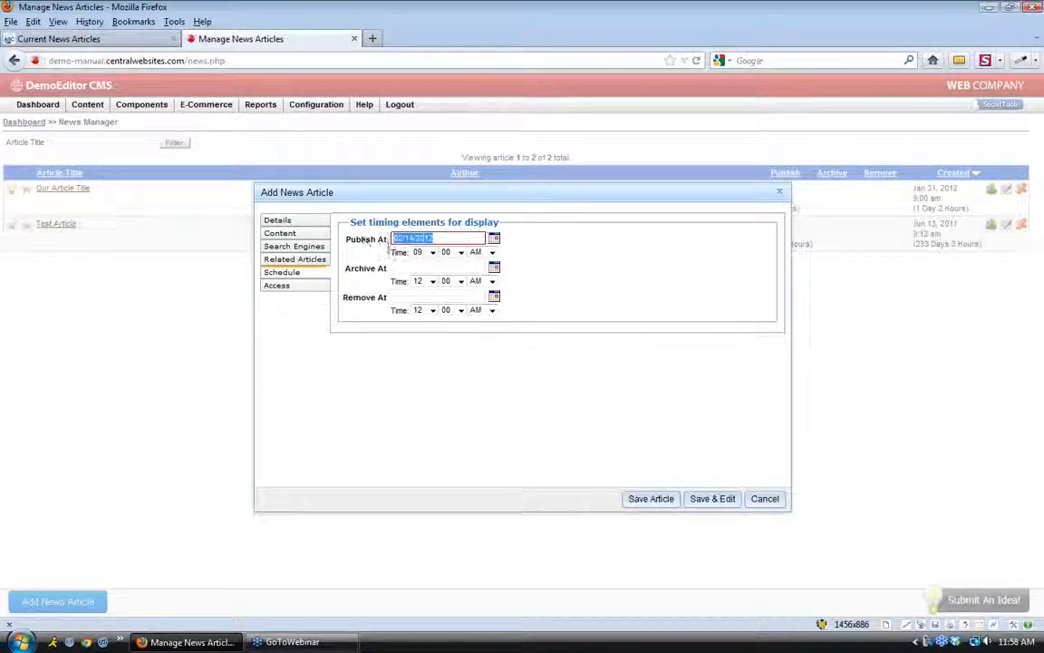
key(BackSpace)
click(555, 261)
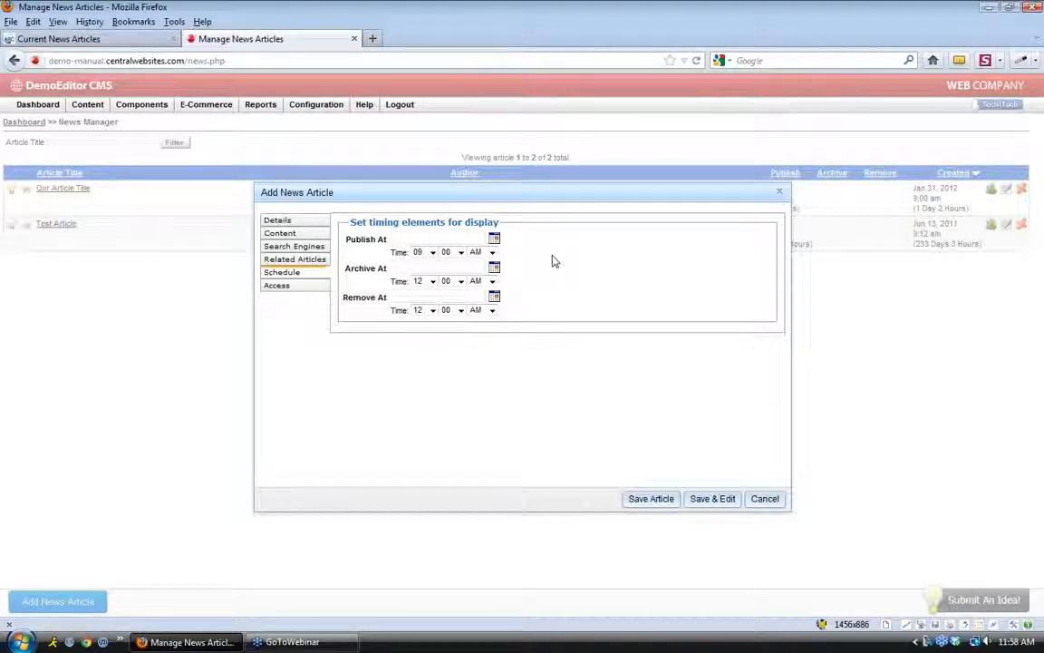
click(645, 499)
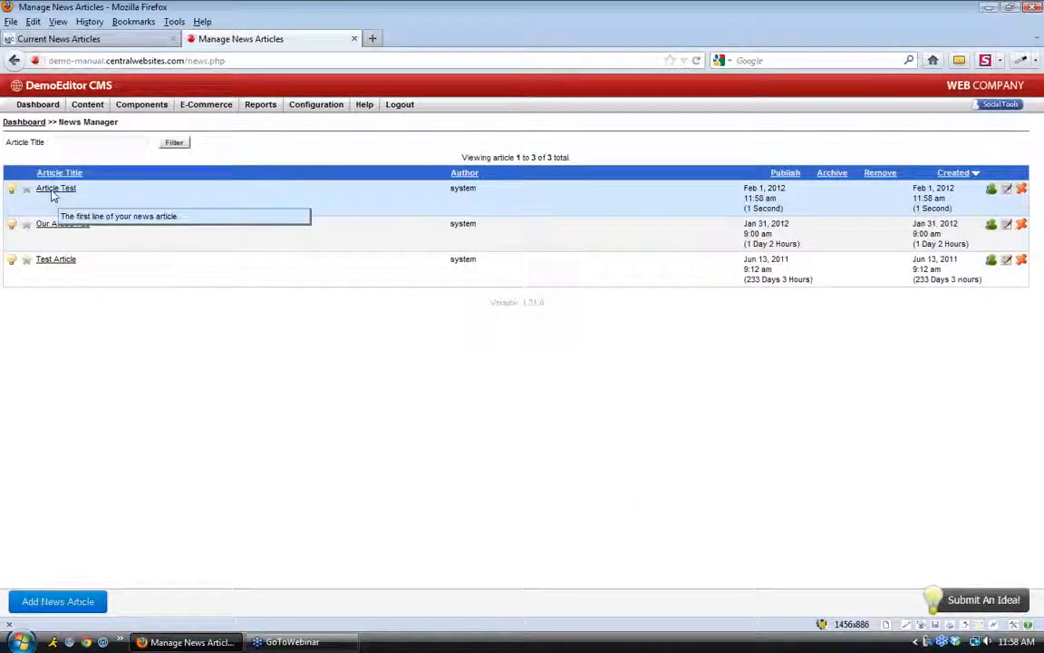
click(72, 39)
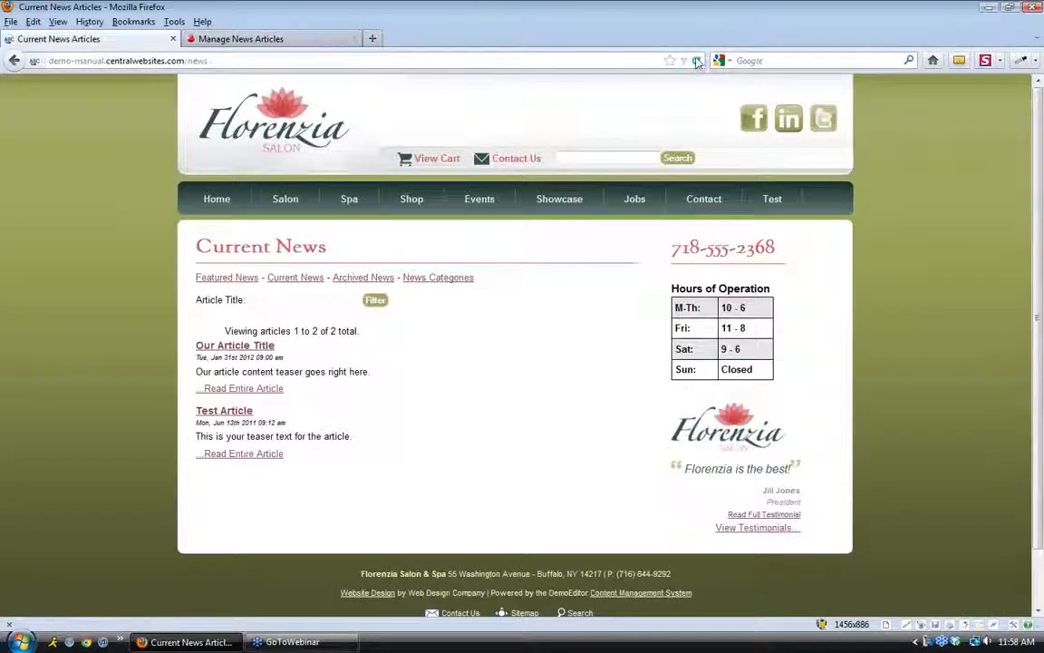
click(697, 61)
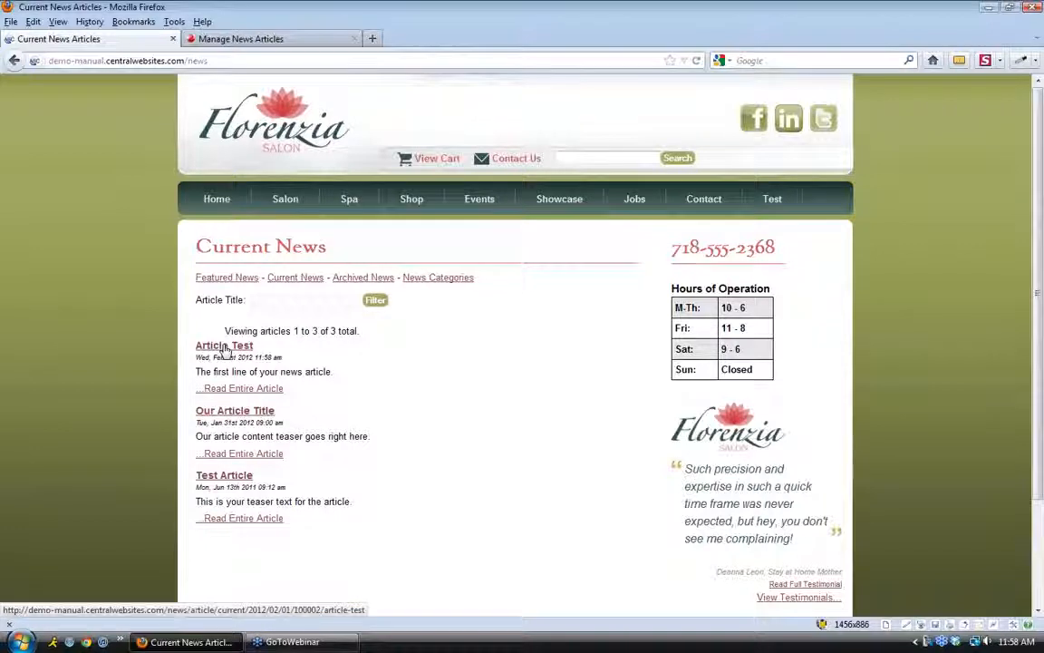
drag(334, 372, 199, 375)
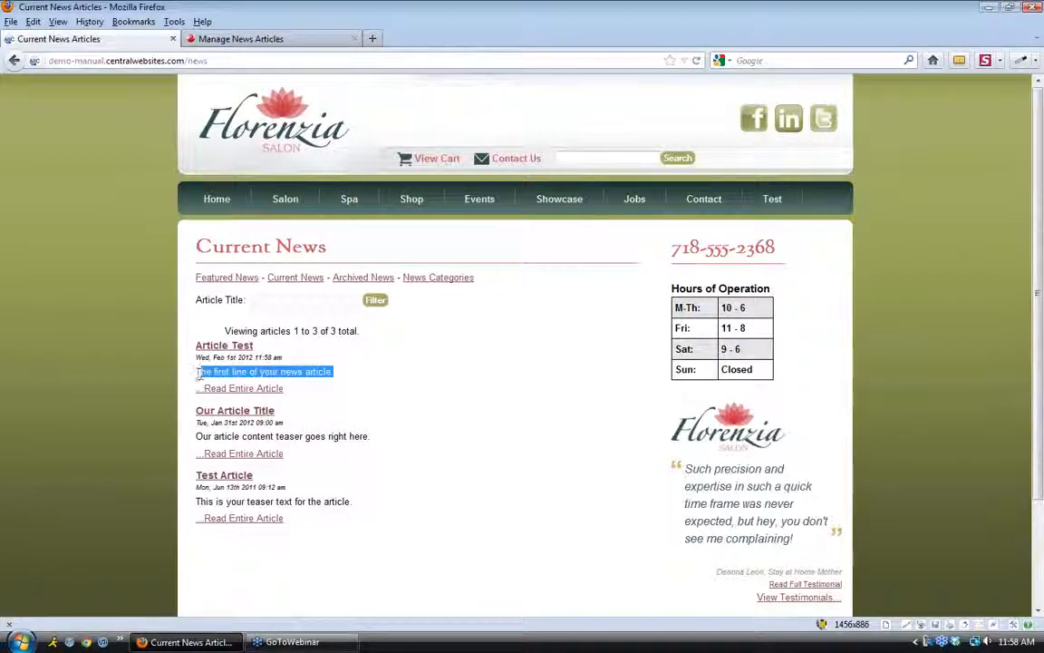
click(456, 371)
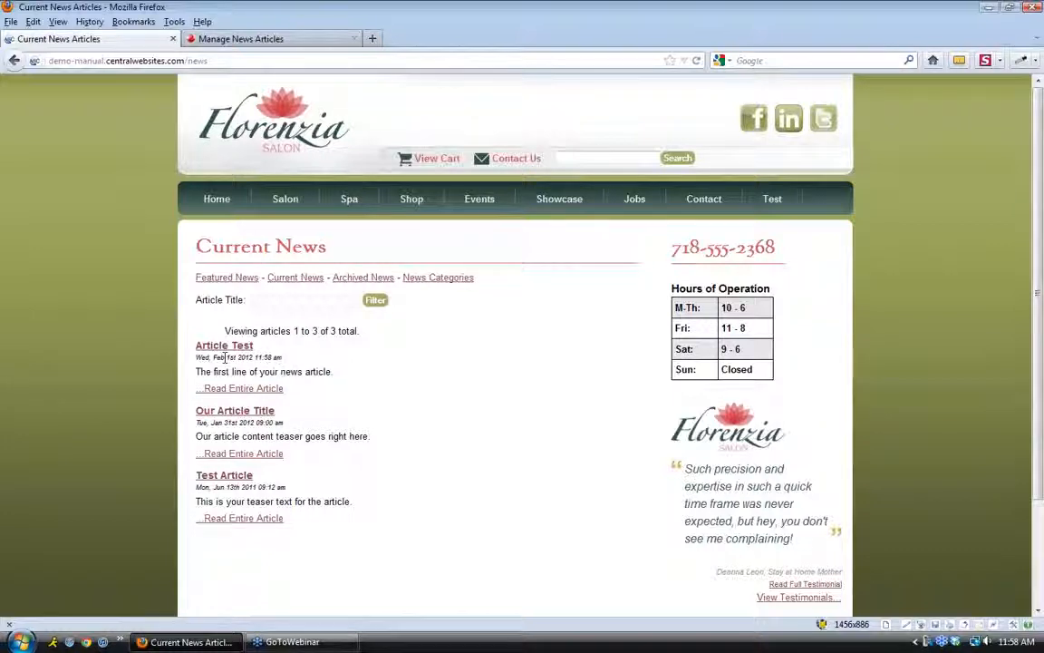
click(272, 390)
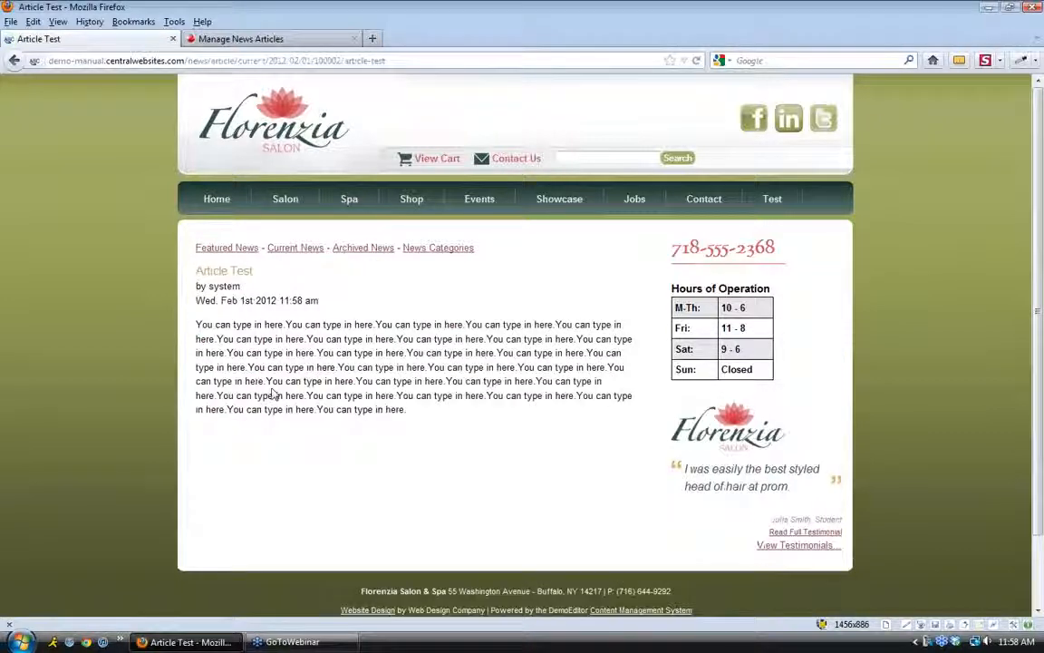
drag(409, 415, 197, 323)
click(473, 417)
click(261, 39)
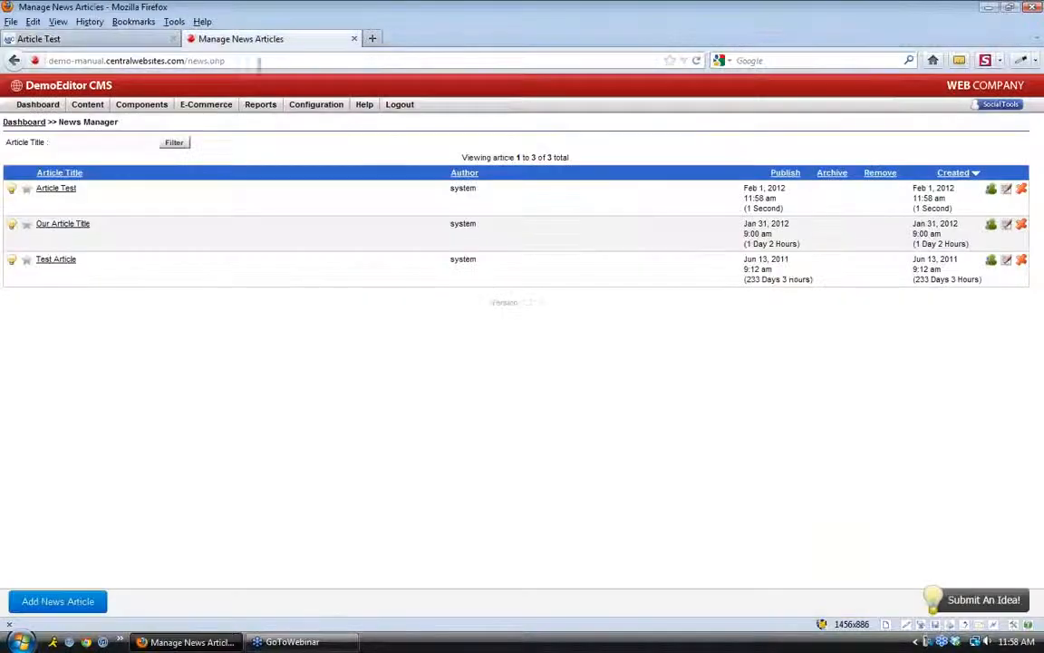
Open Showcase Manager's Testimonials list of six entries, then return to the Article Test page
click(35, 105)
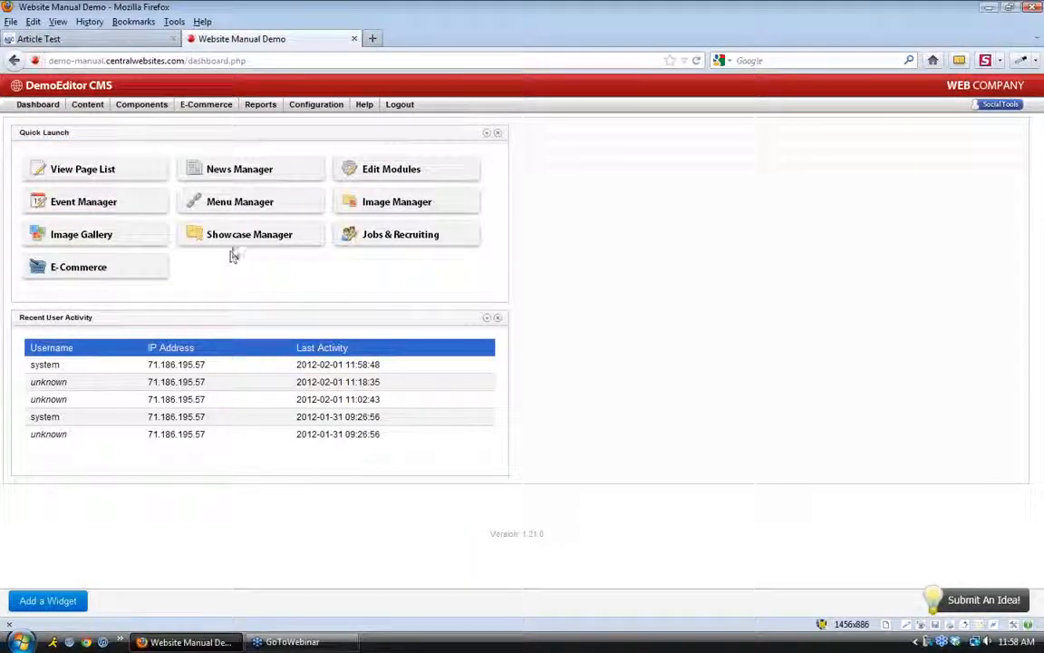
mouse_move(231, 240)
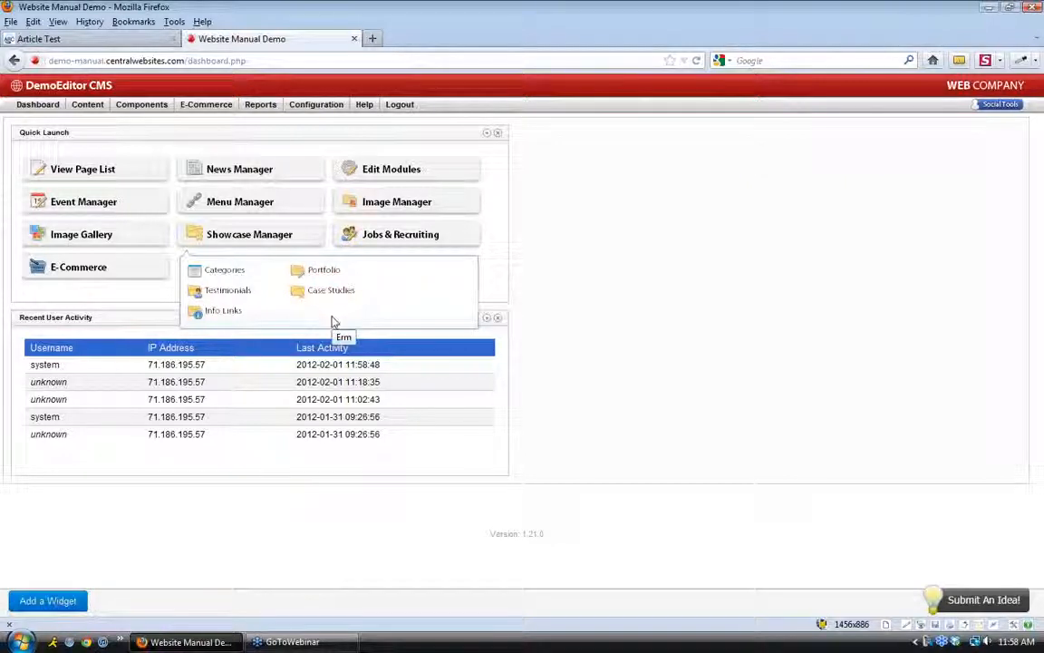
click(243, 293)
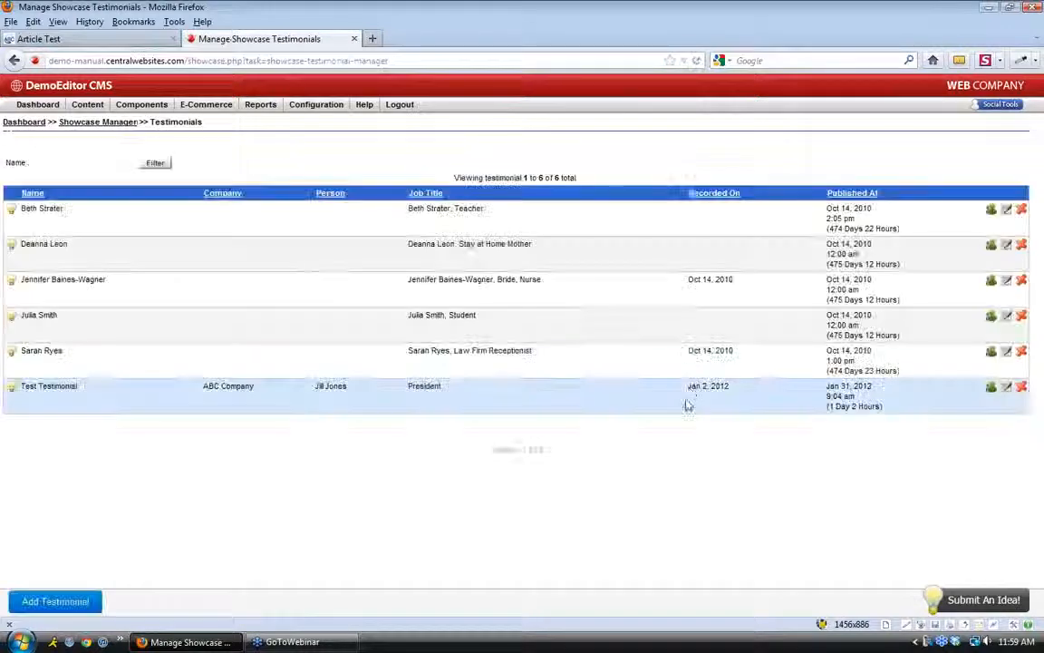
click(79, 45)
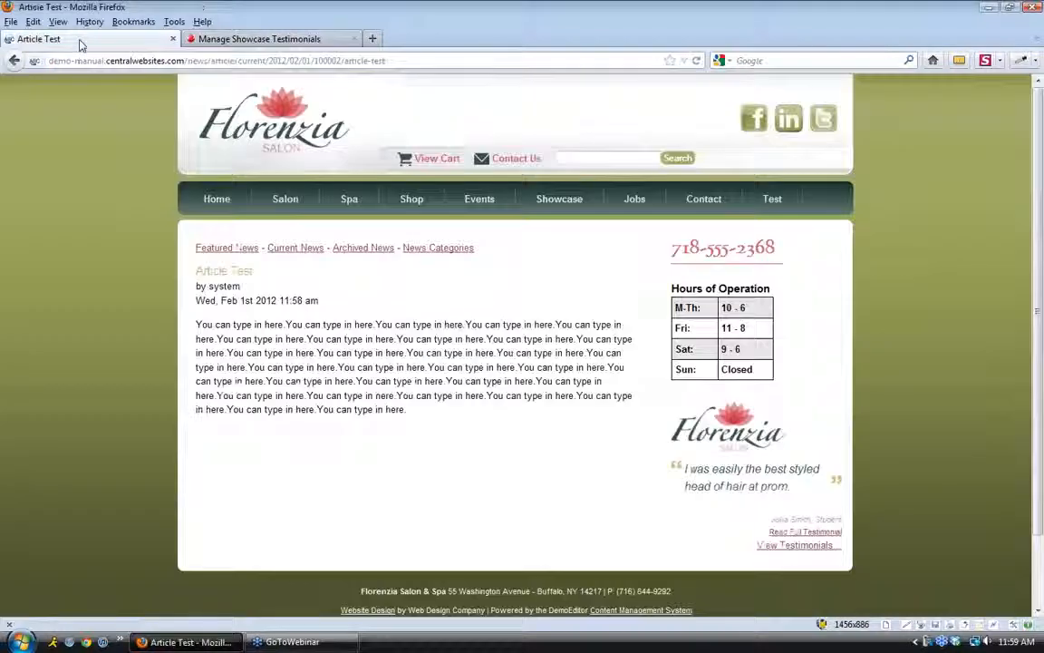
Go to the salon site's home page and load its /showcase address
click(222, 201)
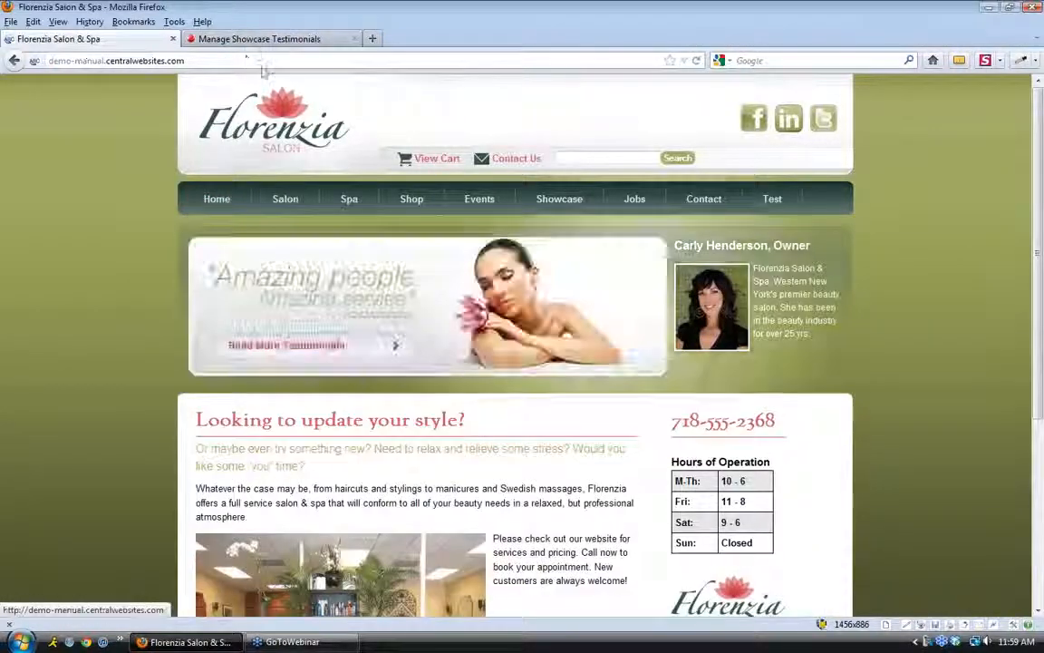
drag(167, 60, 255, 61)
click(255, 61)
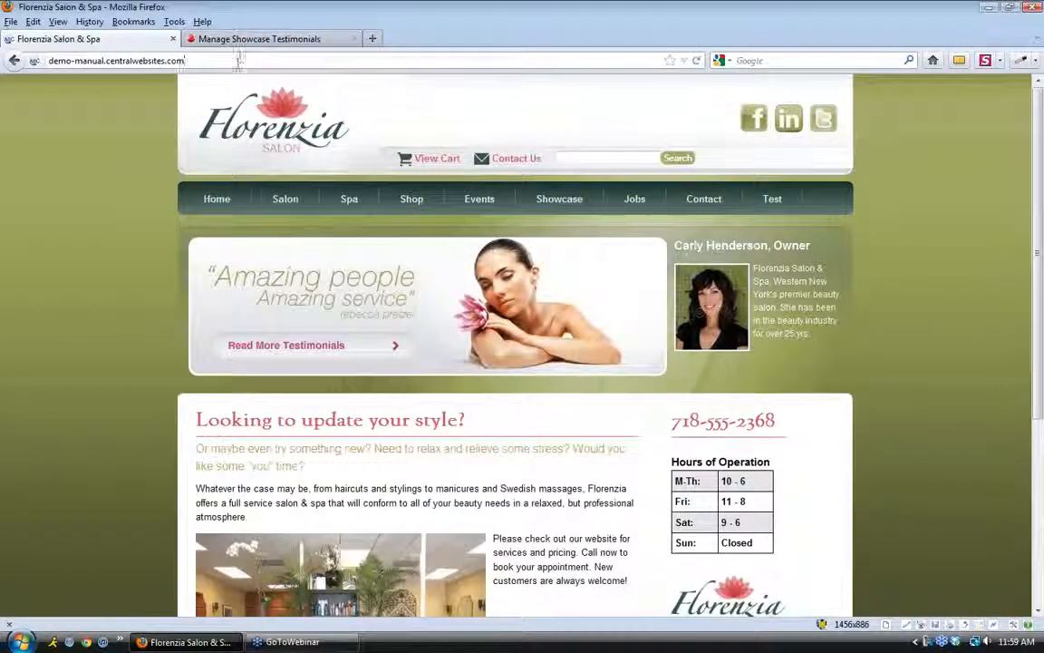
text(wh)
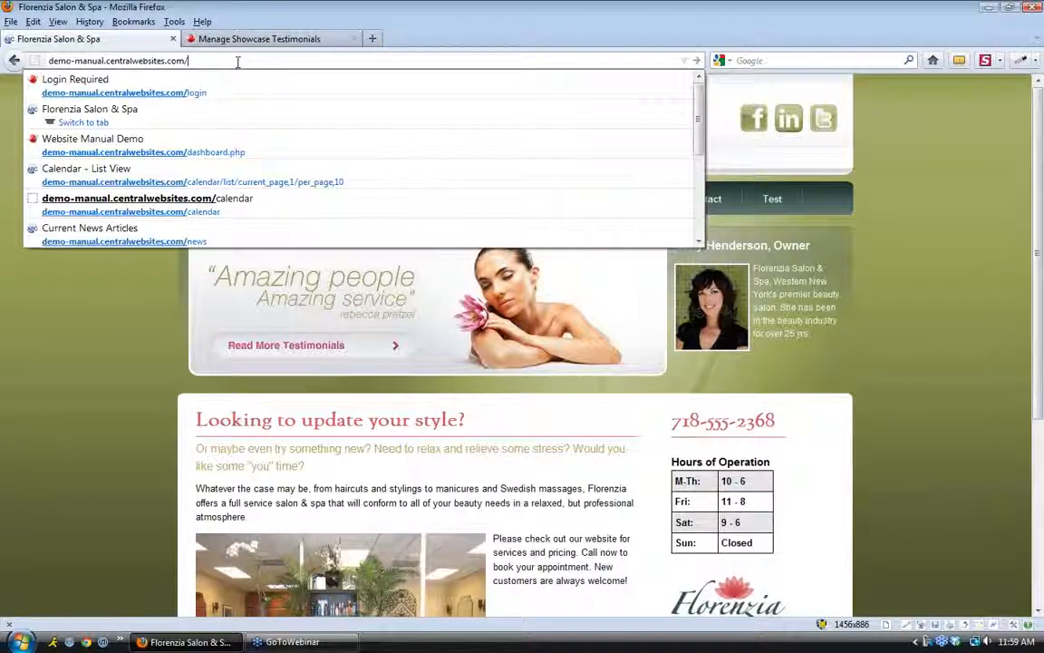
key(BackSpace)
key(BackSpace)
text(showcase)
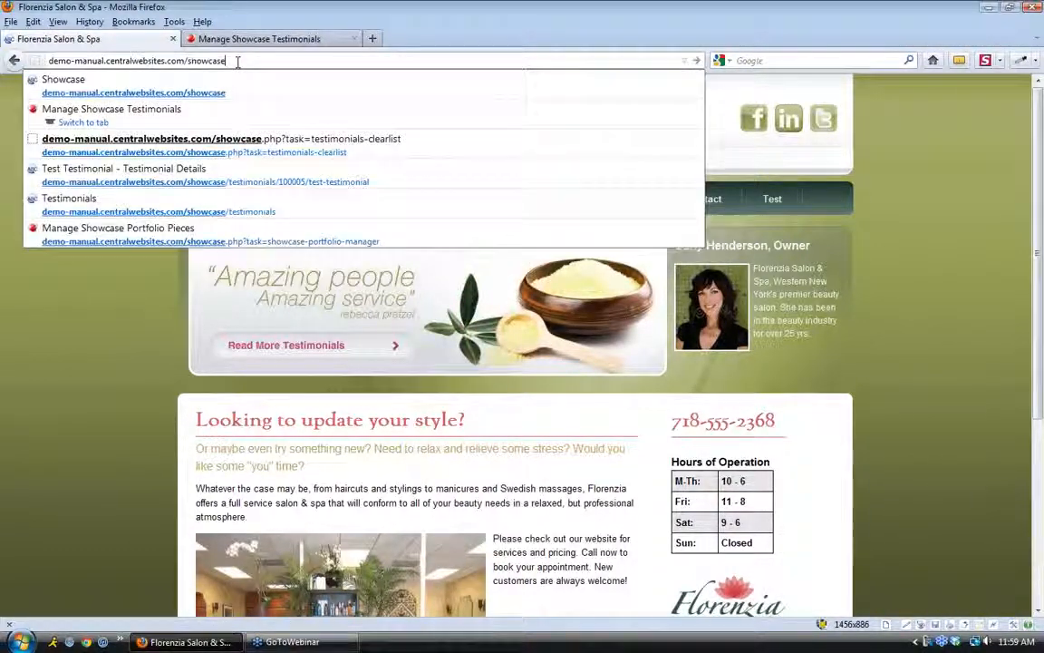
key(Return)
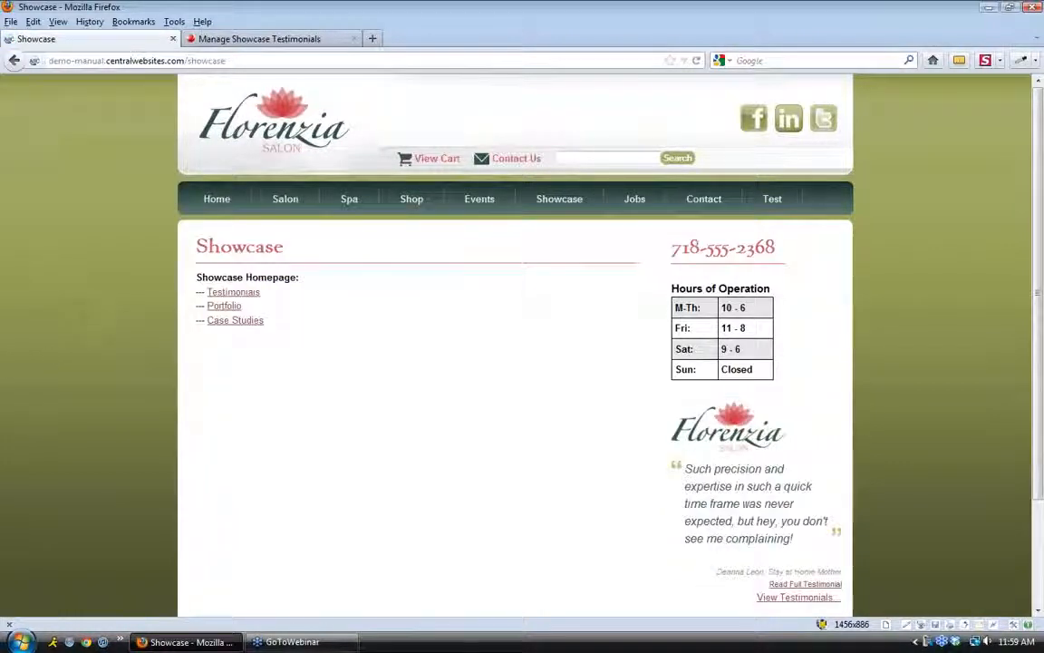
Browse the Testimonials page, led by the 'Florenzia is the best!' testimonial
click(249, 295)
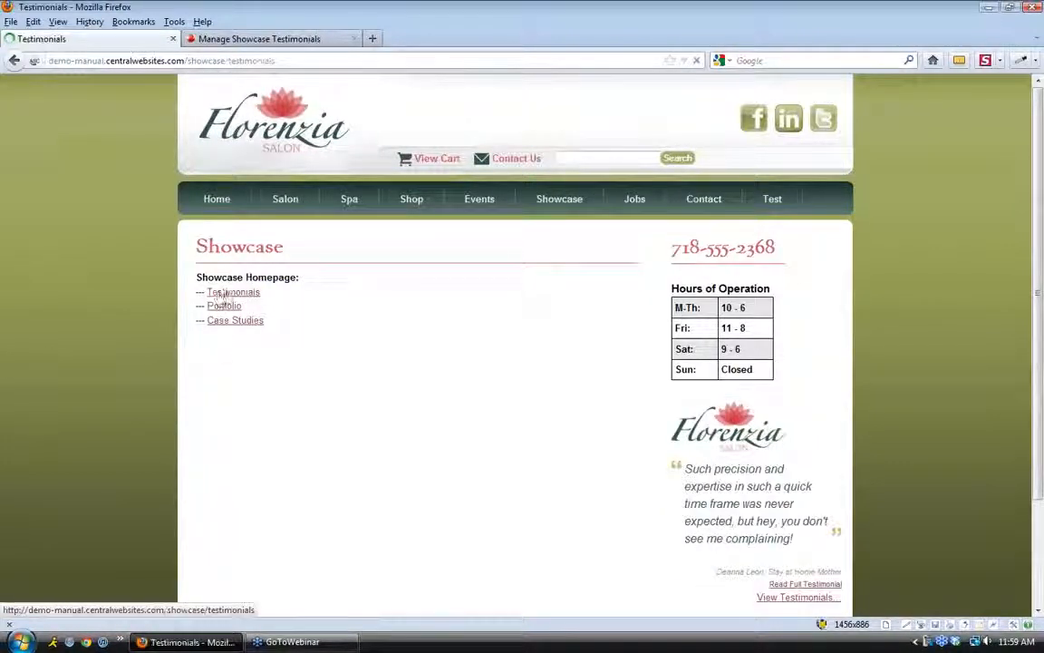
scroll(172, 389, down, 2)
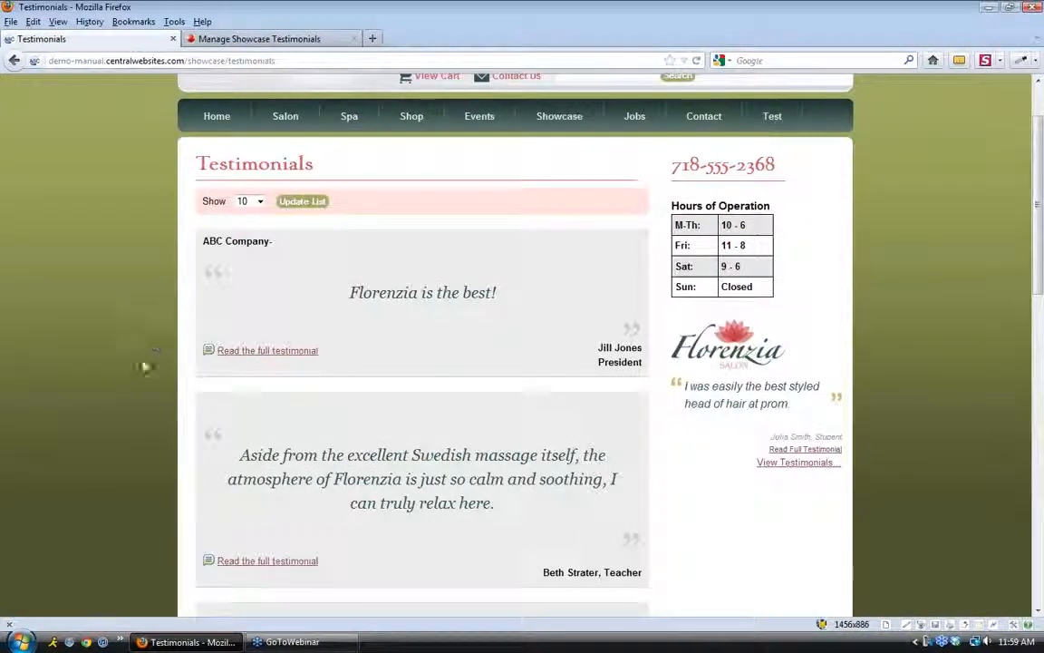
scroll(135, 400, down, 4)
scroll(136, 405, down, 15)
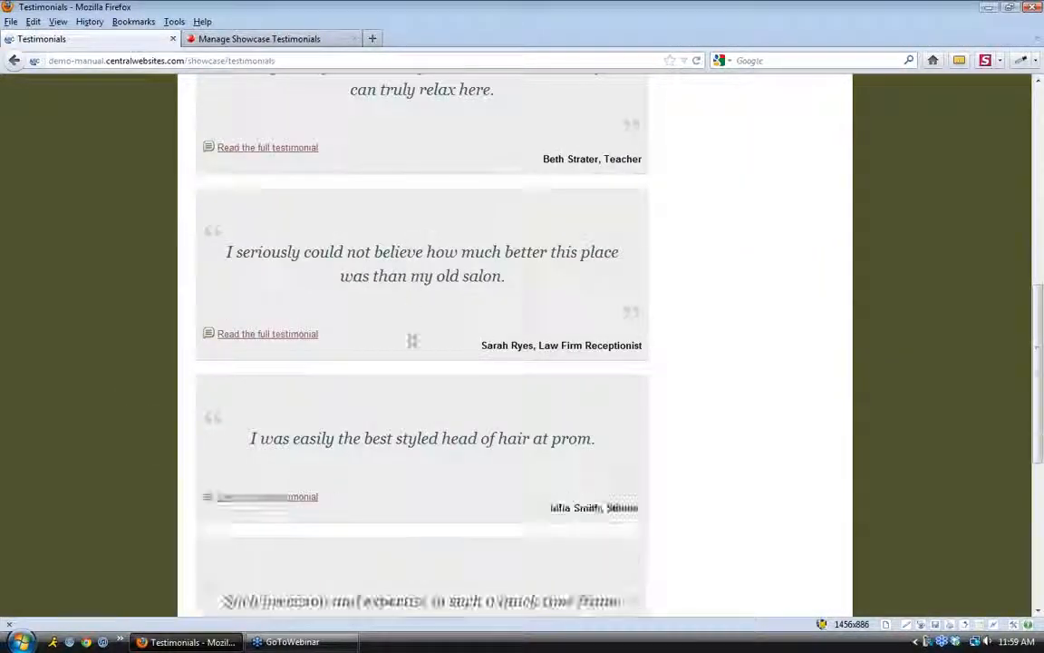
scroll(409, 337, up, 20)
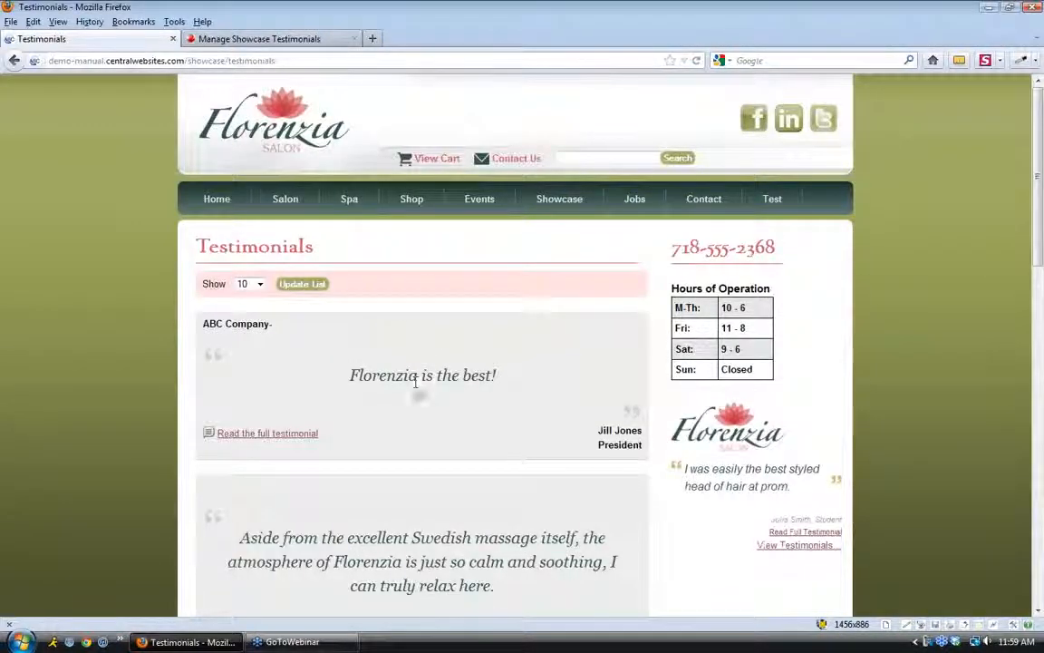
scroll(420, 394, down, 2)
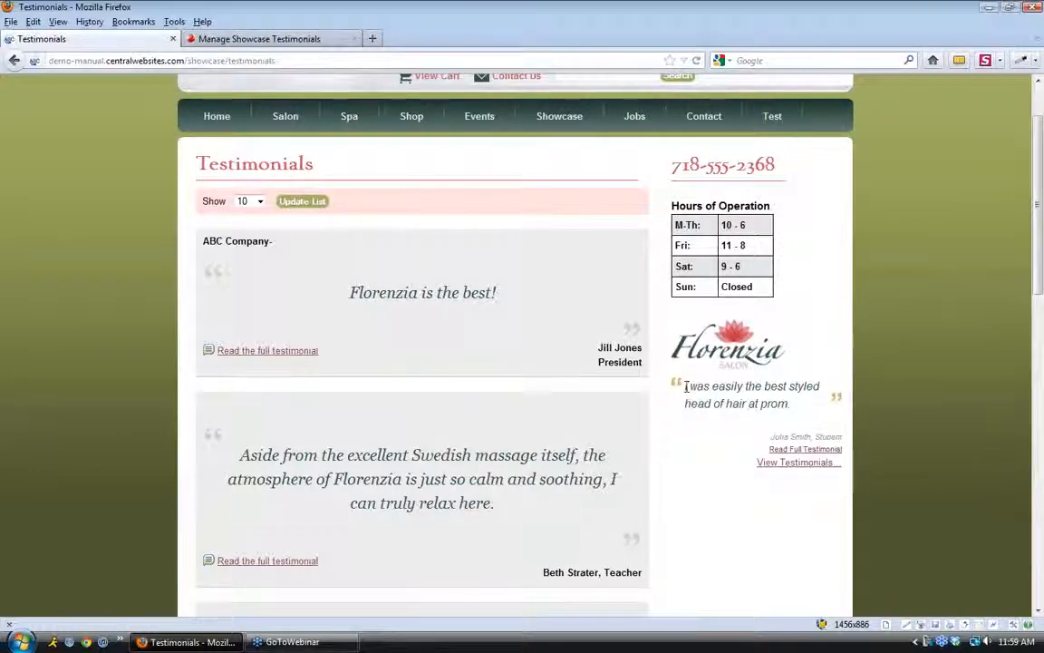
drag(685, 386, 802, 405)
click(727, 422)
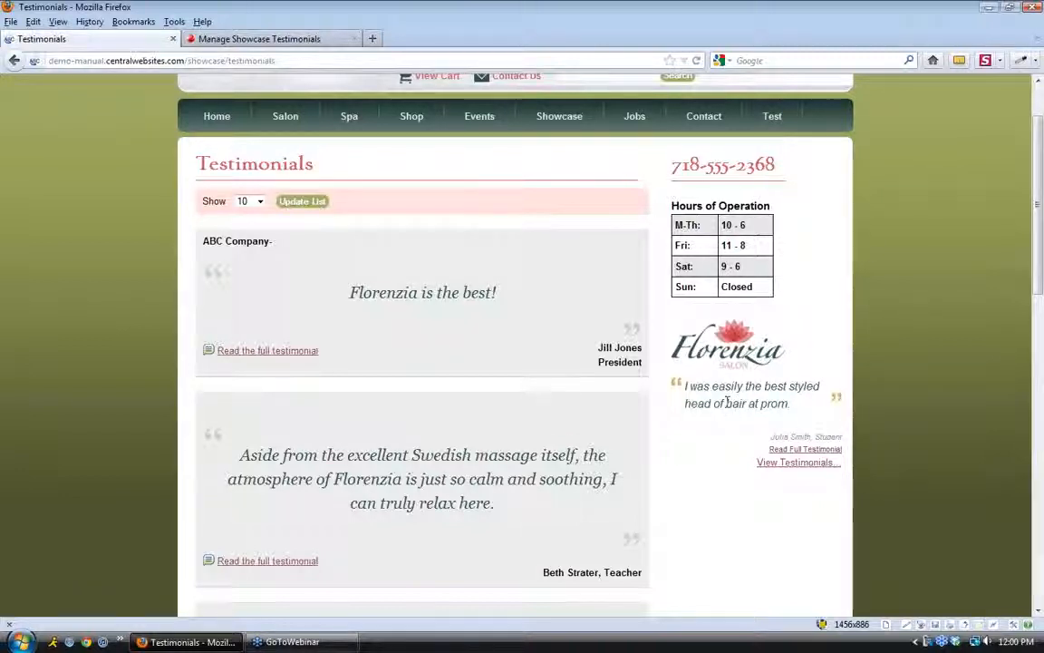
click(272, 39)
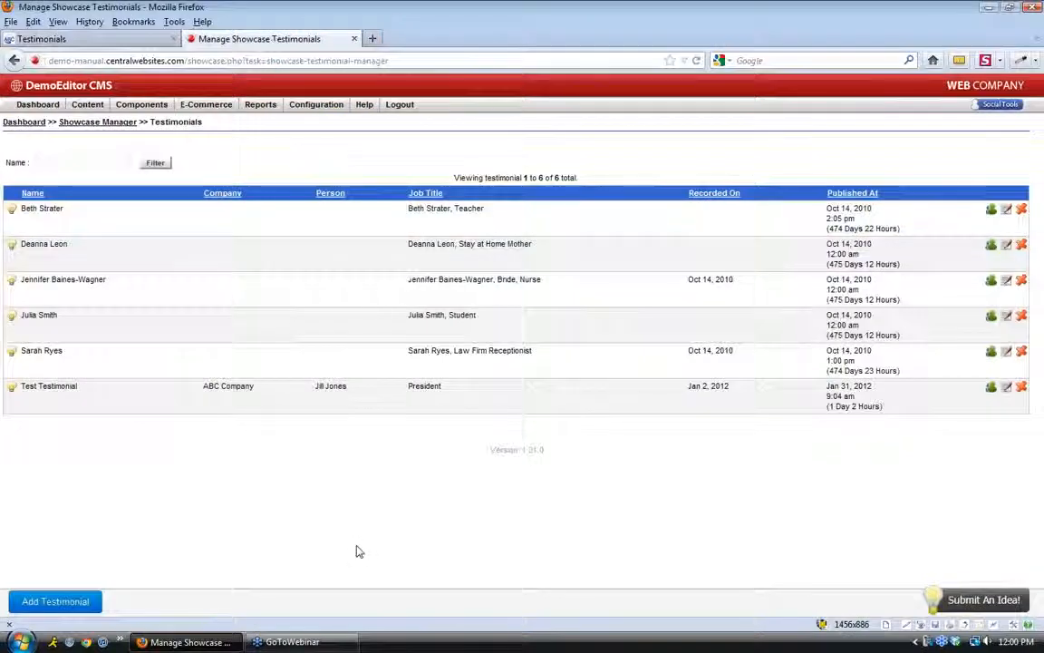
Start a new testimonial with the customer's name and company ABC Company
click(79, 602)
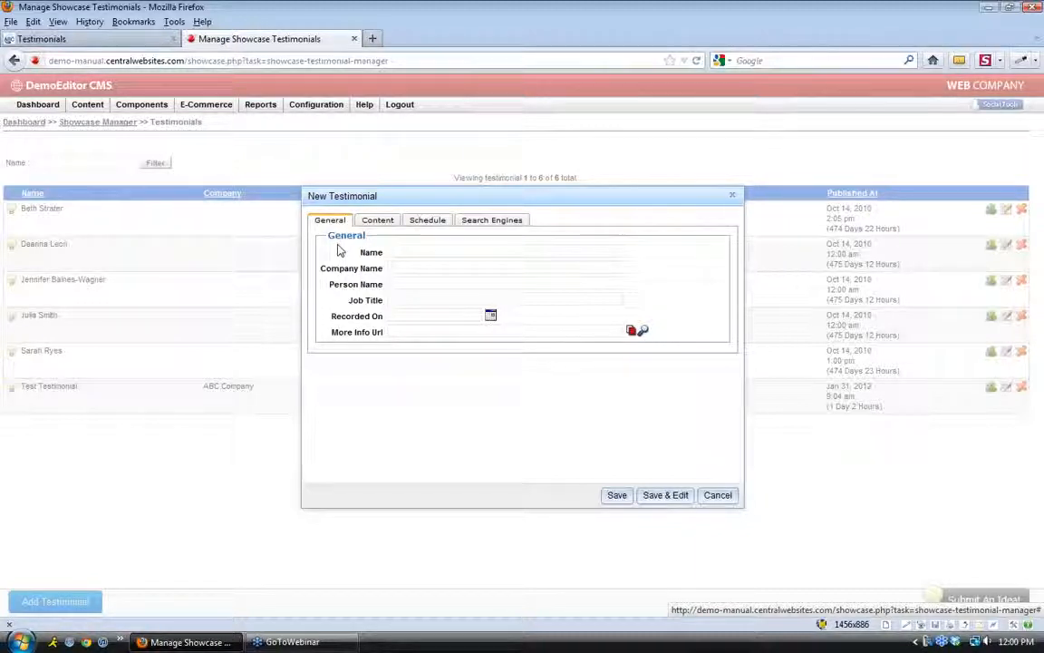
click(398, 251)
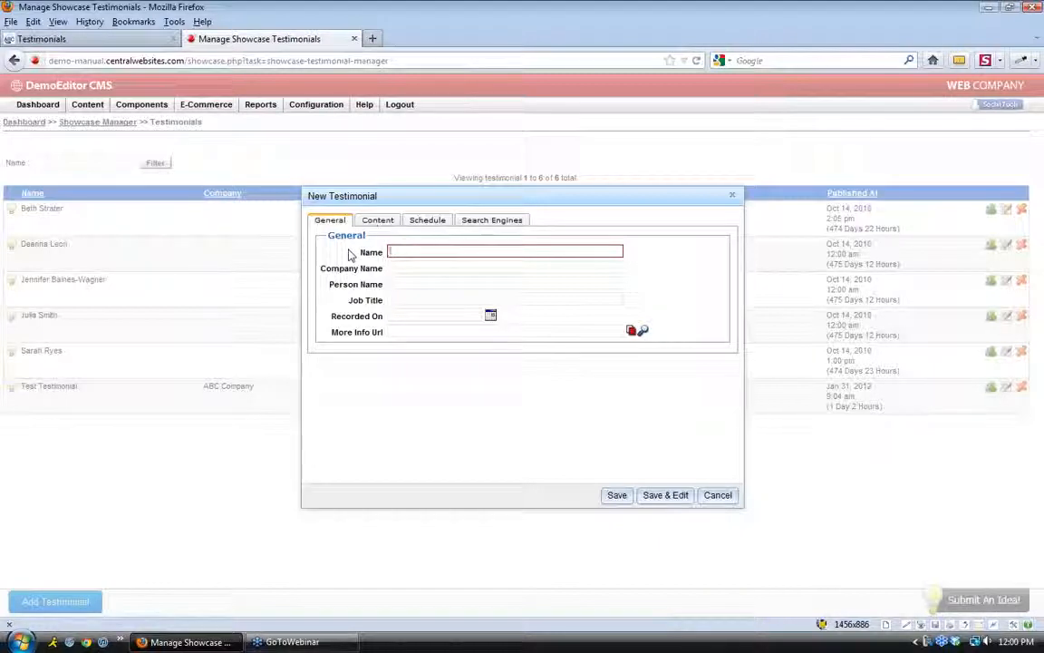
text(John Doe)
key(Tab)
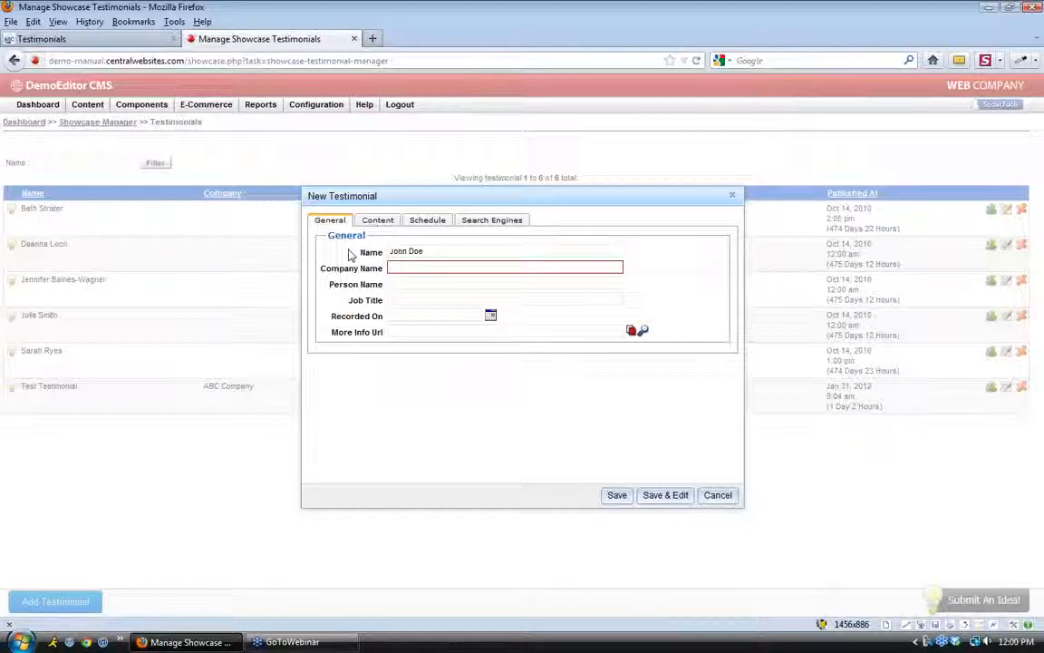
text(ABC Com)
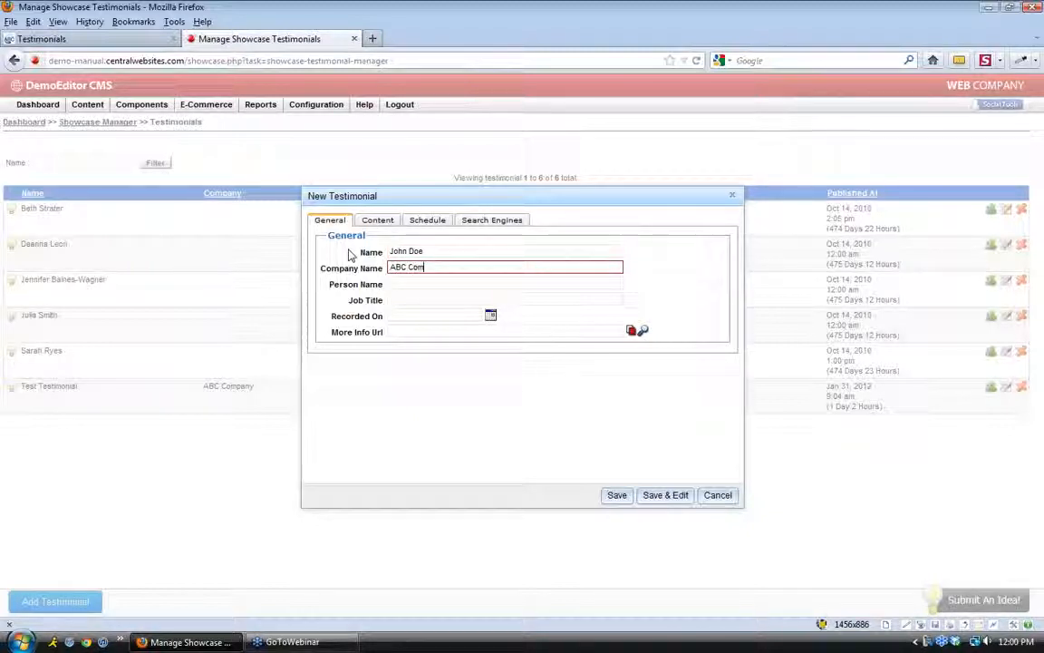
text(pany)
Fill in the person name, job title President and recorded-on date 01/02/2012
key(Tab)
text(Jo)
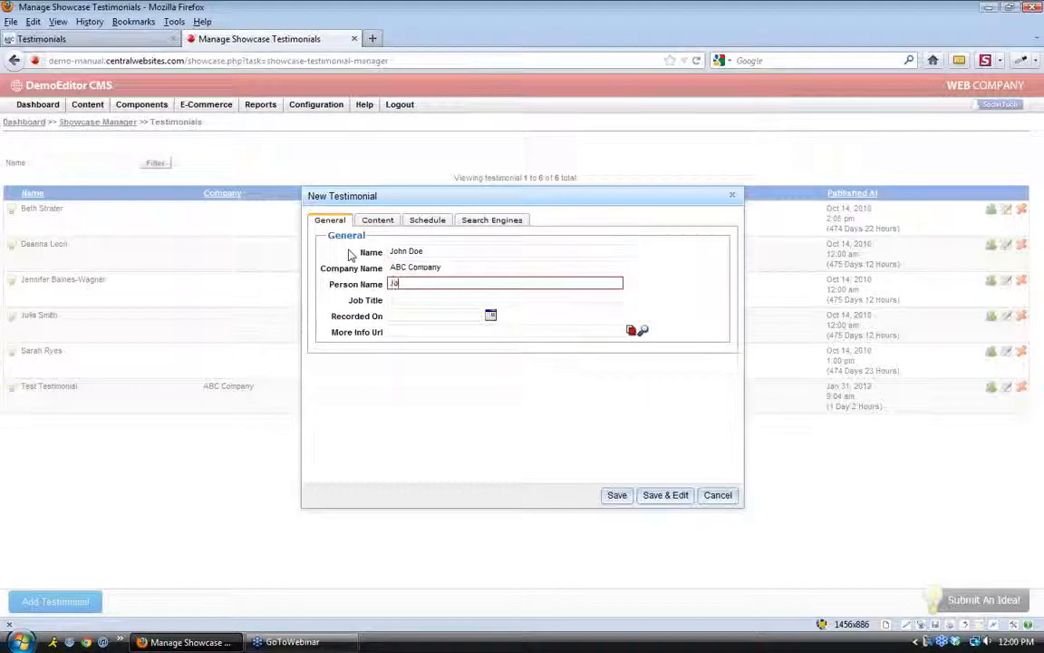
text(hn Doe)
key(Tab)
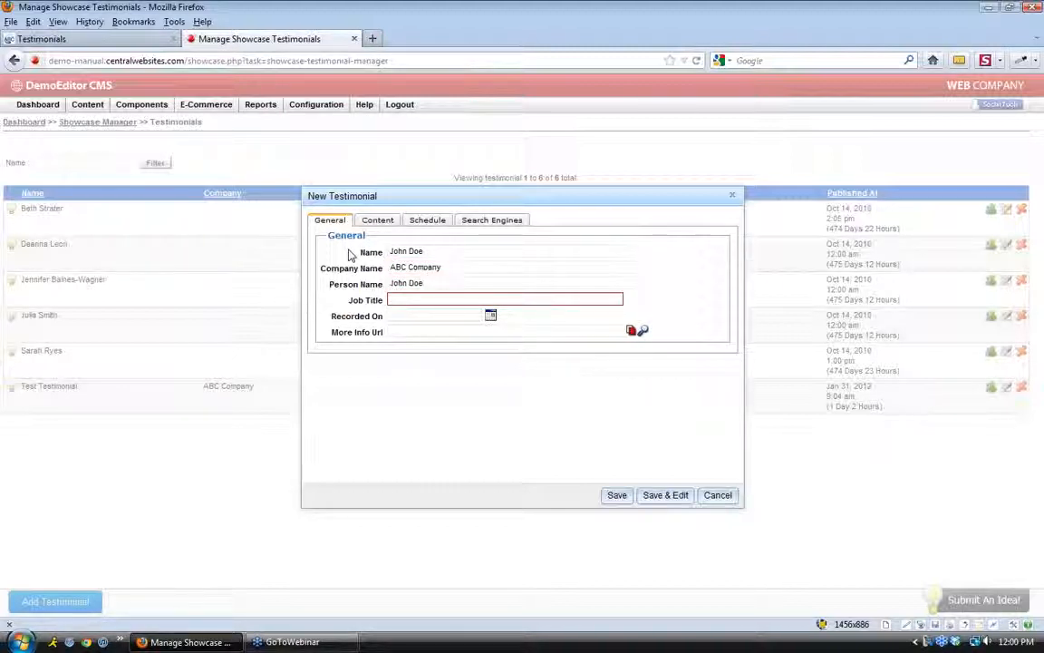
text(President)
click(490, 314)
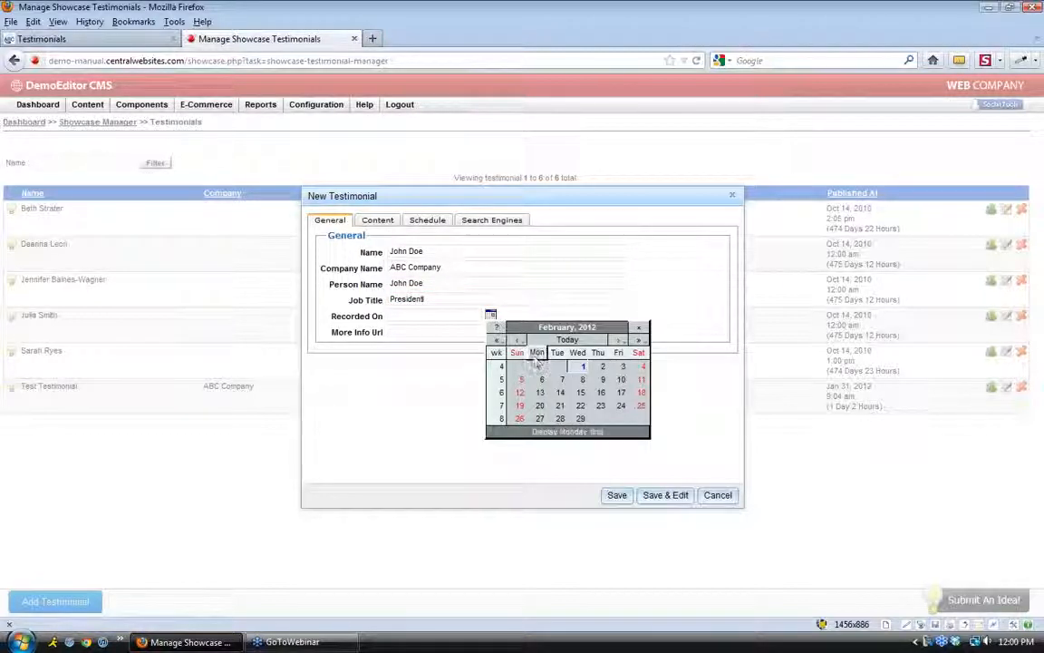
click(518, 340)
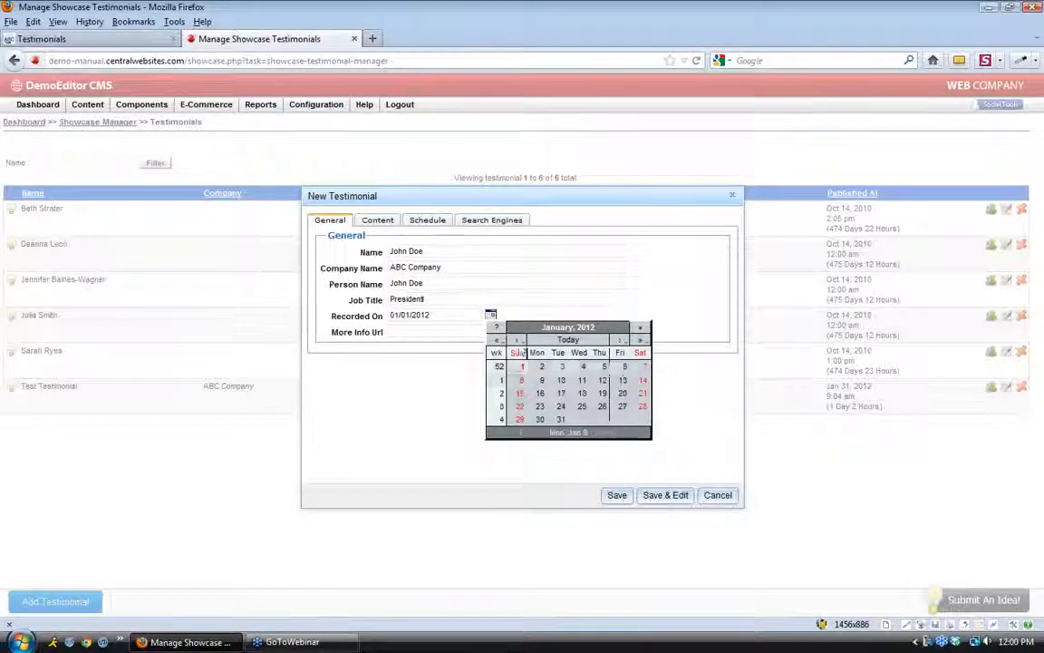
click(544, 367)
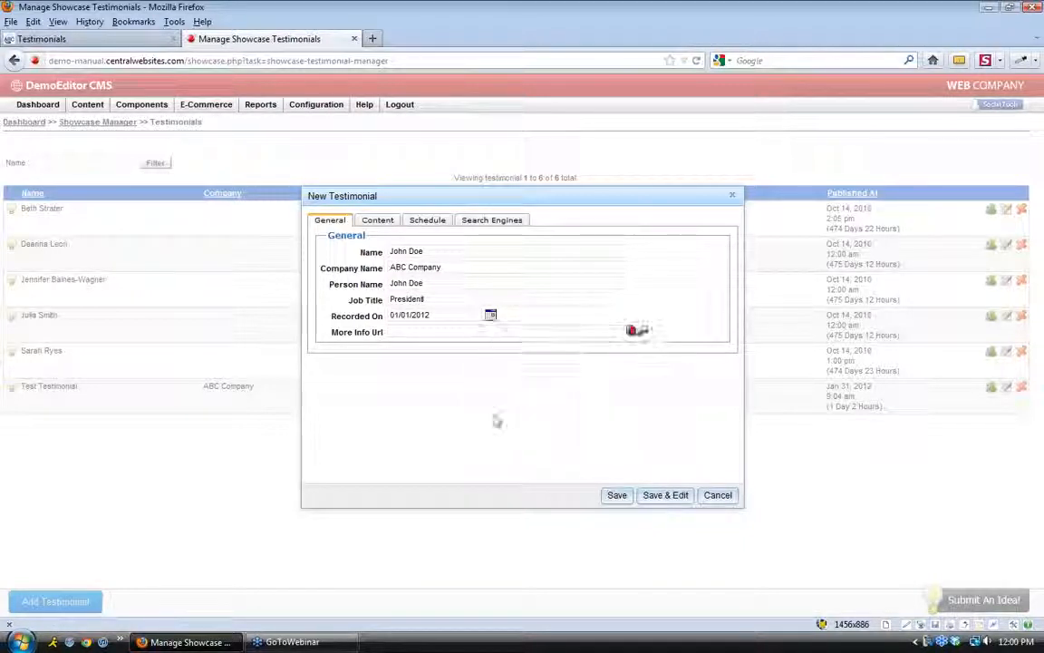
click(403, 333)
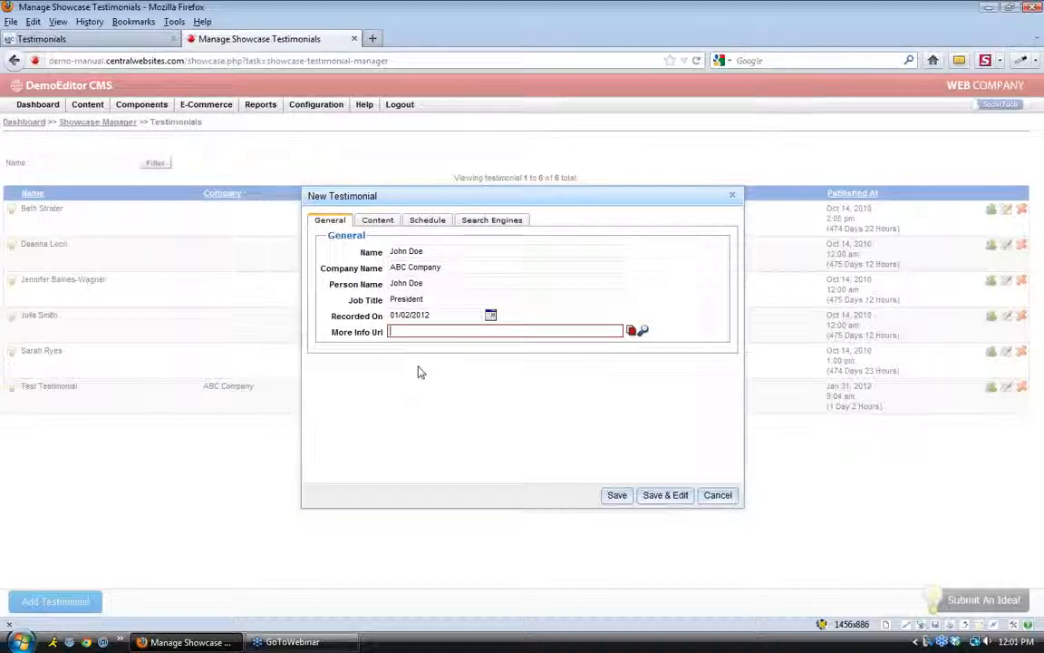
Enter the quick quote 'You guys are the greatest!' after checking the live site's quote wording
click(377, 221)
click(385, 257)
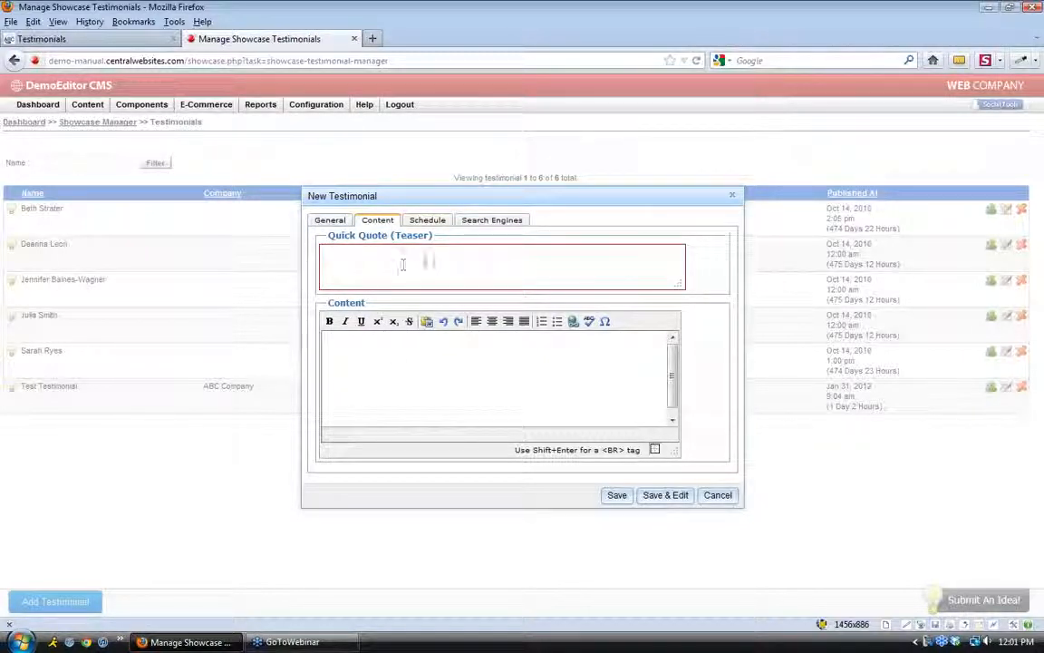
click(86, 40)
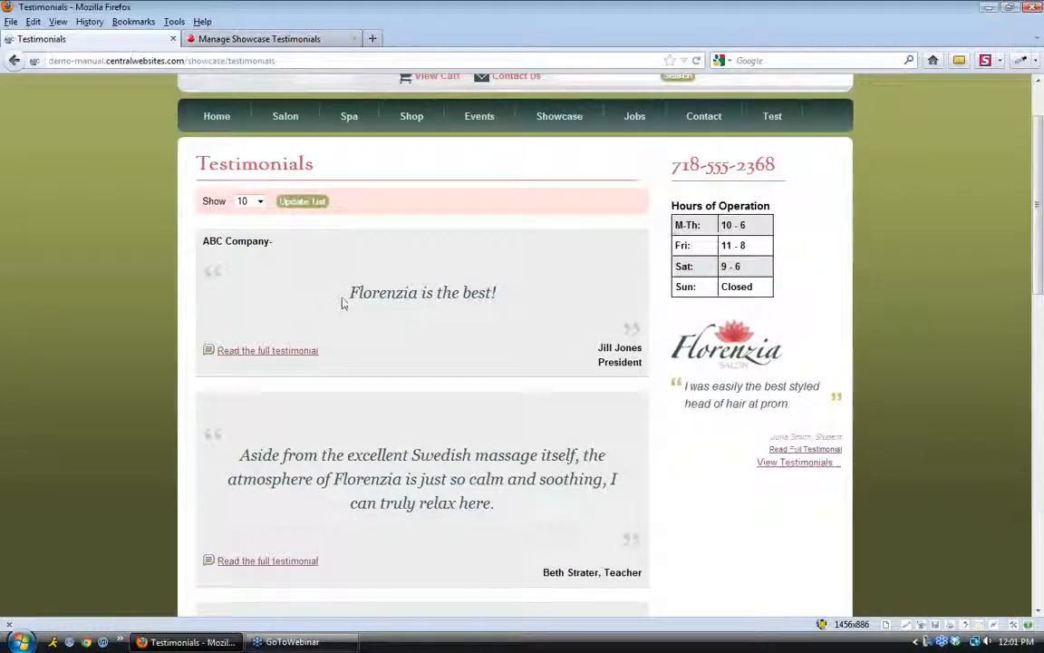
drag(339, 300, 468, 294)
click(498, 305)
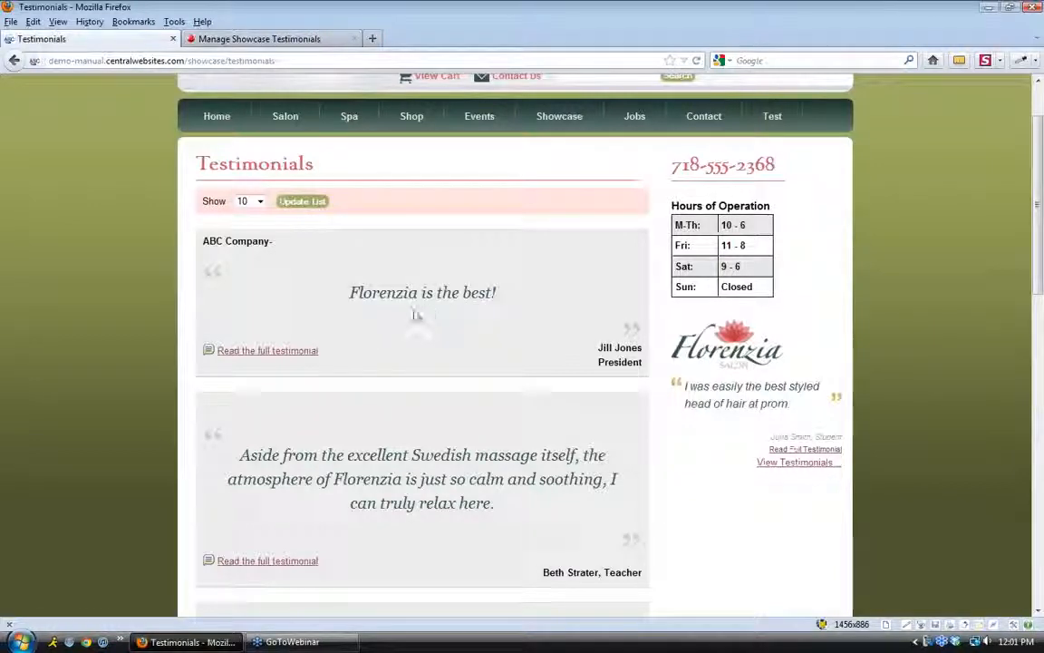
click(271, 40)
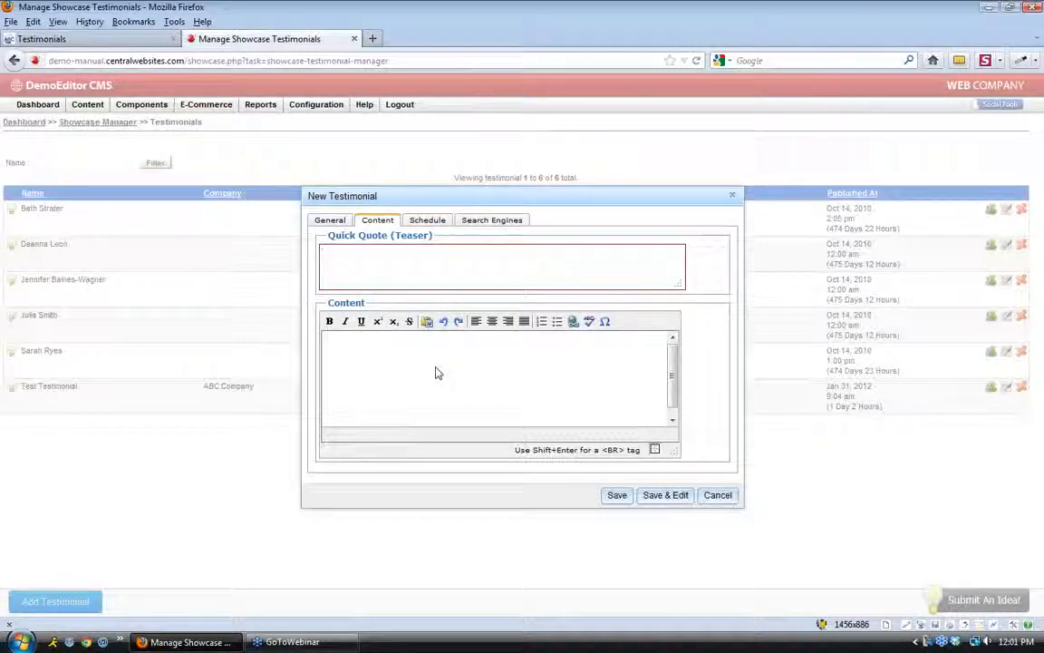
text(We g)
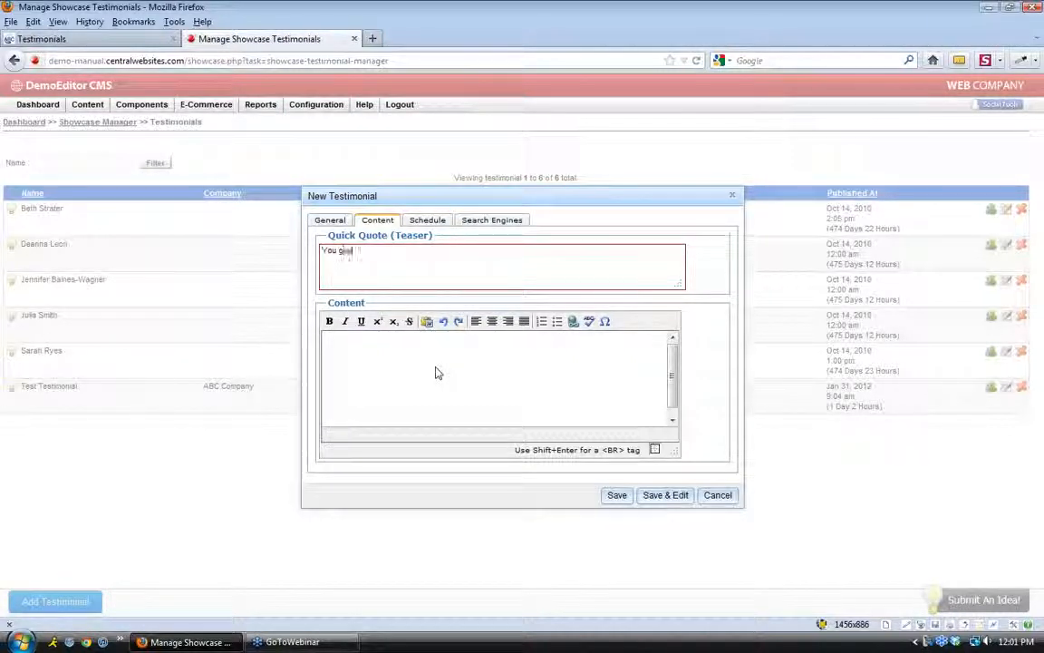
text(uys are the greatest)
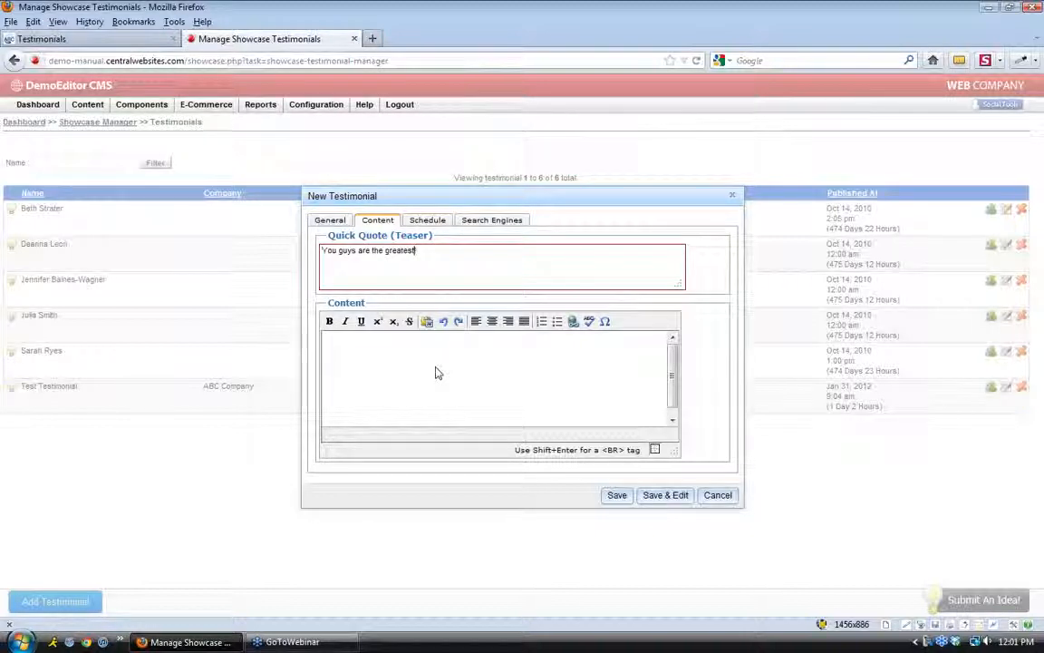
Insert repeated 'You can type in here.' sample text as the testimonial's full content
click(435, 373)
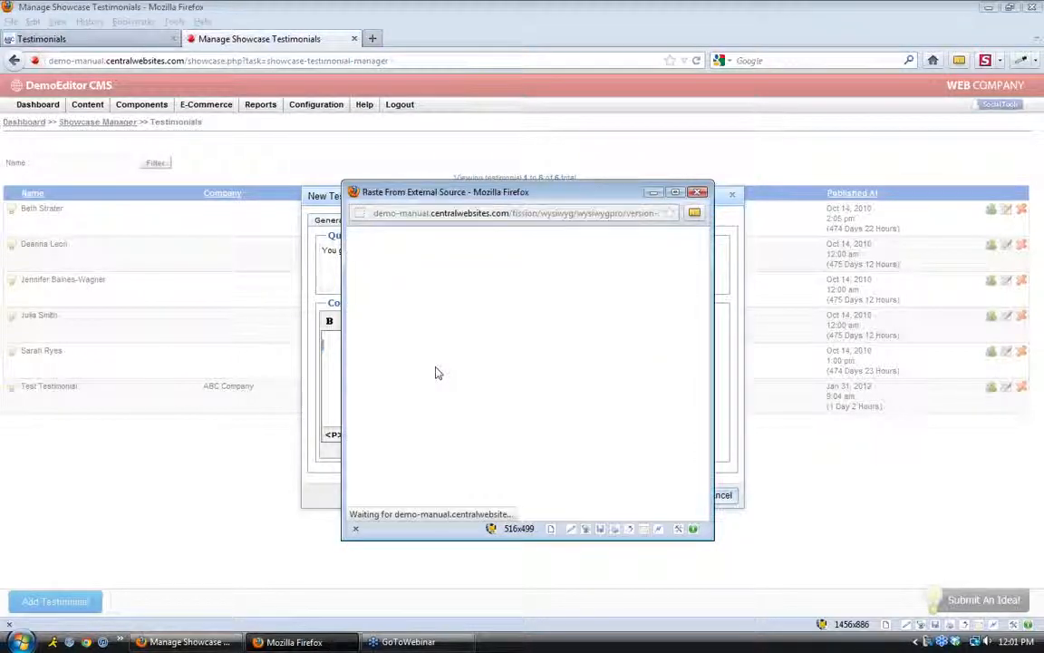
text(You can type in here.You can type in here.You can type in here.)
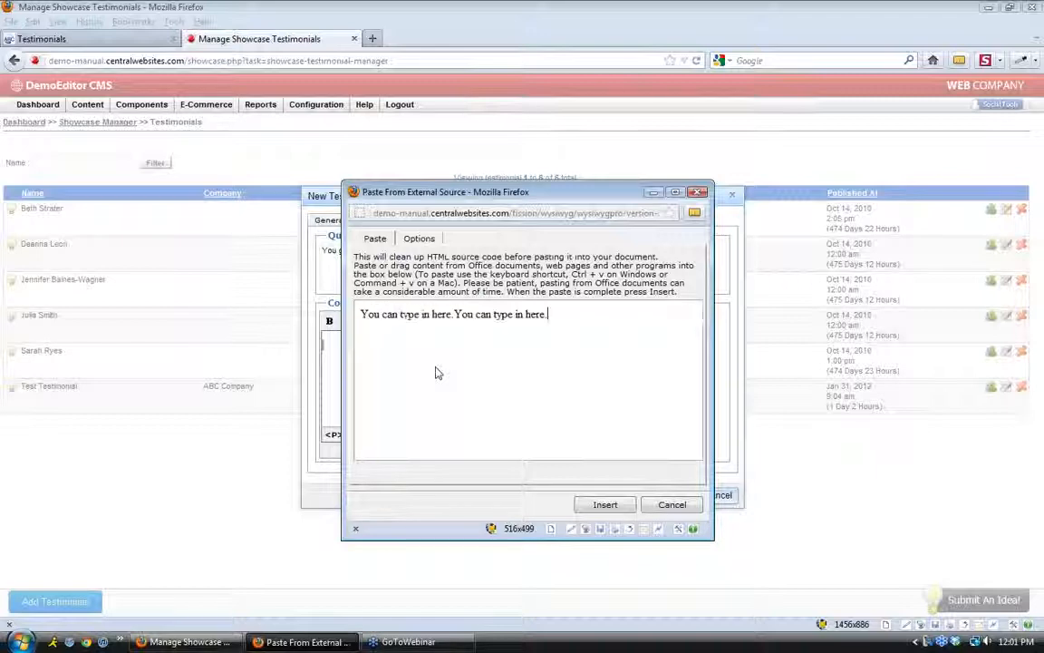
key(ctrl+v)
key(ctrl+v)
key(ctrl+v)
key(ctrl+v)
key(ctrl+v)
key(ctrl+v)
key(ctrl+v)
key(ctrl+v)
key(ctrl+v)
key(ctrl+v)
key(ctrl+v)
key(ctrl+v)
key(ctrl+v)
key(ctrl+v)
key(ctrl+v)
key(ctrl+v)
key(ctrl+v)
key(ctrl+v)
key(ctrl+v)
key(ctrl+v)
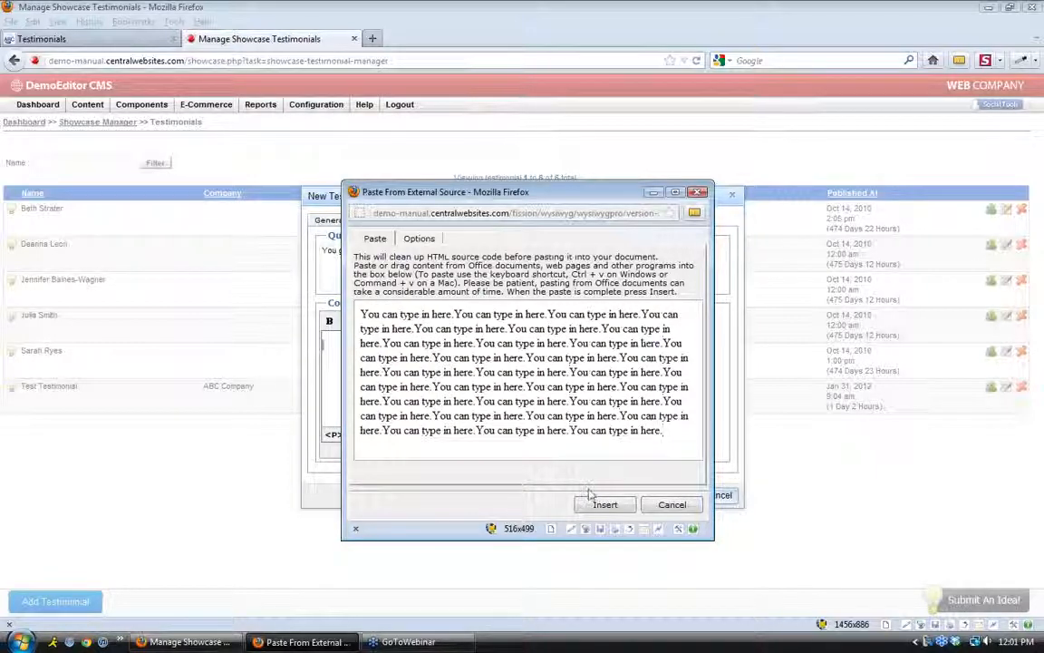
click(602, 505)
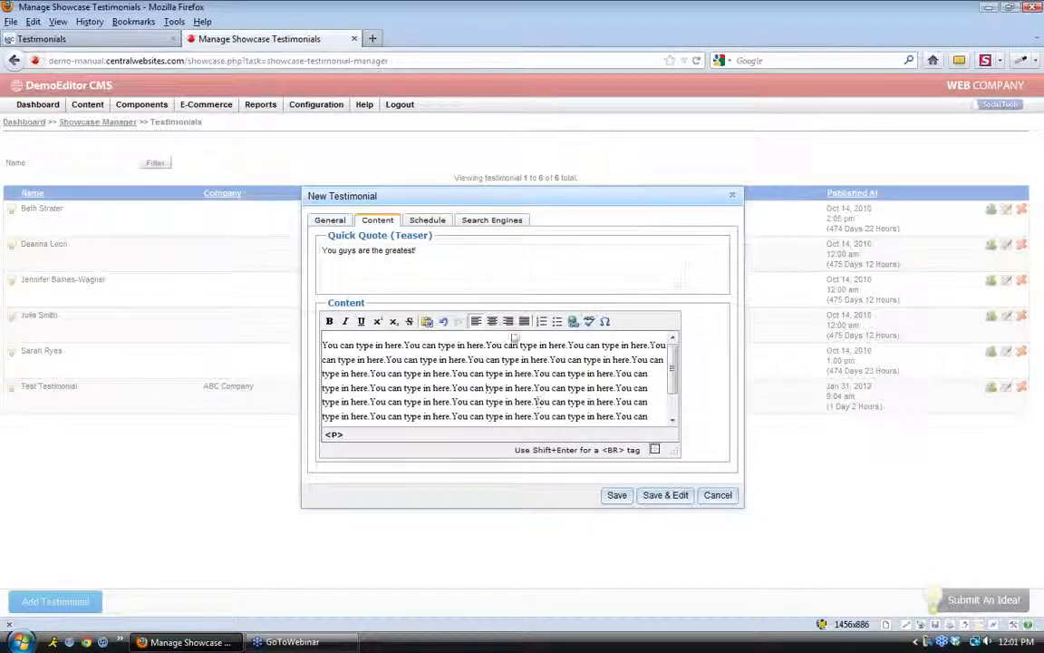
click(429, 220)
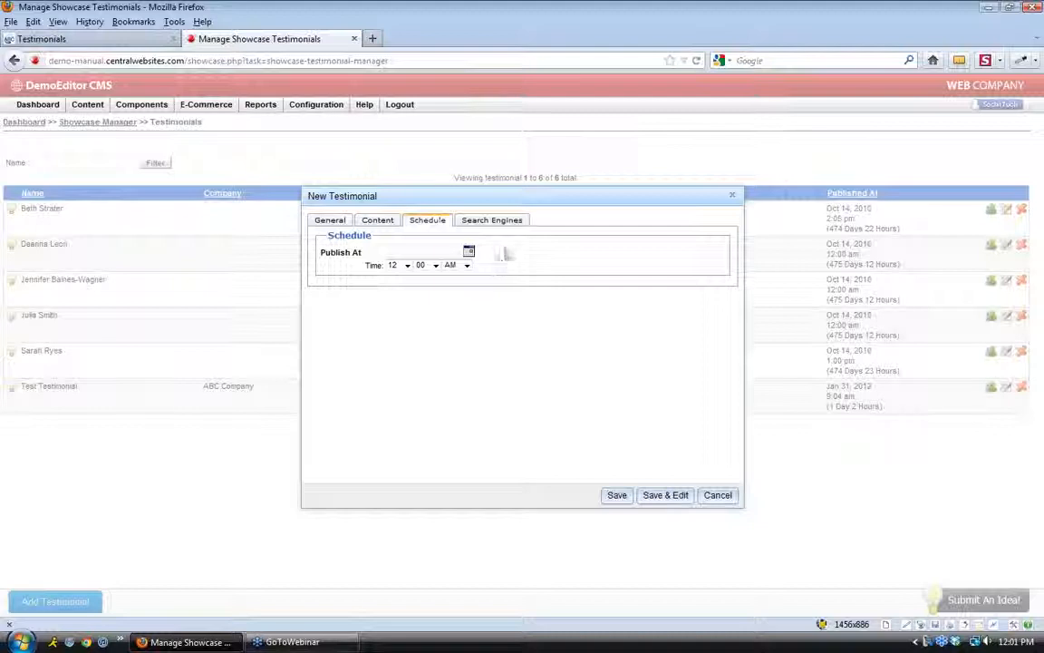
Review the empty search engine fields, save the testimonial and dismiss the success alert
click(501, 223)
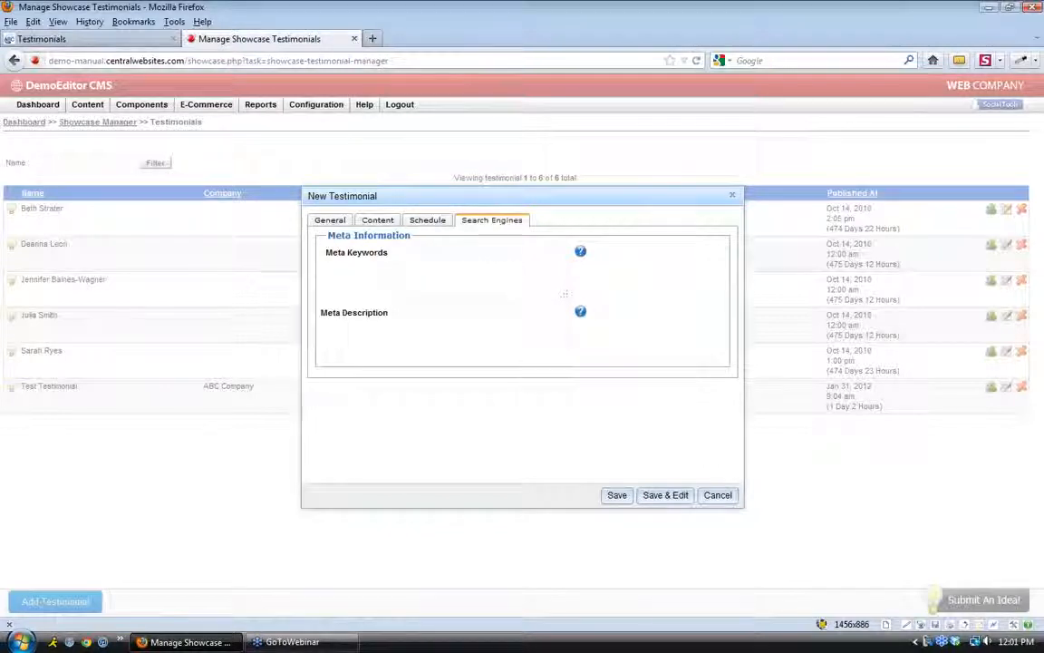
click(617, 496)
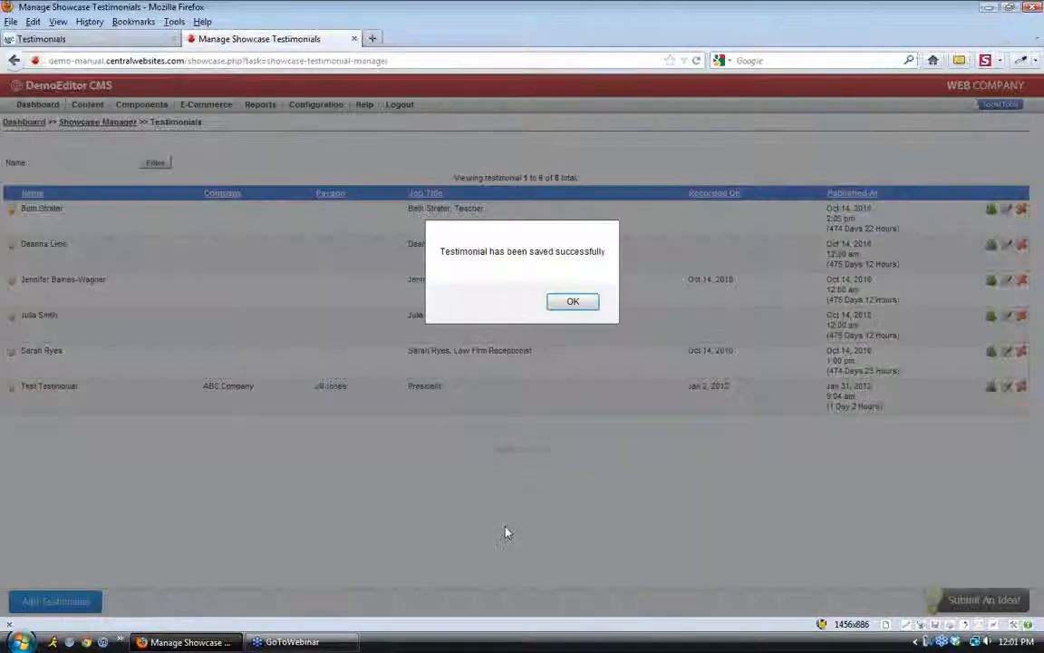
click(578, 303)
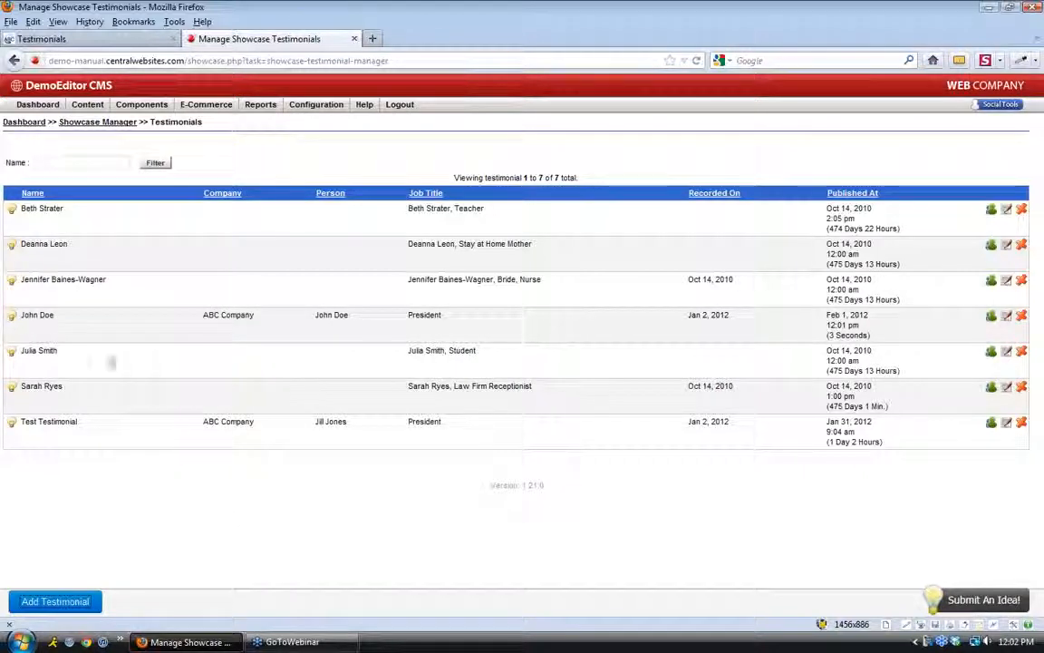
Reload the public Testimonials page so the new ABC Company testimonial appears
drag(61, 327, 19, 317)
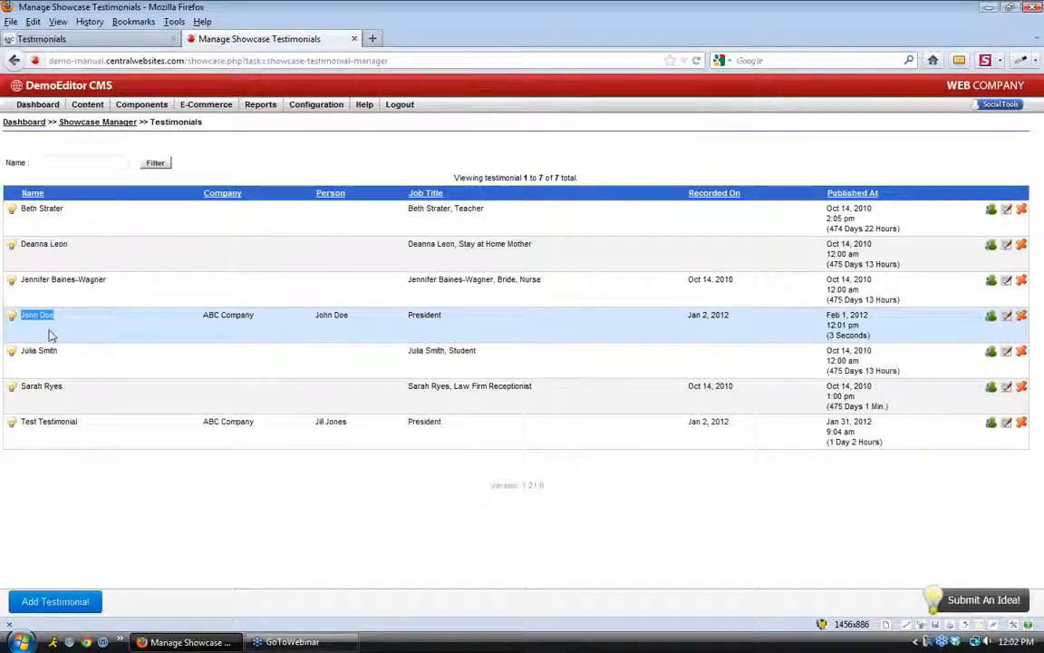
click(73, 40)
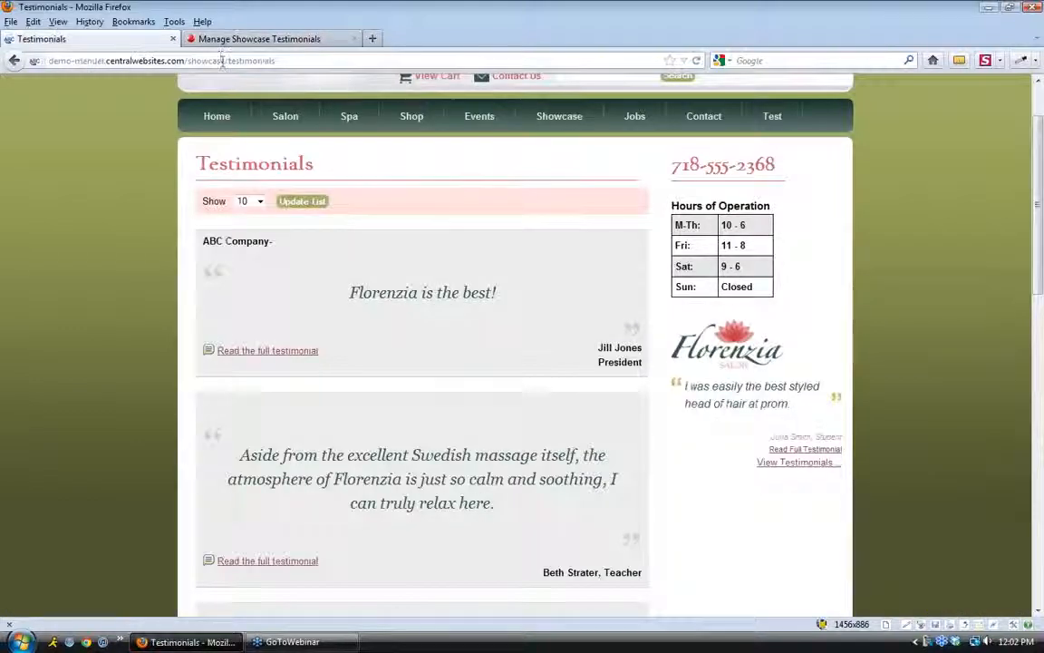
click(697, 61)
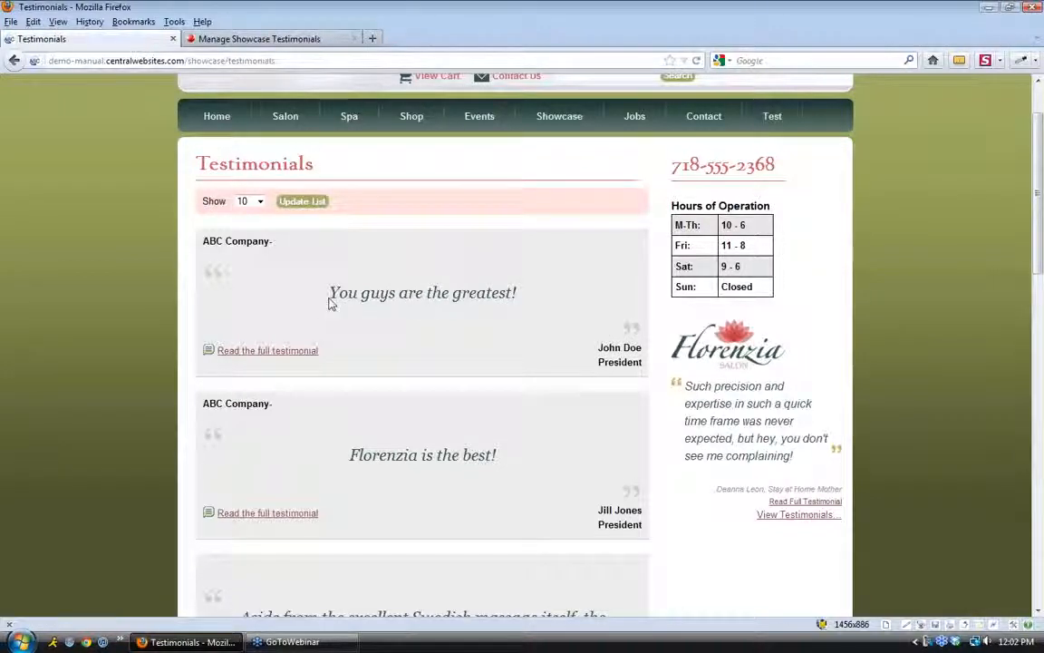
drag(204, 242, 283, 242)
click(288, 254)
Open the new testimonial's full page and review its quote, paragraph and signature
click(310, 355)
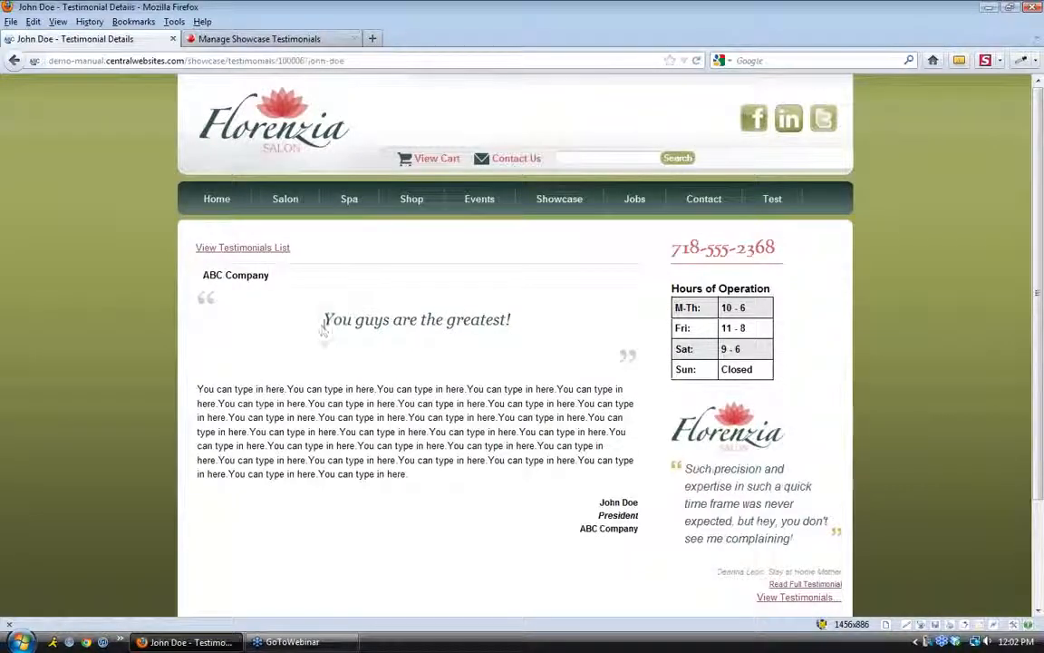
drag(323, 322, 410, 319)
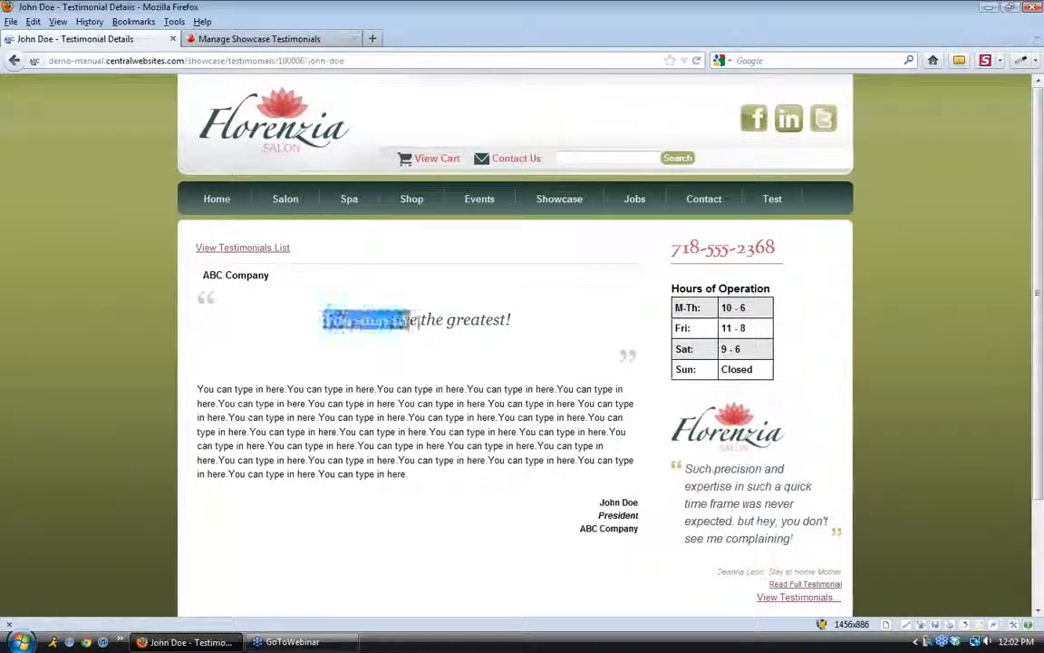
click(526, 334)
drag(396, 472, 194, 385)
click(637, 530)
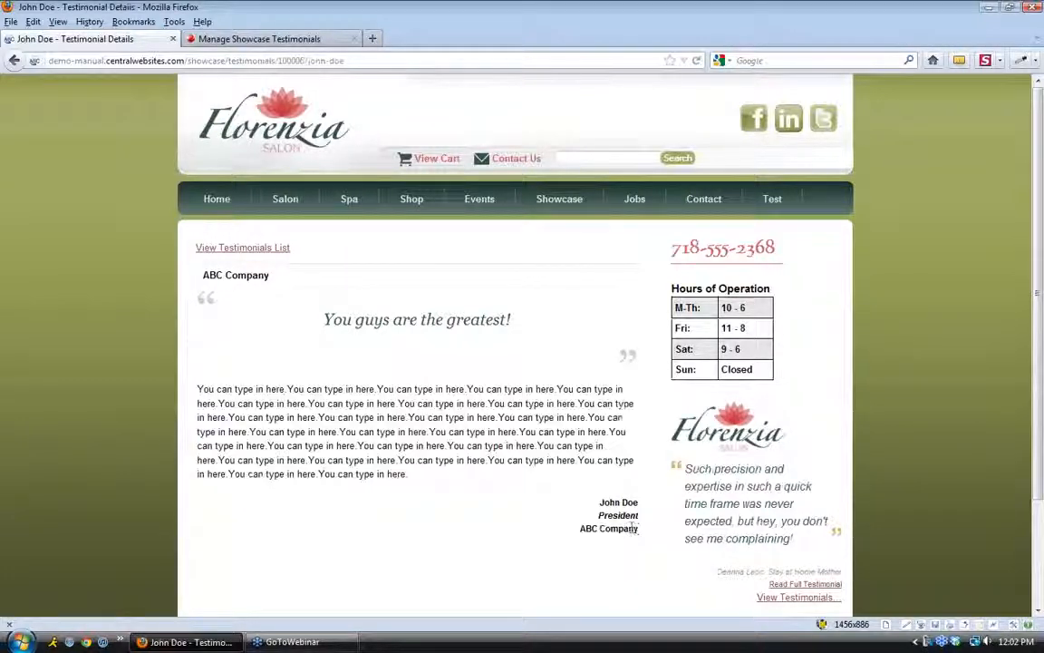
drag(638, 530, 600, 495)
click(643, 530)
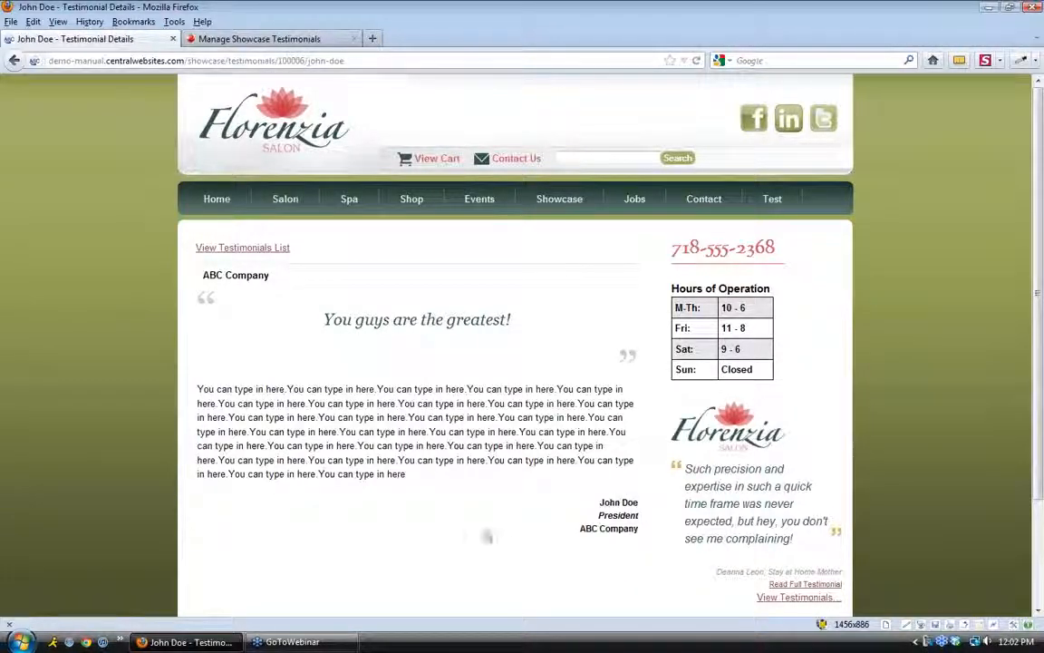
scroll(384, 497, down, 3)
scroll(384, 497, up, 3)
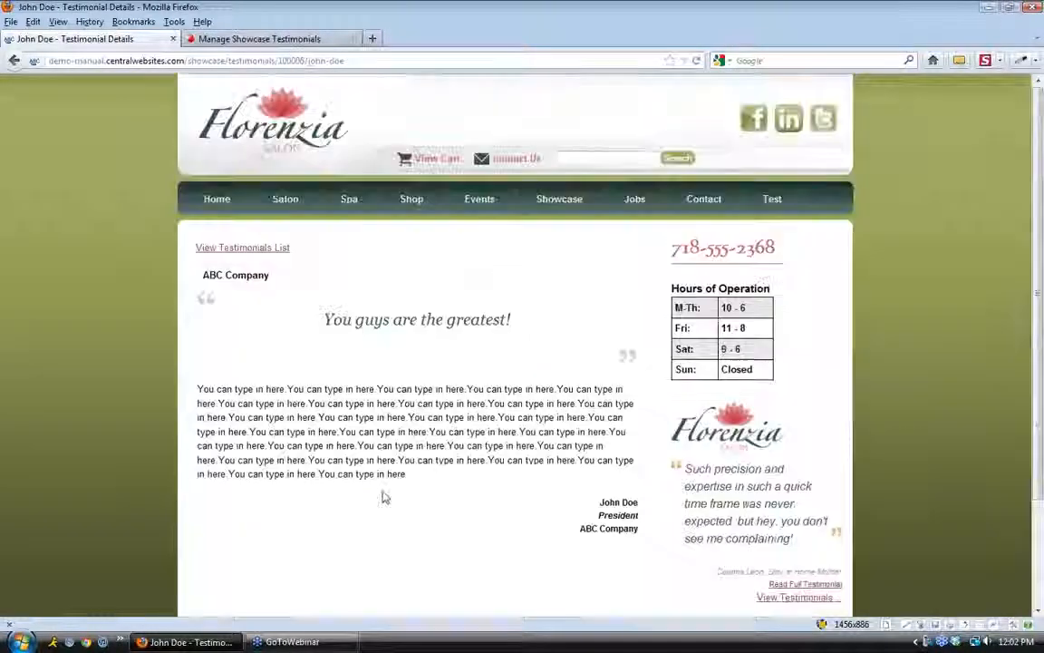
click(217, 198)
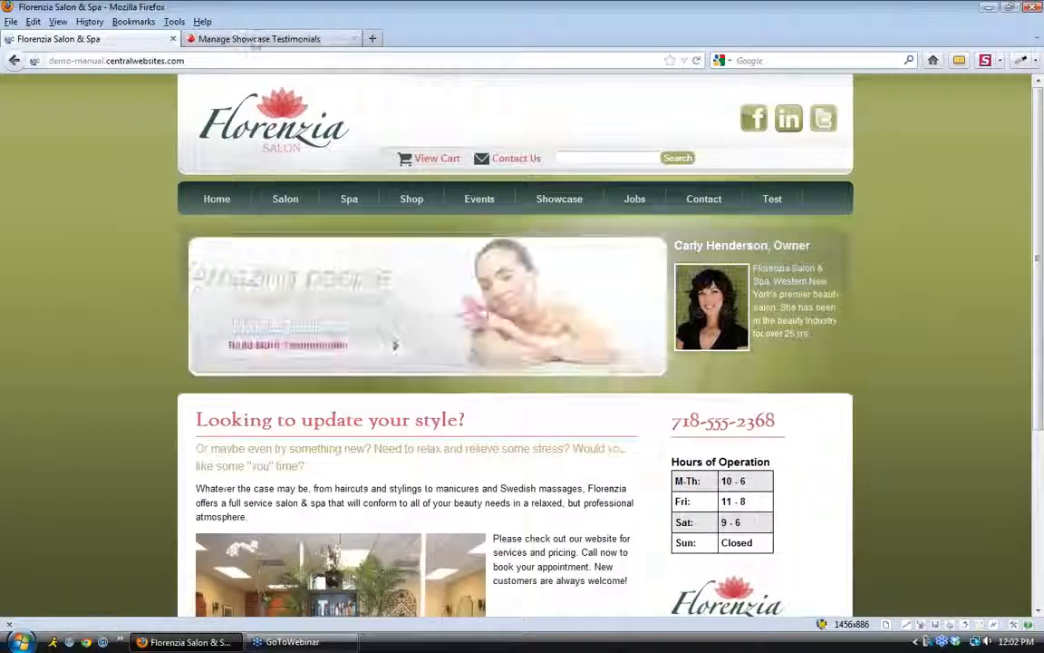
Move the Recent User Activity panel beside Quick Launch on the dashboard, then log out
click(259, 38)
click(42, 106)
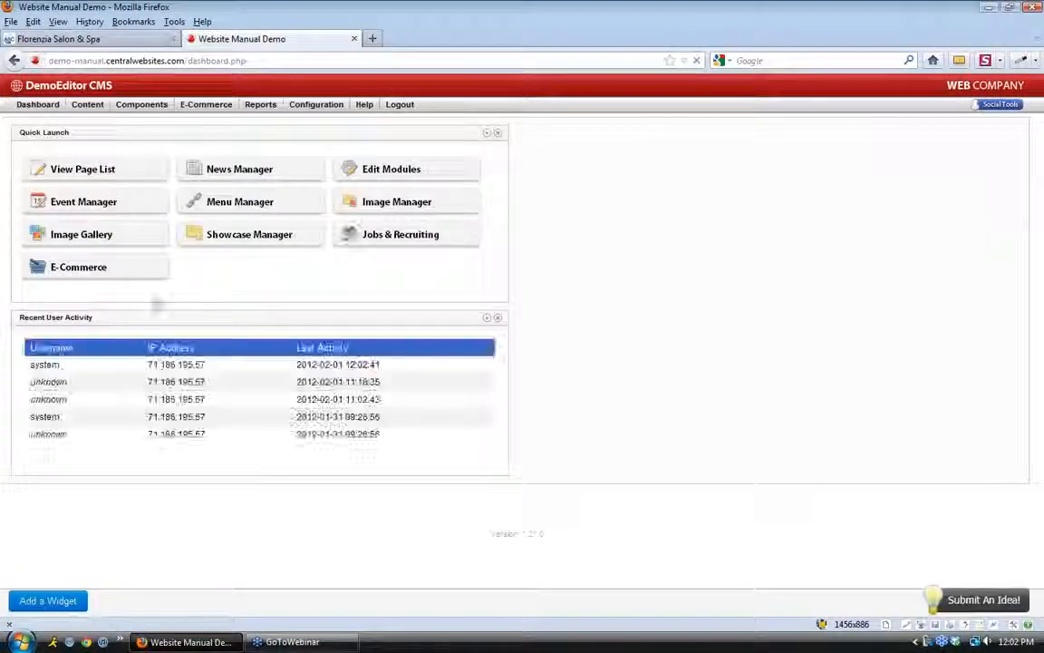
drag(144, 314, 659, 138)
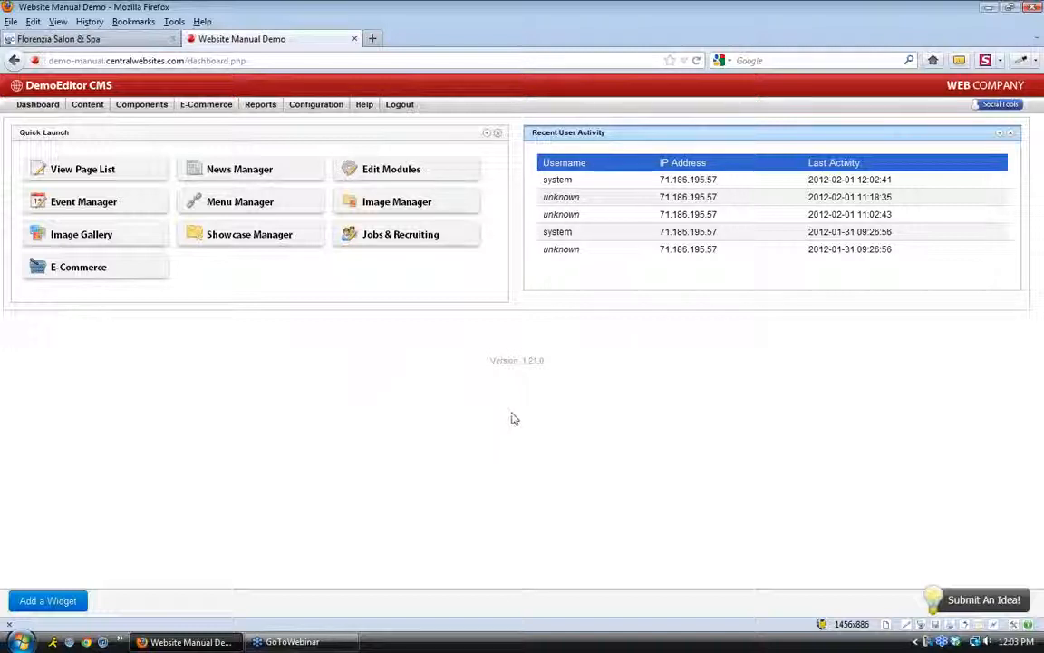
click(400, 107)
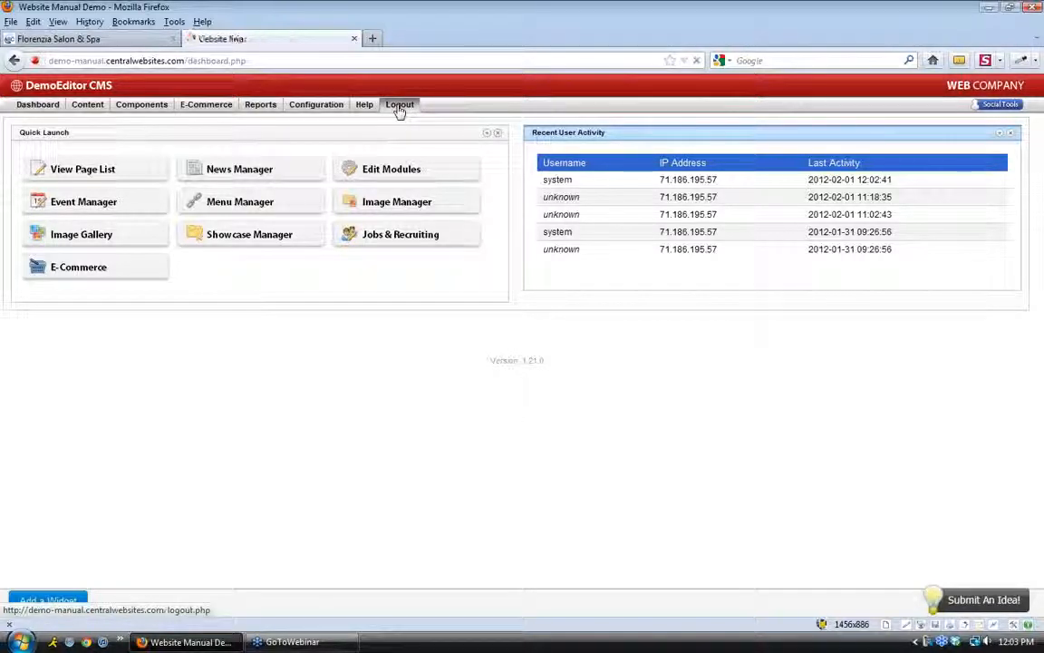